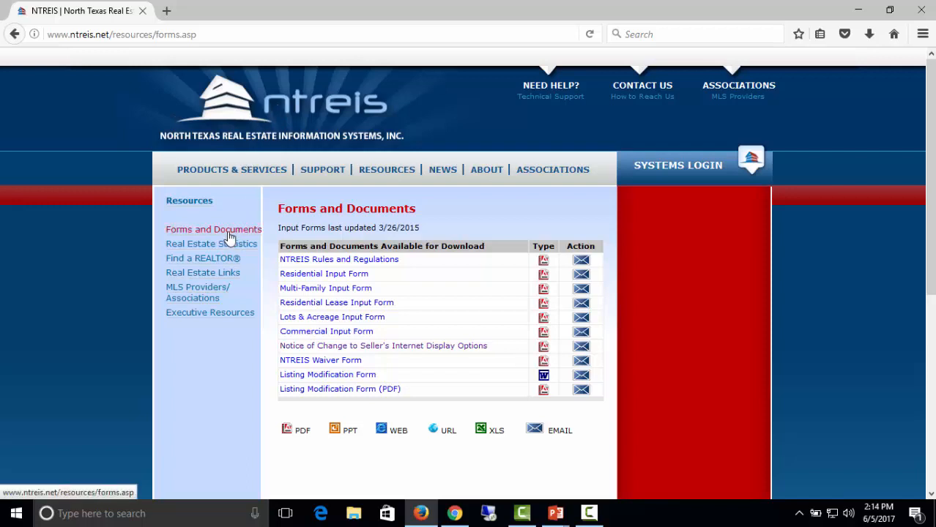
Browse the NTREIS Support section and its Matrix technical support page.
click(313, 174)
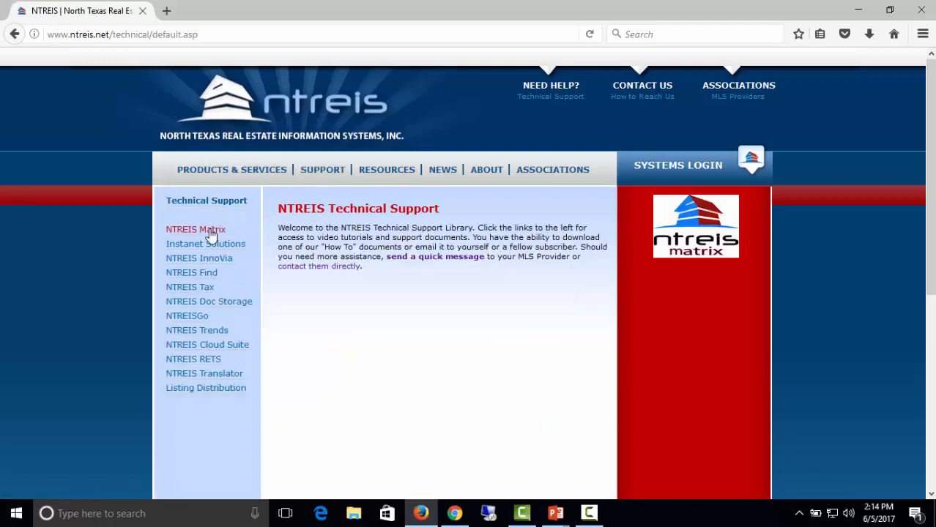
click(210, 232)
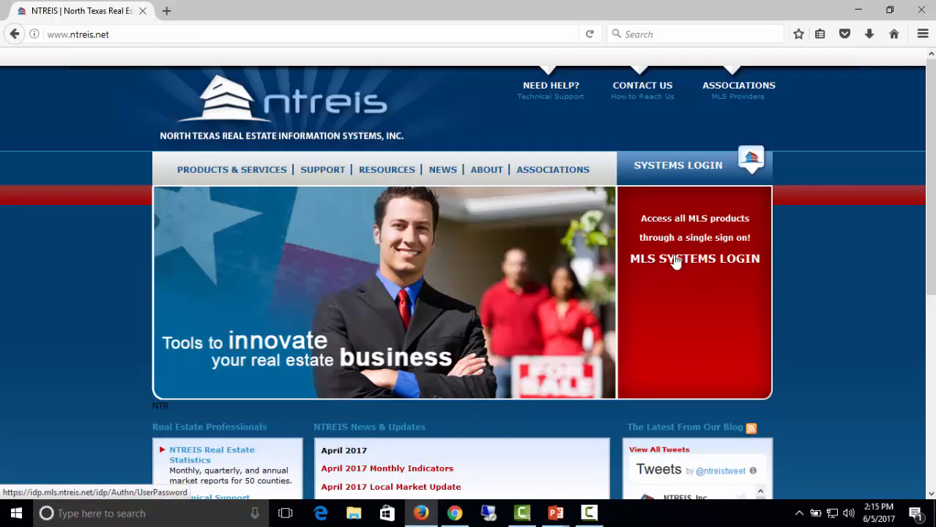
Sign in to NTREIS MLS Systems with the agent's login ID and password.
click(675, 262)
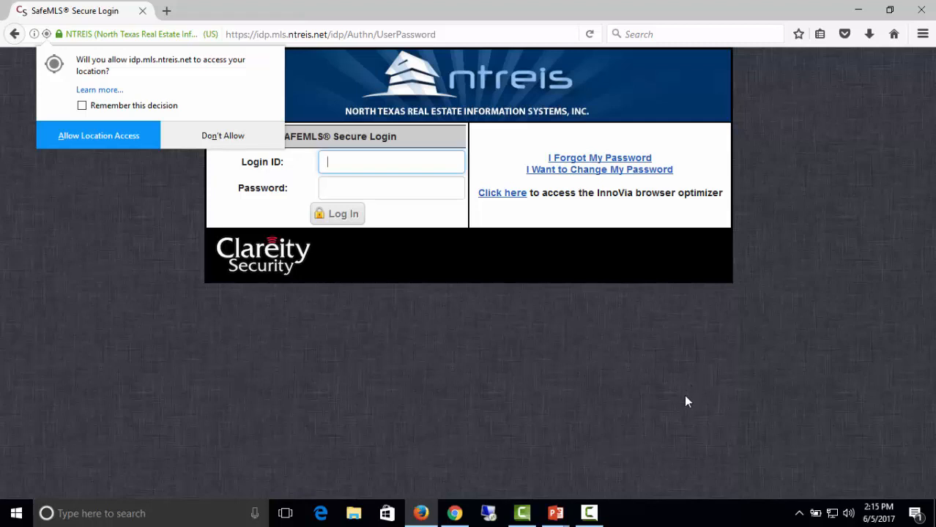
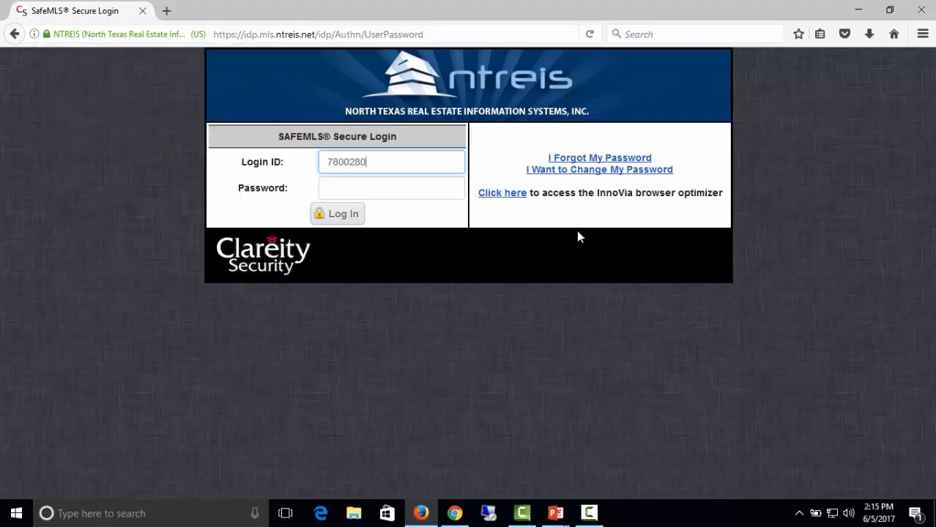
key(Tab)
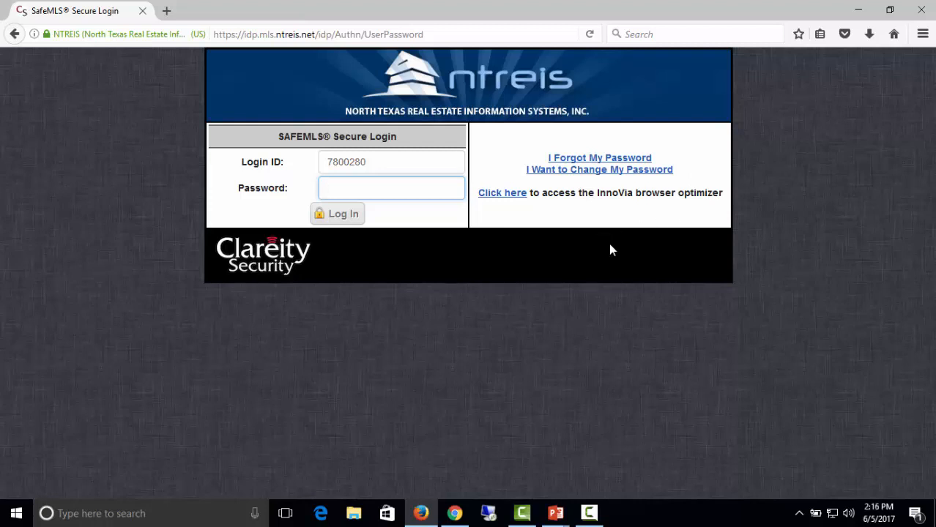
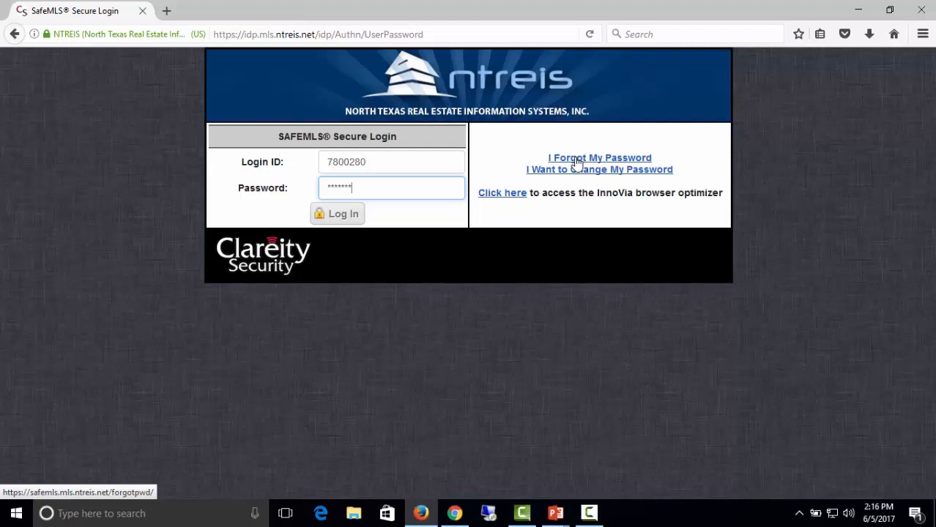
click(343, 213)
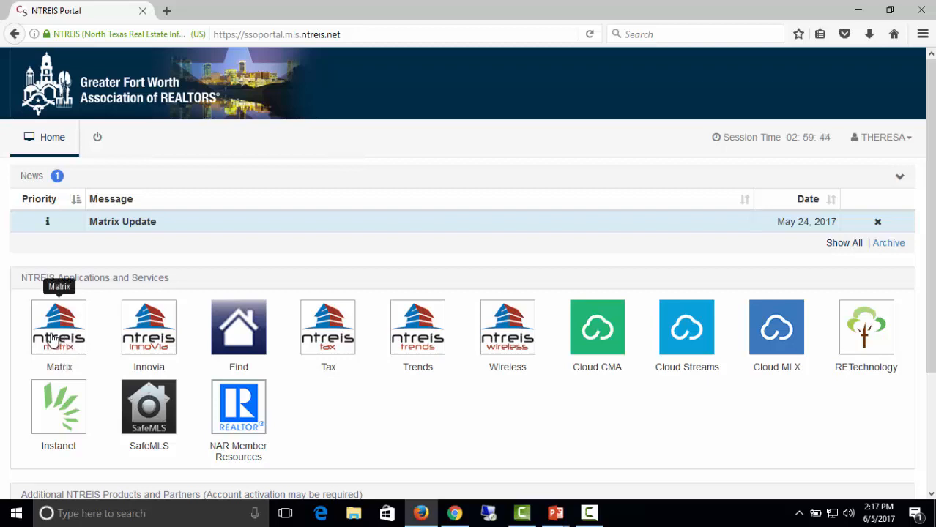
Launch Matrix from the portal and drag the My Listings panel above Contact Requests.
click(53, 341)
key(Return)
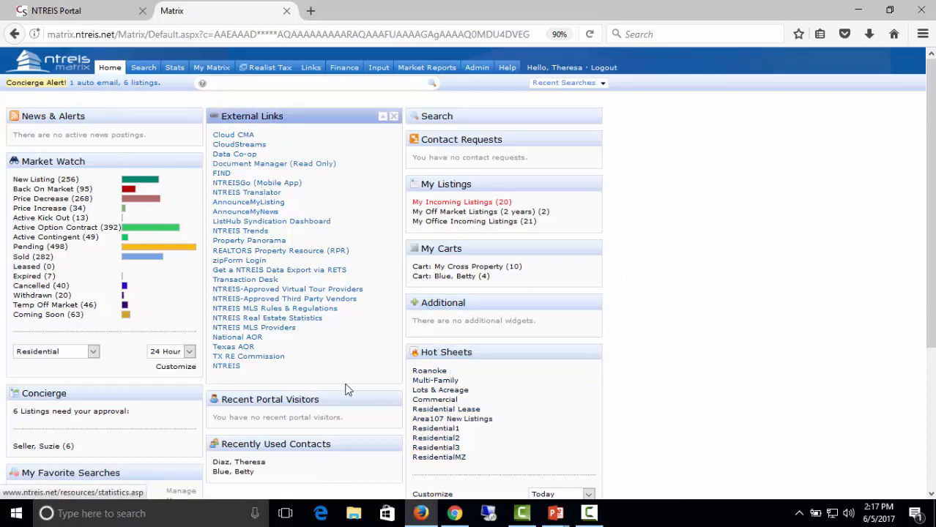
scroll(568, 423, down, 2)
scroll(570, 419, down, 3)
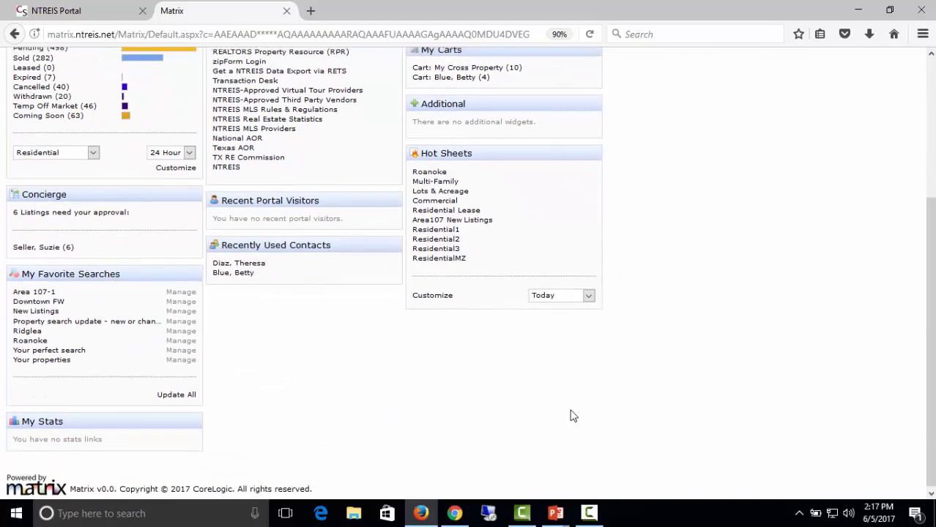
scroll(570, 413, up, 5)
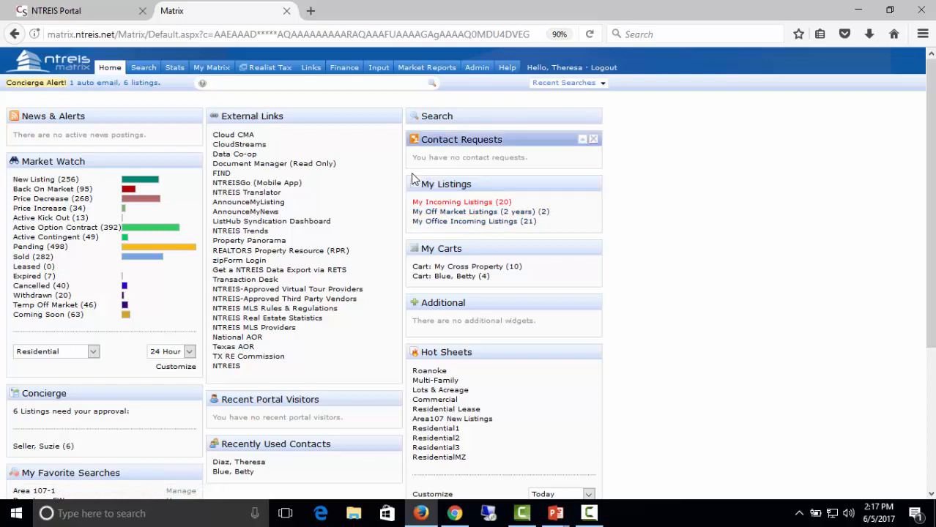
drag(516, 184, 518, 138)
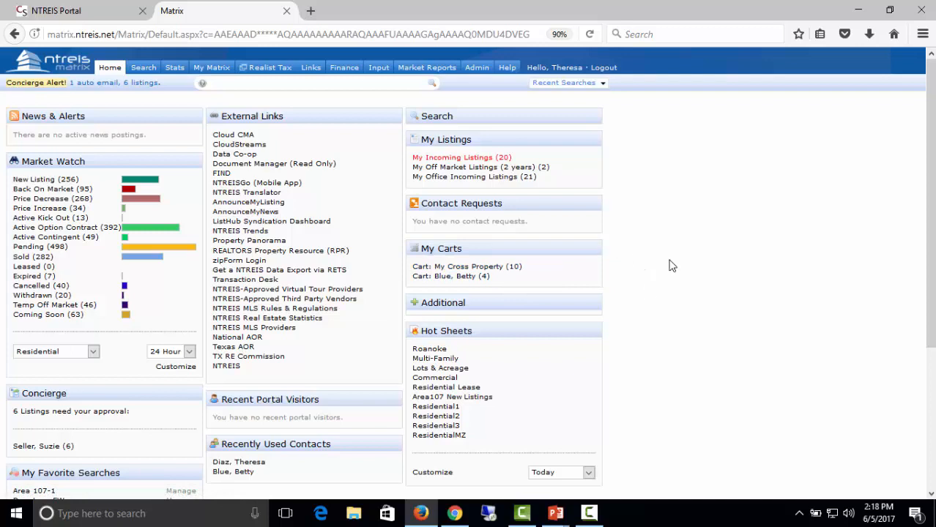
mouse_move(212, 68)
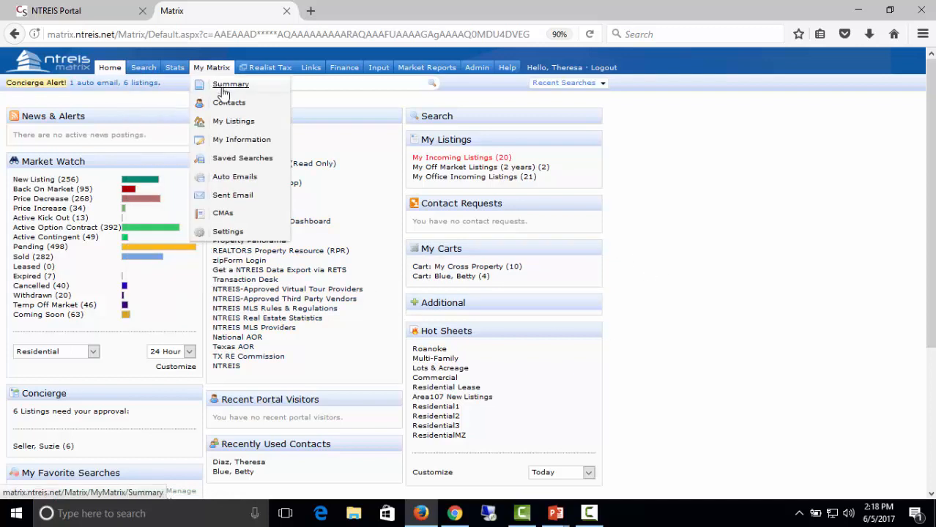
View the My Information page, then go to the Matrix Input page.
click(230, 139)
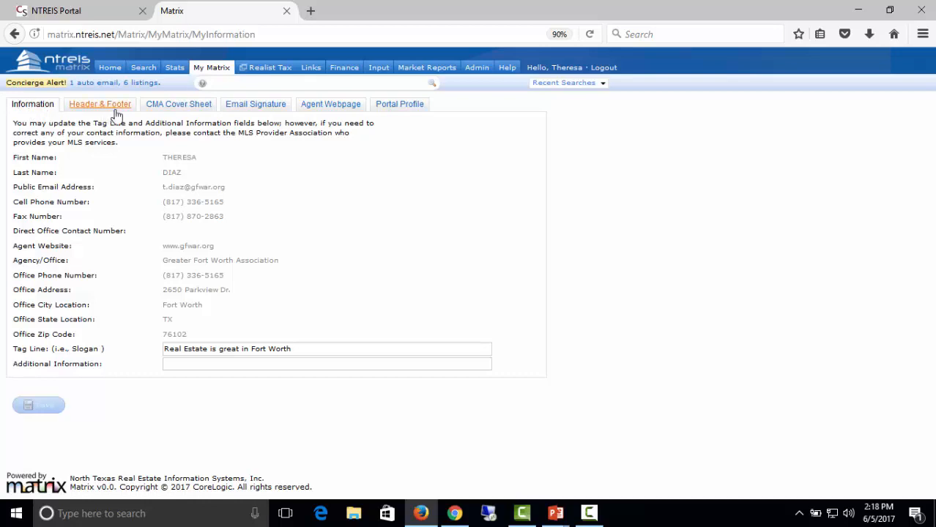
mouse_move(396, 73)
click(379, 69)
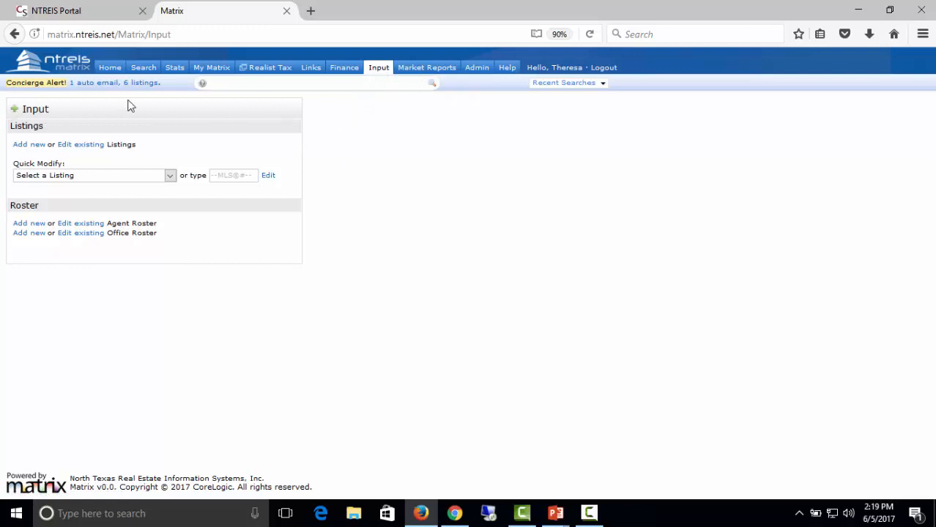
Add a new listing using the Residential form.
click(30, 151)
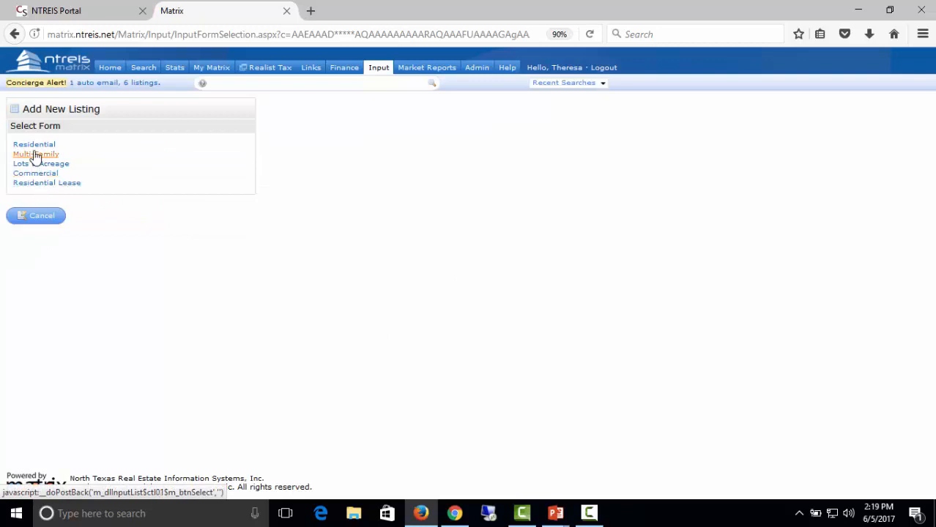
click(32, 147)
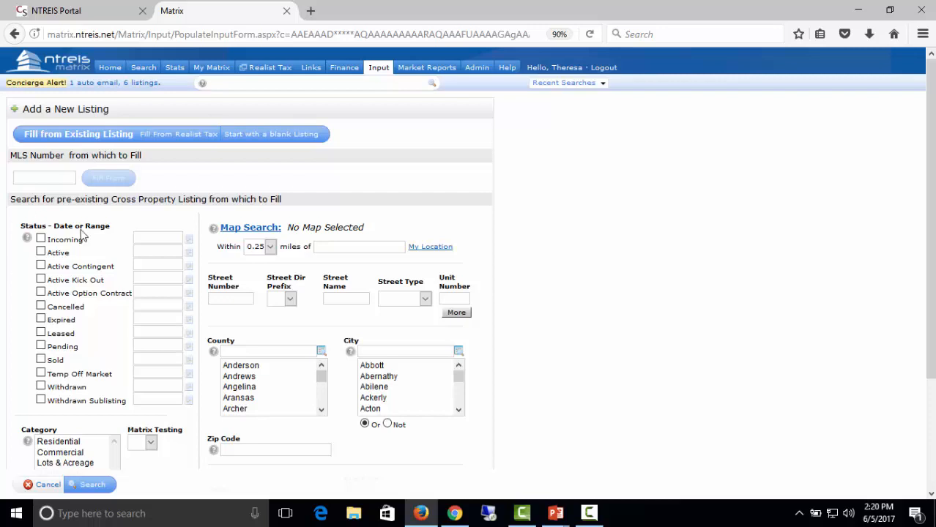
Switch to Fill From Realist Tax and choose Tarrant as the county.
click(172, 138)
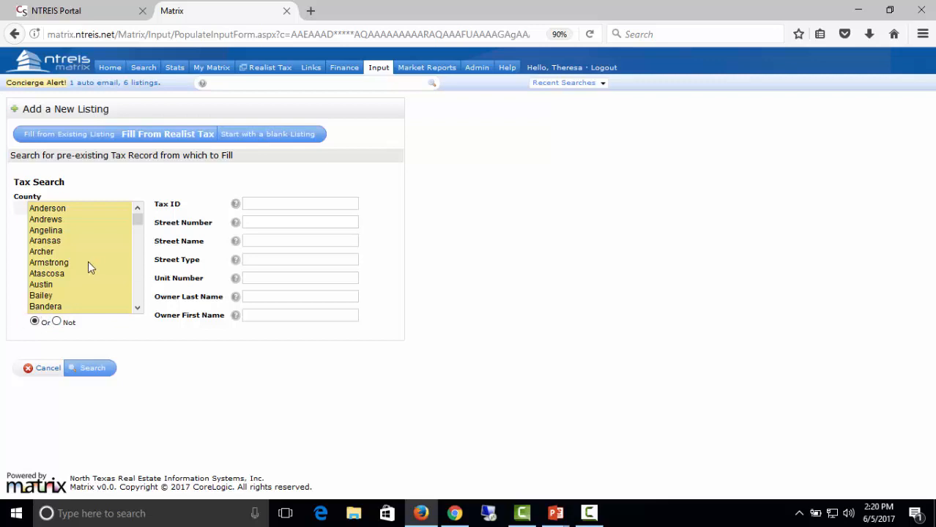
click(42, 221)
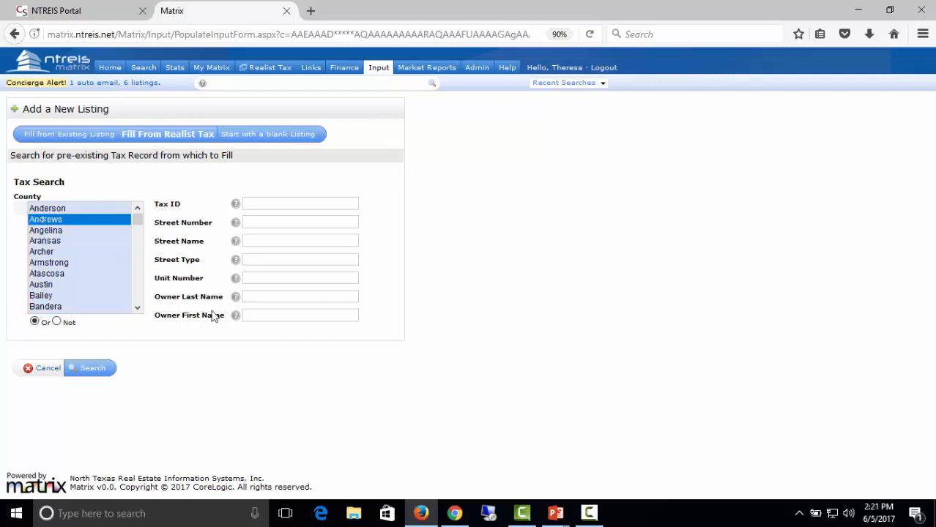
key(t)
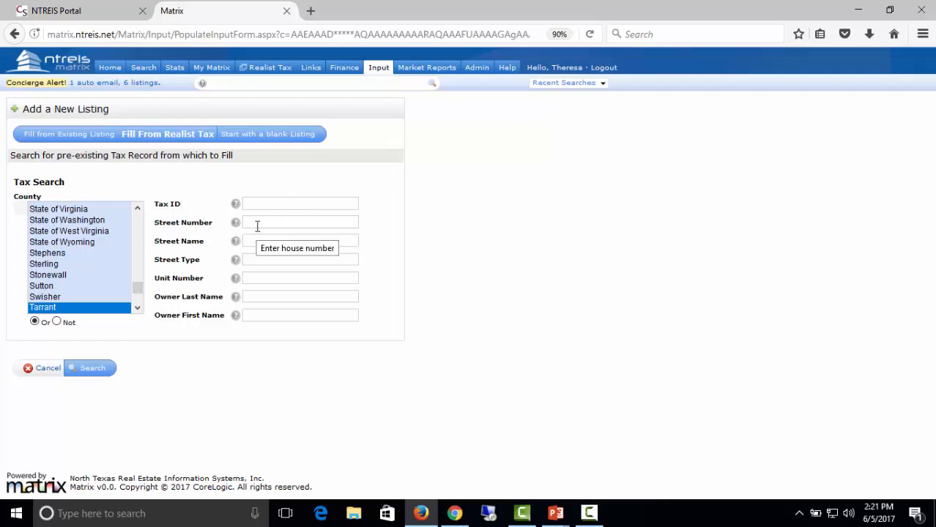
click(257, 224)
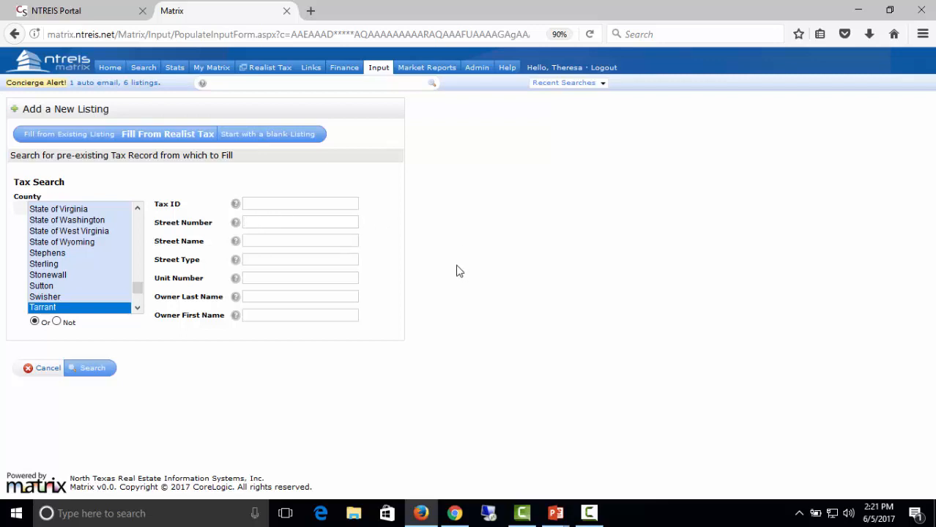
key(Tab)
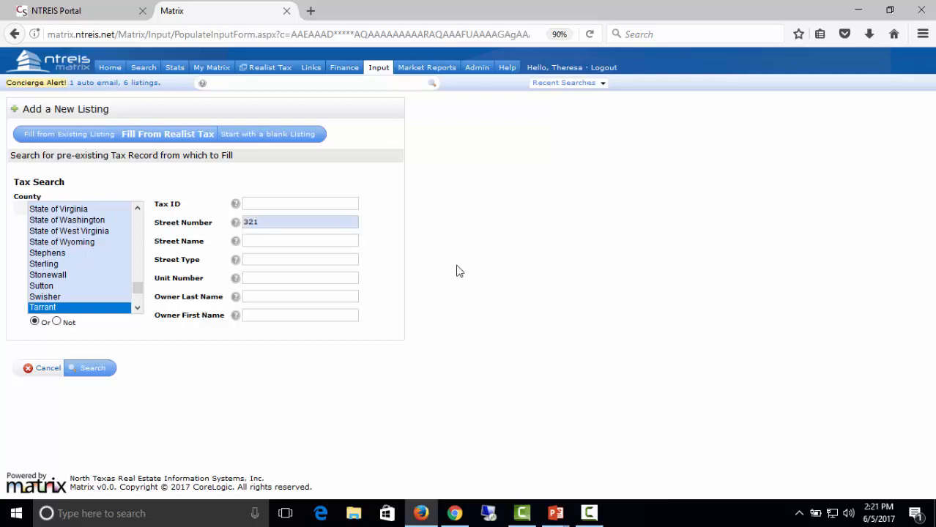
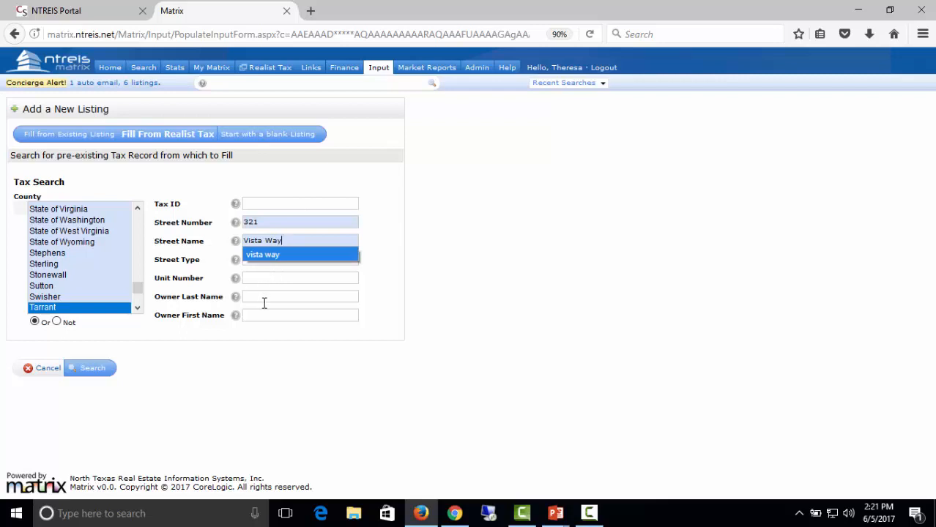
click(393, 270)
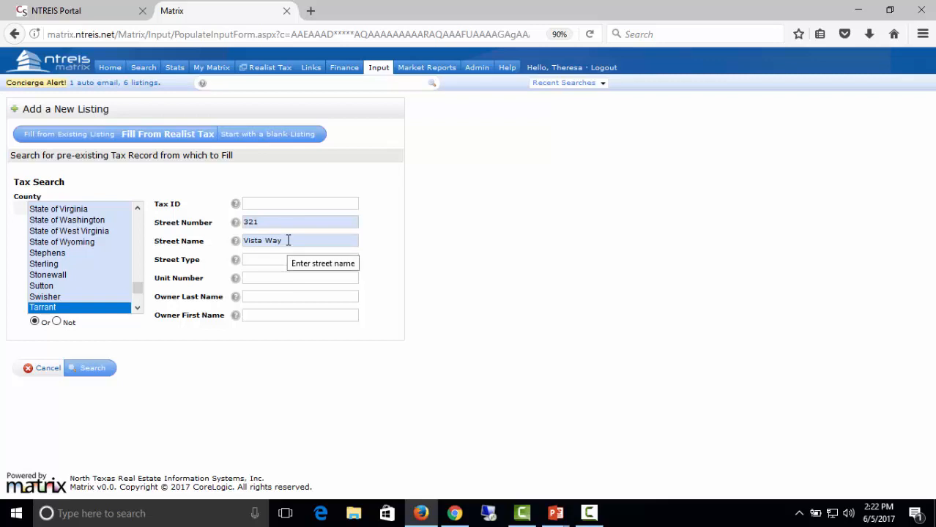
click(100, 376)
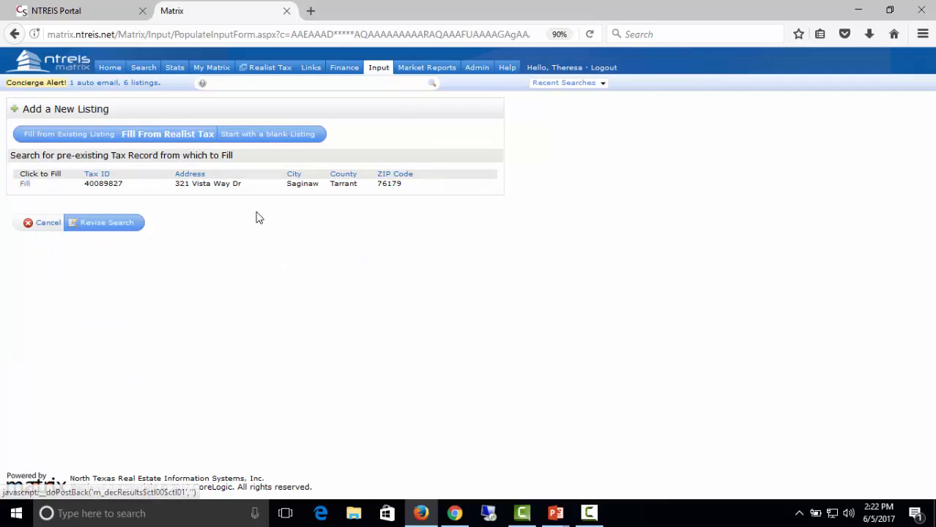
click(25, 184)
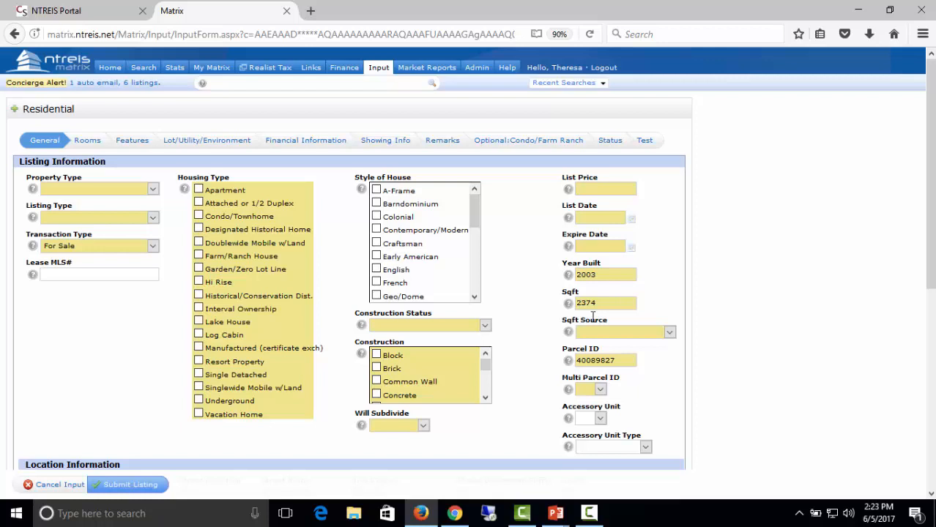
Set RES-Single Family, Exclusive Right to Sell/Lease listing type, and For Sale transaction type.
click(153, 190)
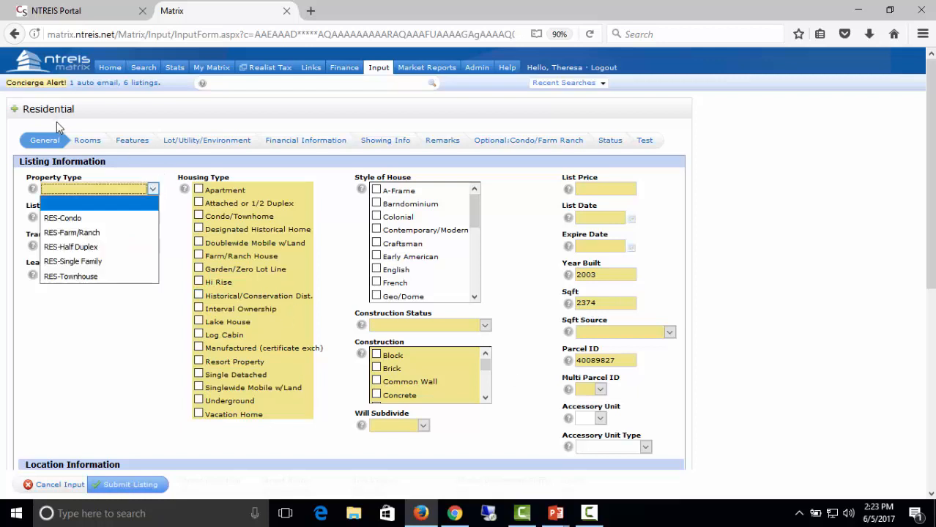
click(92, 261)
click(120, 218)
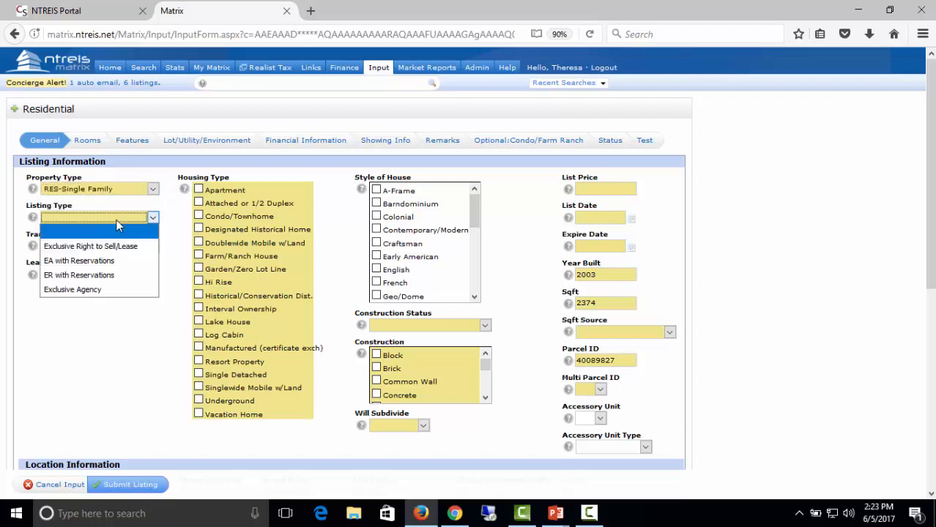
click(128, 244)
click(138, 247)
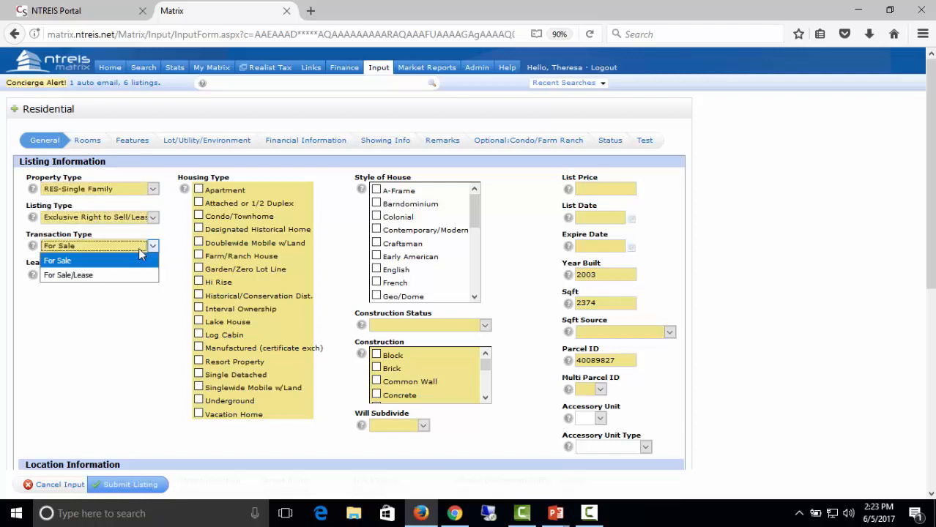
click(134, 262)
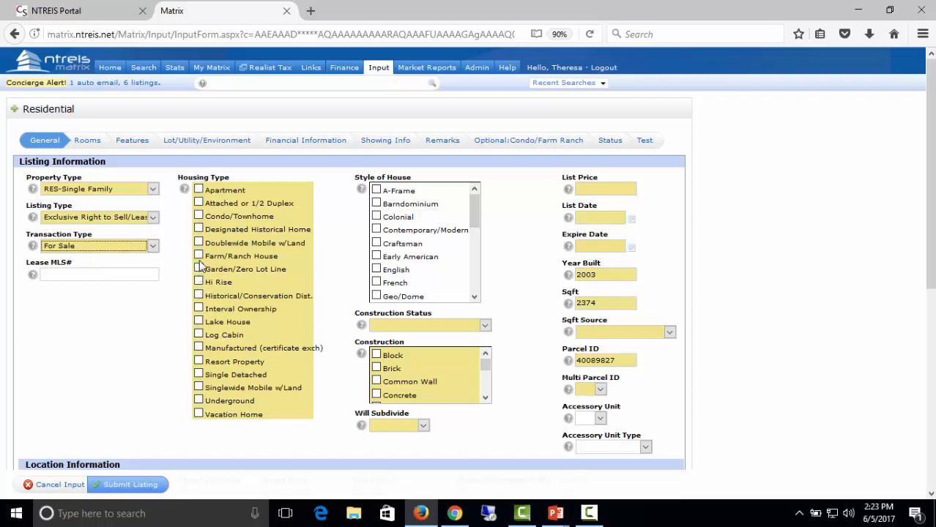
Mark Farm/Ranch House, Contemporary/Modern, Preowned, Brick, and Will Subdivide No.
click(199, 256)
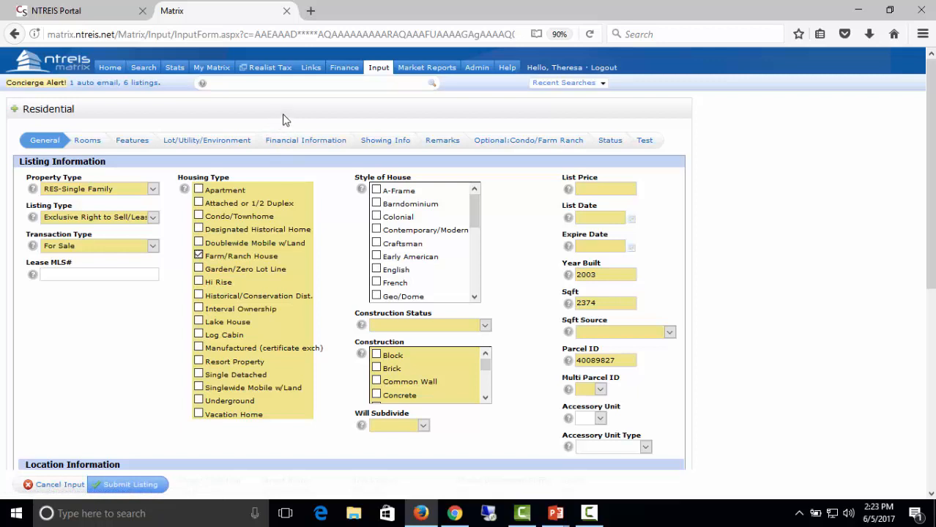
click(377, 230)
click(484, 327)
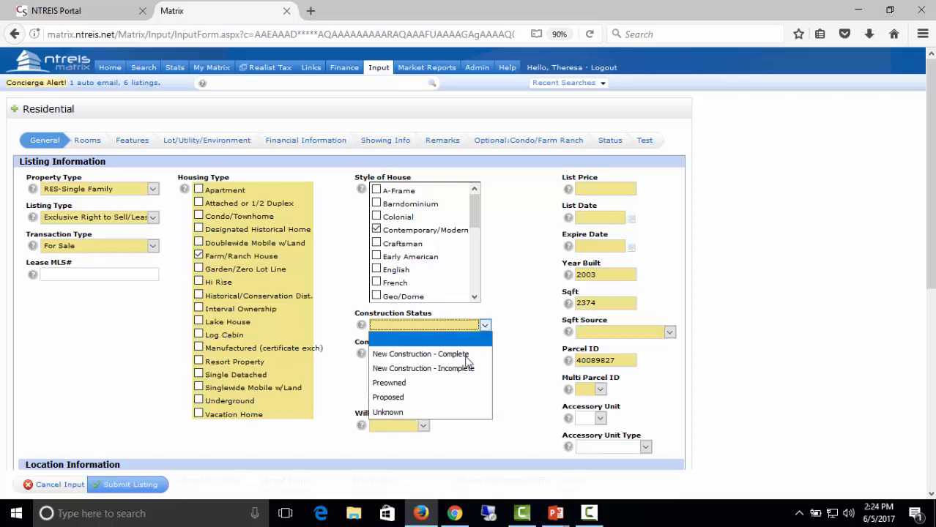
click(466, 383)
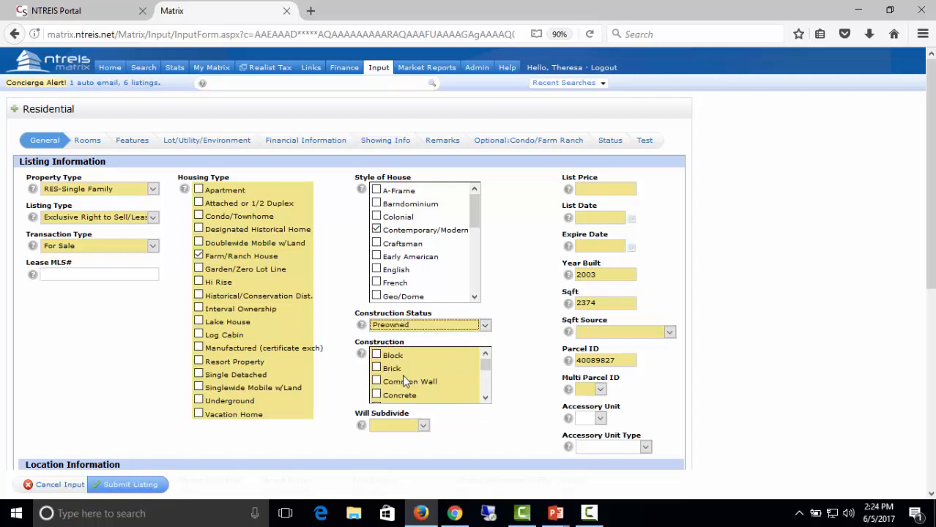
click(376, 369)
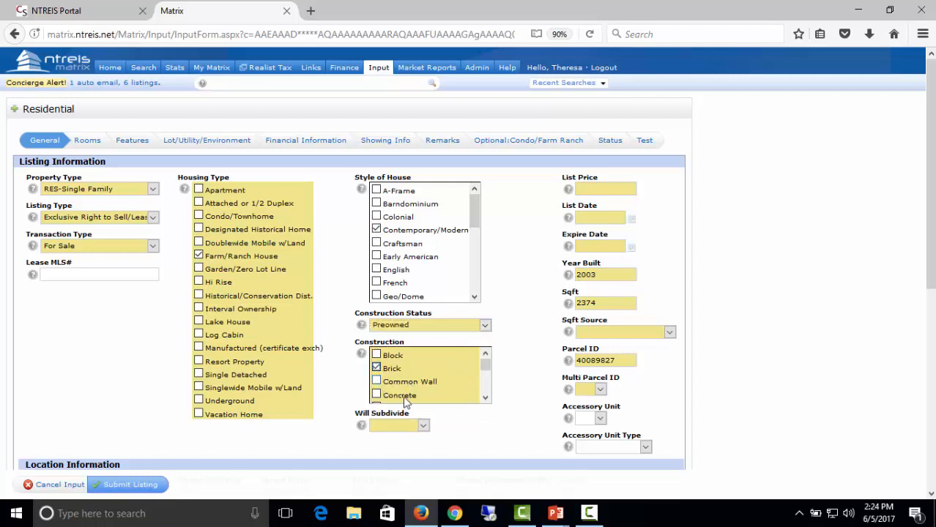
click(424, 428)
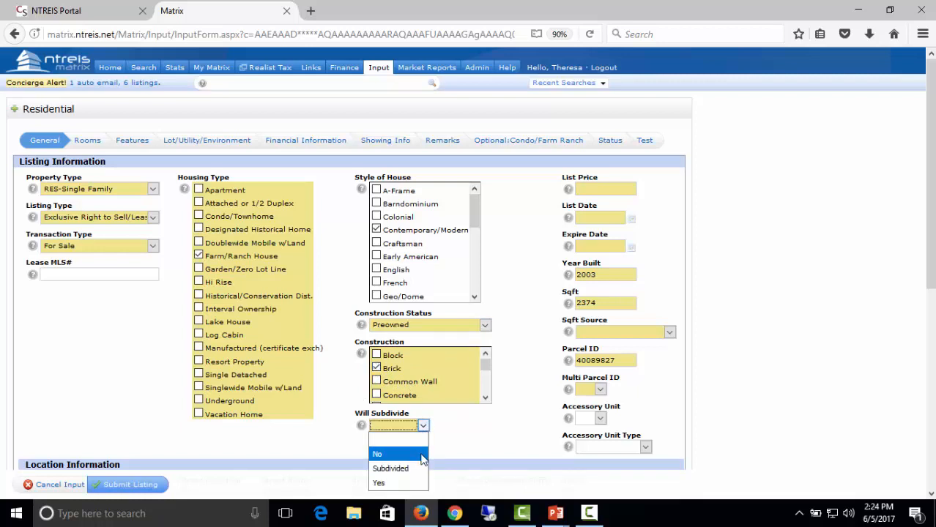
click(422, 453)
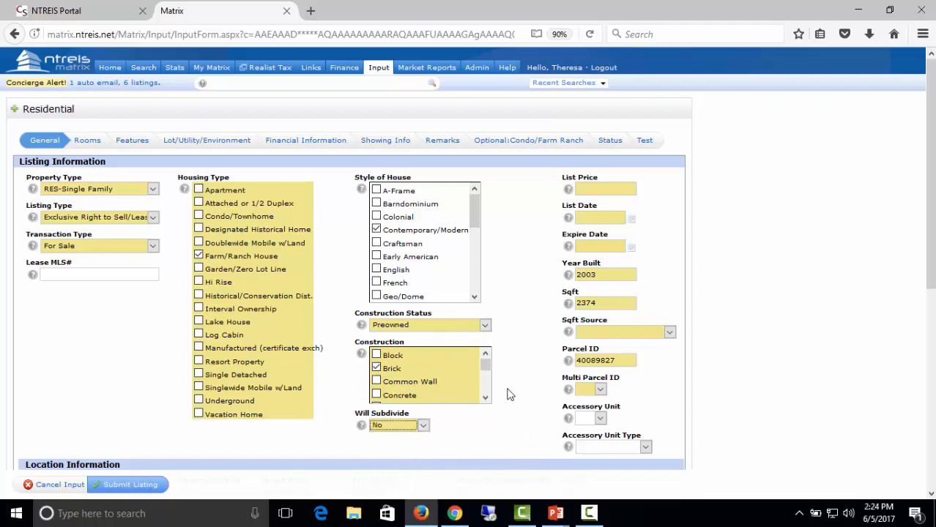
Enter a list price of 150000 and open the List Date calendar.
click(597, 191)
text(150000)
click(633, 221)
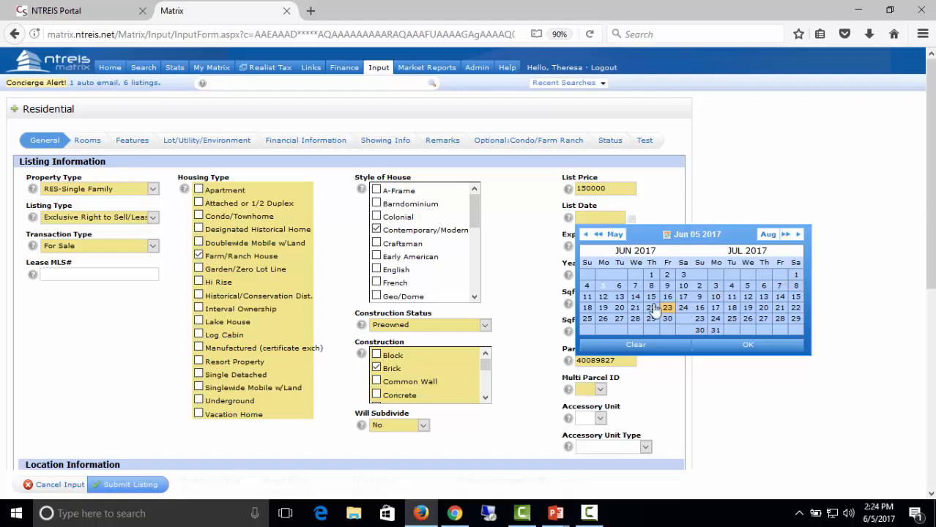
Set the list date to 06/10/2017 and the expire date to 07/31/2017.
click(604, 287)
click(745, 351)
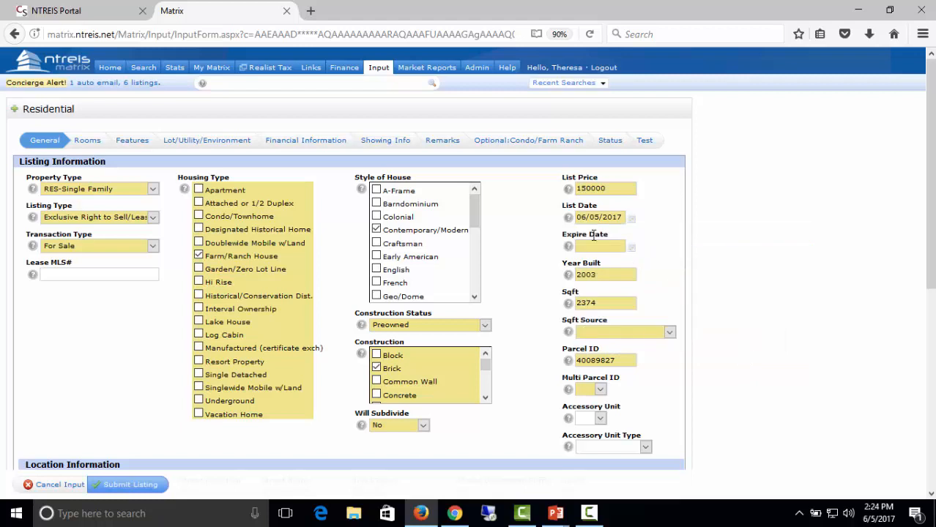
click(630, 251)
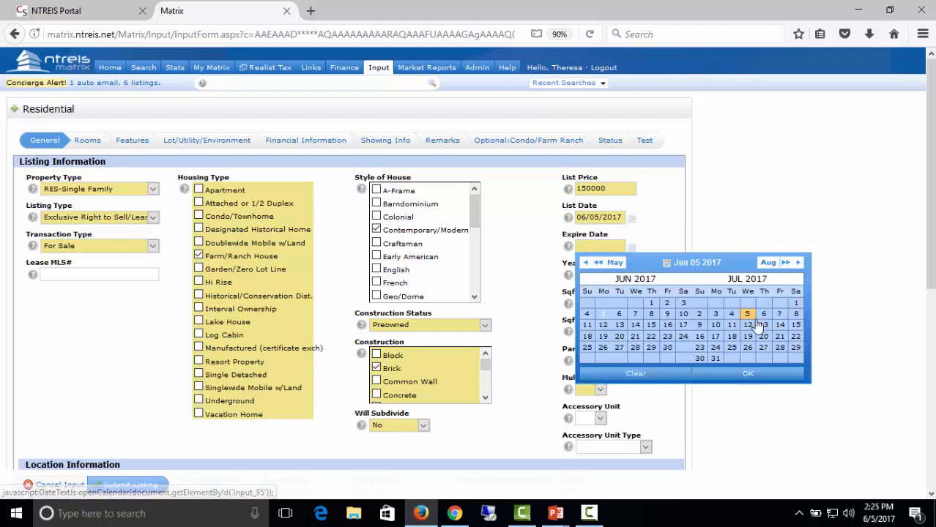
click(718, 360)
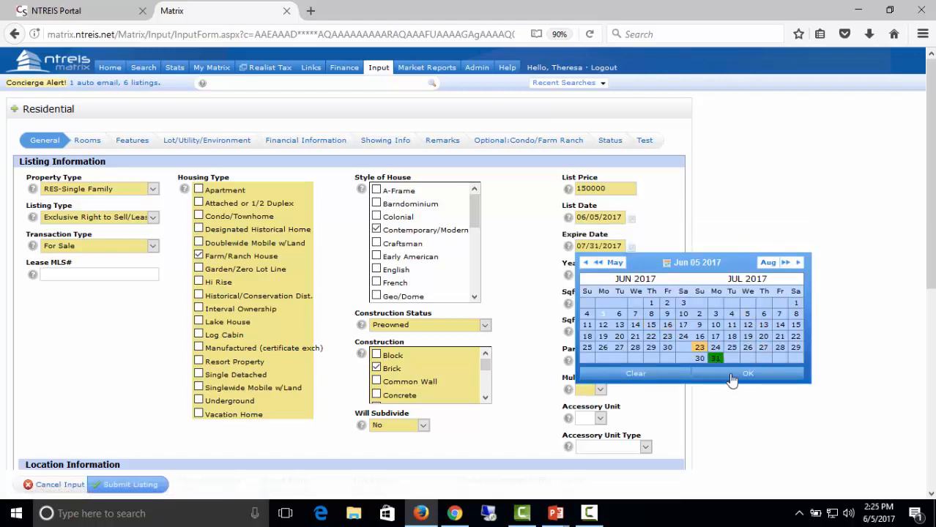
click(762, 378)
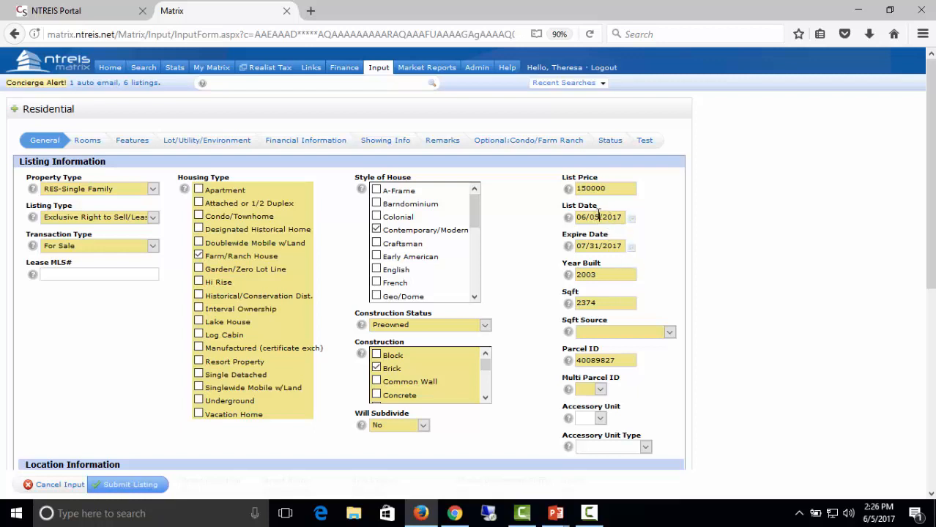
drag(598, 213, 588, 213)
text(10)
Choose Appraiser as the square-footage source.
click(631, 334)
click(630, 366)
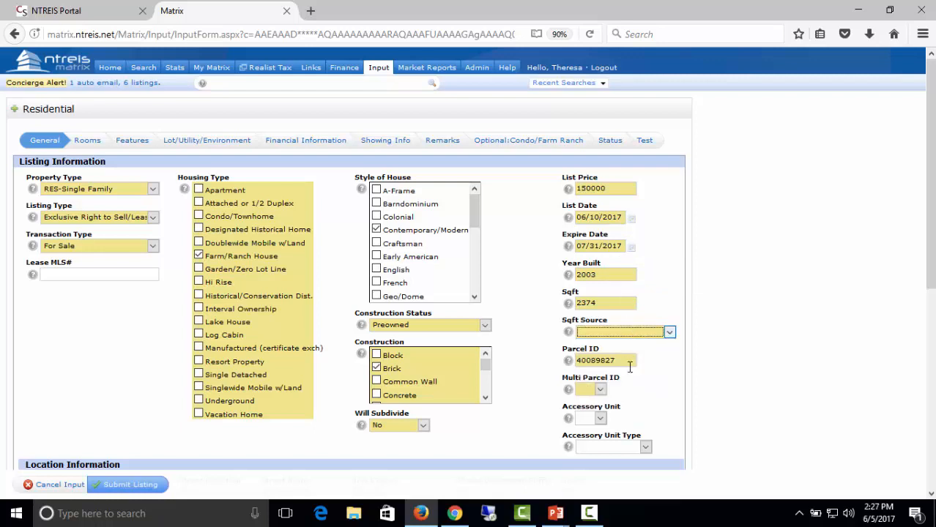
click(599, 389)
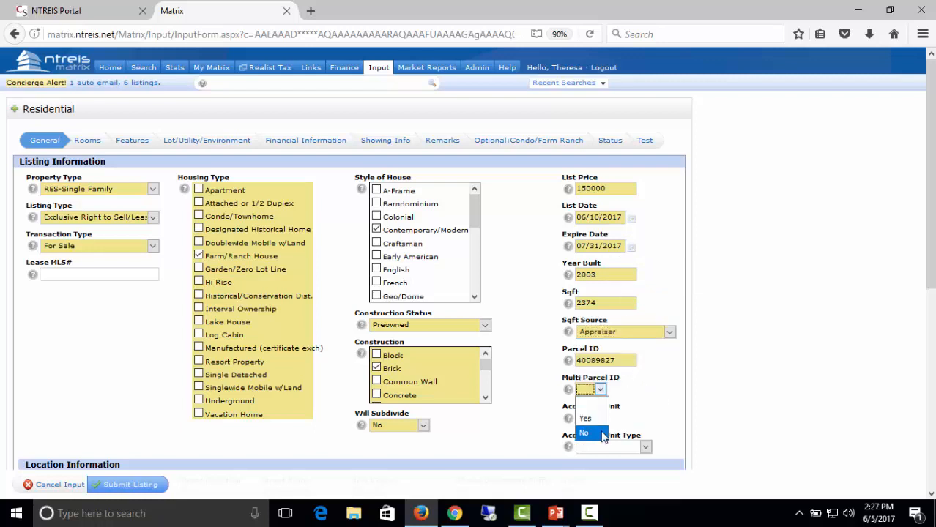
Set Multi Parcel ID to No.
click(603, 435)
scroll(758, 401, down, 8)
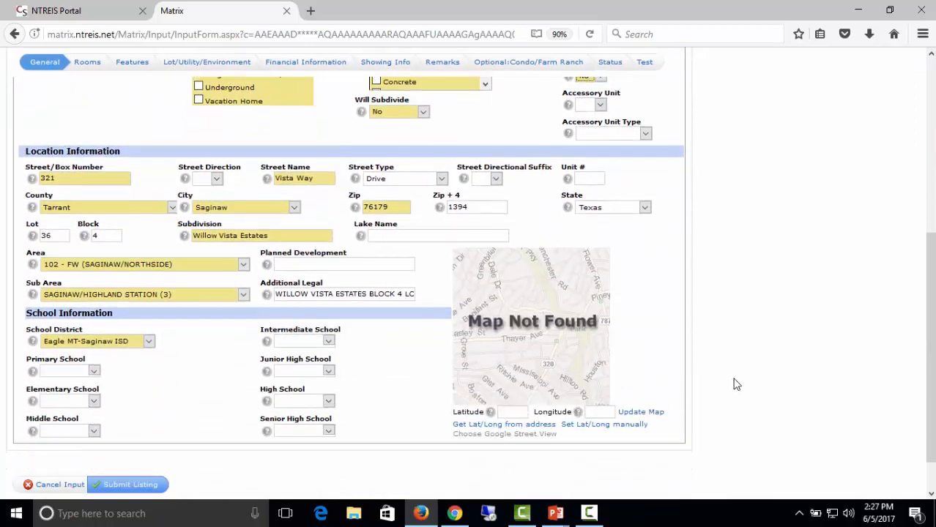
scroll(554, 353, up, 2)
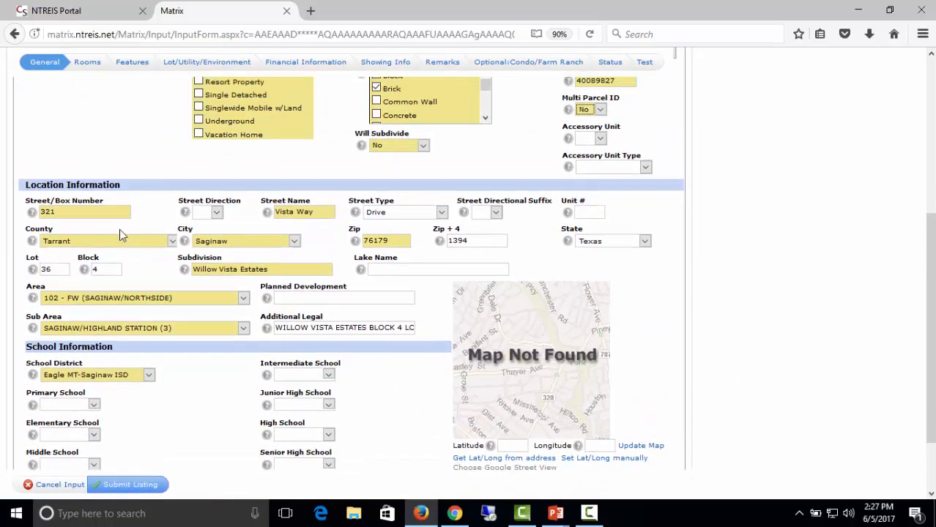
scroll(432, 389, down, 2)
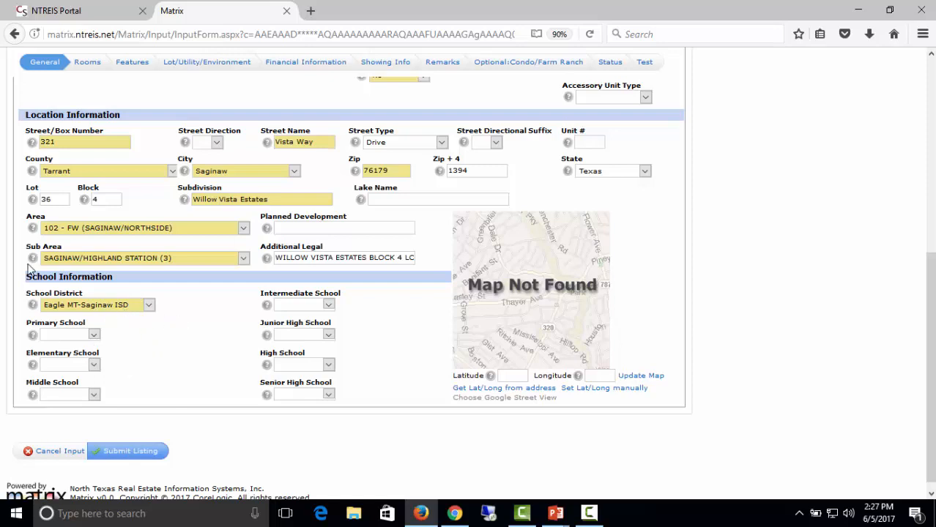
Leave Primary School empty and choose Northbrook elementary and Creekview middle school.
mouse_move(28, 269)
click(93, 335)
click(93, 335)
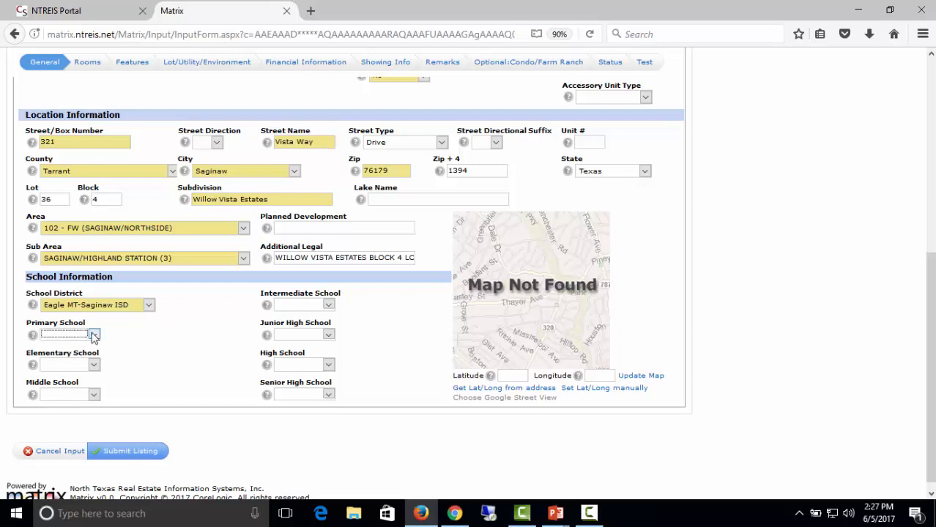
click(93, 366)
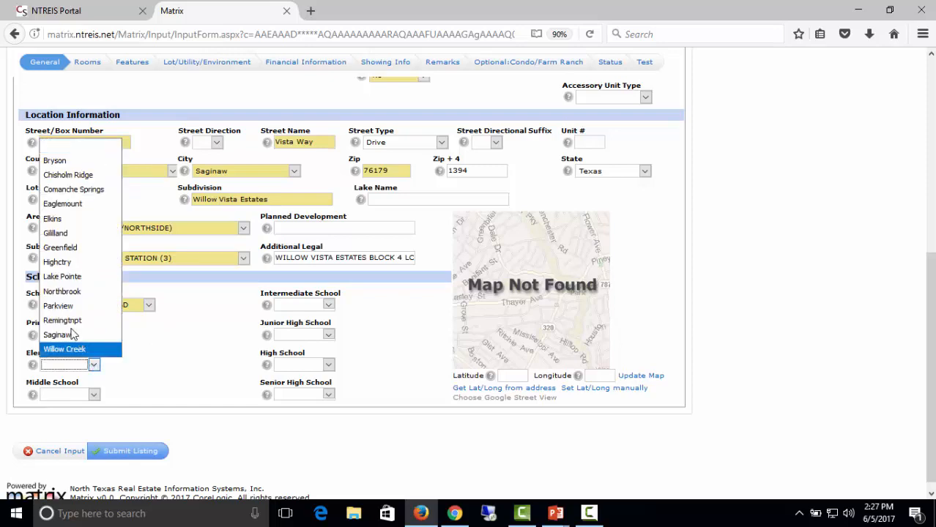
click(65, 292)
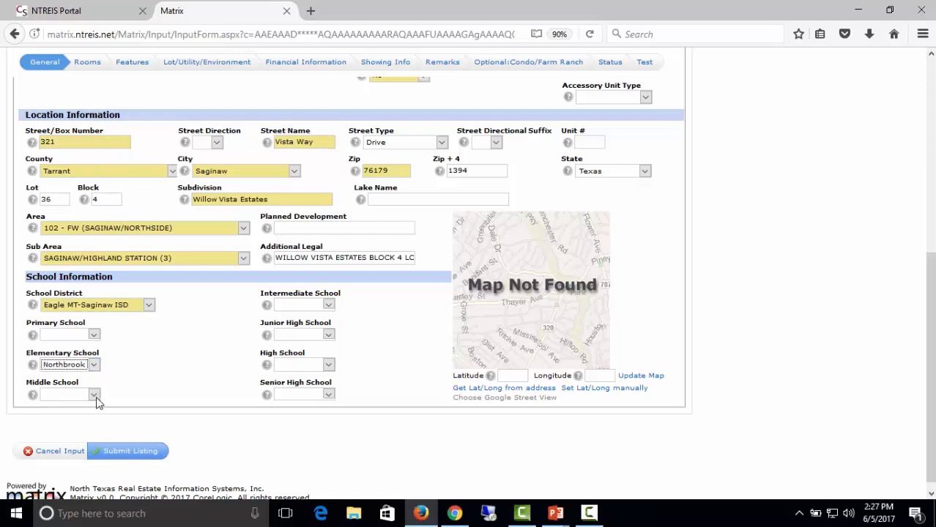
click(94, 396)
click(88, 420)
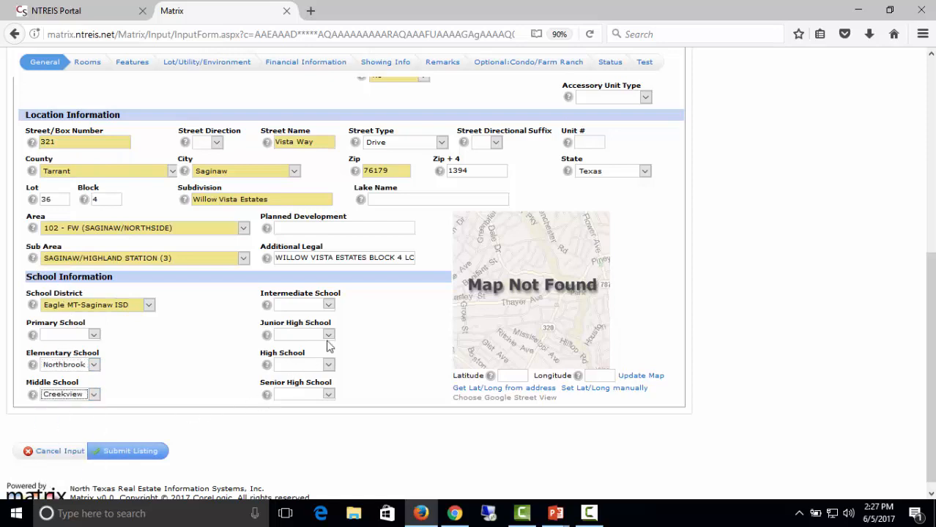
Leave Intermediate and Junior High empty and choose Boswell as the high school.
click(328, 305)
click(314, 306)
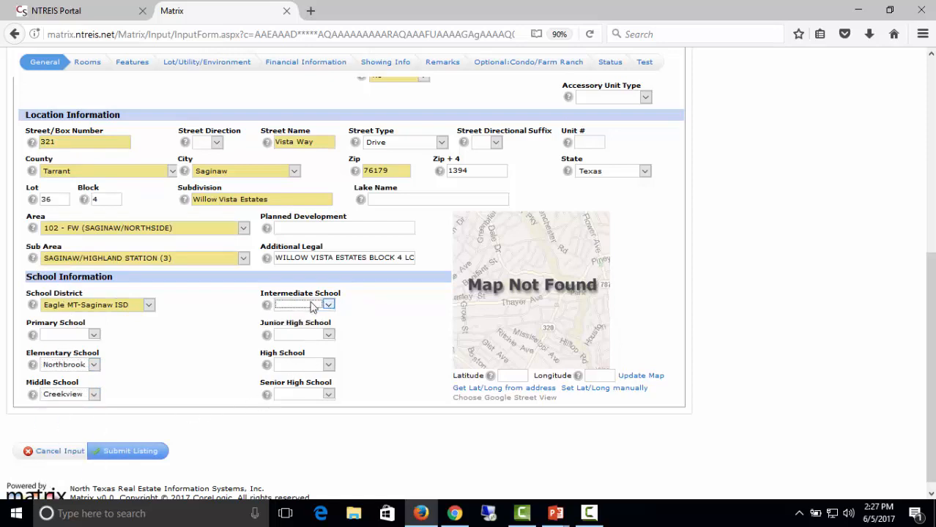
click(328, 335)
click(328, 366)
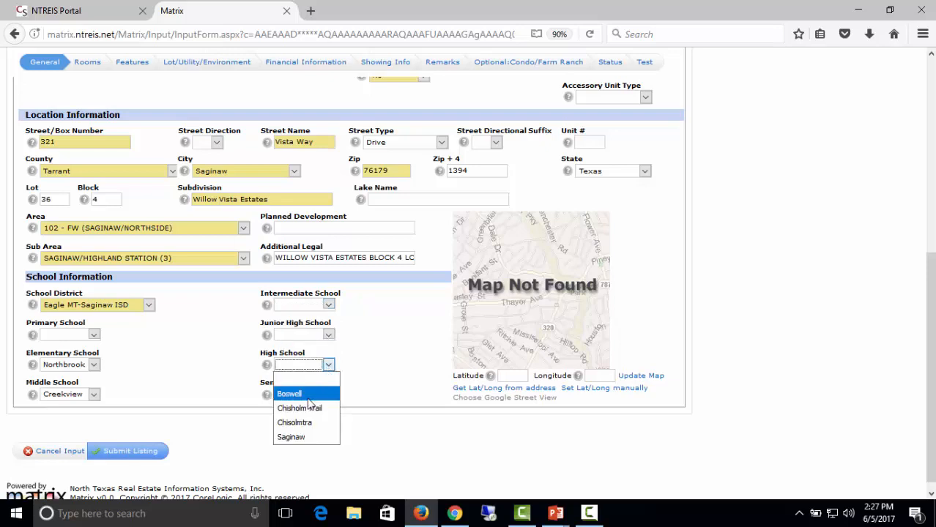
click(303, 396)
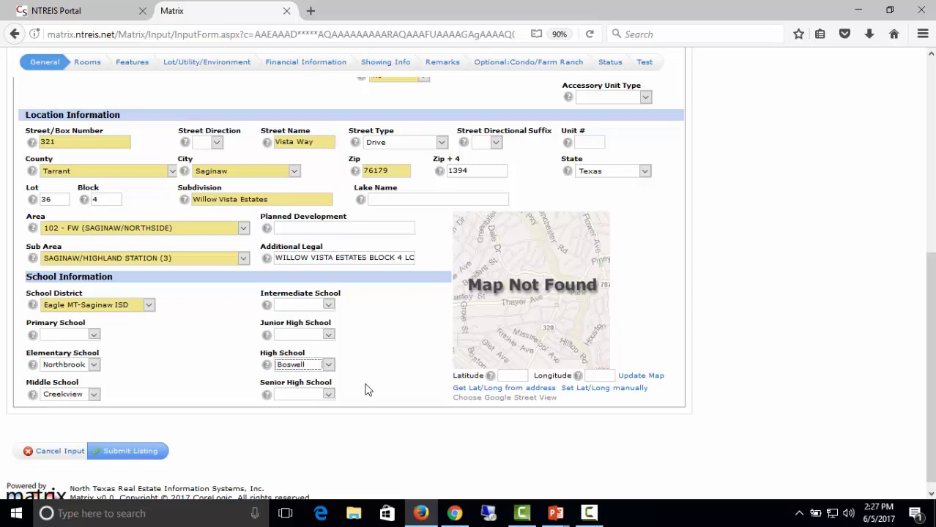
Fill coordinates from the address, then place the map pin just above Piper Dr.
click(508, 389)
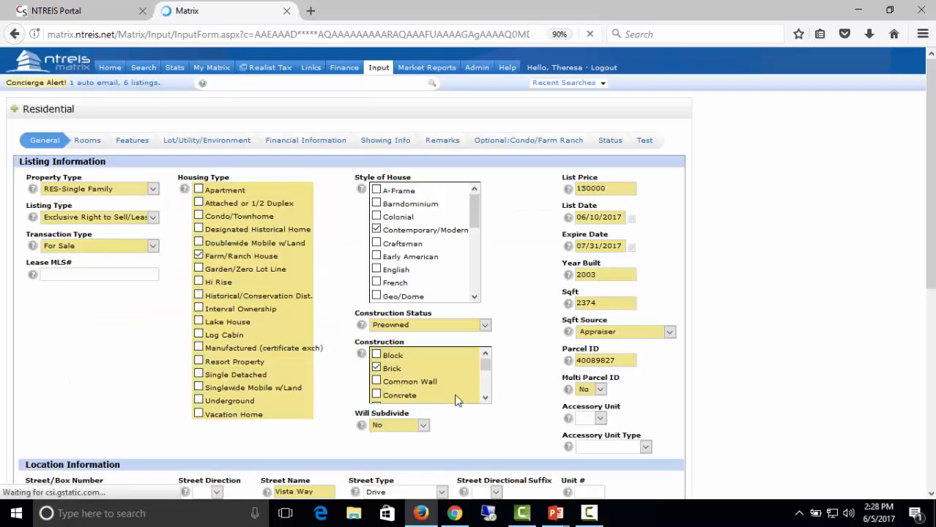
scroll(542, 388, down, 8)
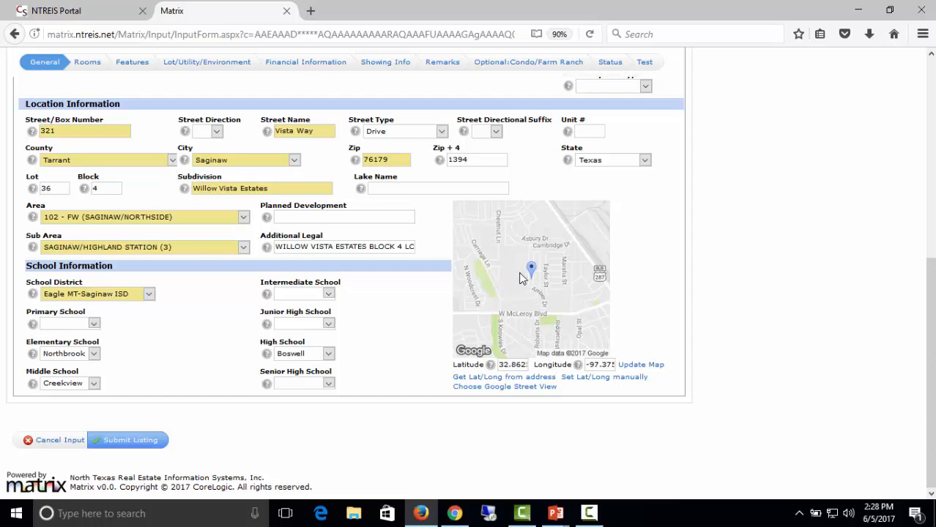
click(607, 378)
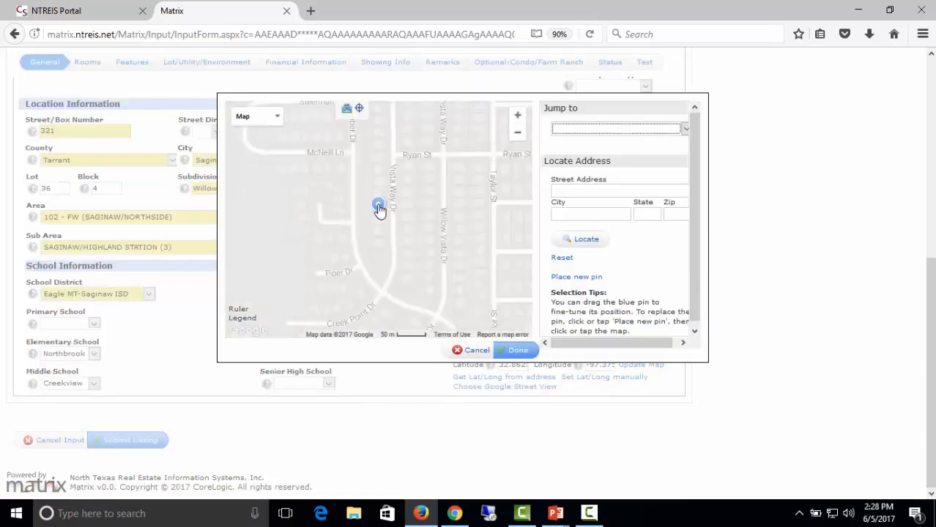
drag(379, 209, 380, 259)
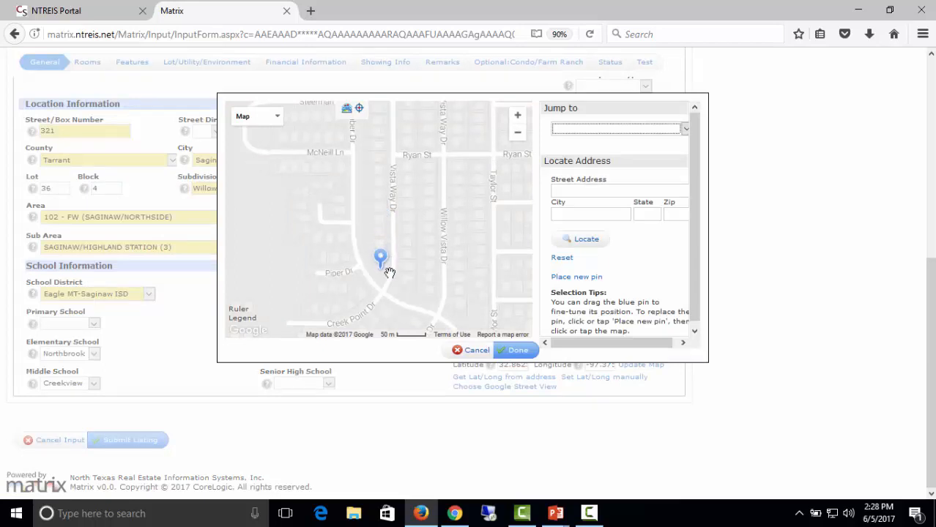
click(517, 351)
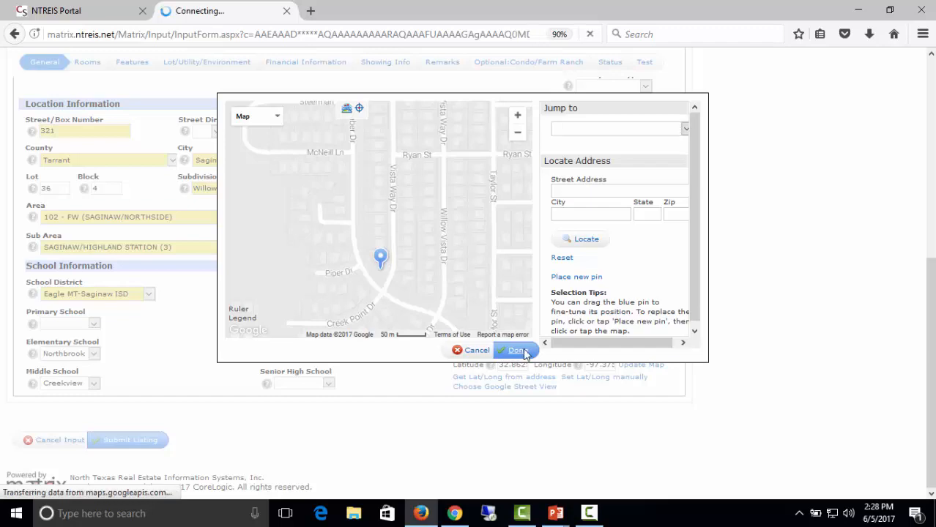
scroll(745, 387, down, 4)
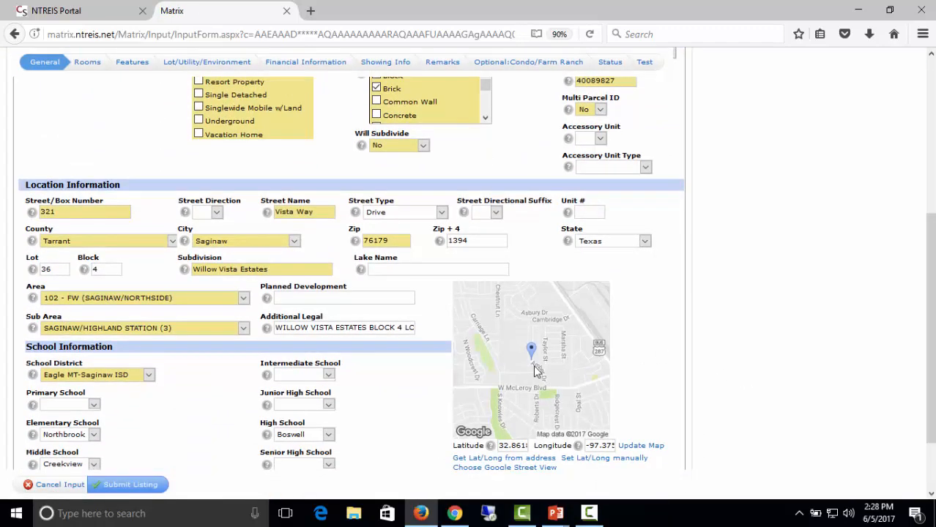
scroll(715, 420, down, 2)
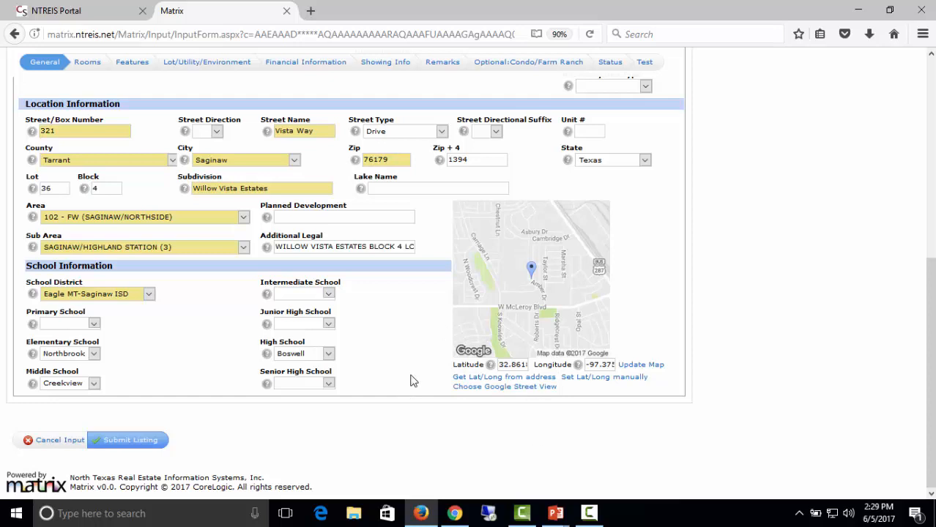
Get latitude and longitude from the address and submit the listing to check errors.
click(517, 380)
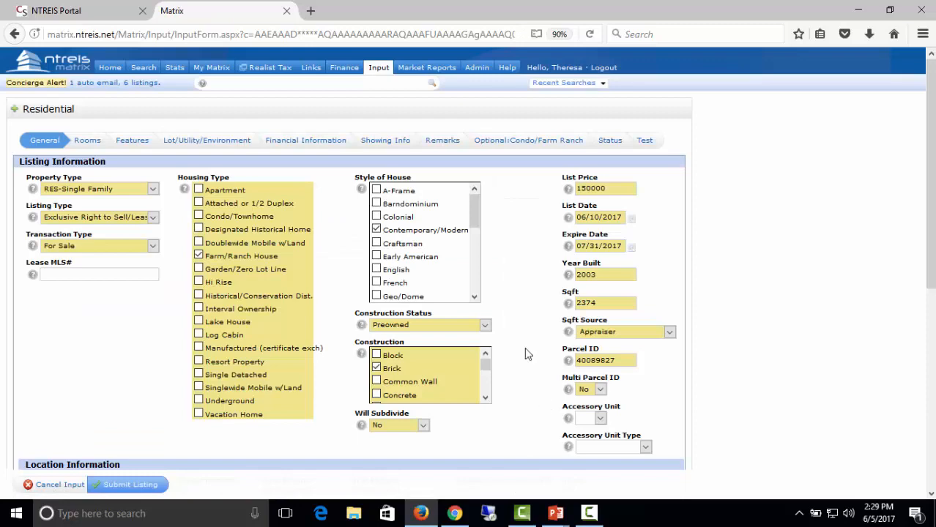
scroll(554, 432, down, 5)
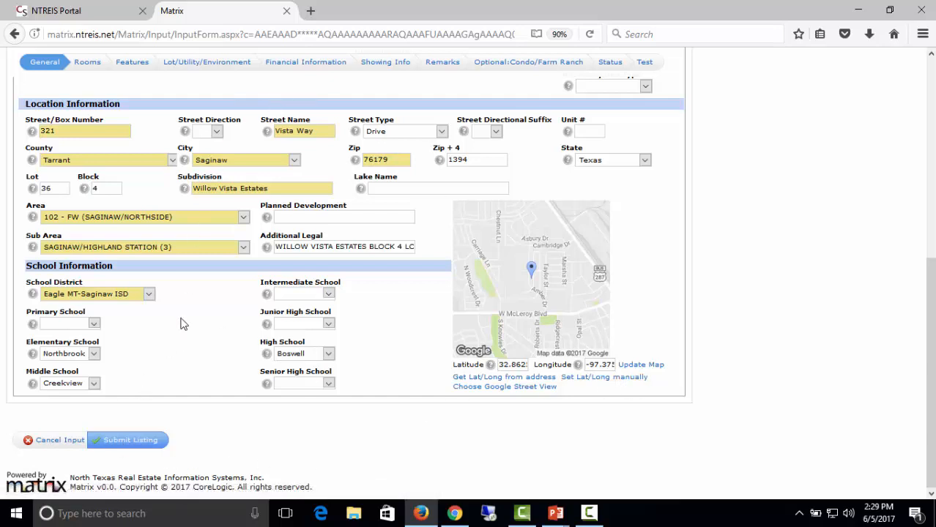
click(141, 441)
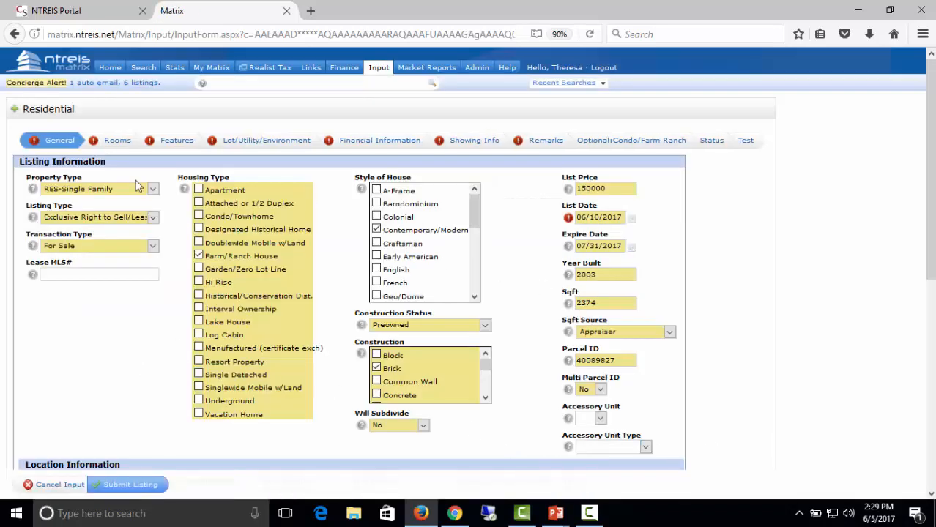
Correct the List Date day to 05 (06/05/2017) and resubmit the listing.
double_click(596, 213)
key(BackSpace)
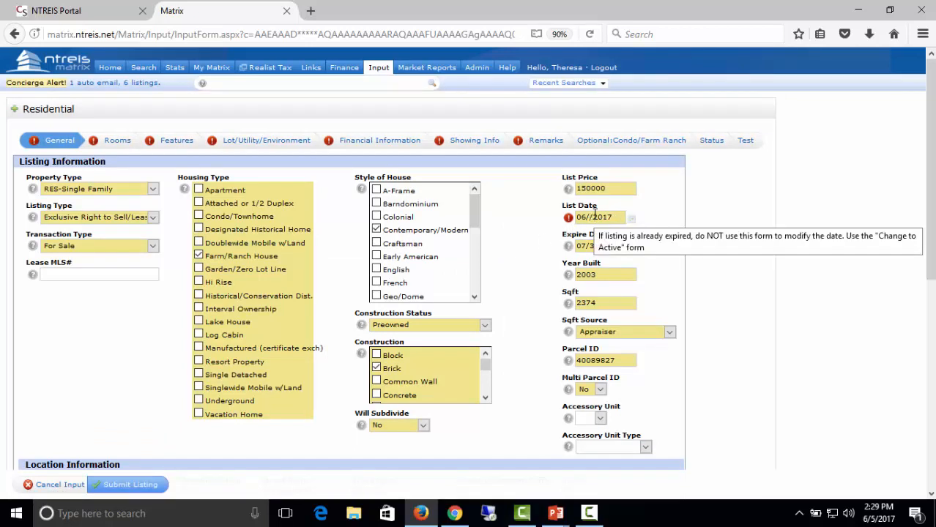
text(05)
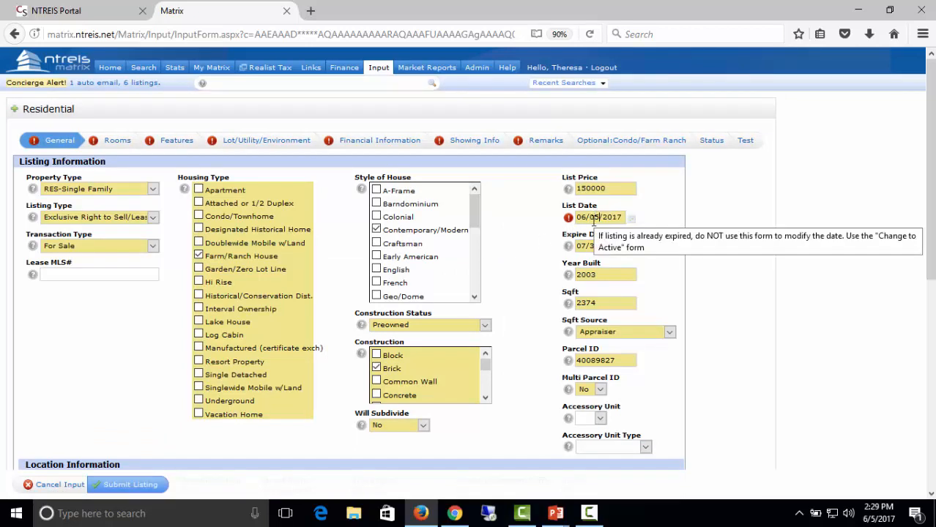
click(139, 485)
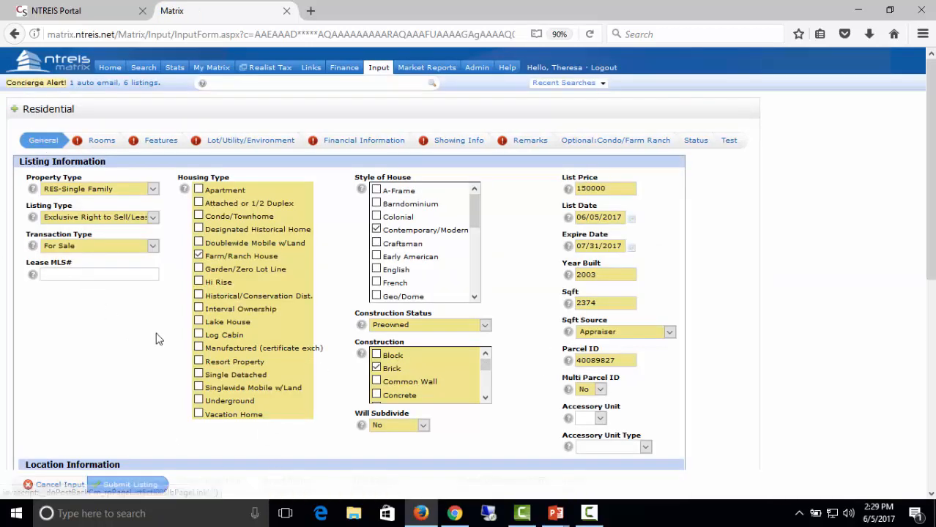
scroll(160, 308, down, 3)
scroll(160, 308, down, 3)
scroll(119, 286, up, 5)
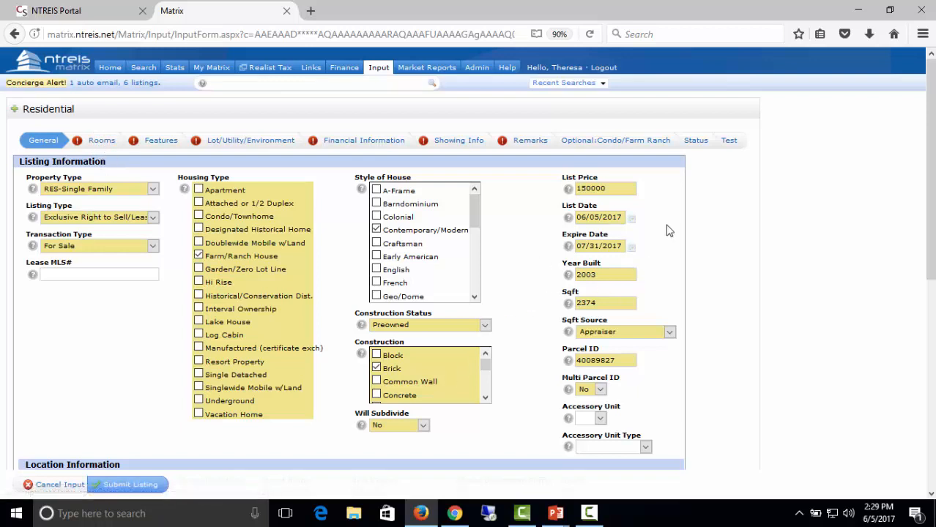
Submit the listing with Incoming status, then return to the Input page.
click(696, 140)
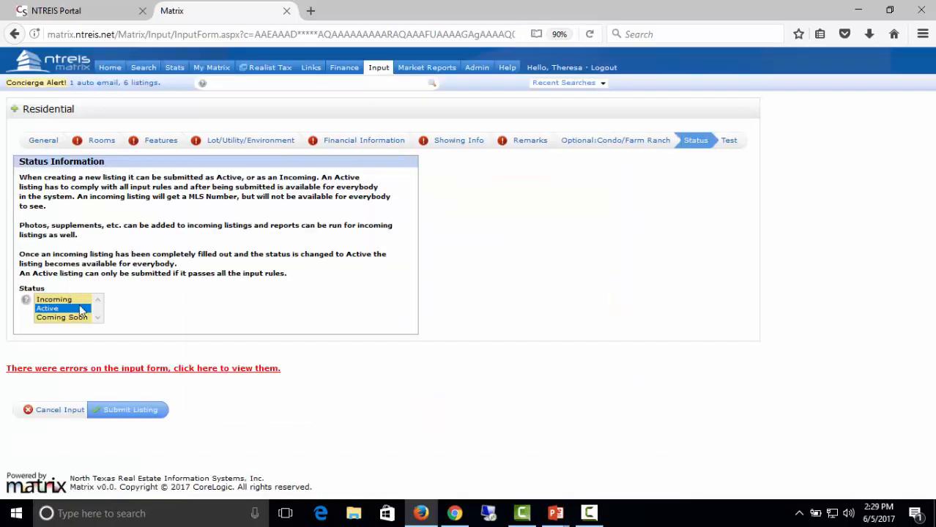
click(60, 302)
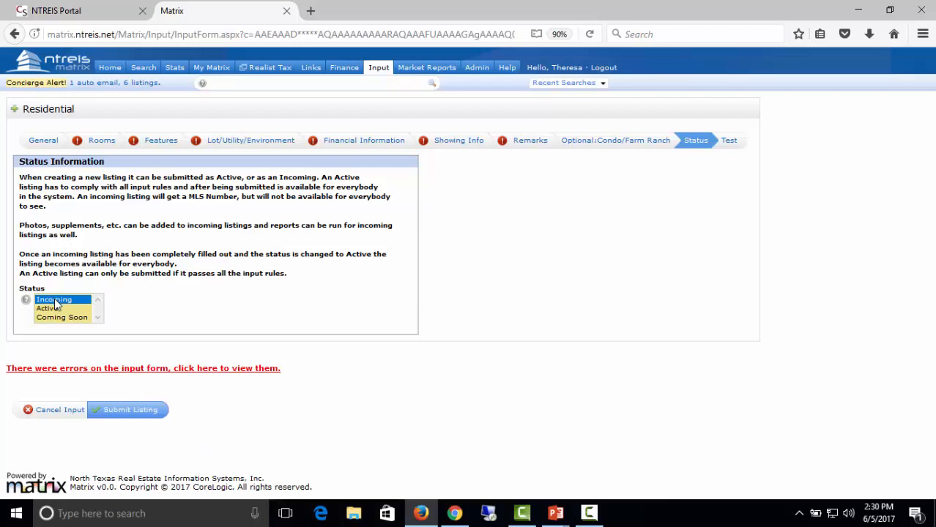
click(122, 411)
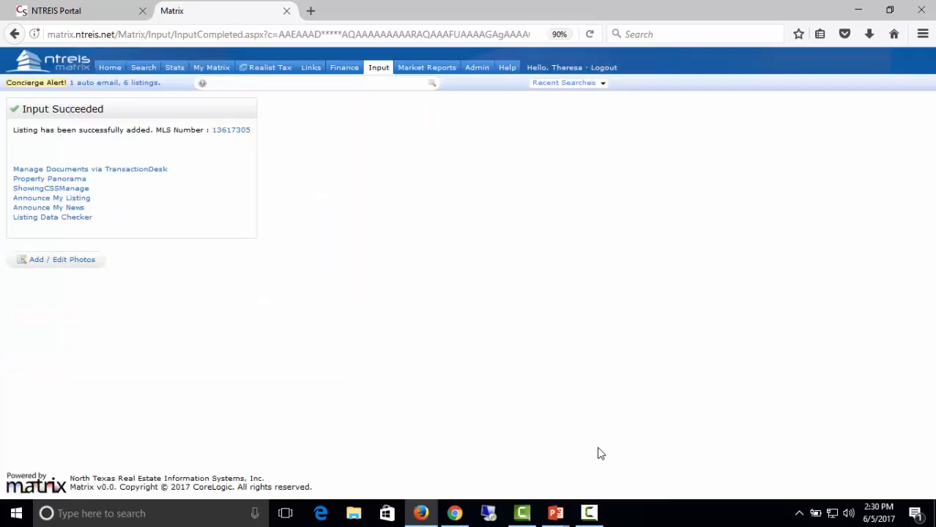
click(143, 67)
mouse_move(234, 126)
click(378, 70)
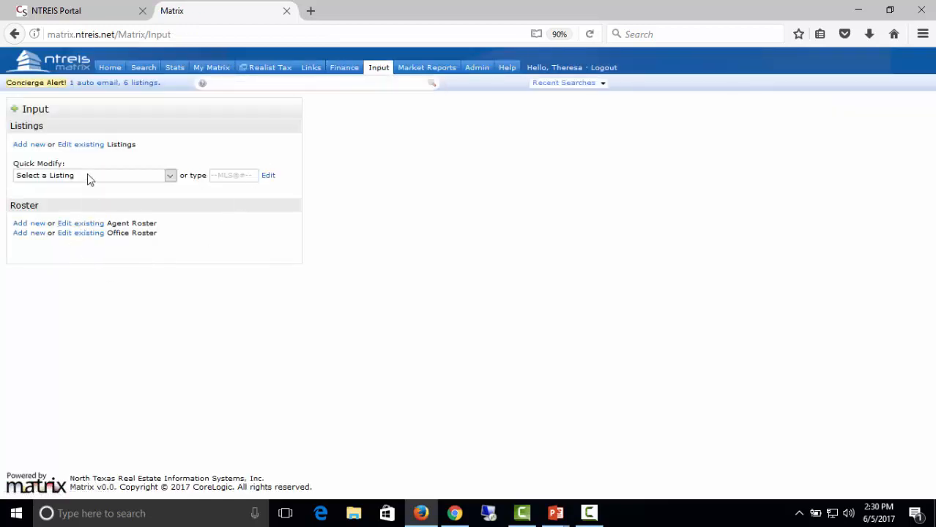
click(169, 181)
scroll(176, 366, down, 1)
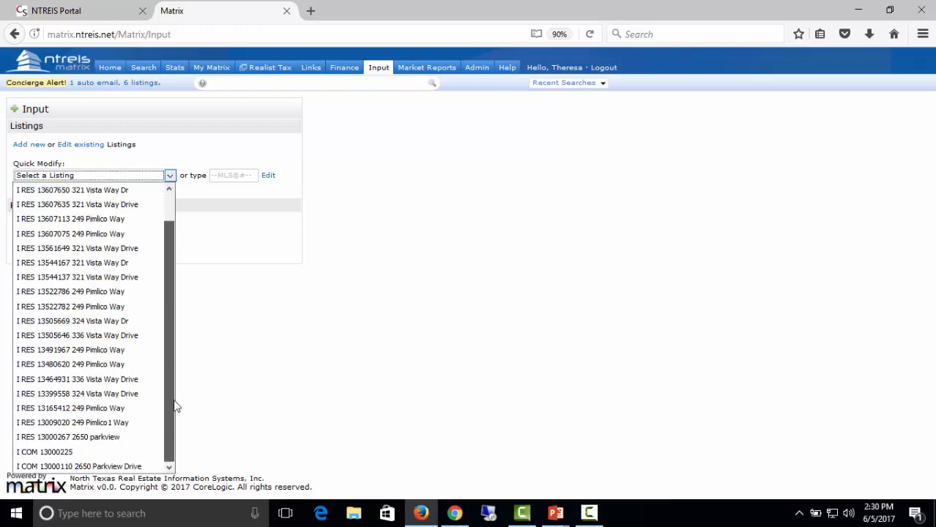
click(51, 438)
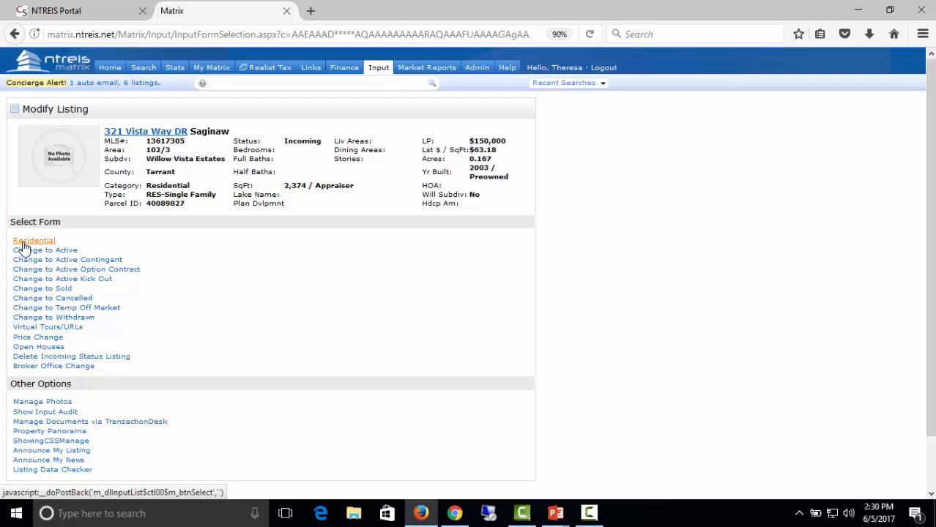
click(23, 246)
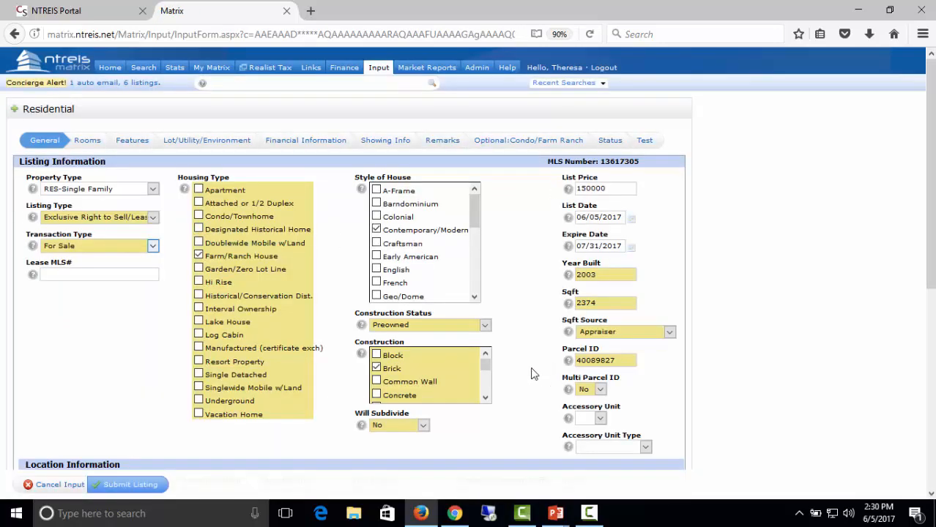
scroll(555, 342, down, 5)
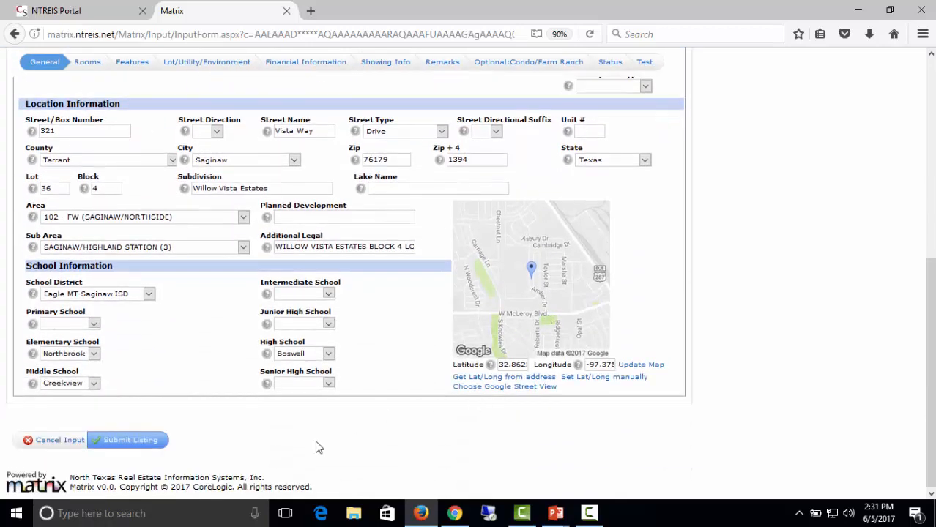
scroll(627, 467, up, 3)
scroll(627, 466, up, 3)
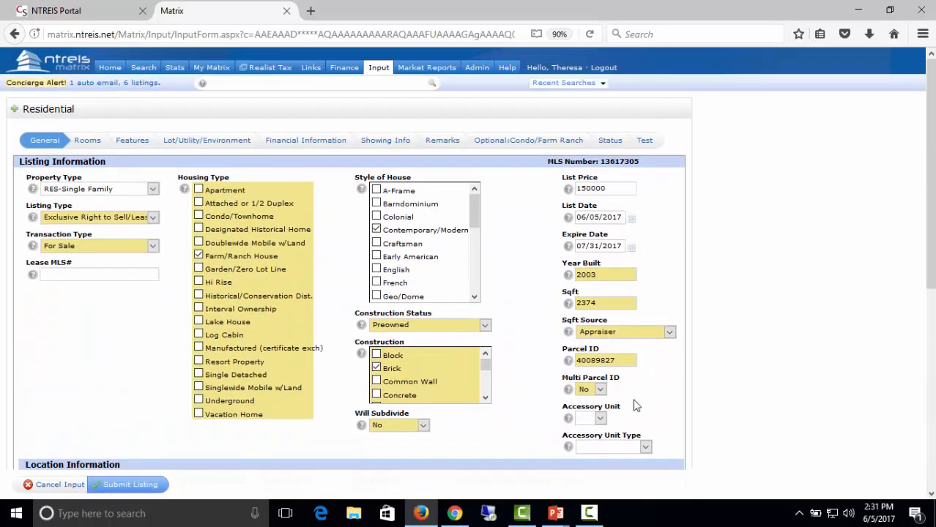
Review the Rooms, Features and Status sections and change the status to Active.
click(91, 144)
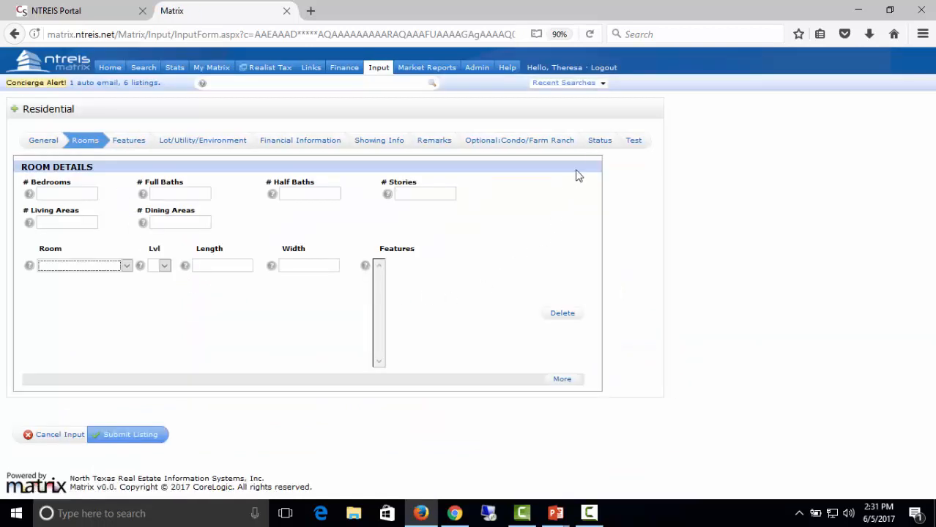
click(600, 143)
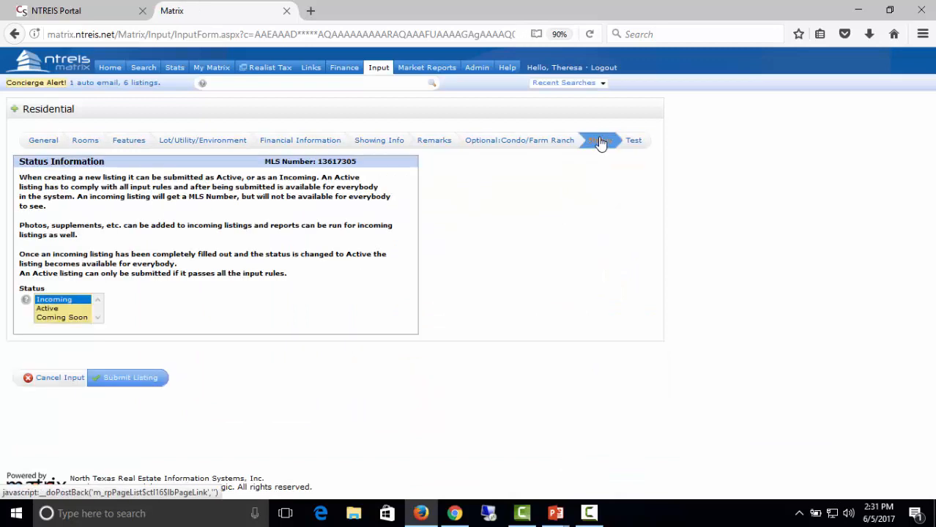
click(86, 141)
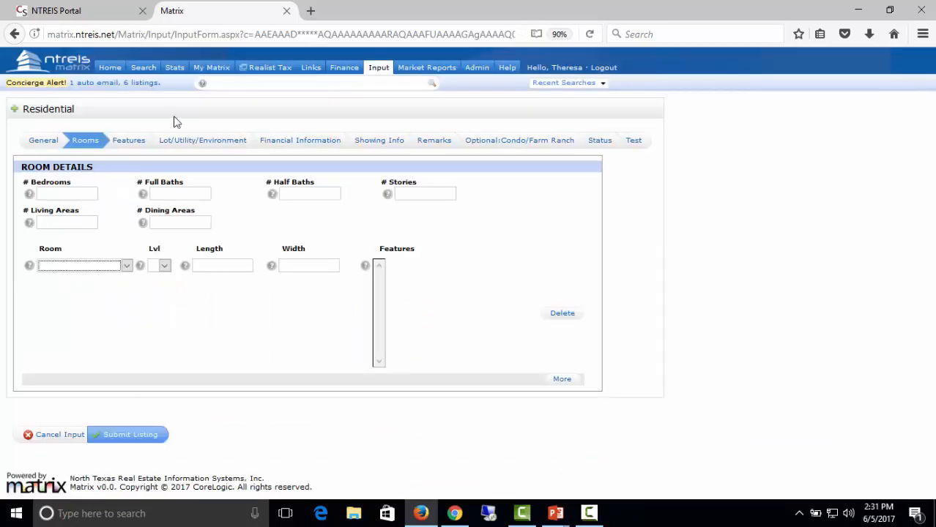
click(139, 147)
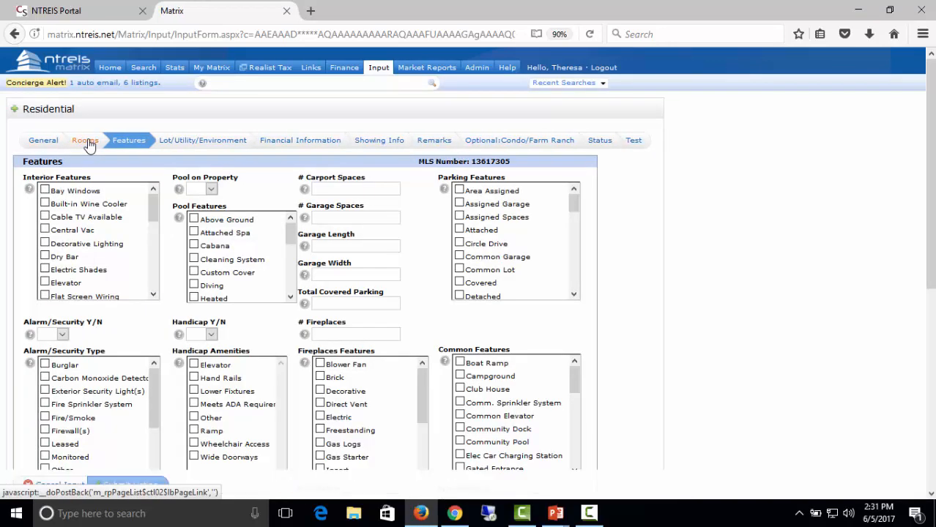
click(87, 146)
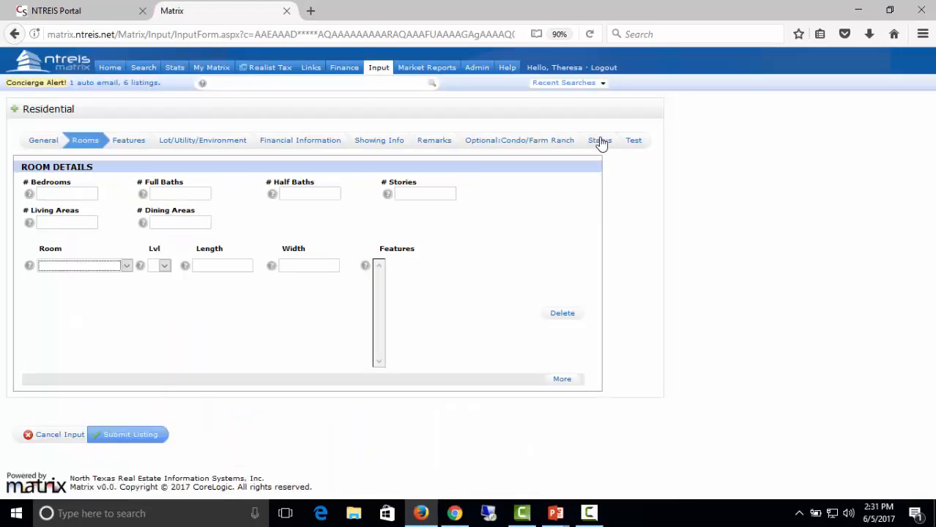
click(597, 146)
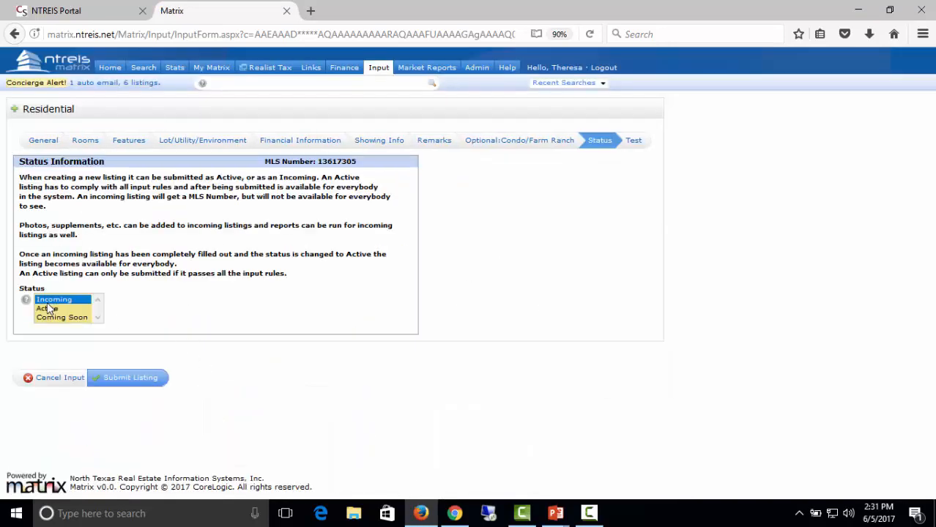
click(49, 310)
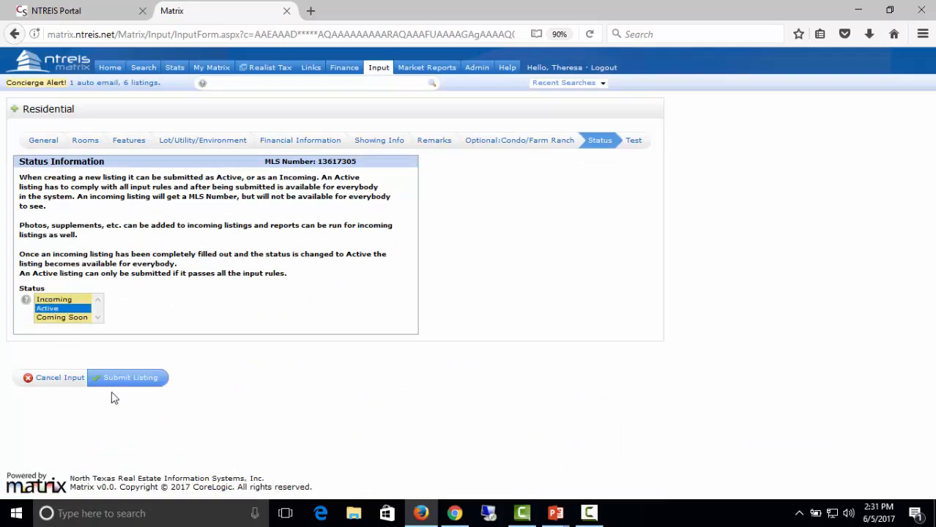
click(82, 142)
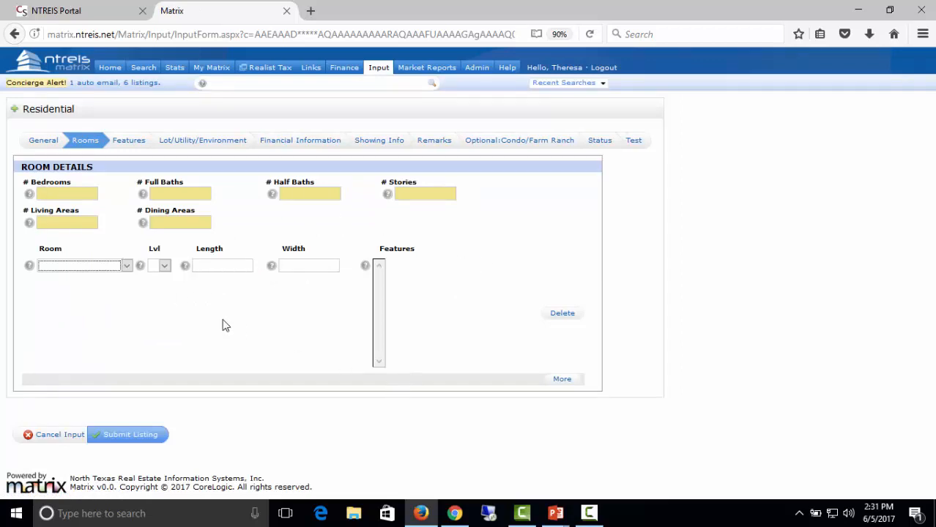
Enter 3 bedrooms, 2 full baths, 1 half bath, 1 story, 1 living and 1 dining area.
click(55, 194)
text(3)
text(2)
text(1)
text(1)
click(126, 266)
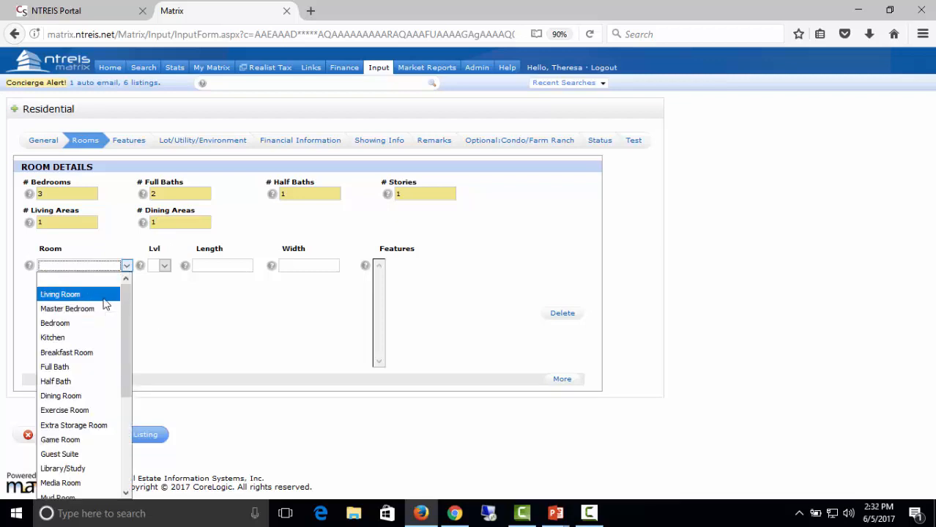
Add a Living Room on level 1 measuring 20×20.
click(105, 301)
click(166, 266)
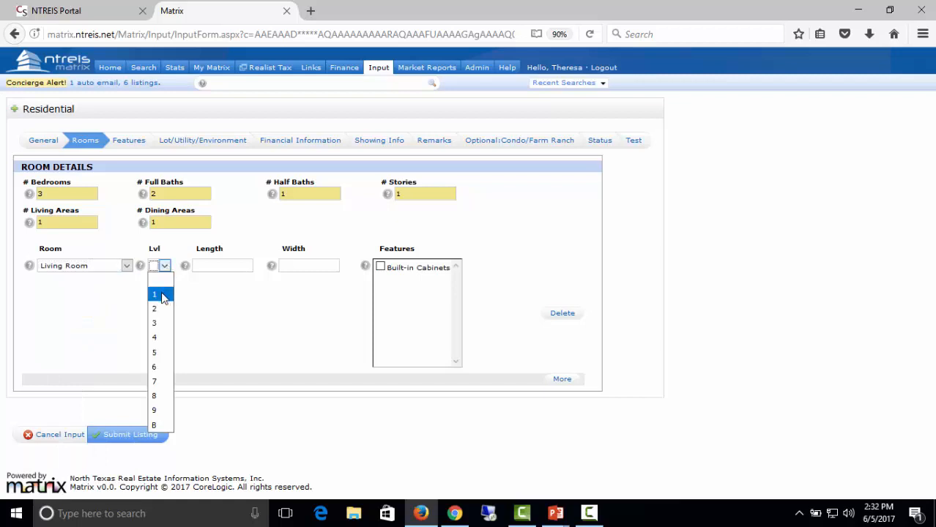
click(162, 294)
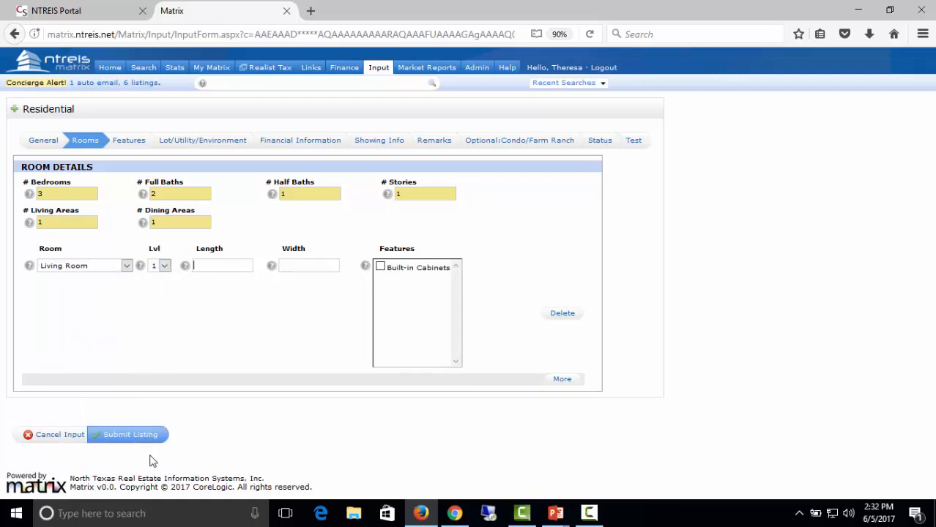
click(139, 438)
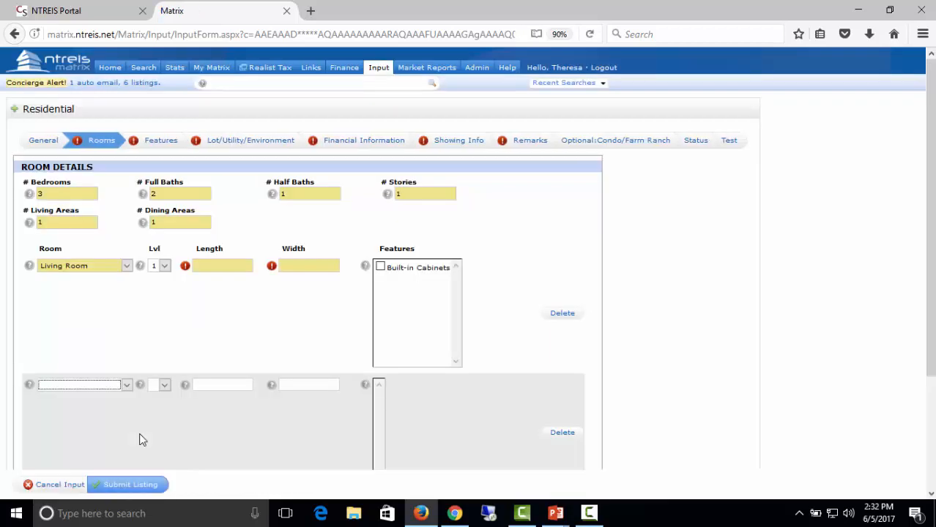
click(223, 265)
scroll(309, 330, down, 2)
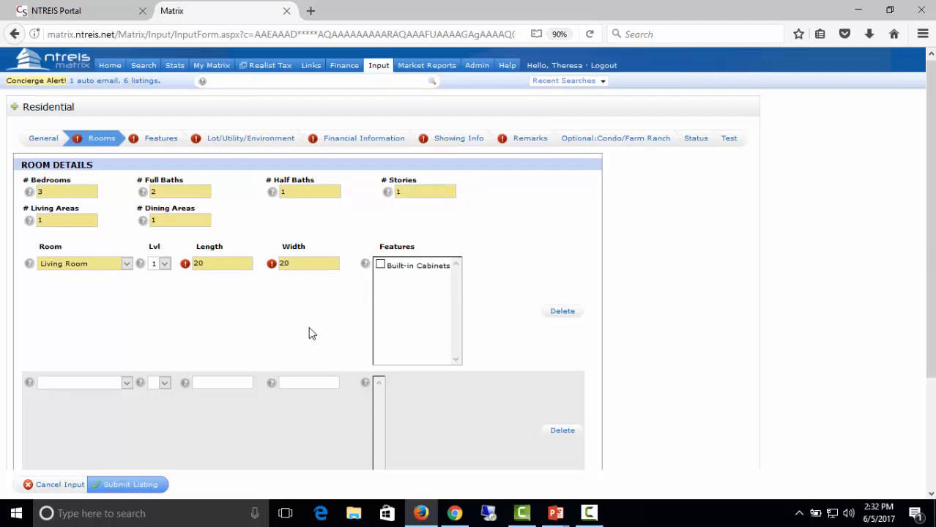
Add a level-1 Master Bedroom, 18×22, with fireplace, cedar closet and walk-in closets.
click(128, 315)
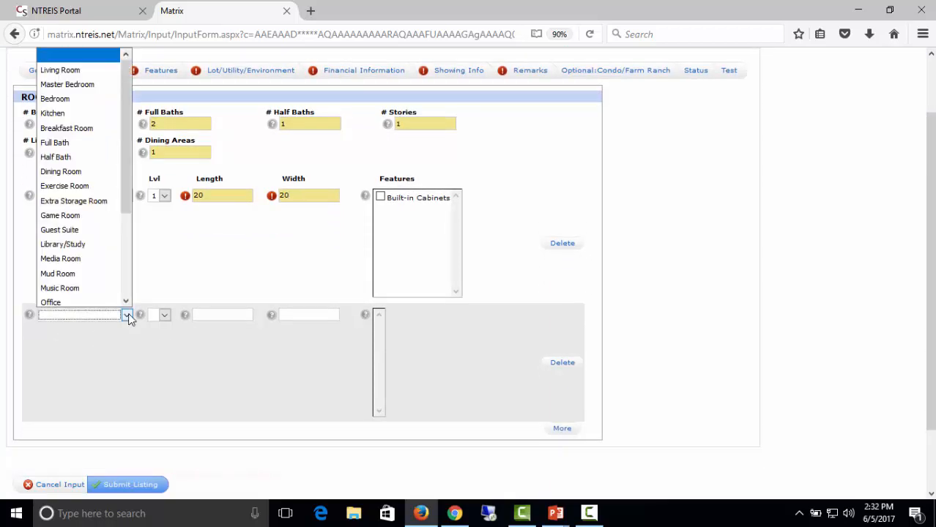
click(71, 81)
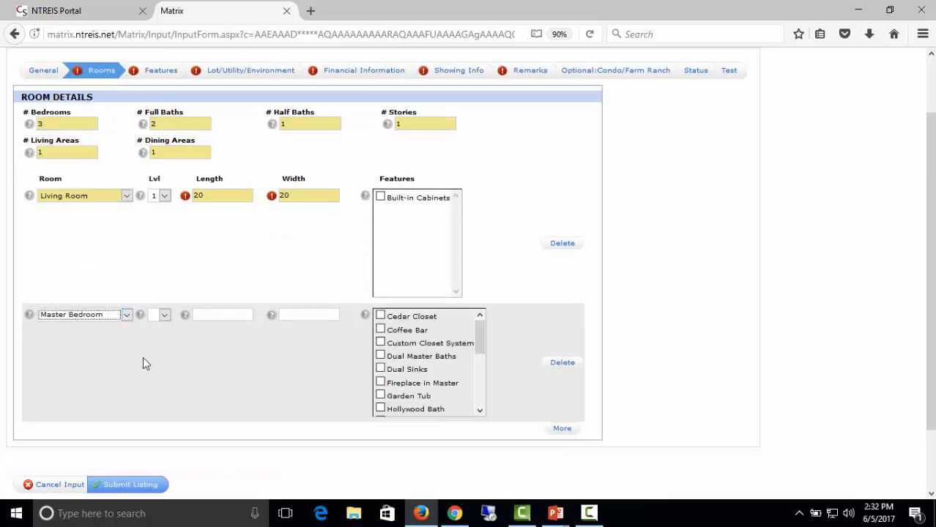
click(169, 320)
click(162, 343)
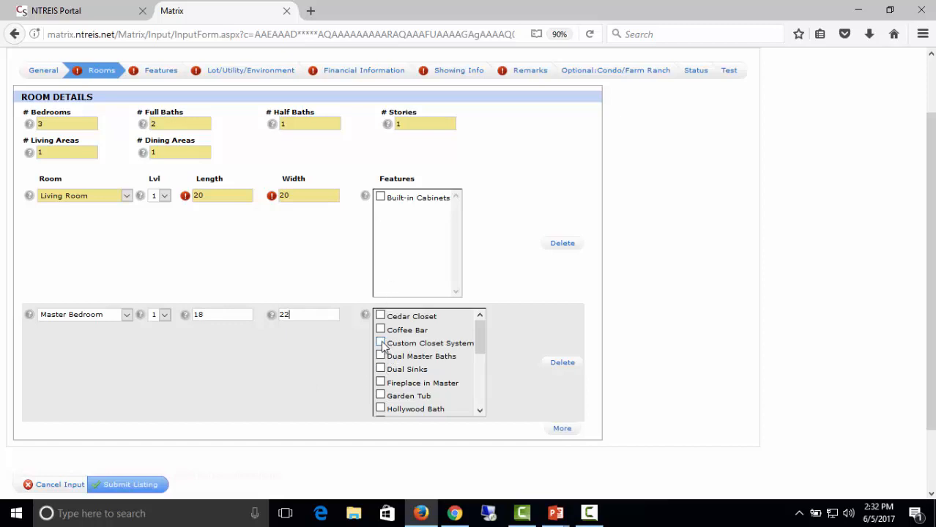
click(380, 382)
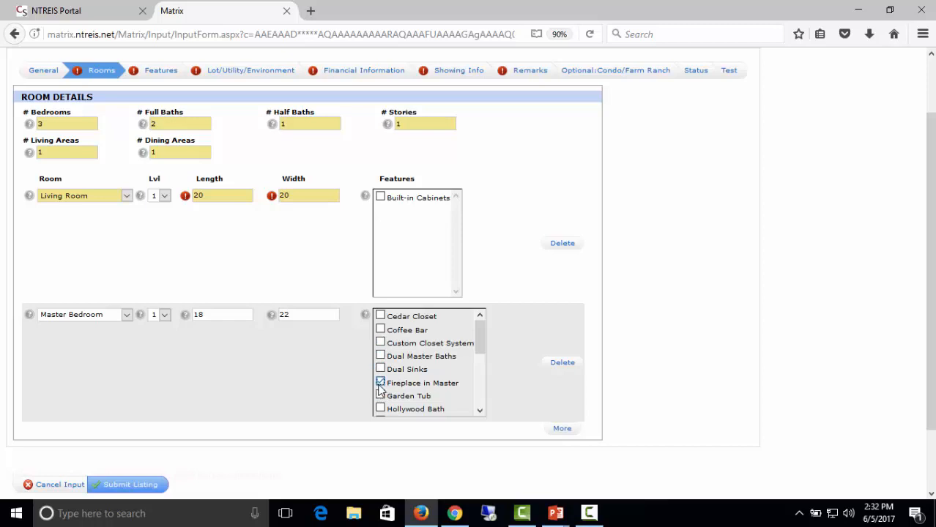
click(380, 315)
drag(482, 347, 481, 388)
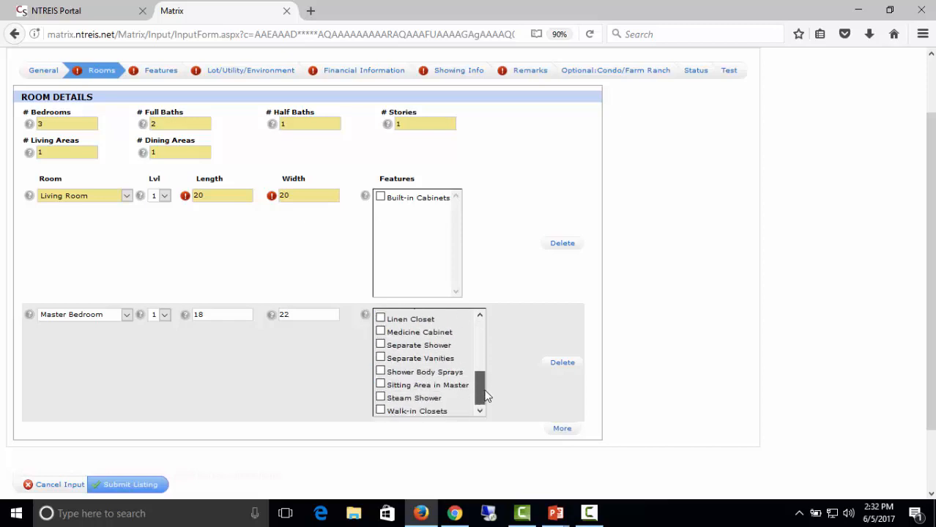
click(381, 411)
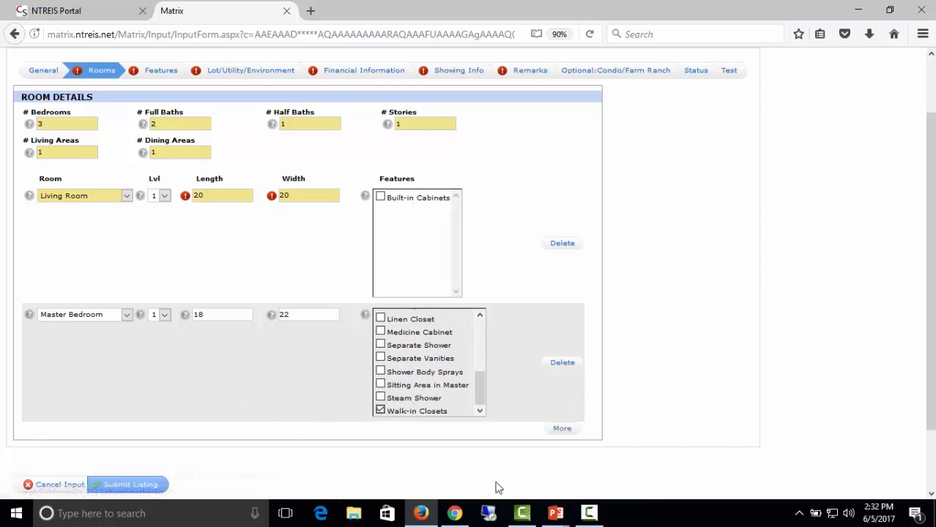
Add another empty room row and submit the listing to save the rooms.
click(561, 430)
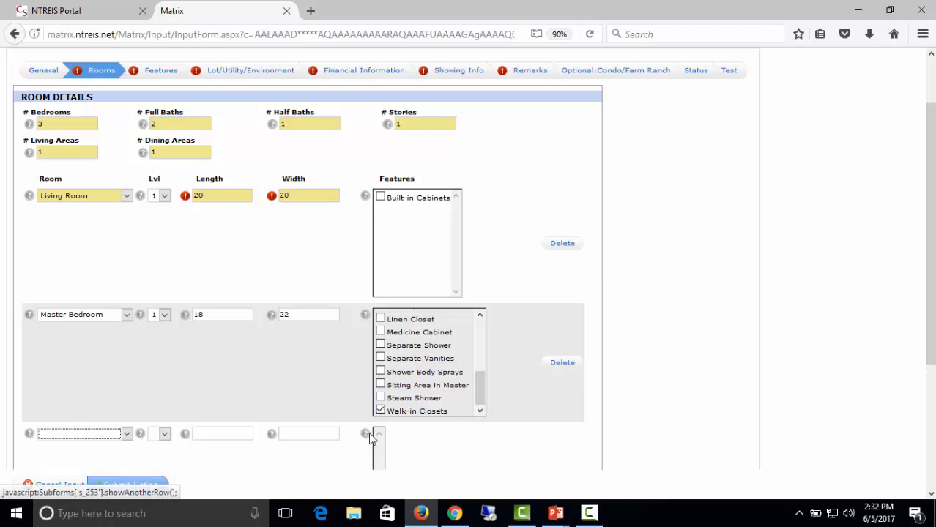
scroll(206, 387, down, 3)
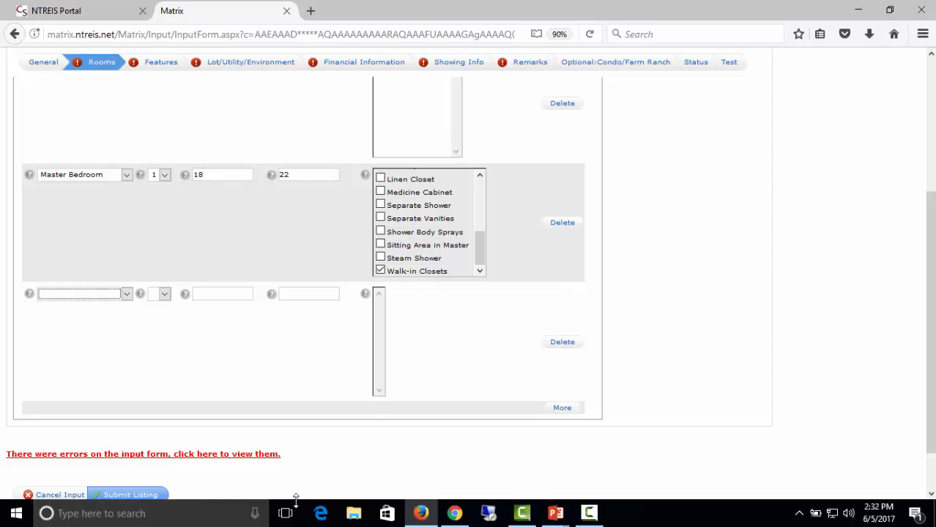
click(140, 495)
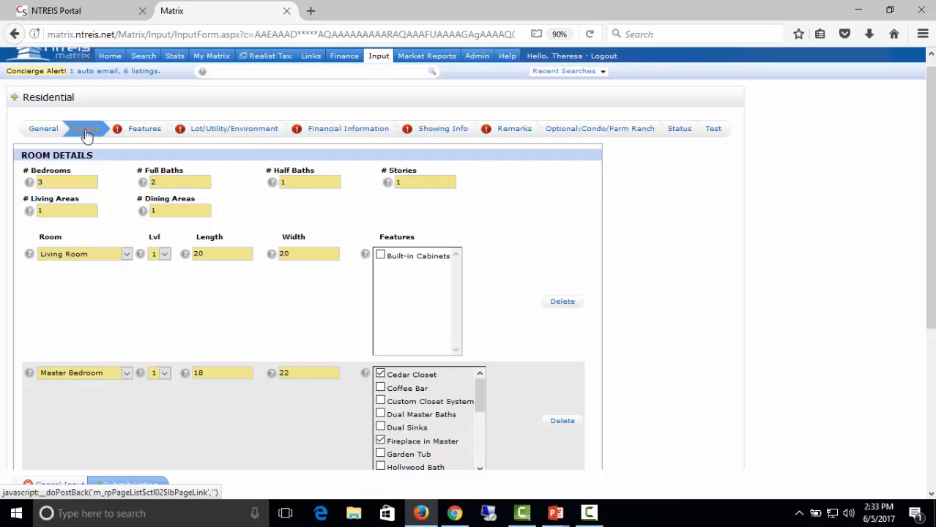
click(141, 136)
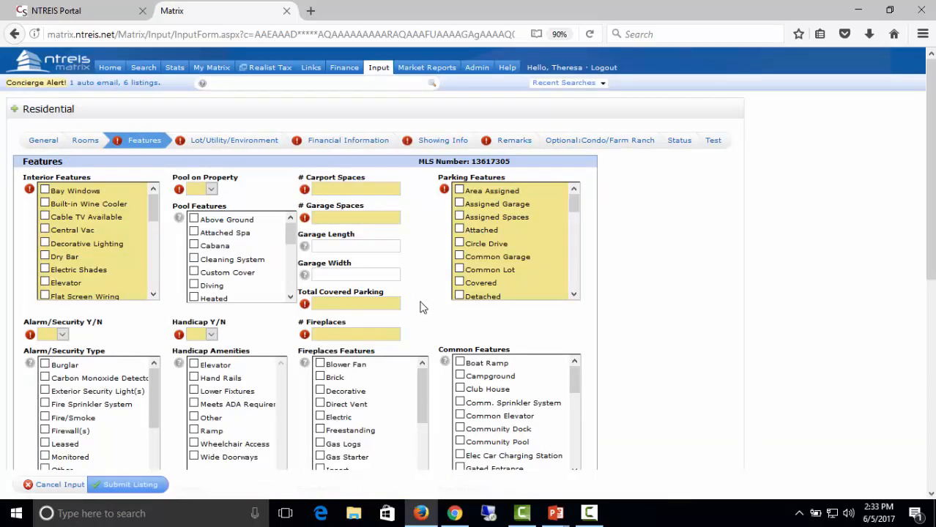
Scroll through the Features lists and resubmit the Residential listing form.
scroll(441, 353, down, 5)
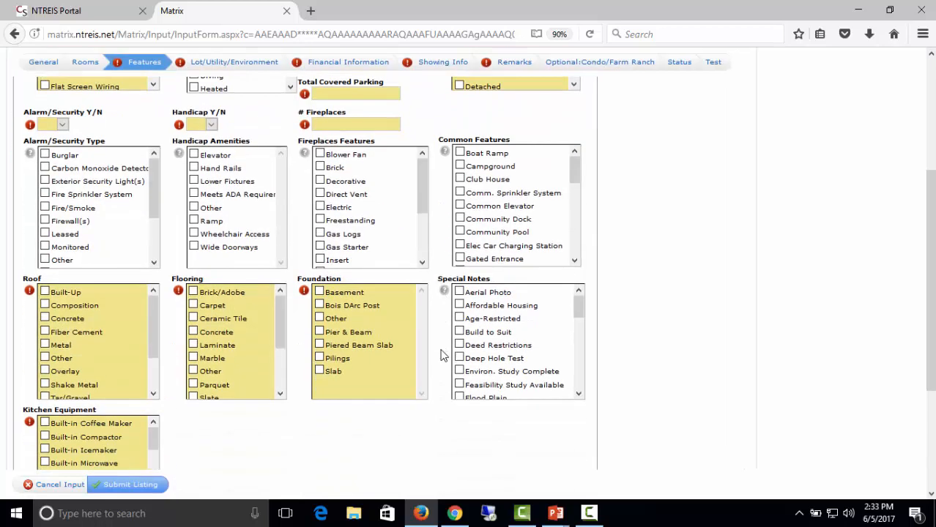
scroll(442, 355, down, 4)
scroll(441, 356, up, 10)
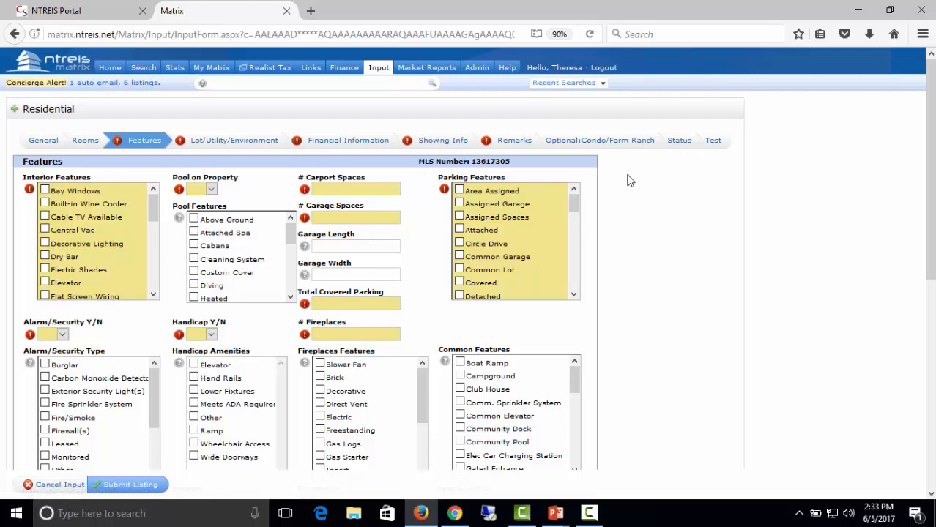
scroll(619, 277, down, 6)
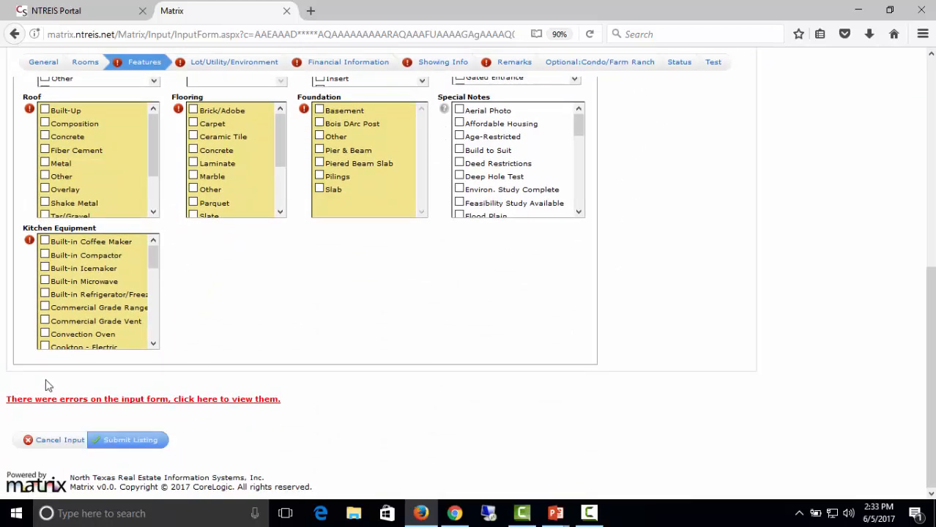
click(141, 446)
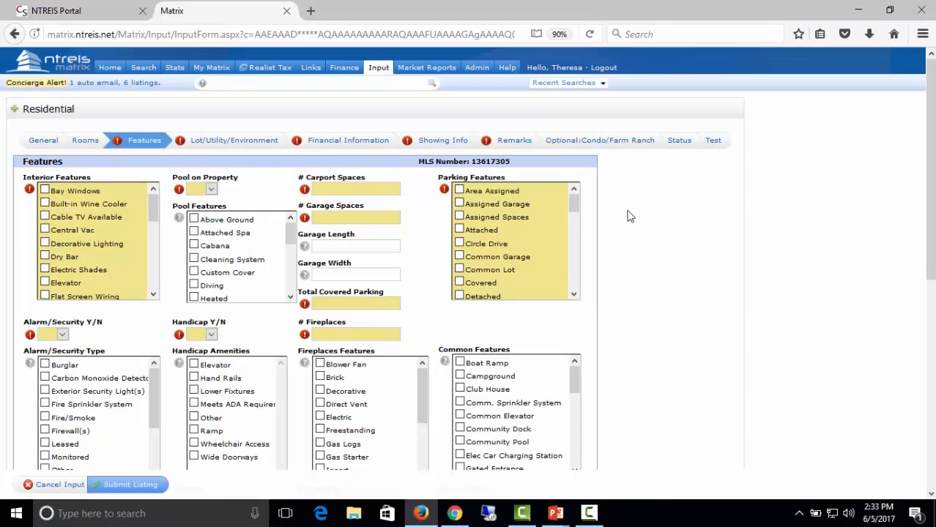
click(679, 141)
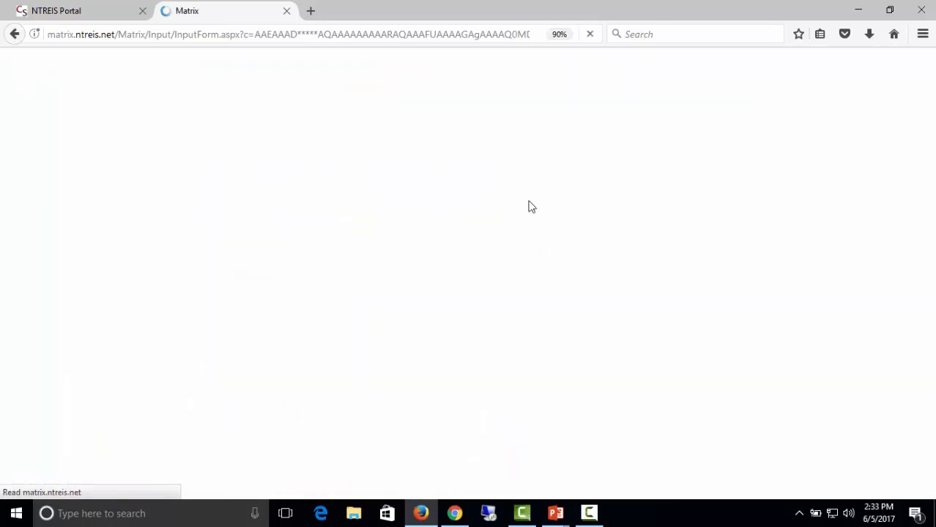
Submit the listing as Incoming, then reload the Vista Way listing's Residential edit form.
click(60, 301)
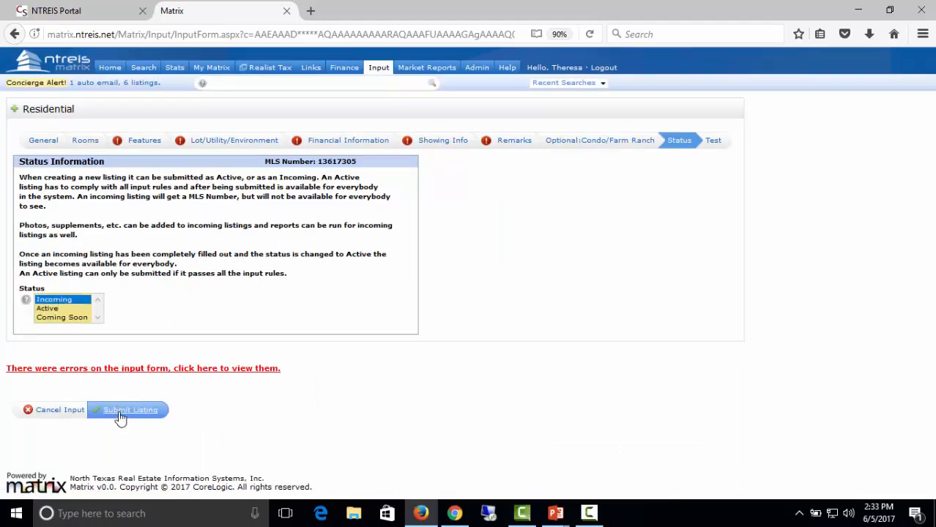
click(121, 414)
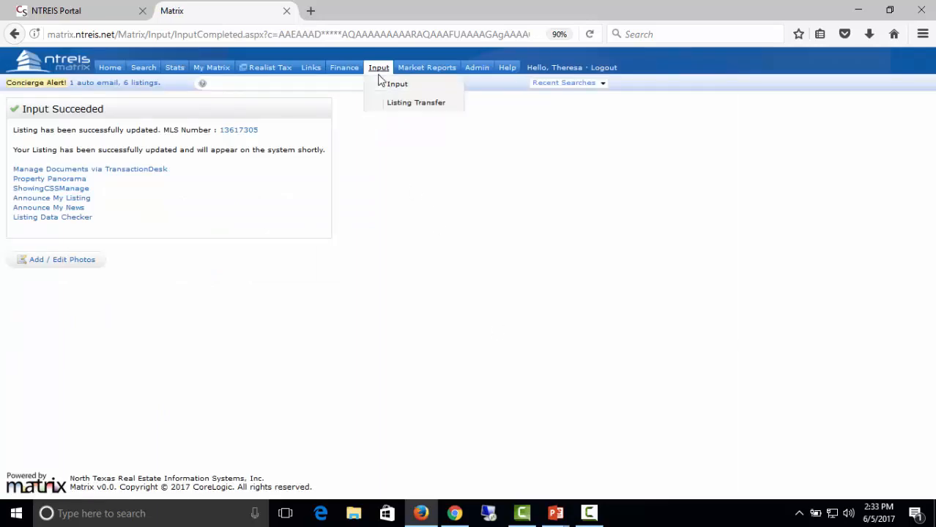
click(380, 82)
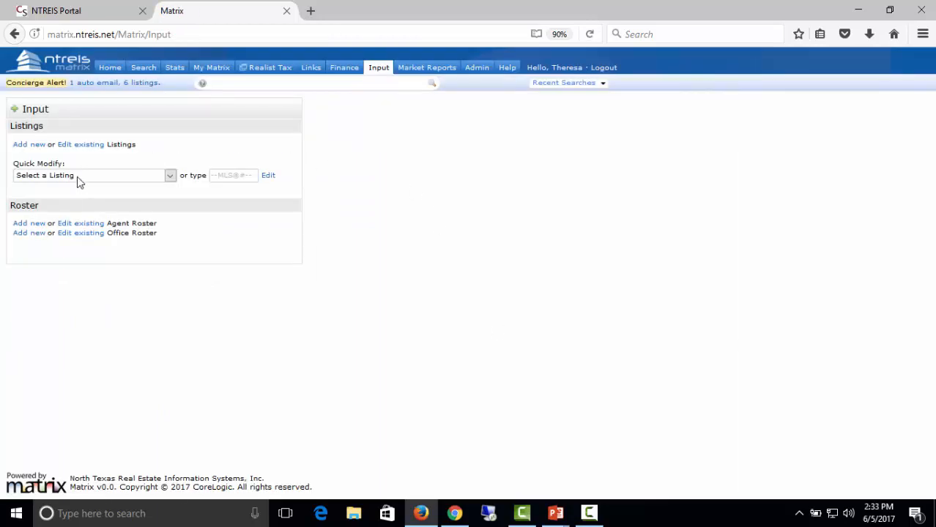
click(79, 181)
click(76, 207)
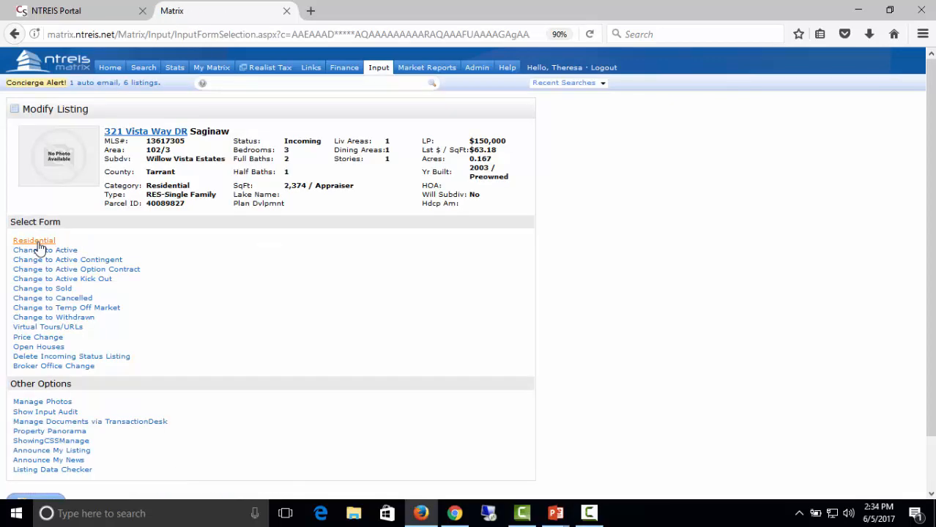
click(37, 242)
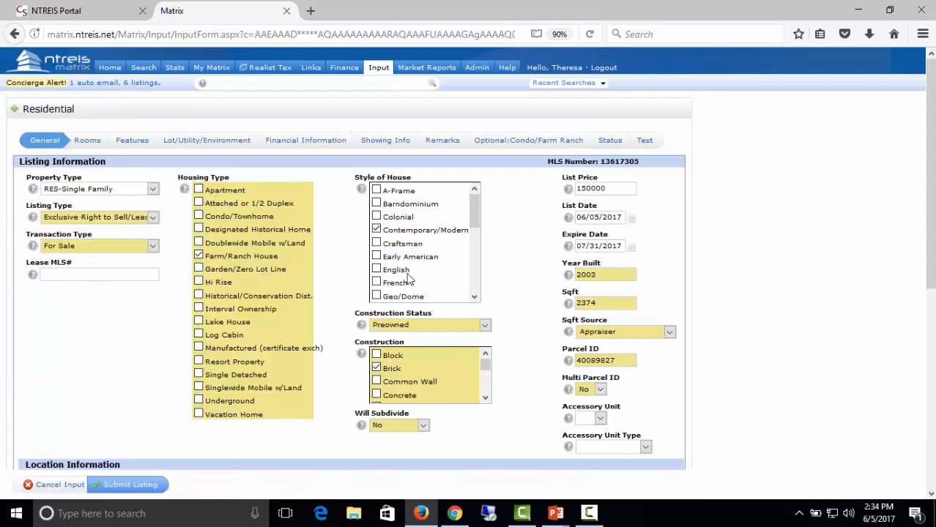
Review the agent, lot and test-listing sections, switching the status to Active.
click(378, 142)
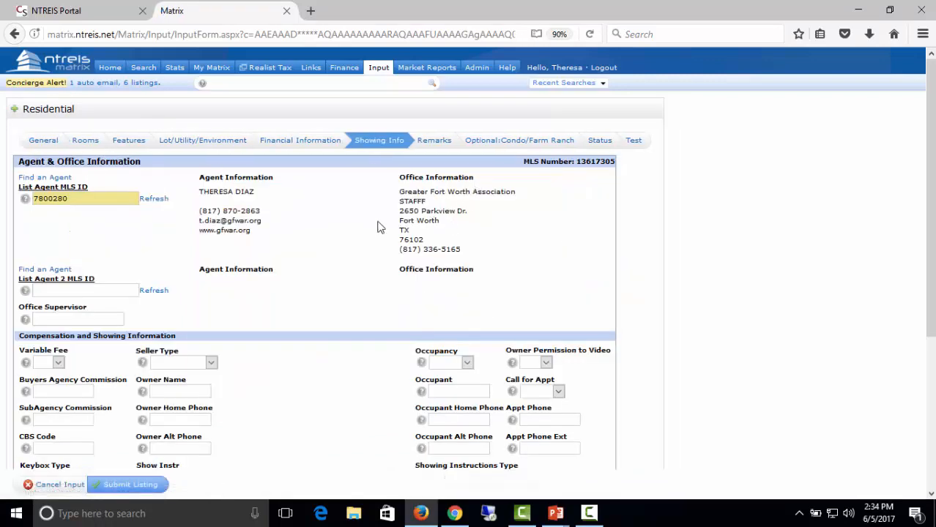
click(598, 140)
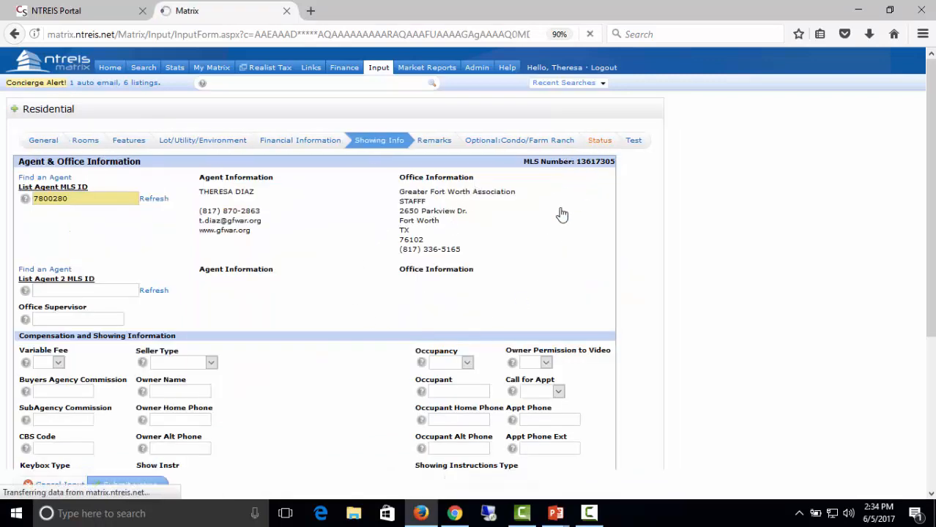
click(53, 308)
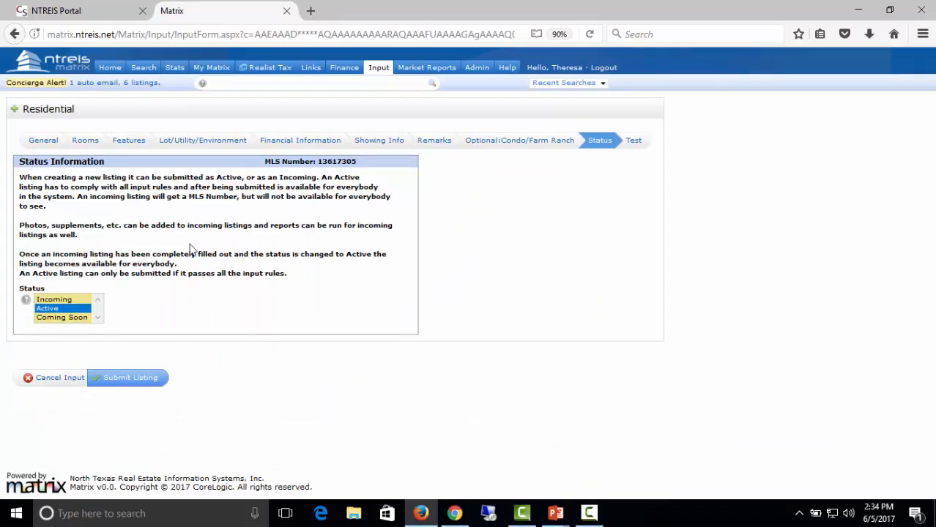
click(195, 143)
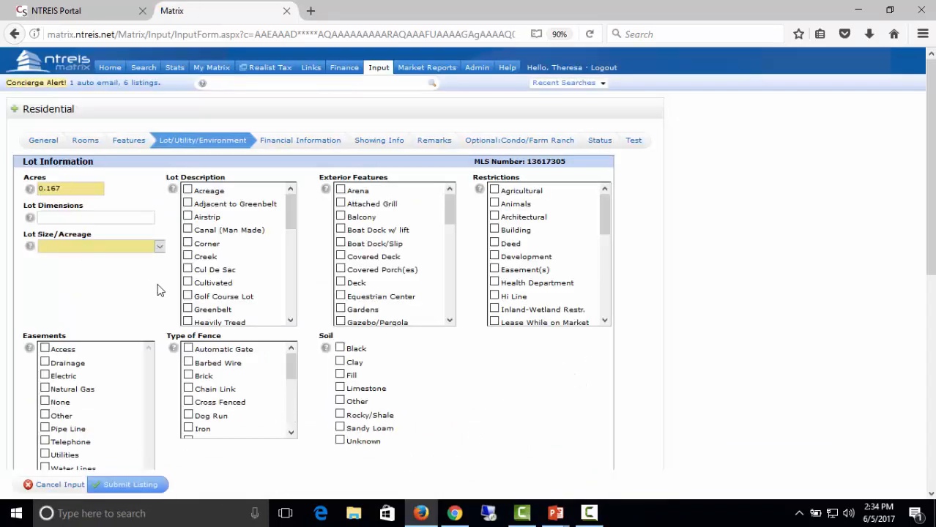
scroll(458, 413, down, 5)
scroll(458, 413, up, 5)
click(634, 146)
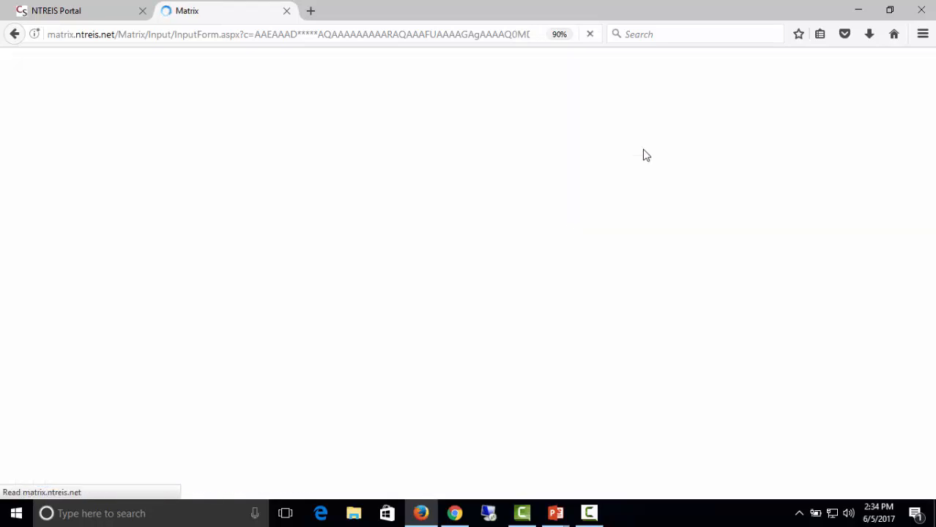
mouse_move(372, 73)
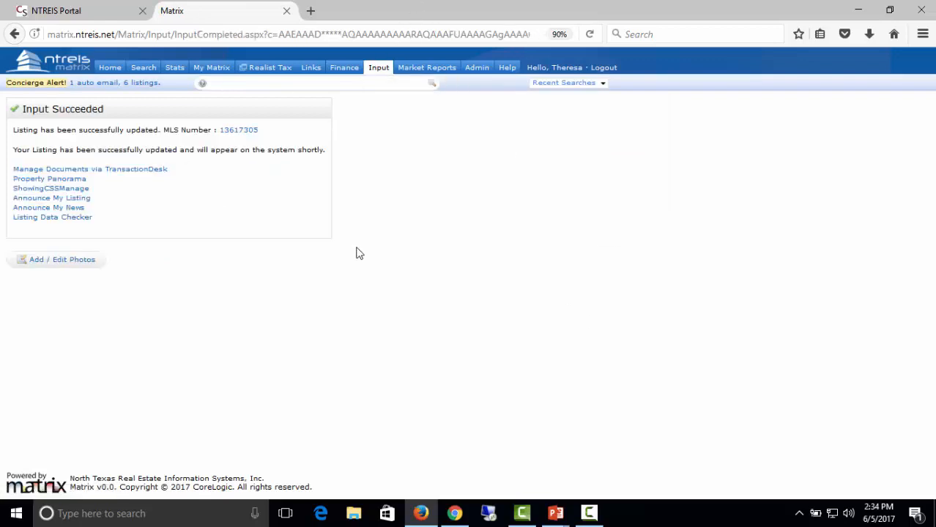
mouse_move(227, 68)
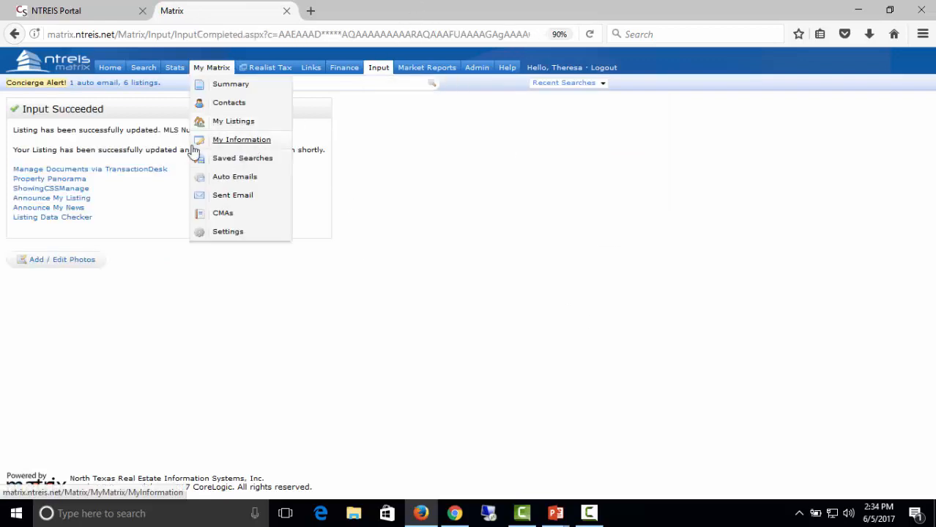
From the Matrix home page, launch Transaction Desk via the External Links panel.
click(111, 69)
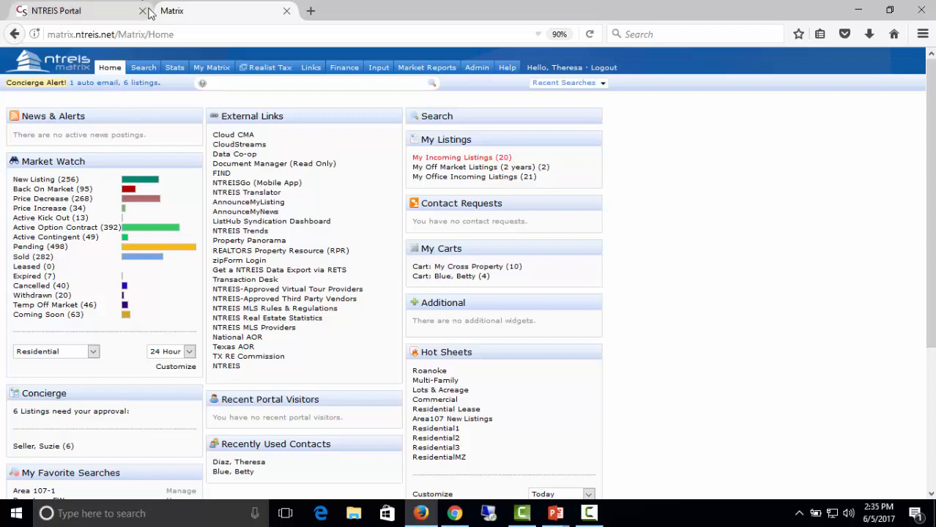
click(249, 281)
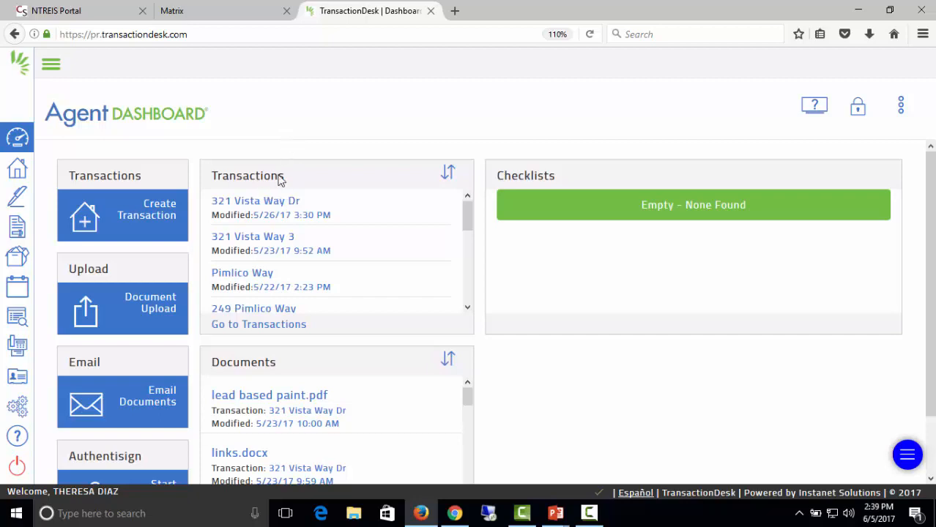
Start a new transaction named 'Test Vista Way' with type Residential Sale.
click(150, 218)
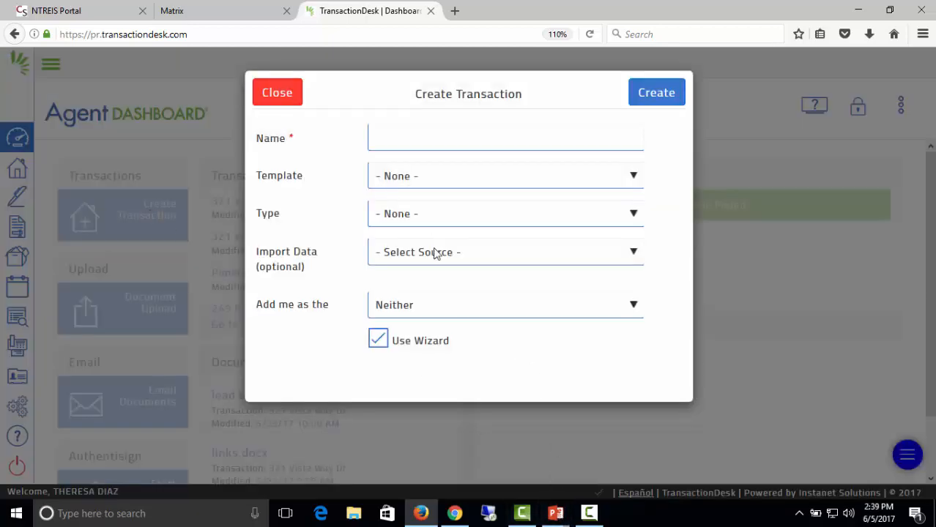
click(389, 142)
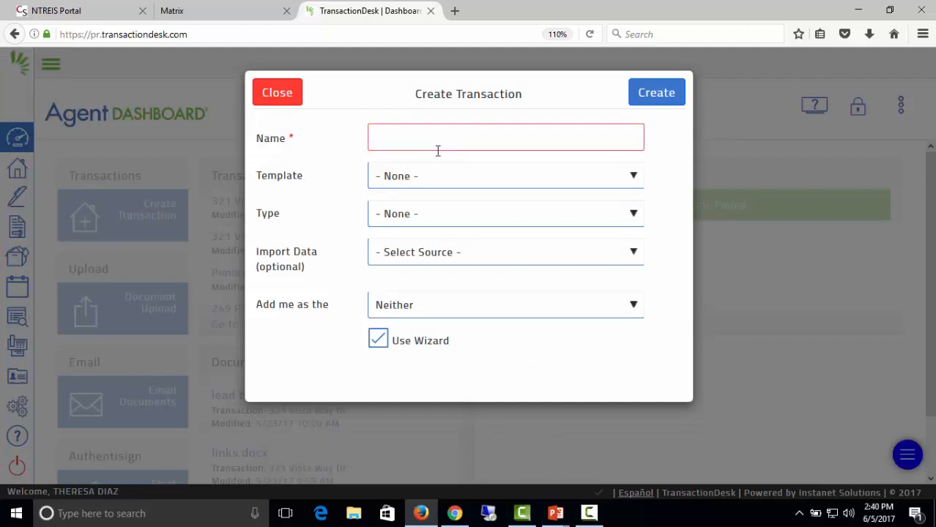
text(Test)
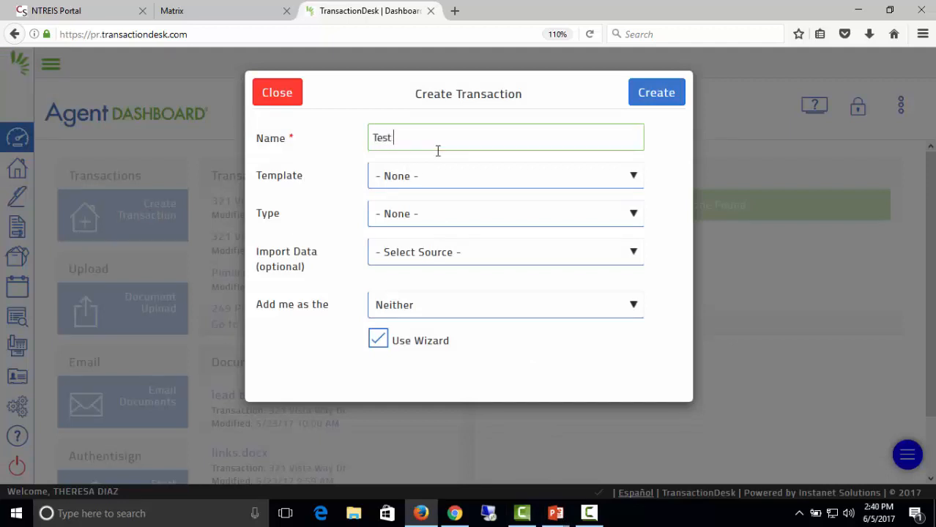
text( Vista Way)
click(402, 216)
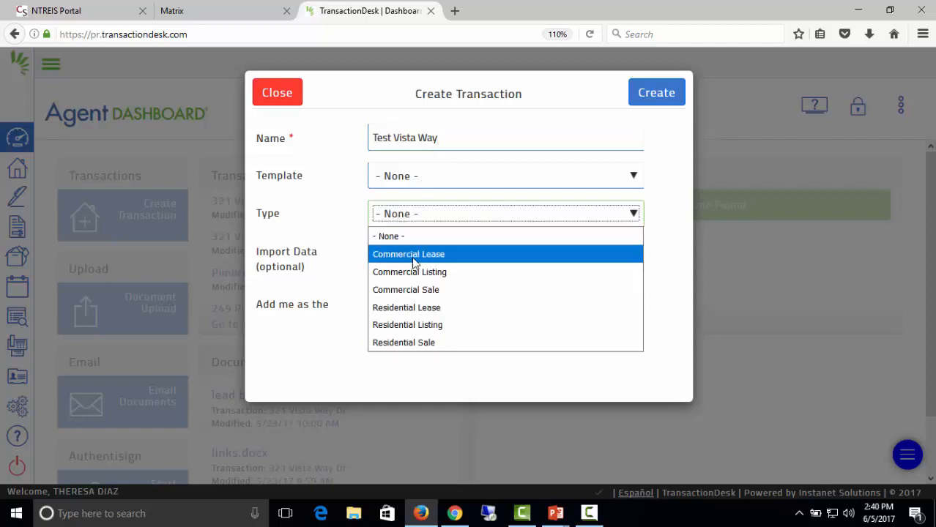
click(419, 344)
Set the data import to Realist (NTREIS) for Tarrant county.
click(519, 256)
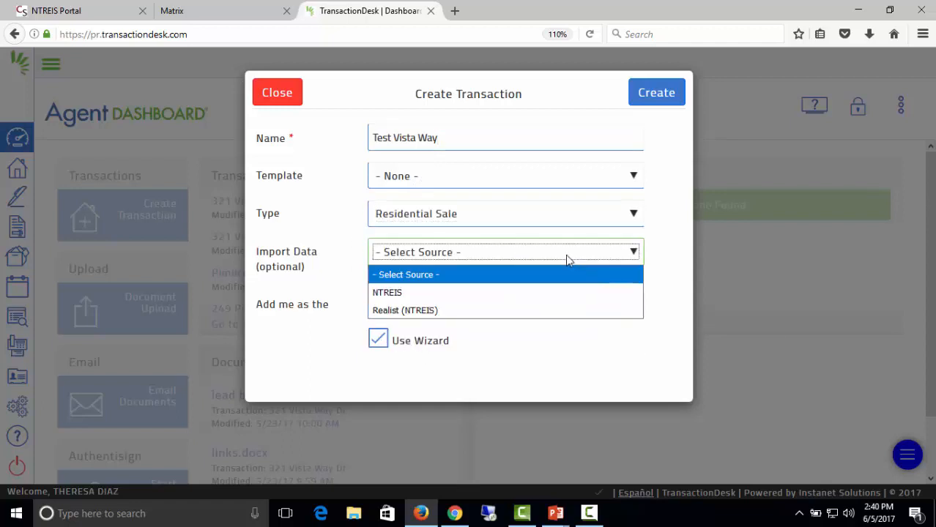
click(564, 255)
click(561, 257)
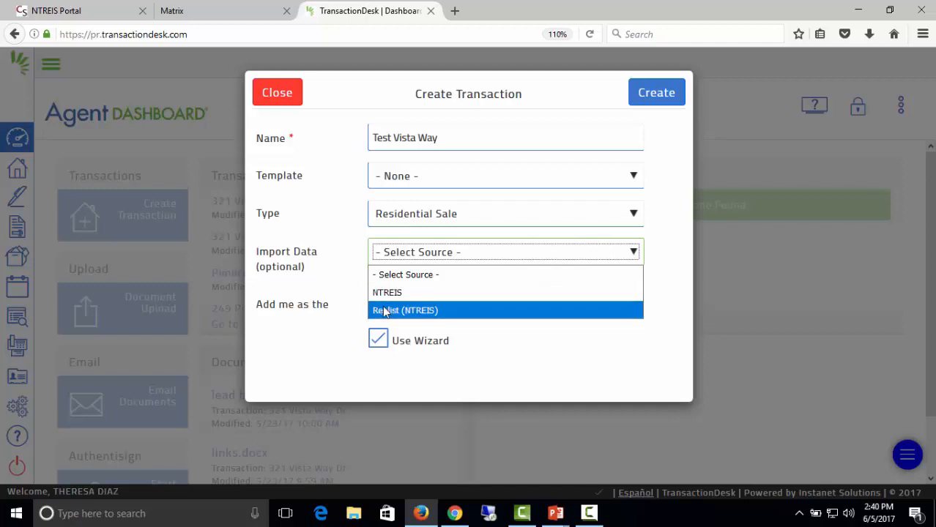
click(384, 311)
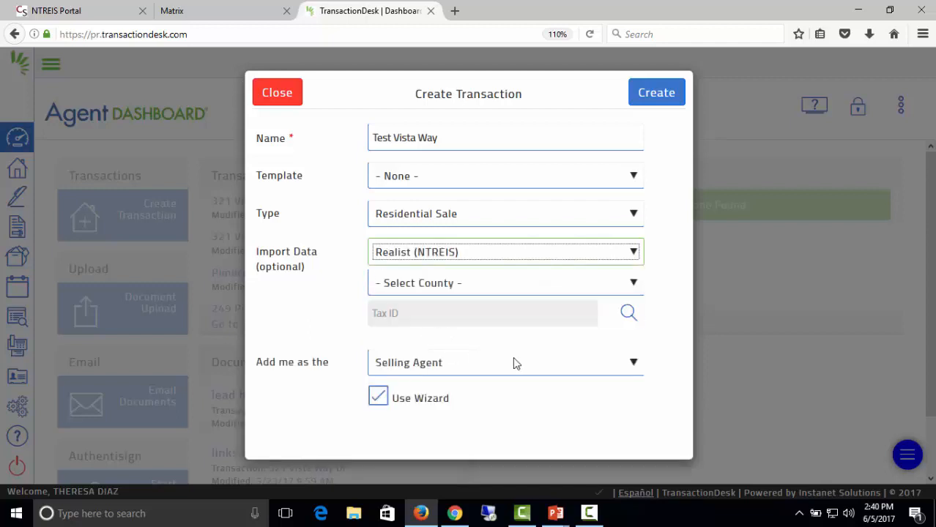
click(586, 284)
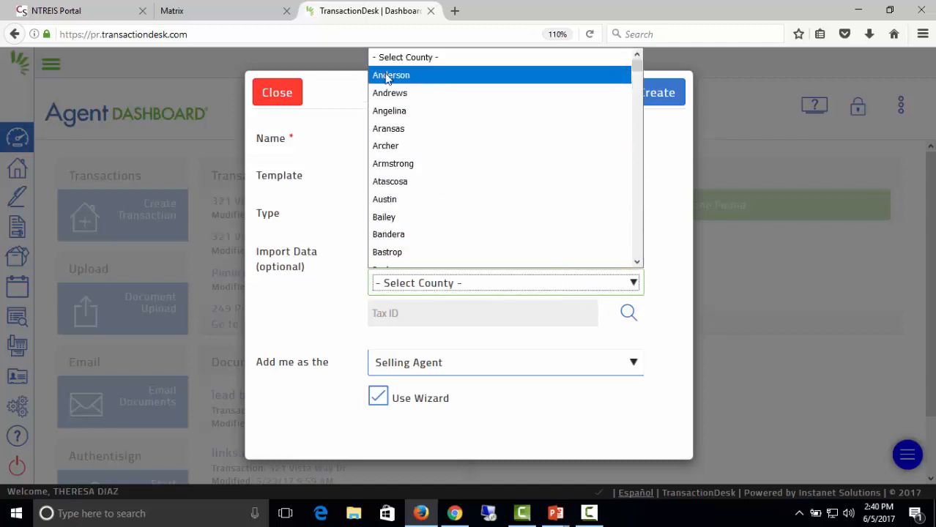
key(t)
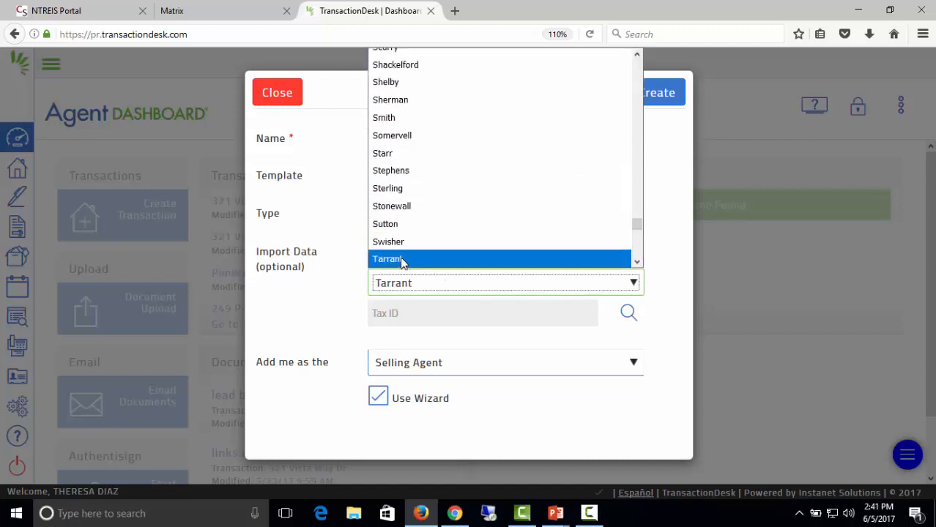
click(401, 260)
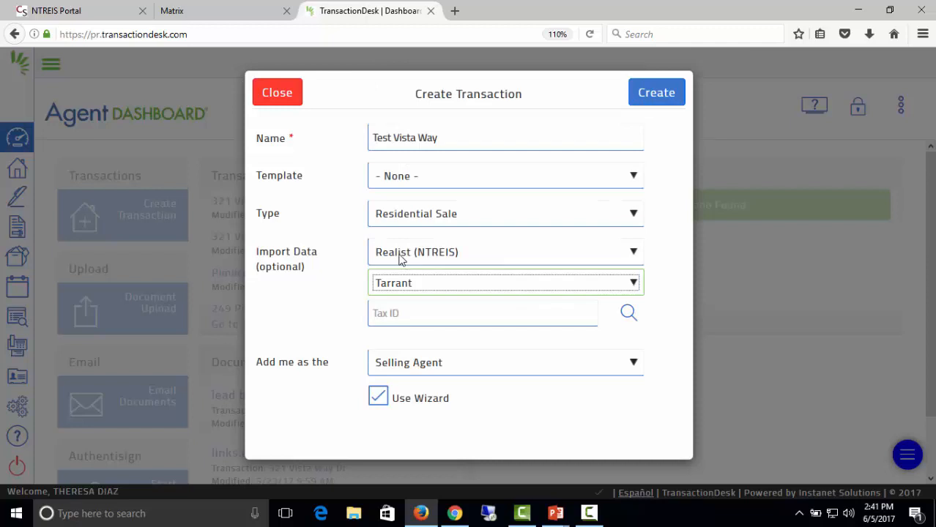
click(630, 315)
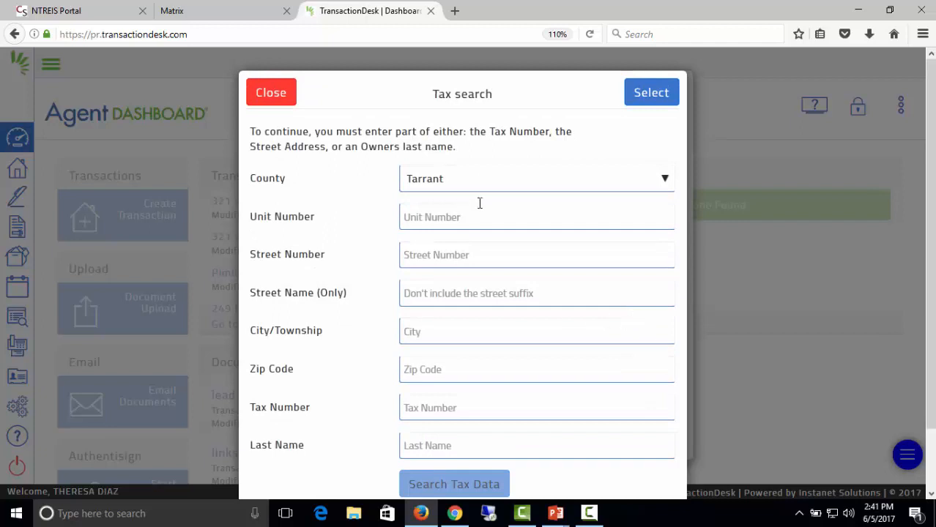
click(430, 248)
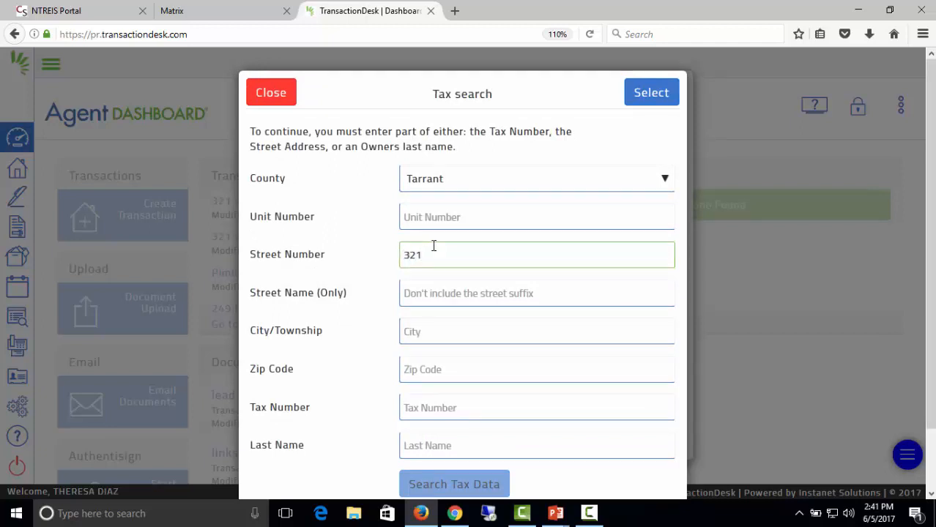
key(Tab)
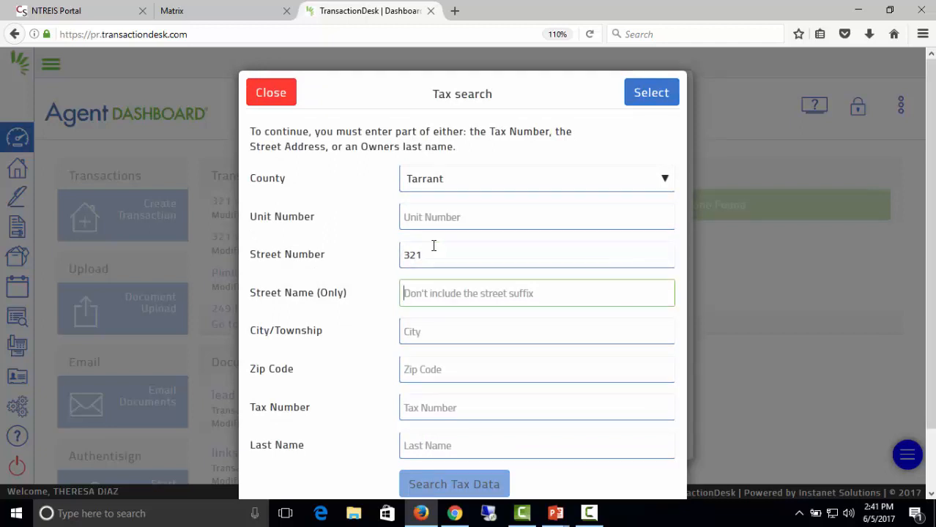
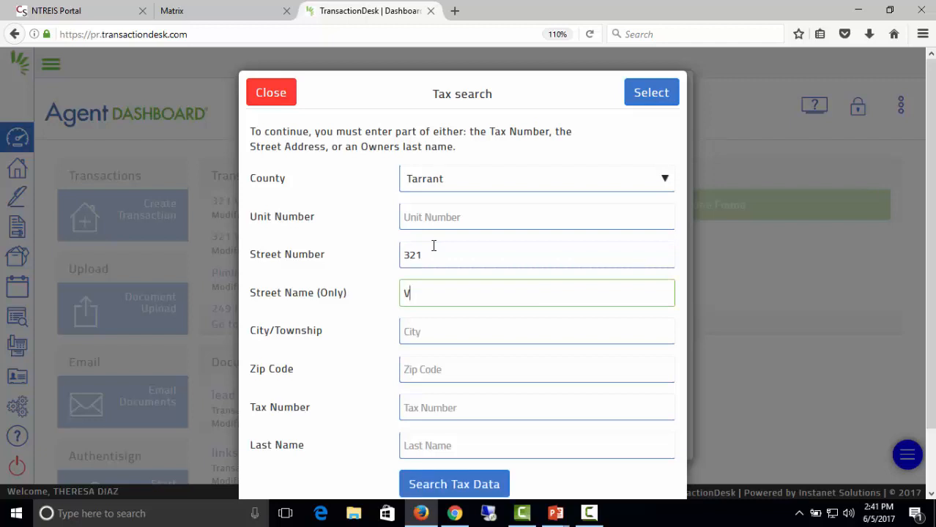
click(429, 486)
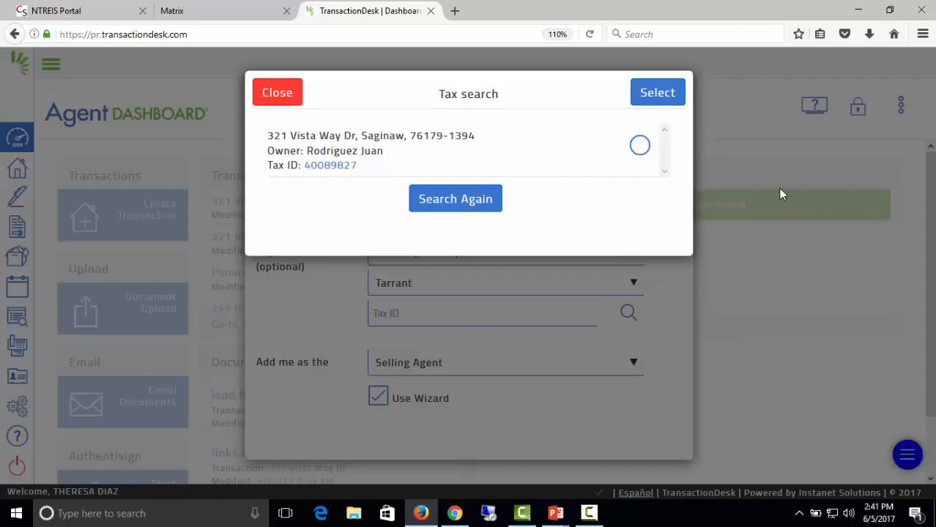
click(640, 148)
click(657, 93)
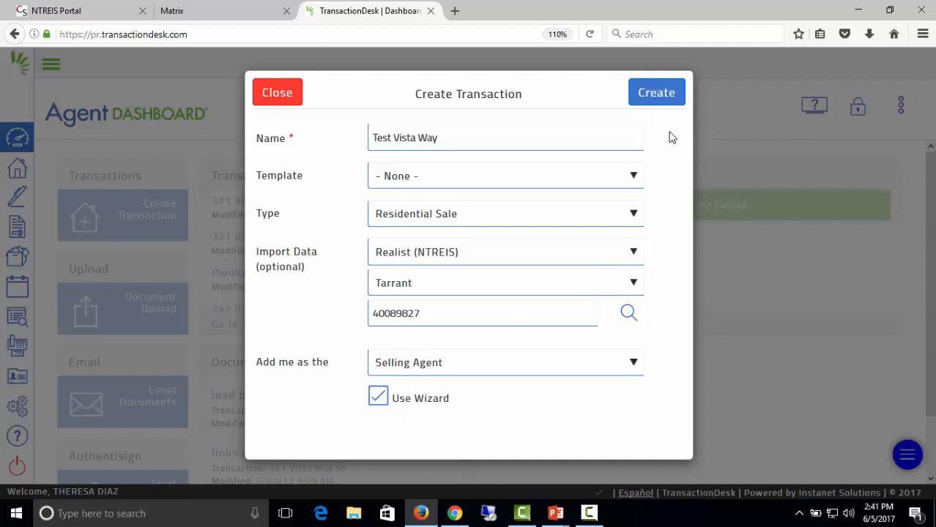
Submit the filled Create Transaction form for Test Vista Way.
click(662, 101)
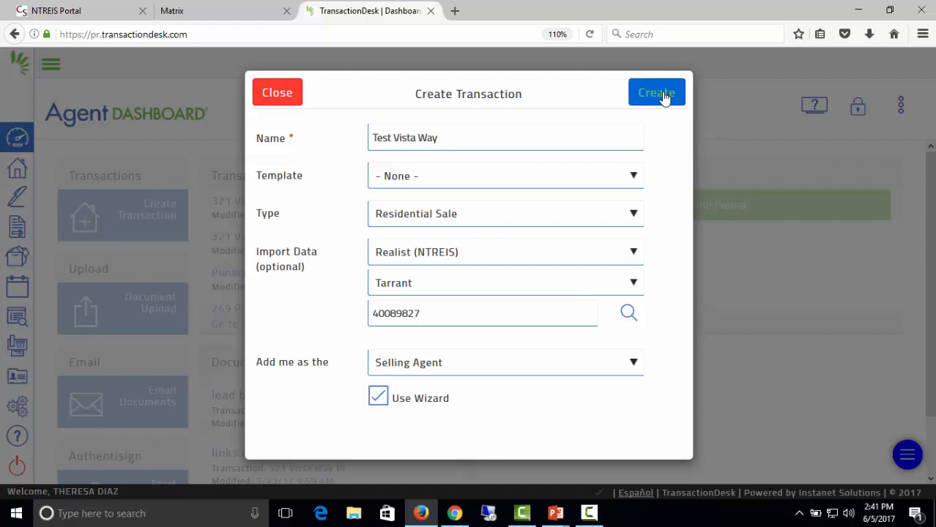
click(663, 95)
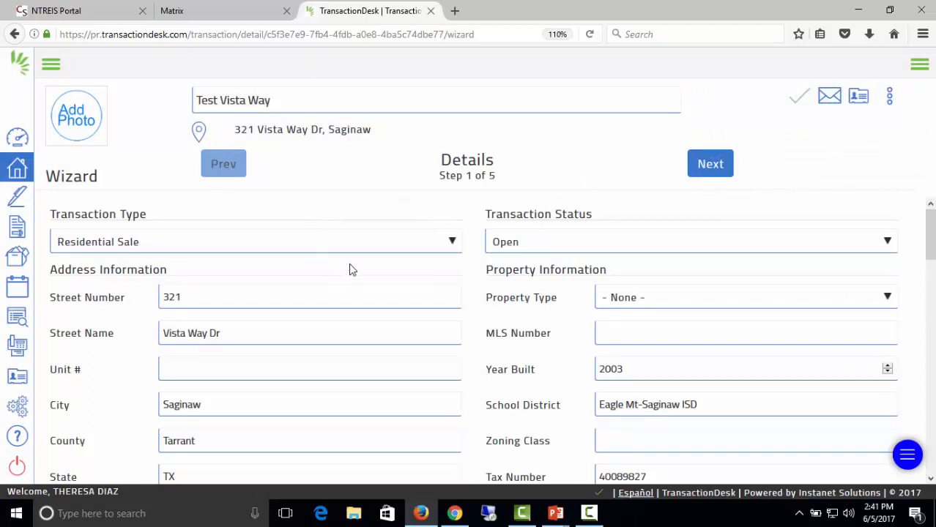
Set the property type to Residential.
scroll(594, 206, down, 3)
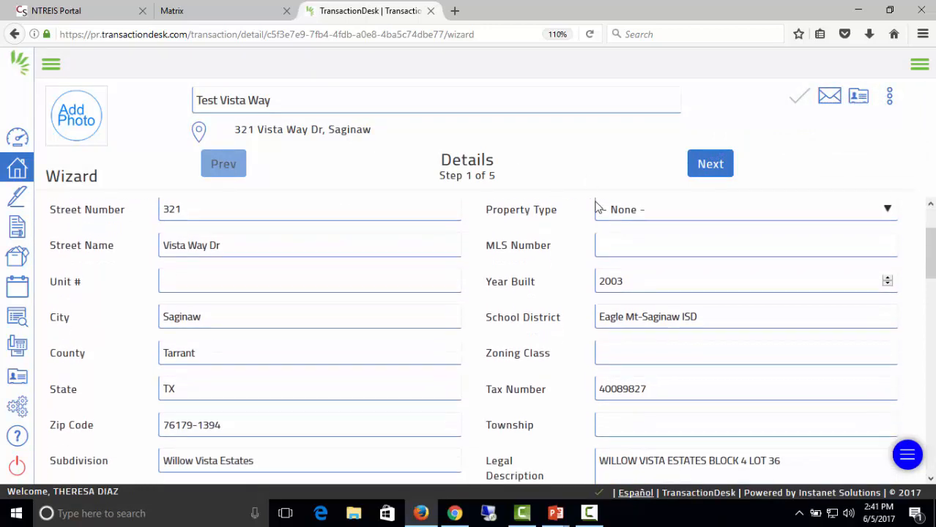
scroll(580, 206, up, 2)
click(830, 299)
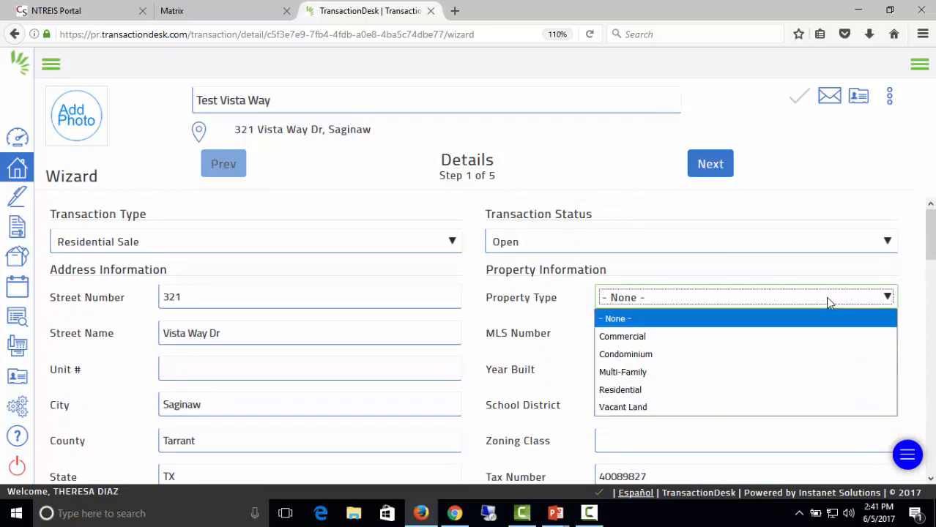
click(642, 391)
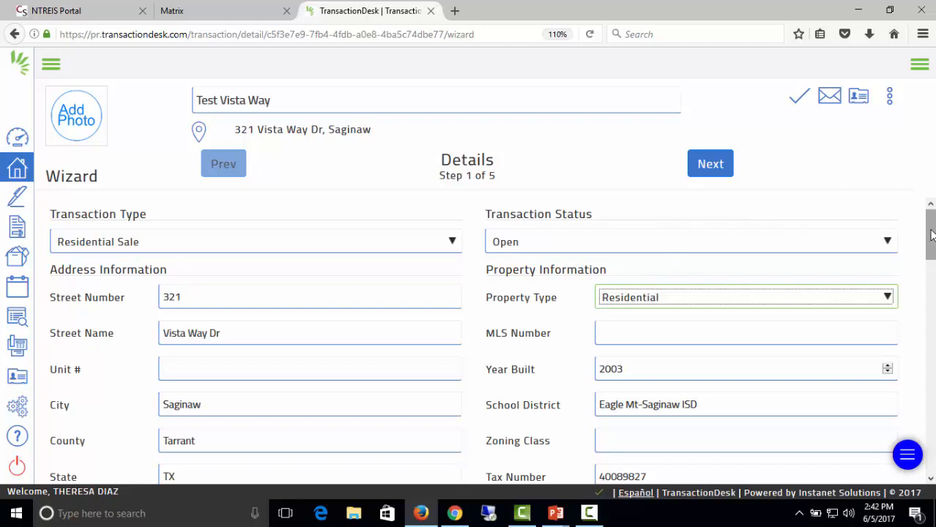
Enter a list price of 150000 and advance to the Transaction Dates step.
scroll(930, 227, down, 2)
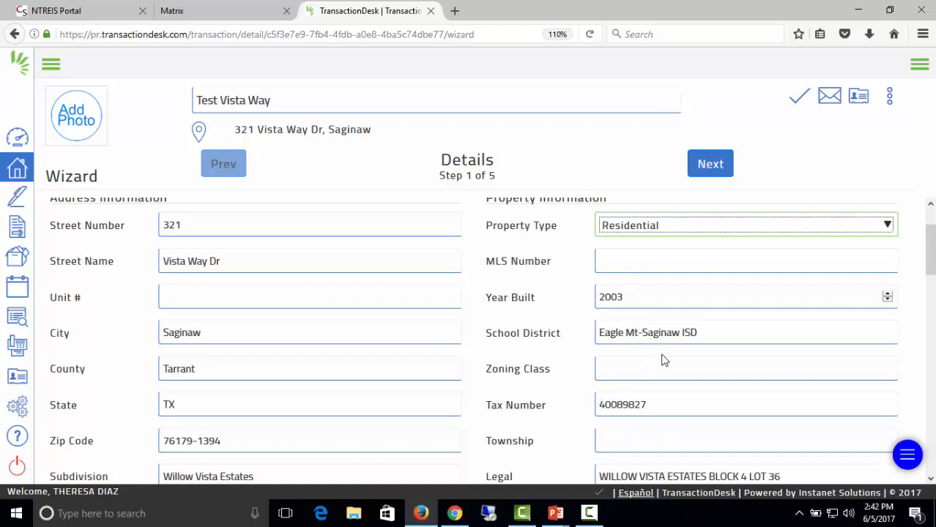
scroll(454, 400, down, 4)
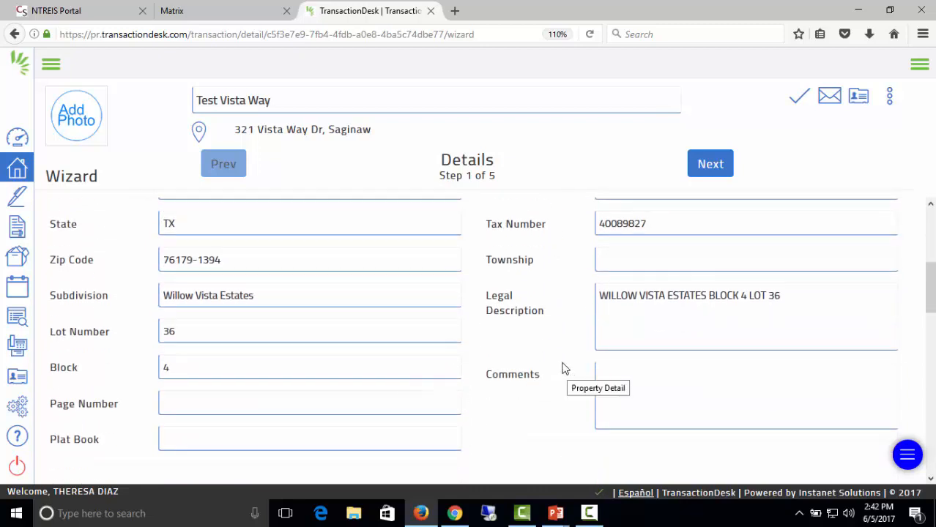
scroll(565, 366, down, 2)
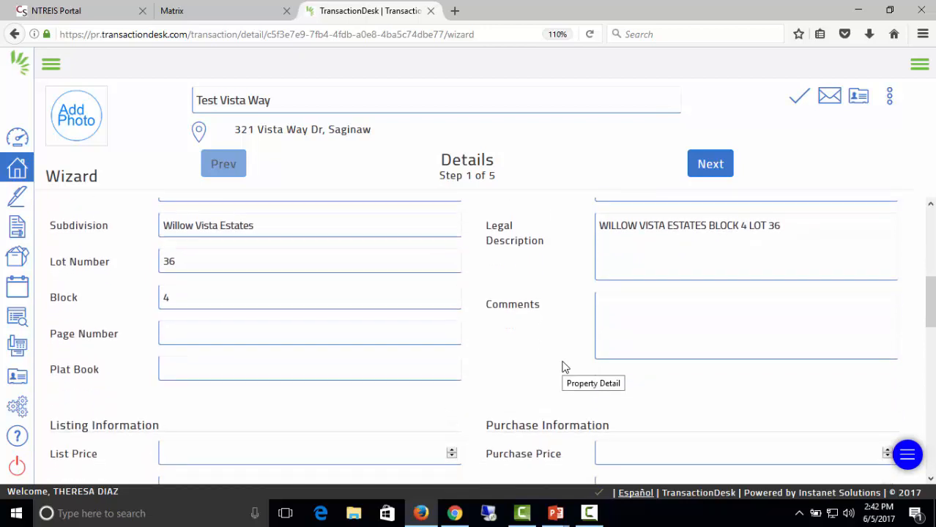
scroll(565, 367, down, 2)
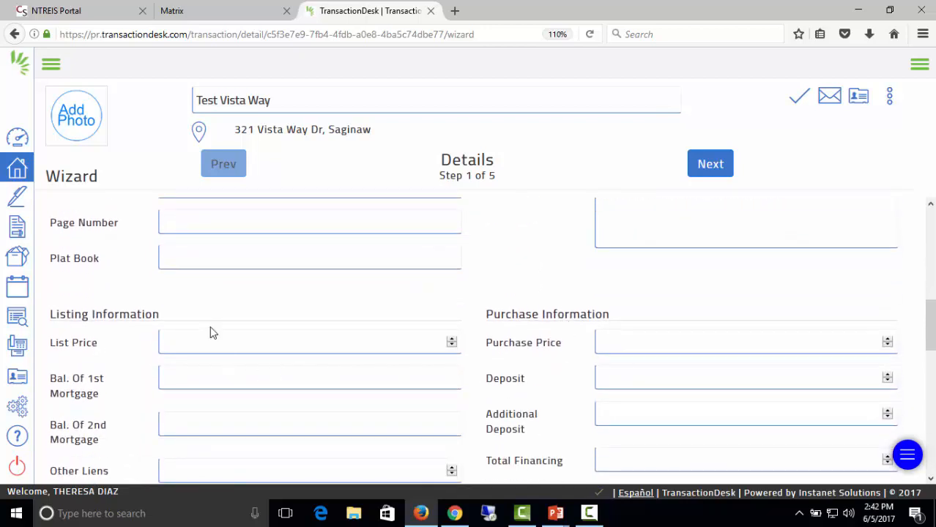
click(192, 339)
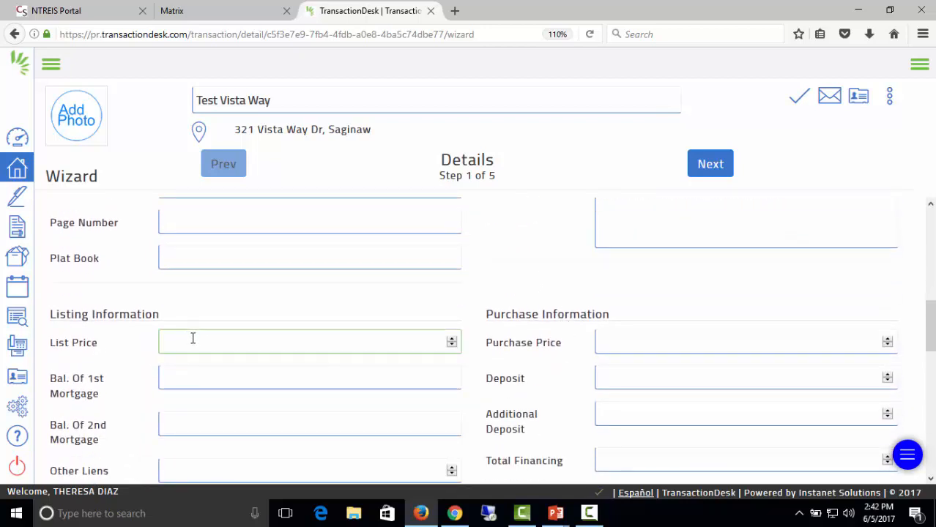
text(150000)
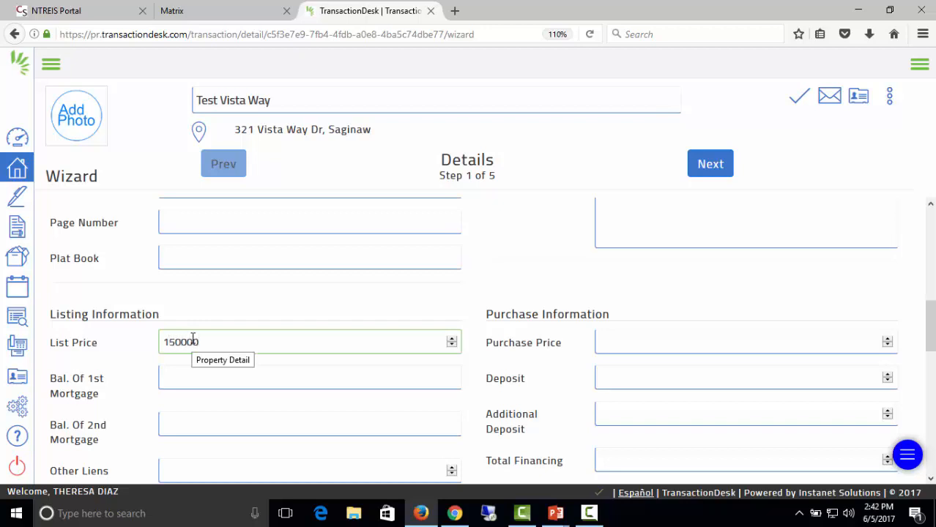
scroll(344, 368, down, 5)
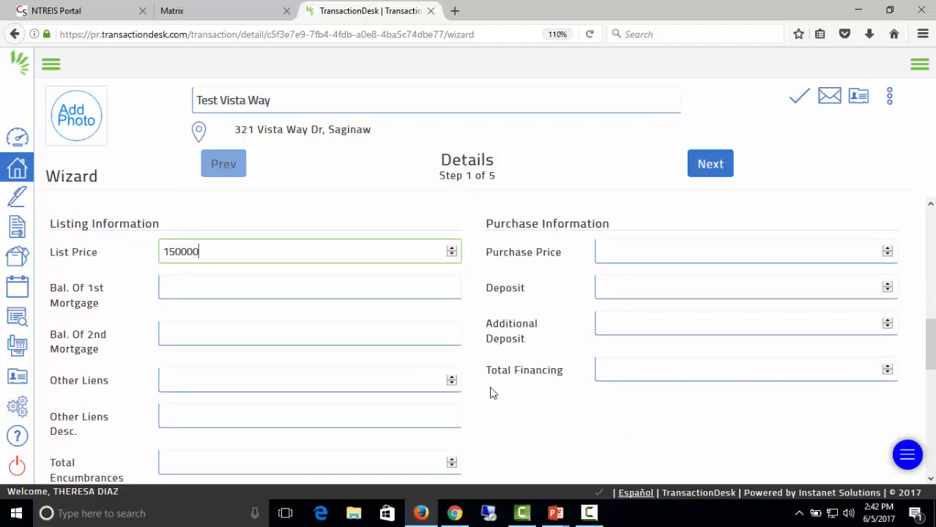
scroll(556, 425, down, 4)
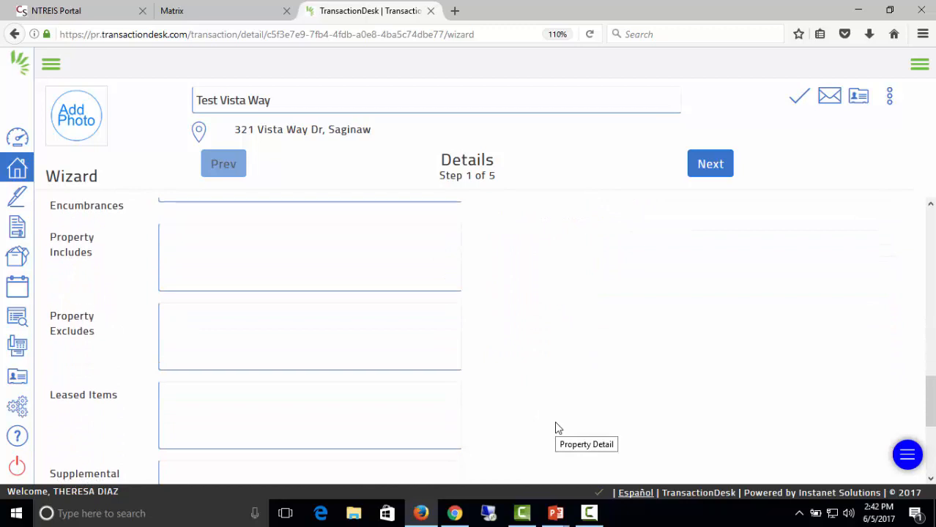
scroll(556, 425, down, 2)
scroll(553, 418, up, 2)
scroll(551, 404, up, 2)
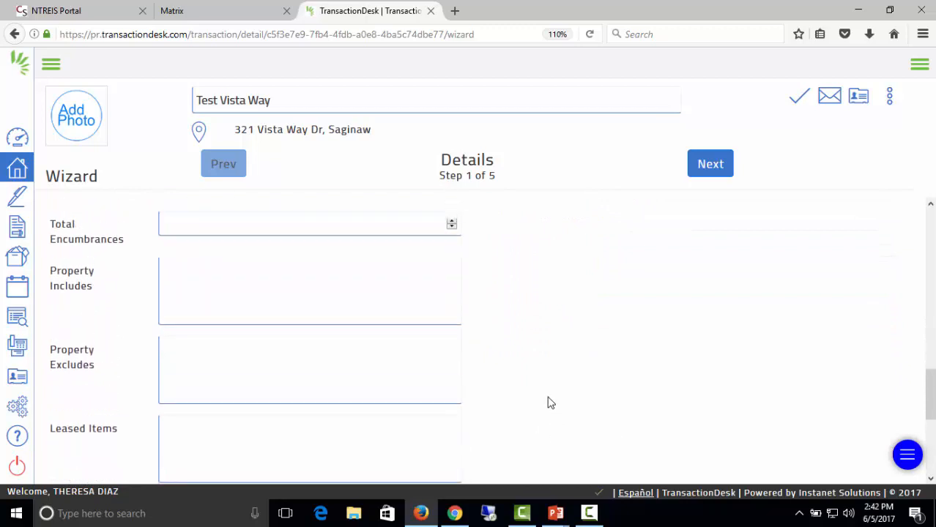
scroll(548, 401, down, 5)
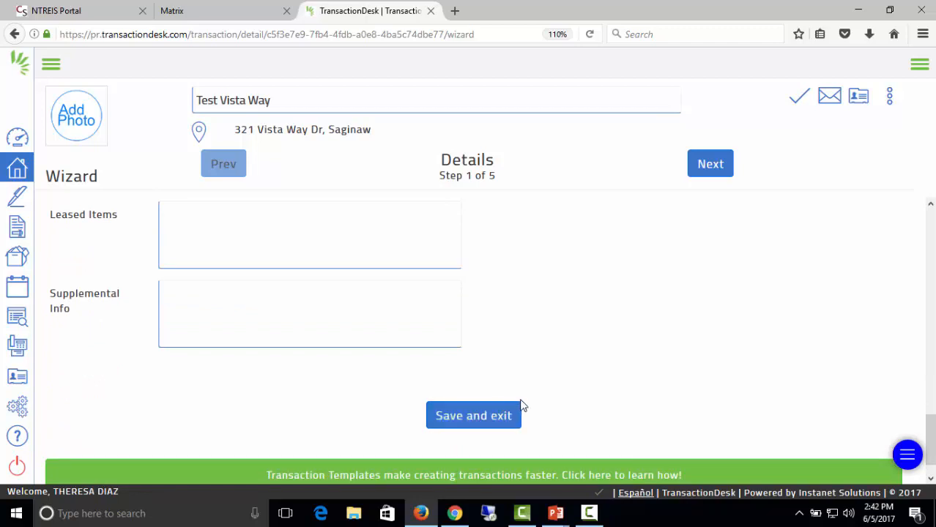
click(480, 418)
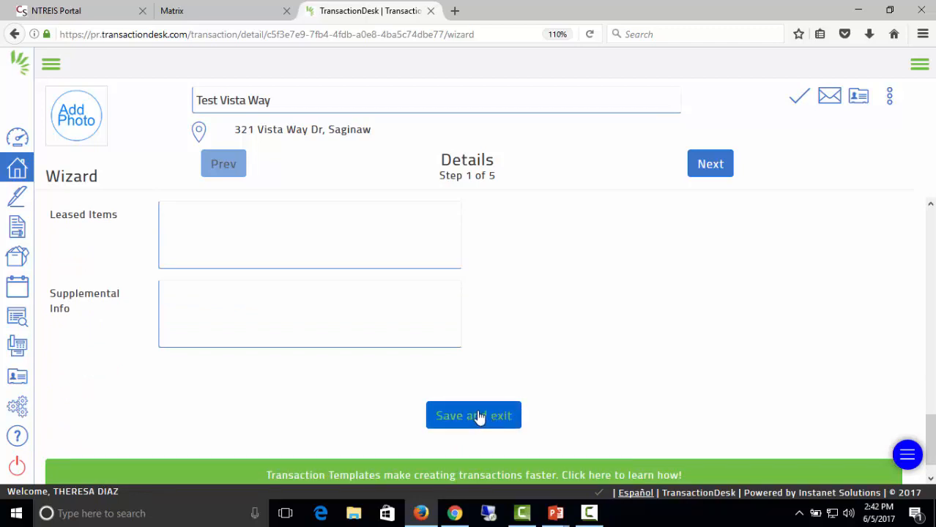
click(715, 167)
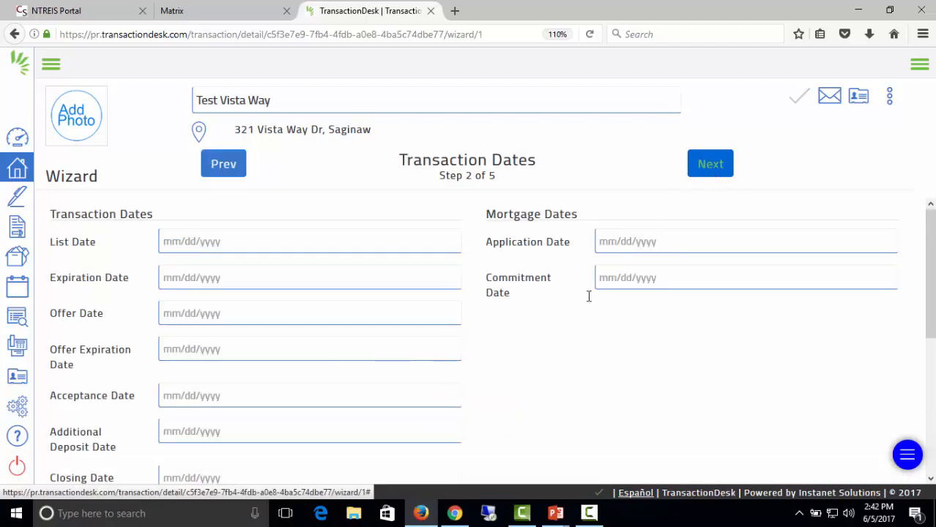
Pick list date 06/05/2017 and expiration 07/31/2017, then go to Contacts.
click(202, 234)
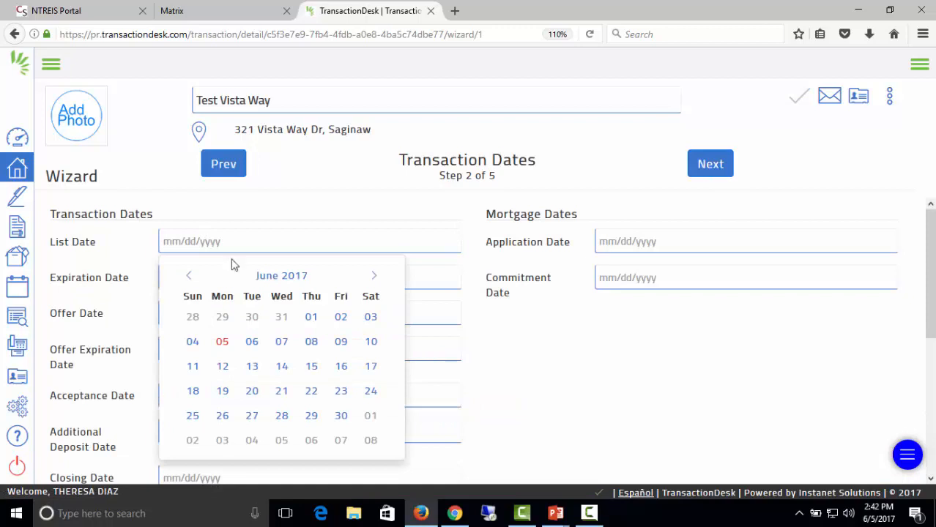
click(223, 342)
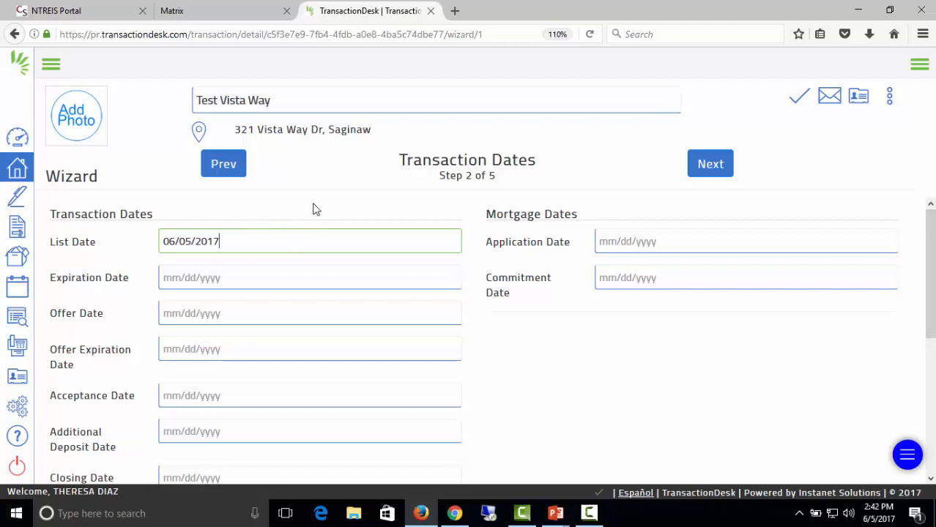
click(244, 271)
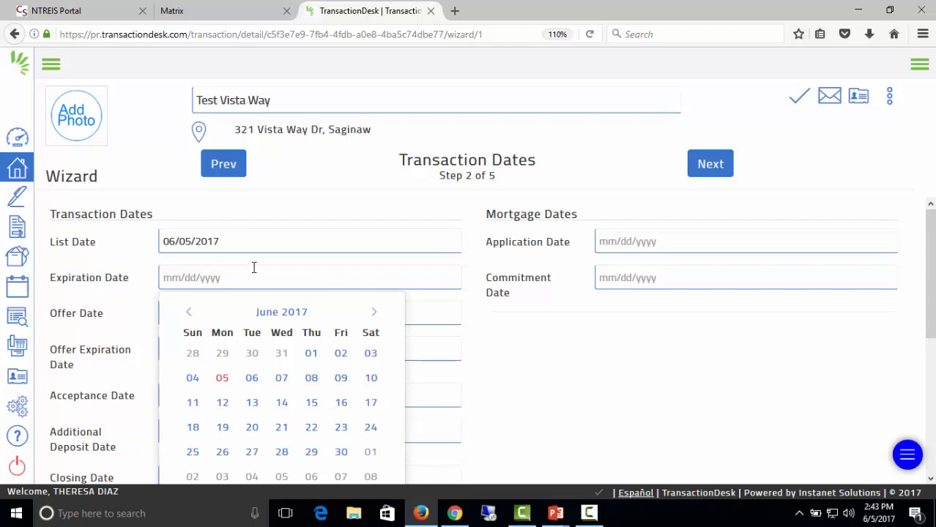
click(374, 314)
scroll(391, 414, down, 4)
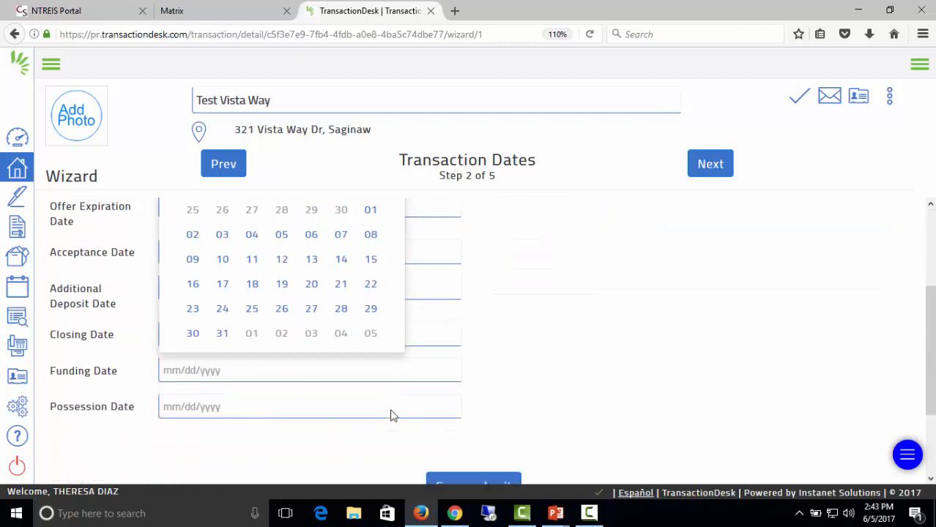
click(222, 295)
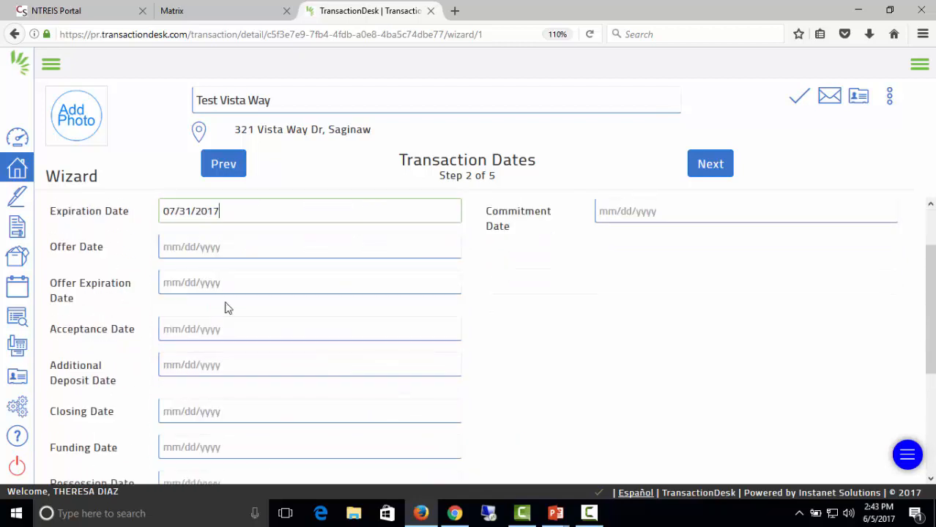
scroll(485, 362, down, 3)
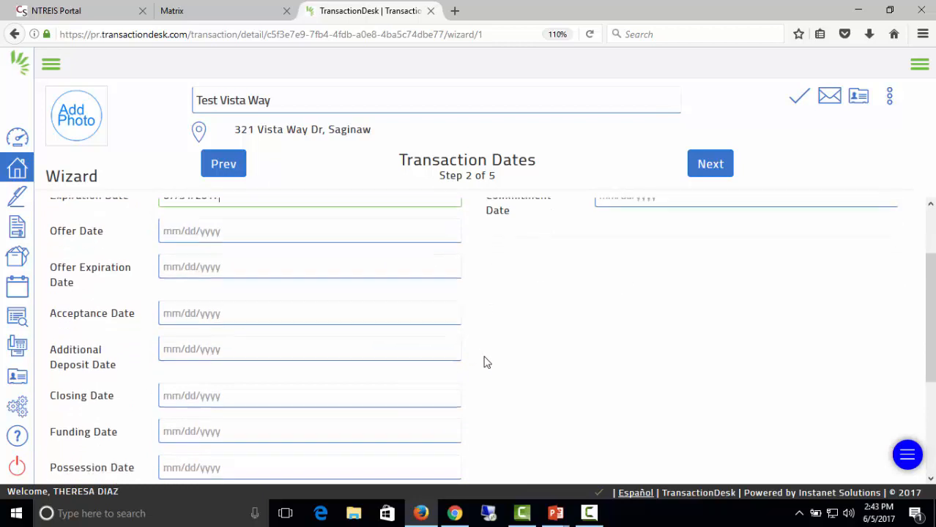
scroll(493, 359, up, 5)
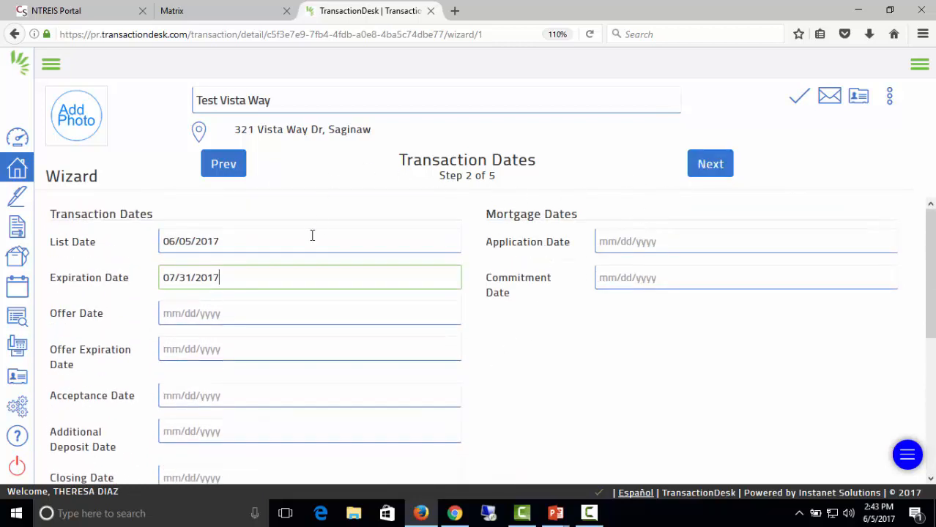
click(718, 169)
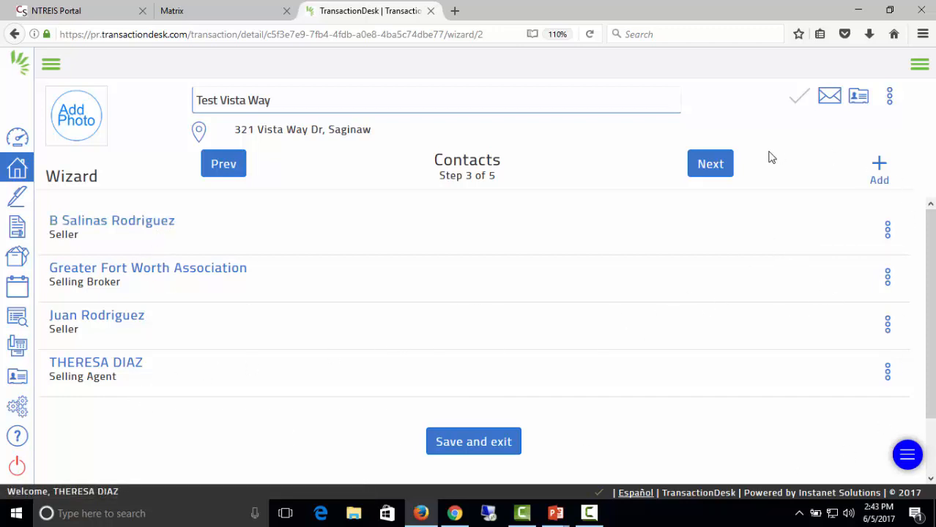
Advance past the four contacts to the Forms step.
click(711, 174)
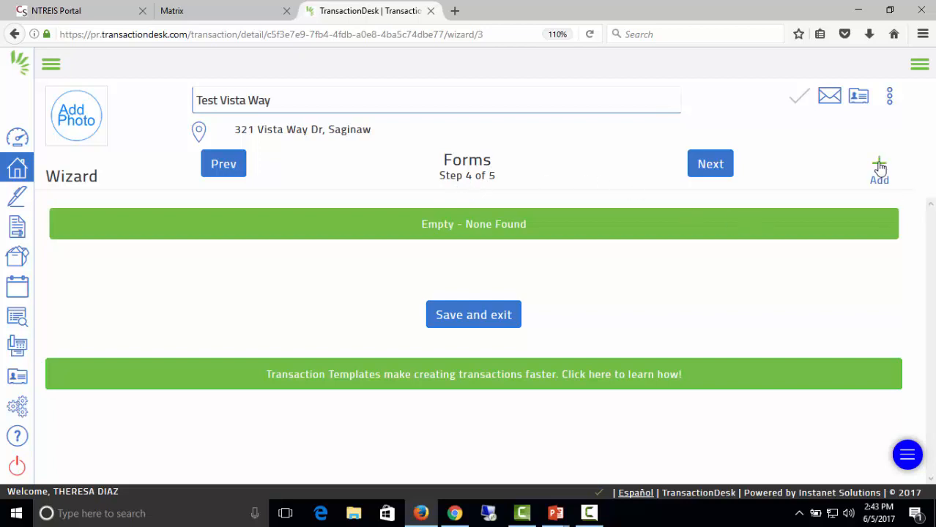
Search NTREIS - Input Forms for 'input' and add the Residential Data Input Form (Rev. 3/15).
click(880, 168)
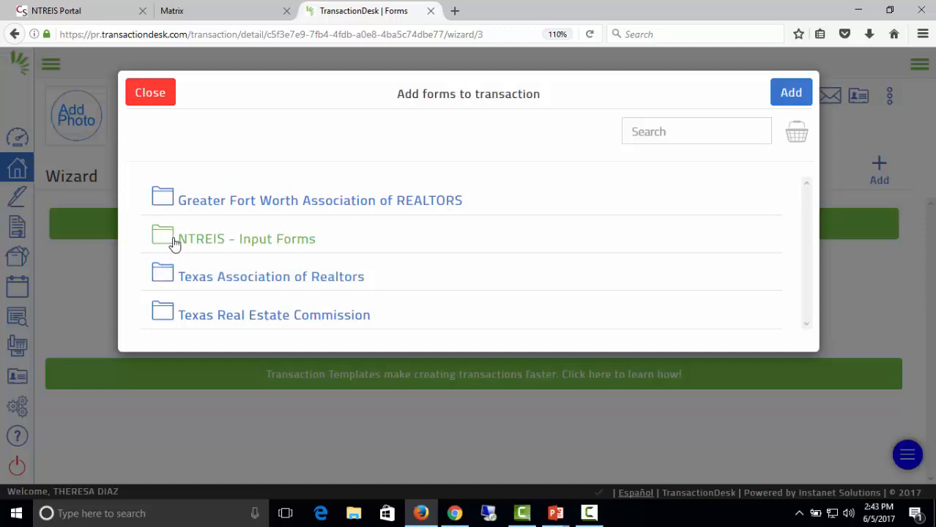
click(258, 248)
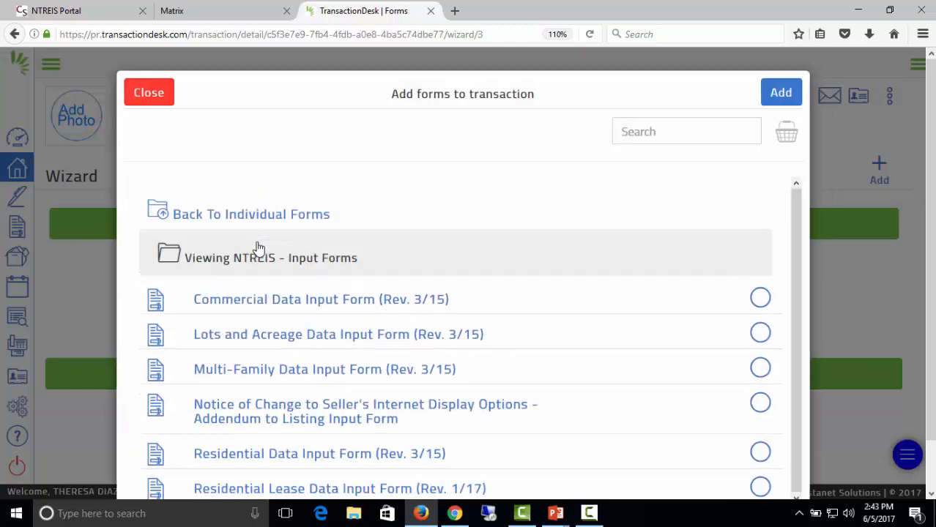
click(637, 130)
text(i)
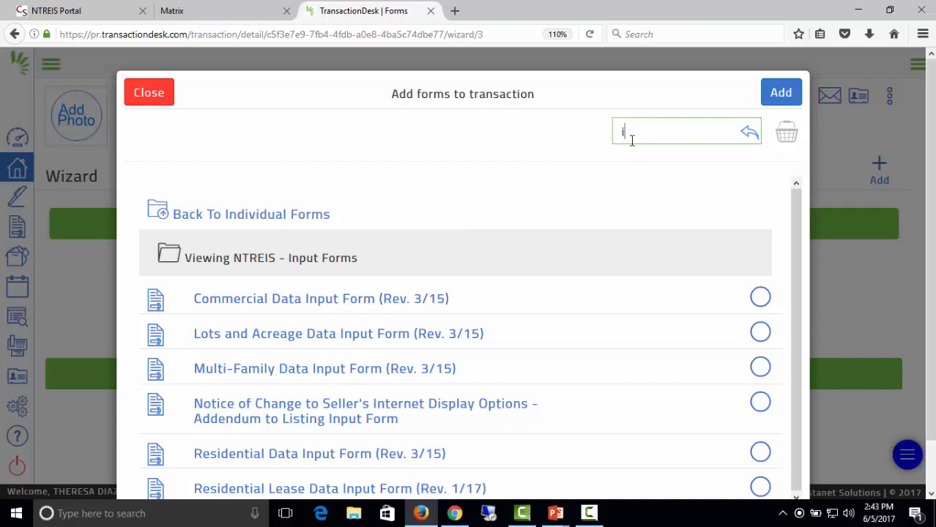
text(nput)
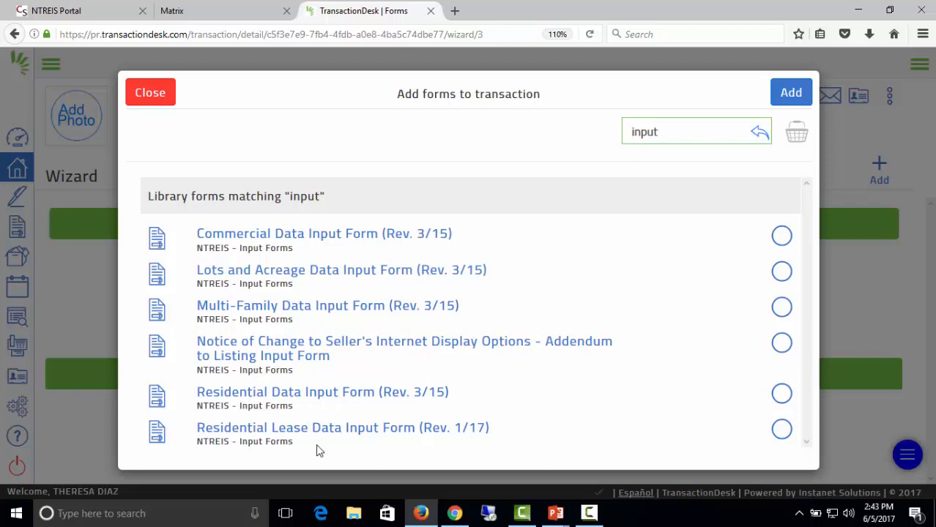
click(284, 404)
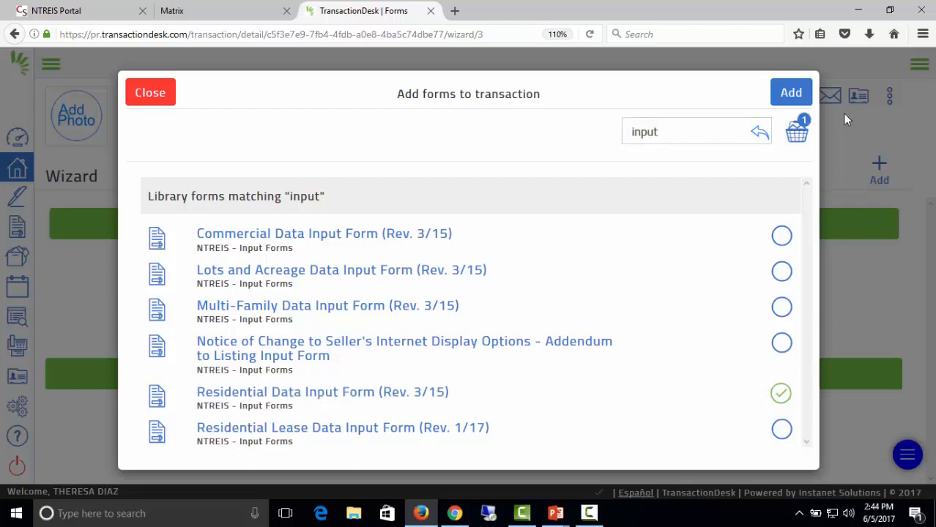
click(792, 93)
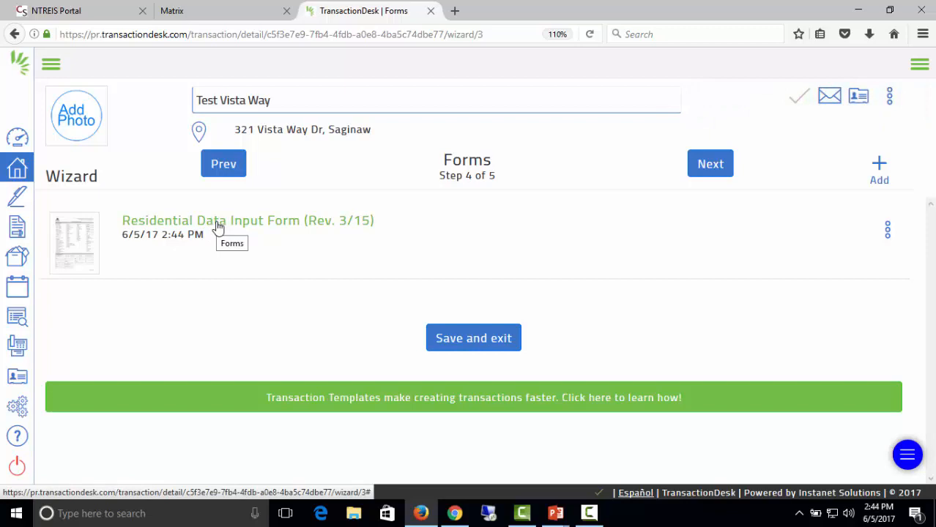
Open the Residential Data Input Form and mark RES – Single Family and Exclusive Right to Sell/Lease.
click(254, 224)
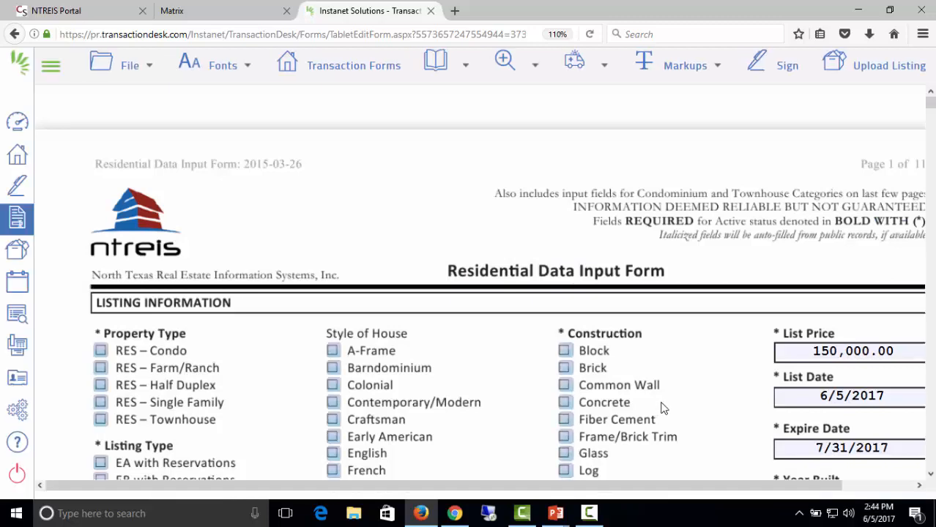
scroll(679, 342, down, 2)
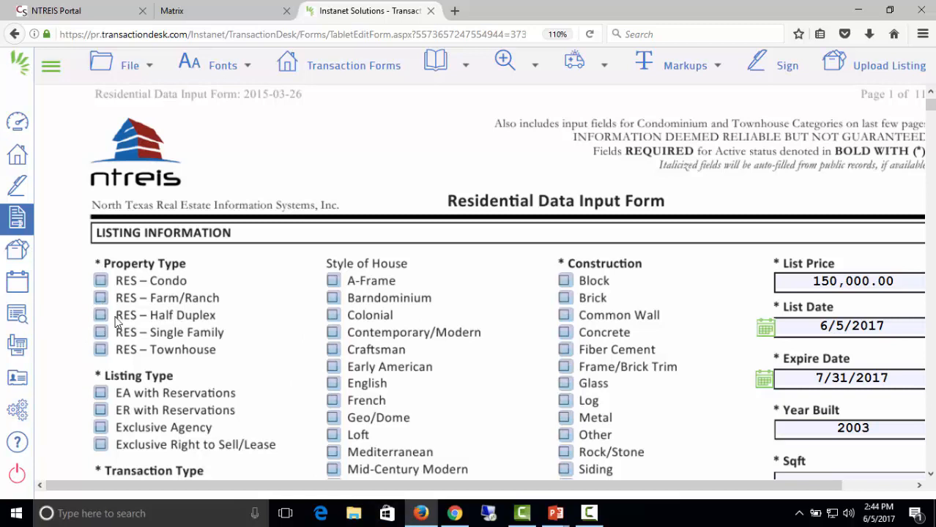
click(101, 332)
click(100, 445)
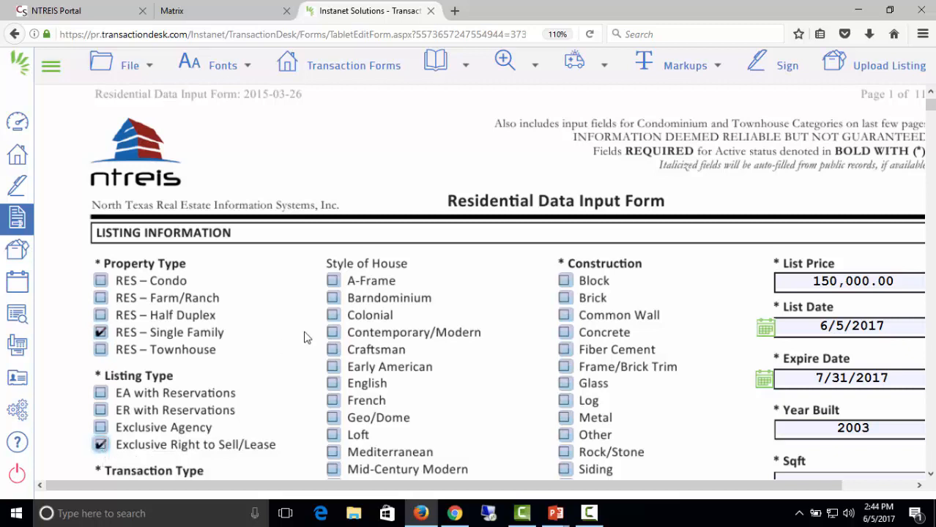
scroll(491, 378, down, 3)
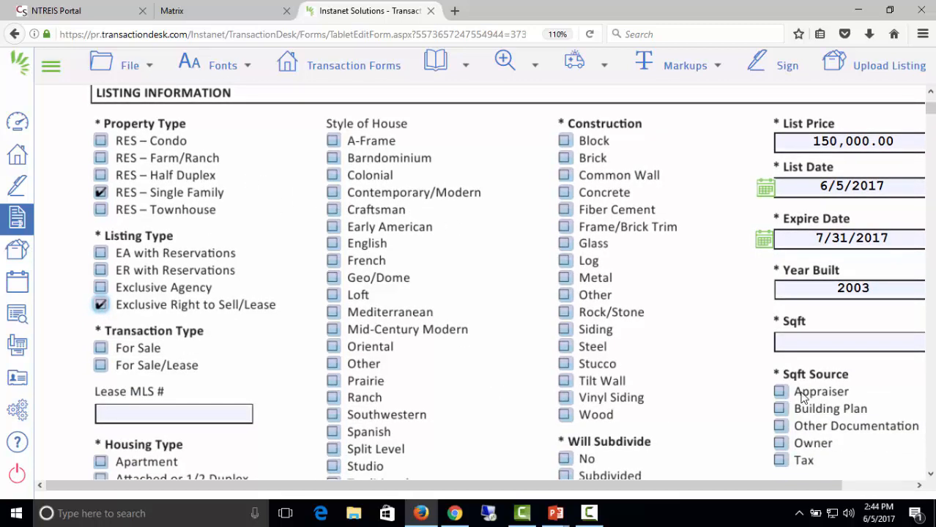
click(797, 346)
Review the rest of the form and upload it to Matrix as a listing.
scroll(668, 396, down, 8)
scroll(672, 388, down, 8)
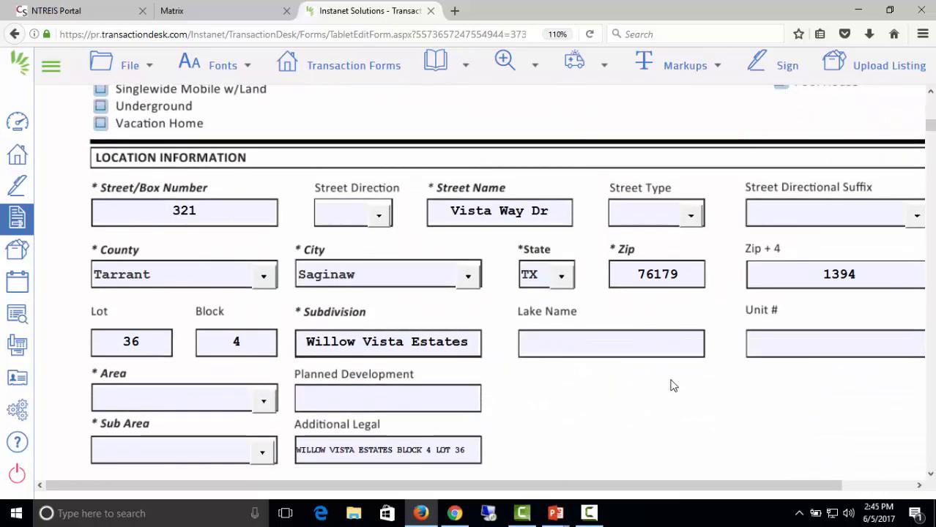
scroll(668, 376, down, 1)
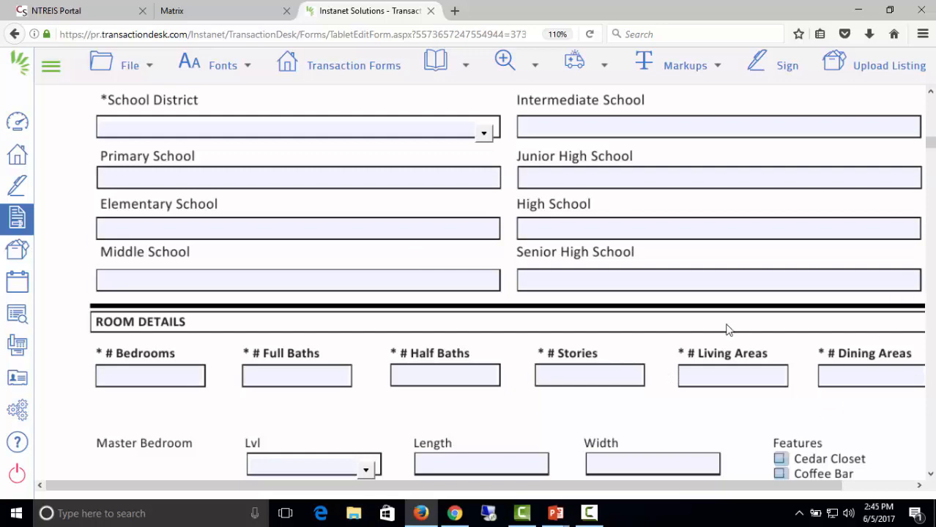
scroll(681, 313, down, 14)
scroll(707, 339, down, 5)
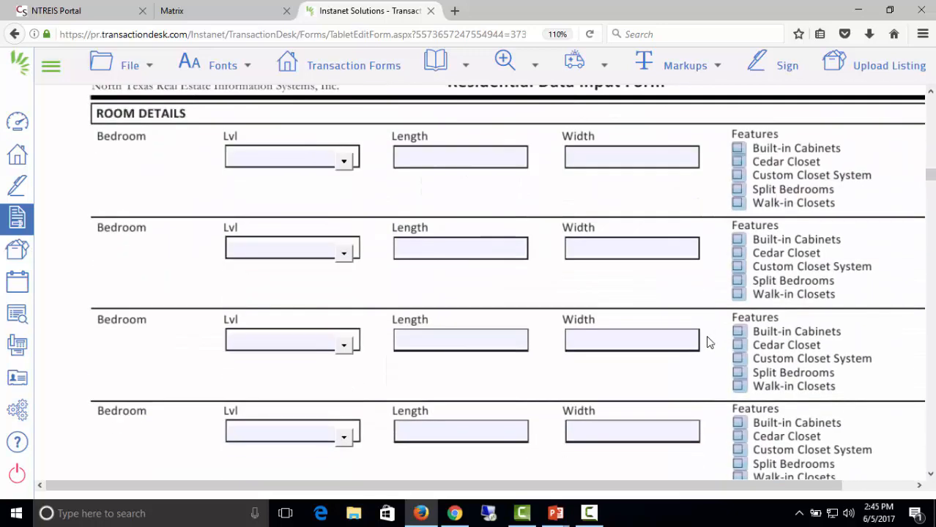
scroll(706, 339, up, 7)
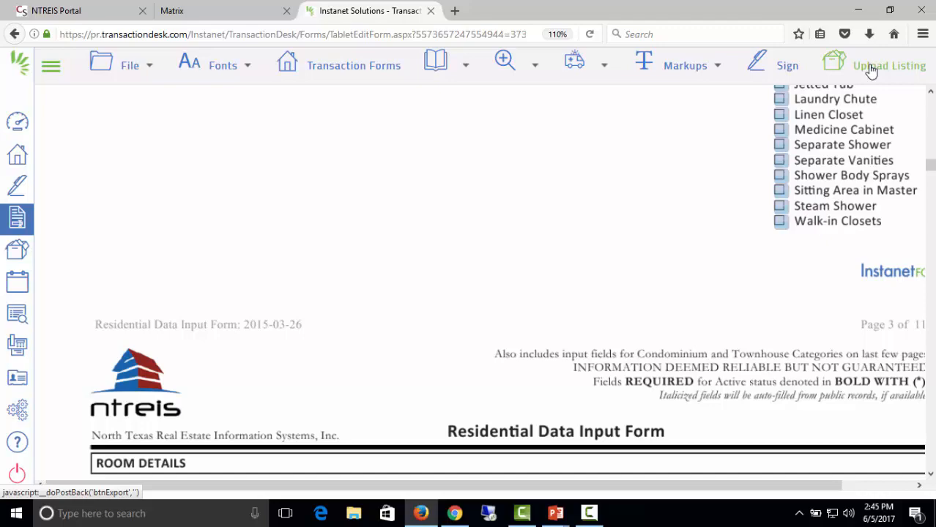
scroll(633, 240, down, 10)
scroll(635, 236, up, 8)
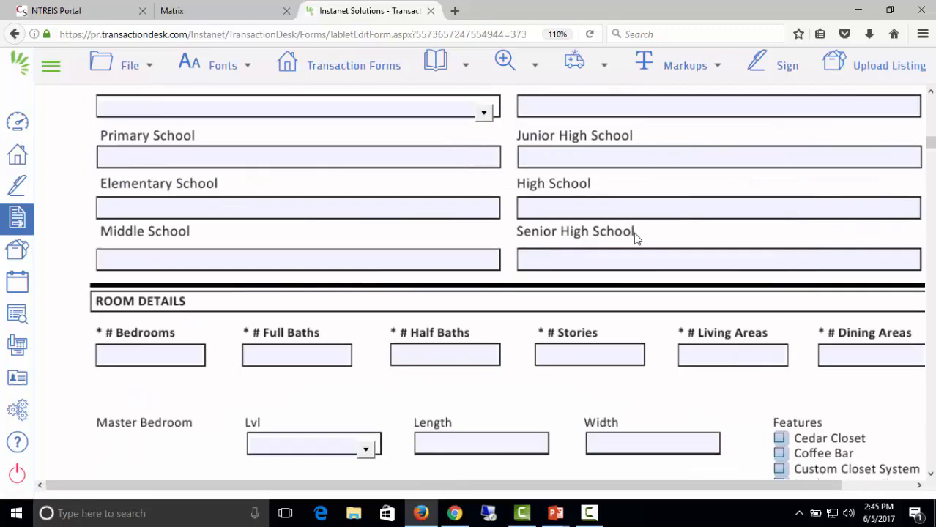
scroll(634, 233, up, 15)
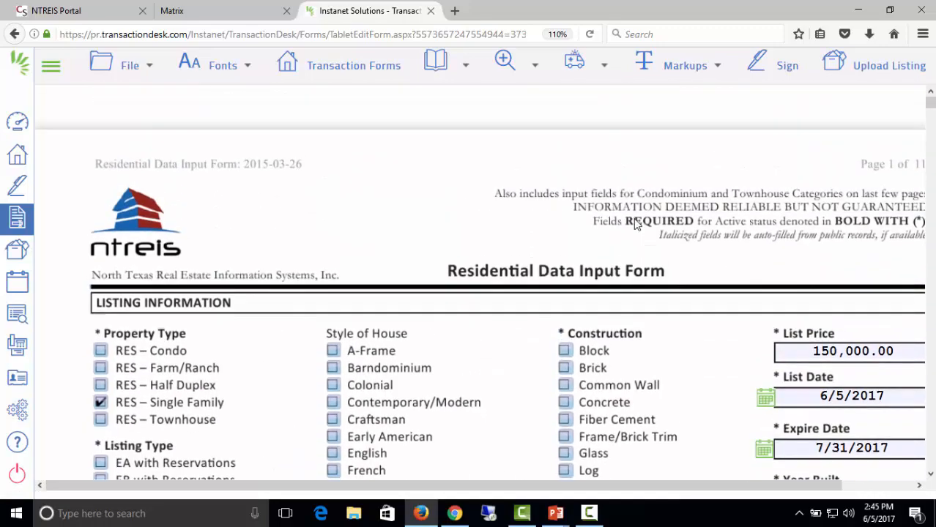
click(834, 68)
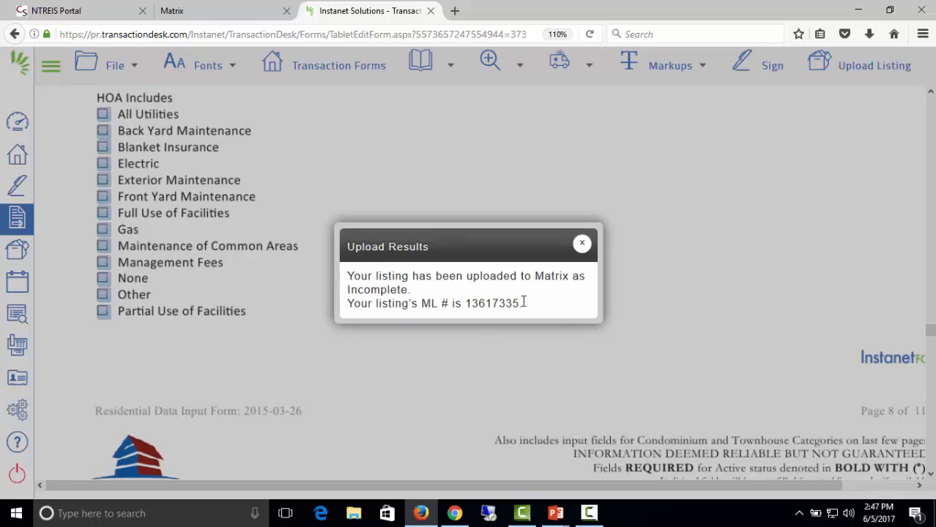
Dismiss the Upload Results notice for ML# 13617335 and switch to Matrix.
click(583, 247)
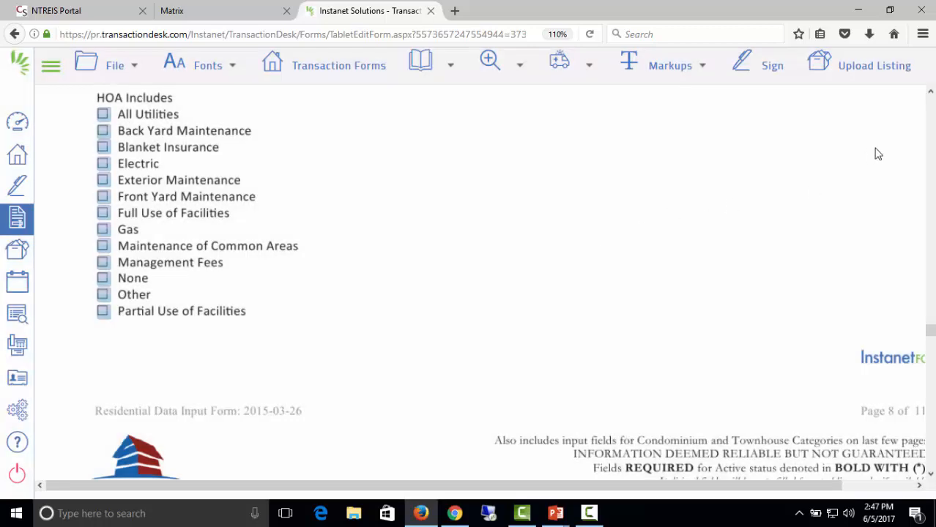
click(207, 14)
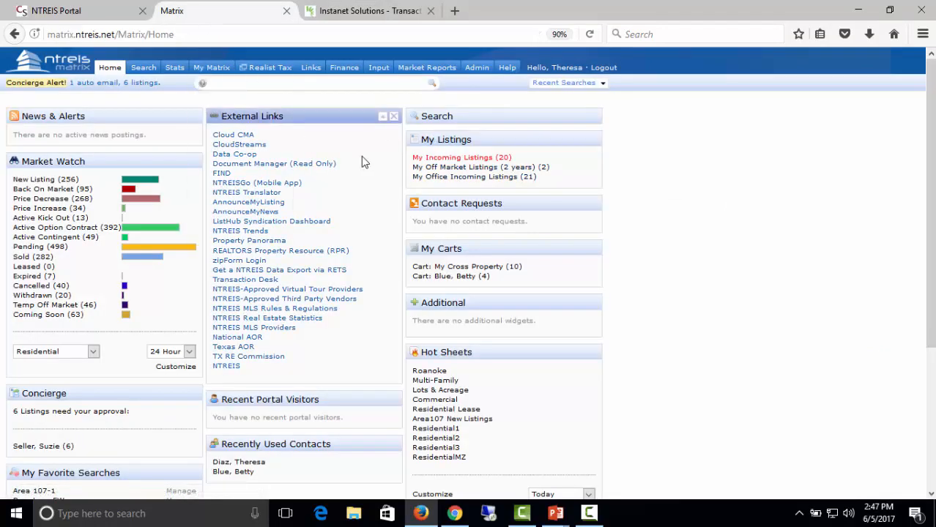
mouse_move(375, 74)
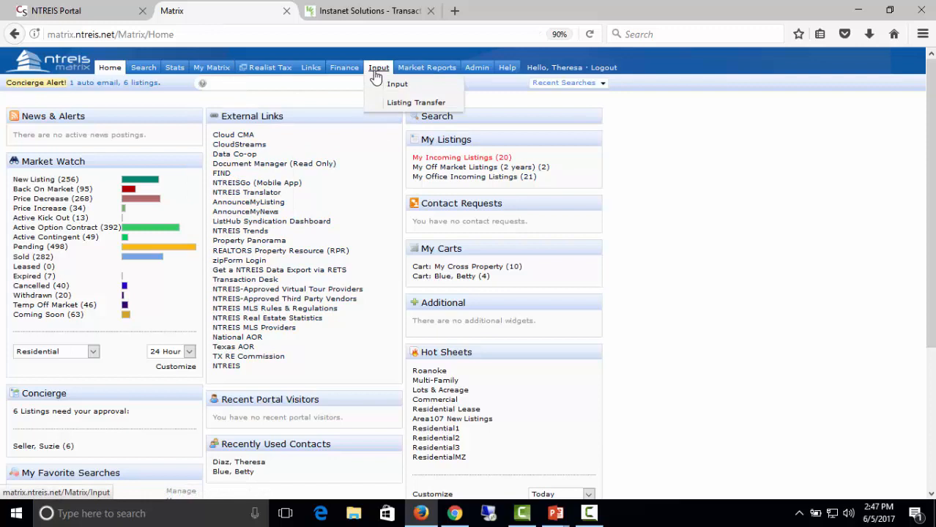
click(376, 76)
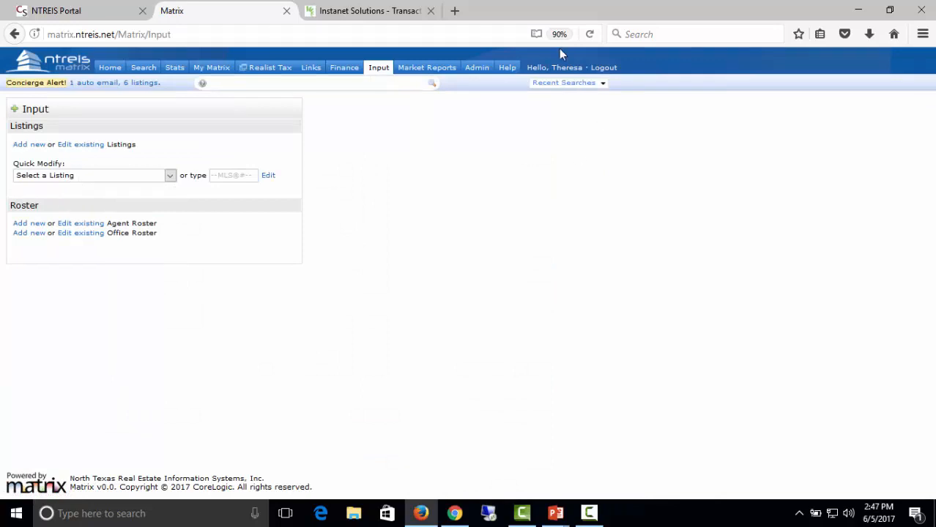
click(372, 13)
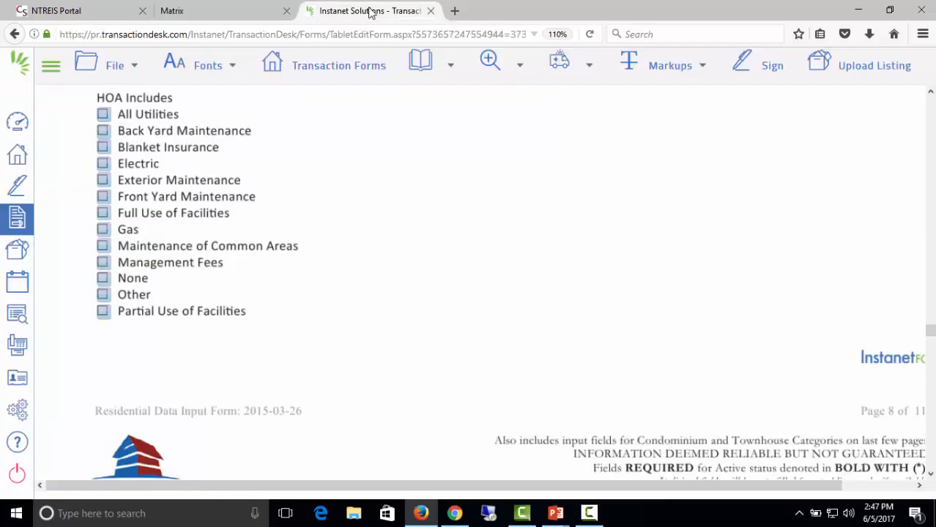
click(204, 12)
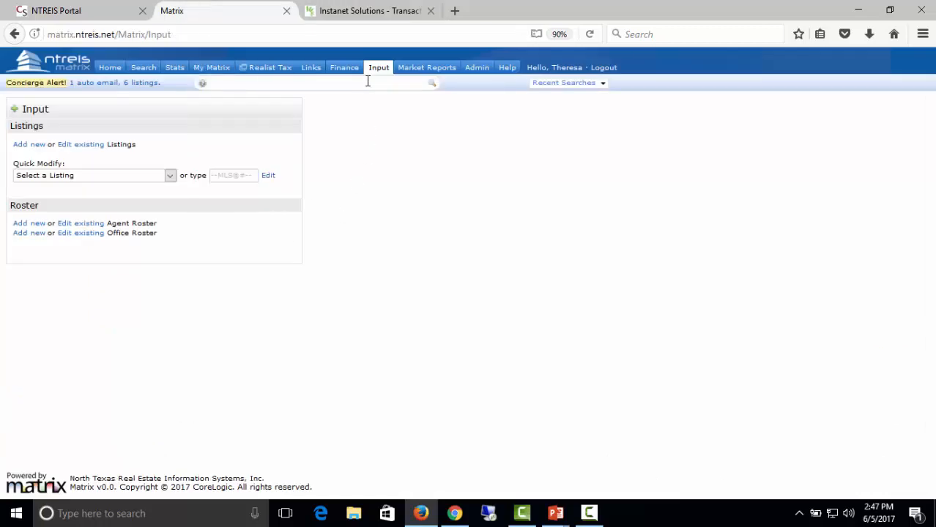
mouse_move(374, 72)
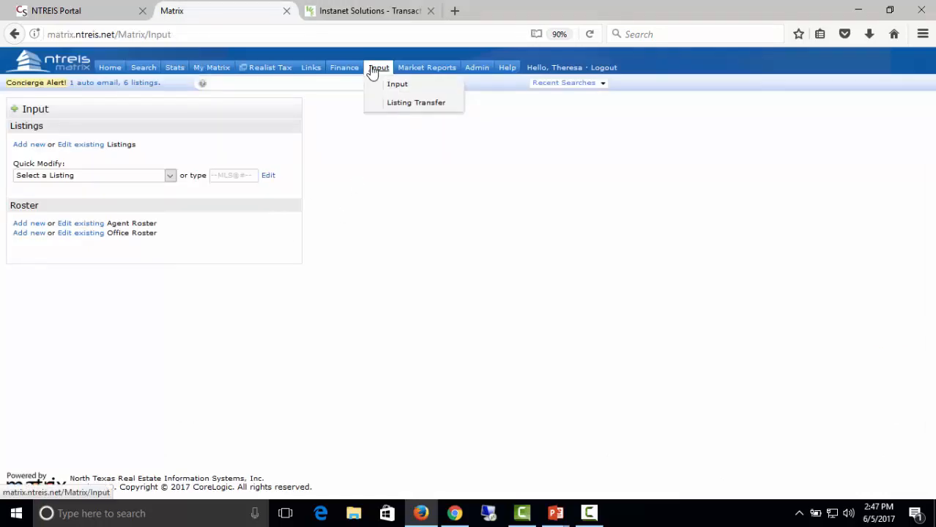
click(170, 177)
click(147, 209)
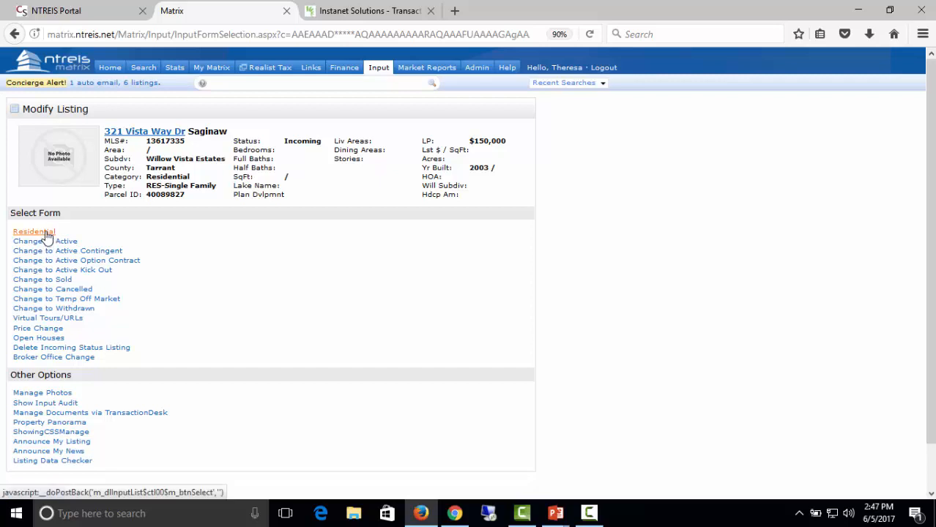
Open the listing's Residential form and try changing its status to Active.
click(46, 233)
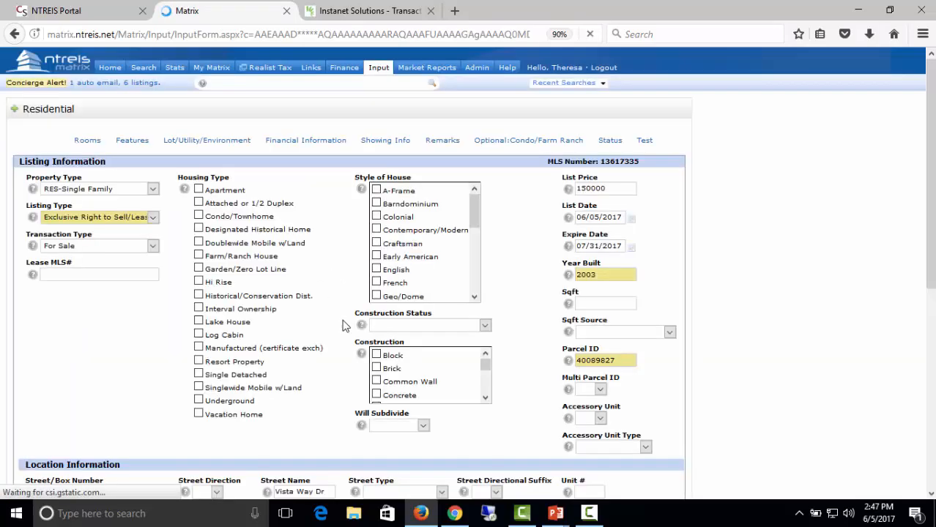
click(603, 141)
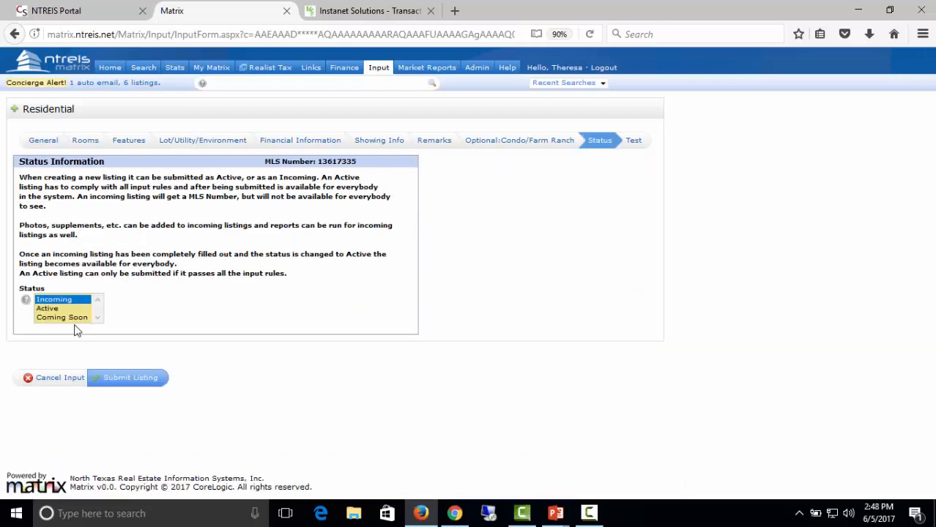
click(63, 311)
click(48, 141)
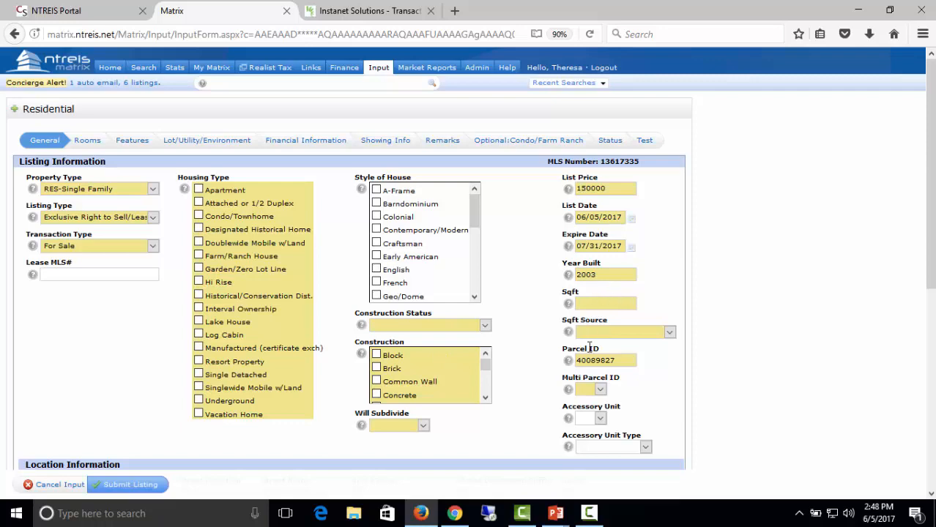
scroll(591, 350, down, 3)
scroll(591, 350, up, 3)
Set the status back to Incoming and submit the listing successfully.
click(608, 141)
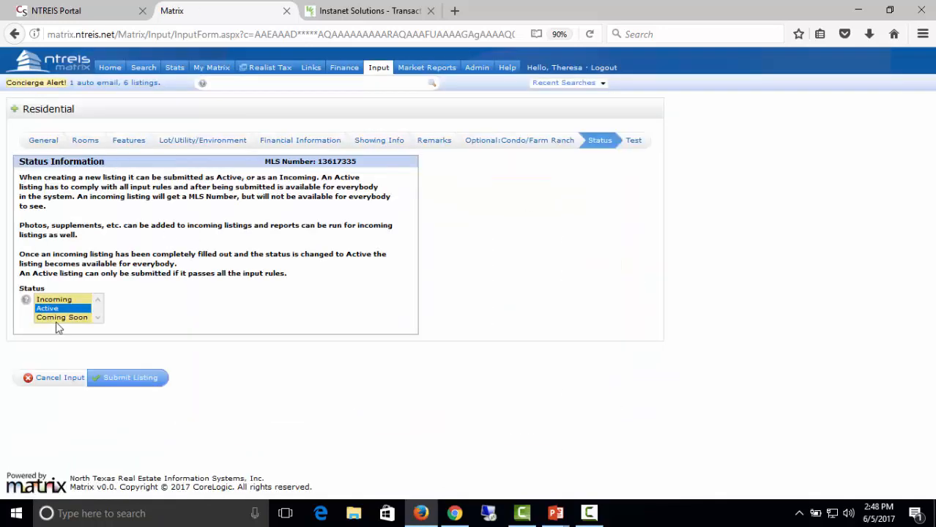
click(55, 300)
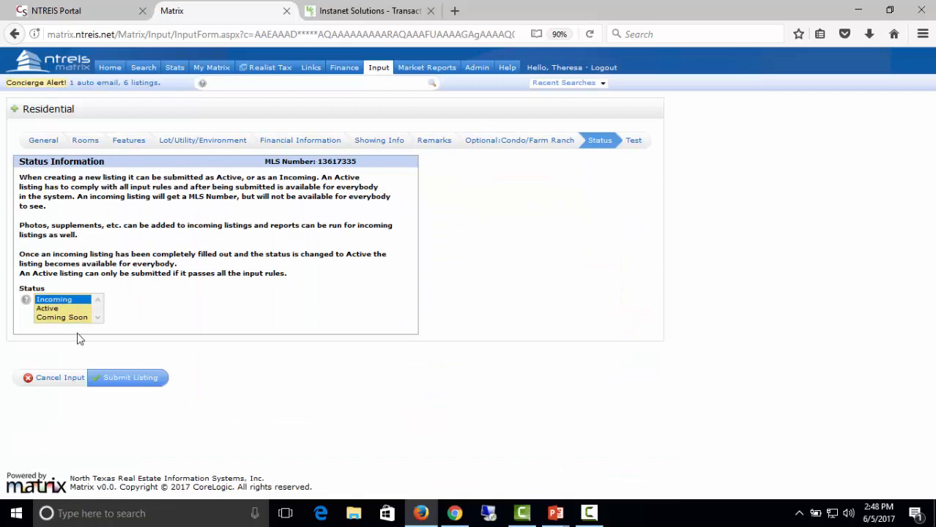
click(129, 382)
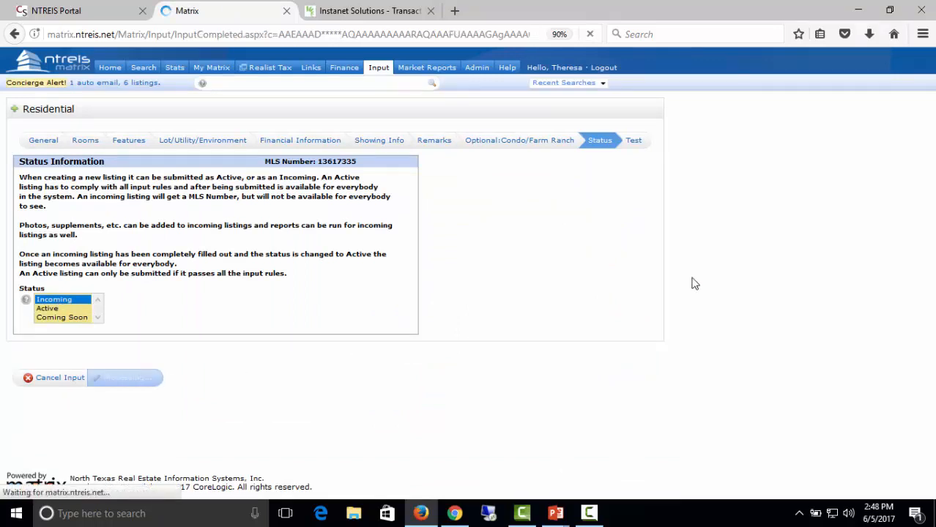
click(379, 67)
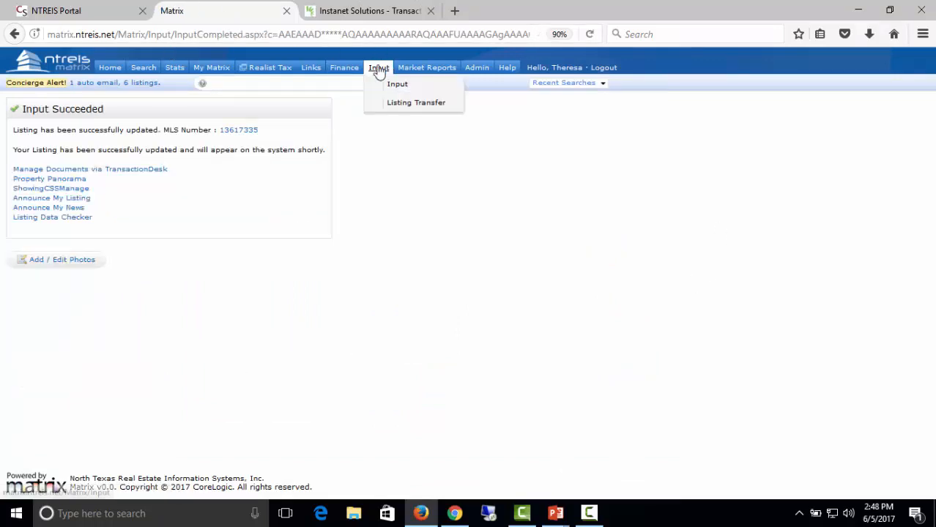
Reopen listing 13617335's Residential form and change its status to Coming Soon.
click(136, 177)
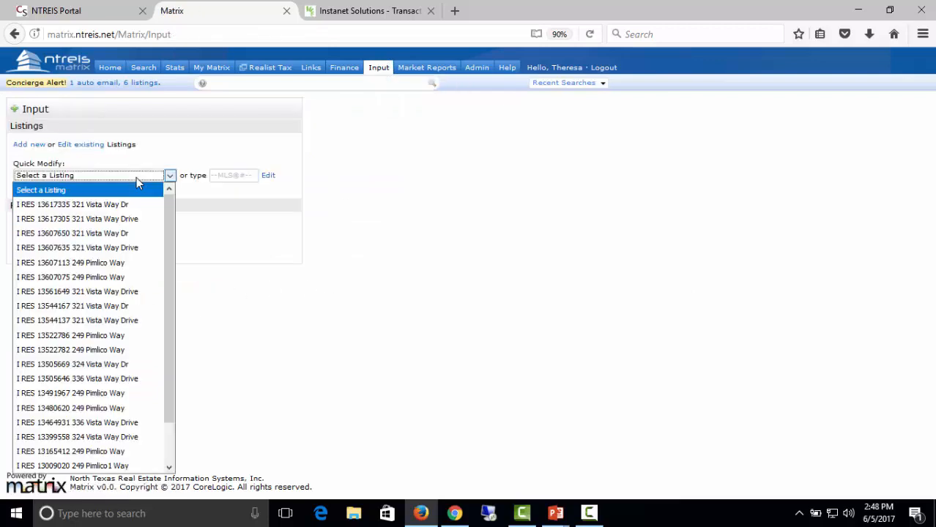
click(105, 206)
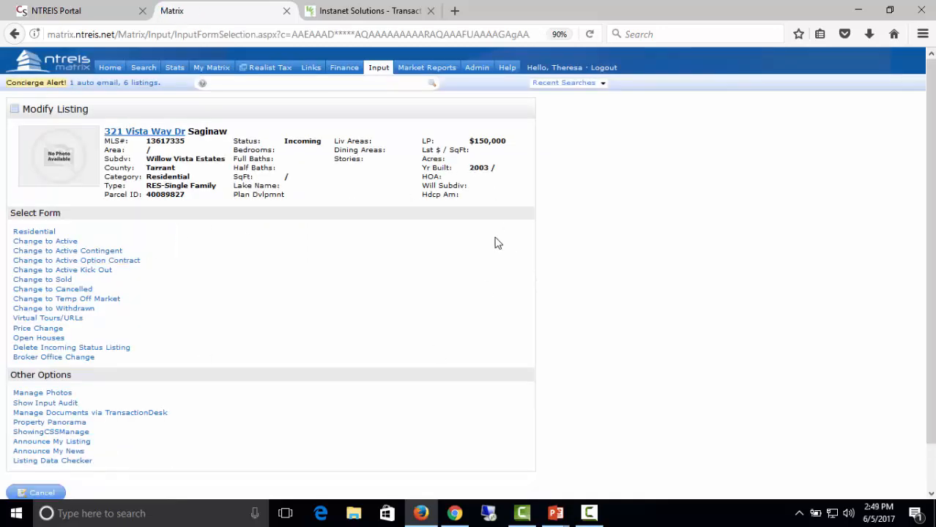
click(51, 233)
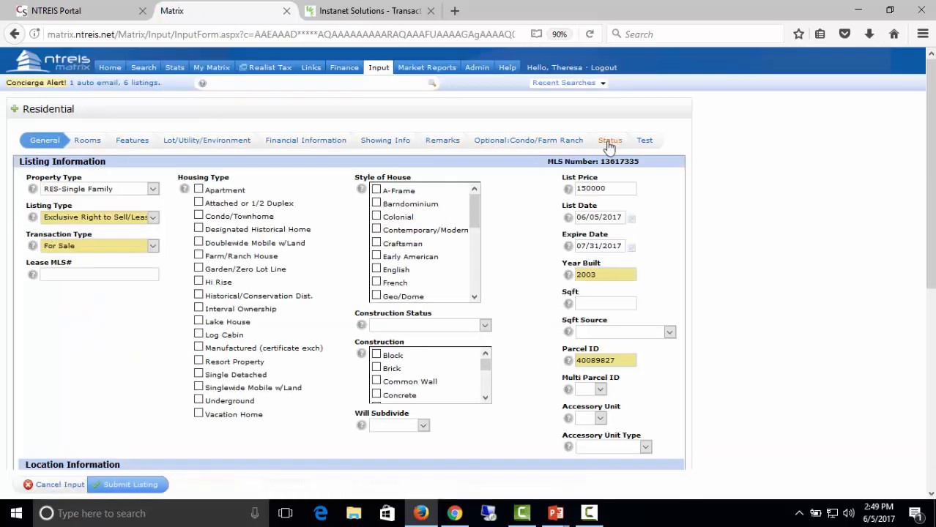
click(609, 143)
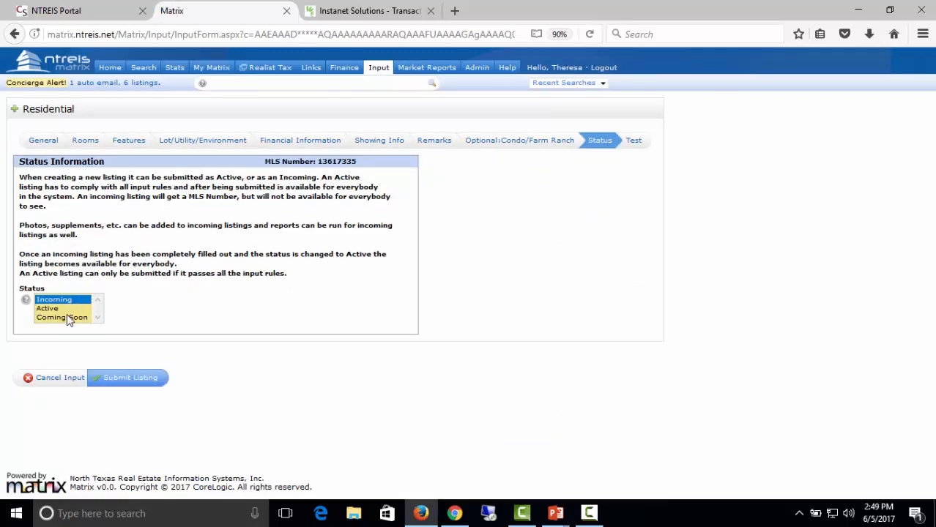
click(69, 318)
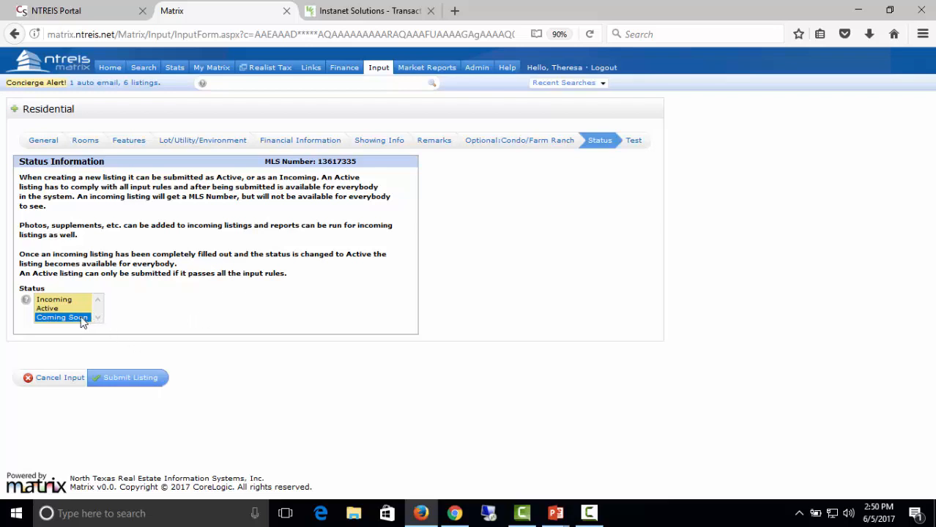
Submit the listing as Coming Soon and review the errors flagged in the General section.
click(115, 380)
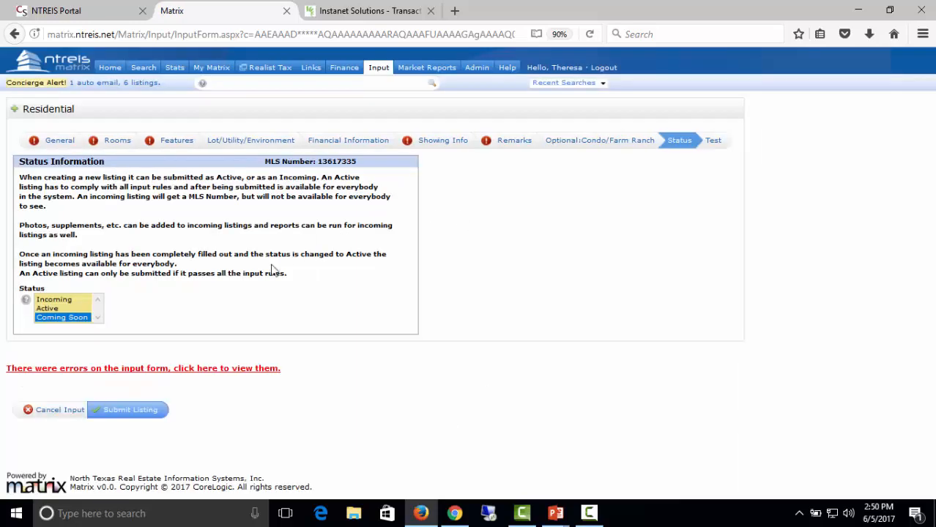
click(63, 142)
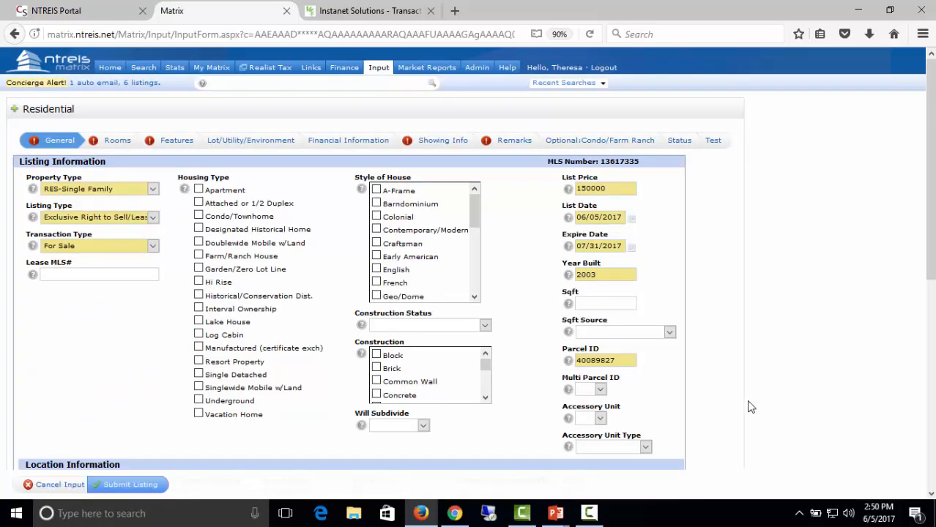
scroll(660, 425, down, 3)
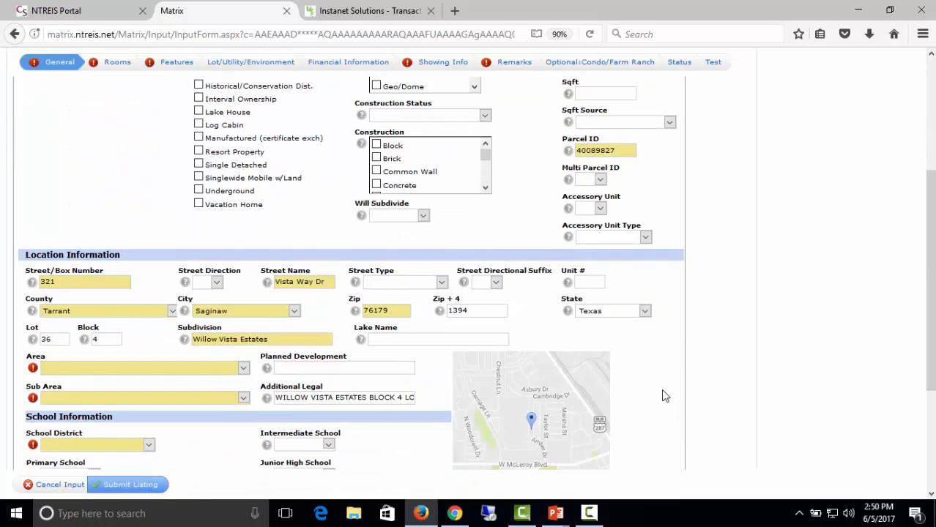
scroll(659, 389, up, 3)
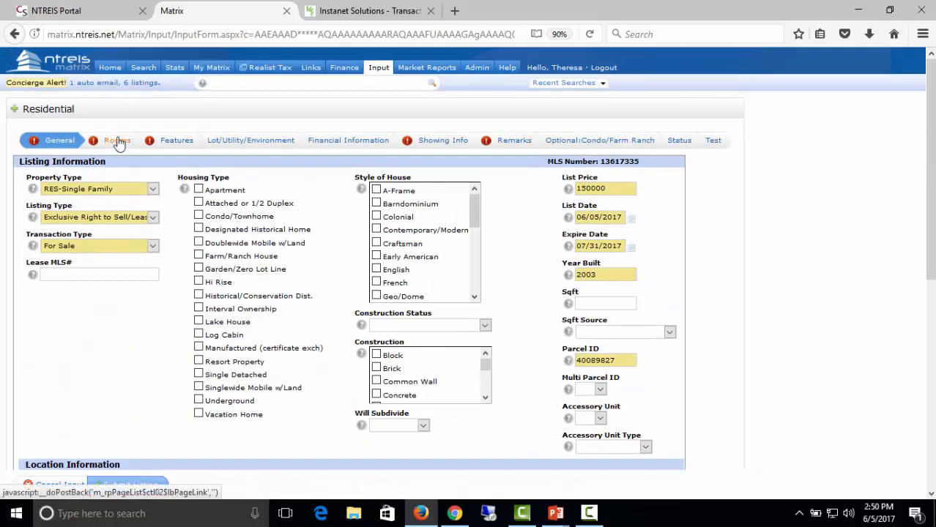
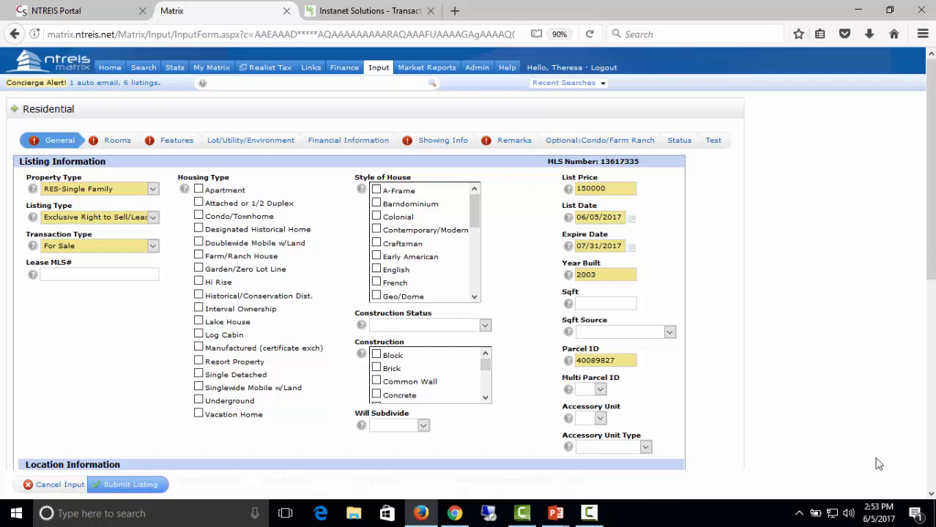
drag(635, 217, 563, 208)
click(559, 231)
scroll(531, 331, down, 3)
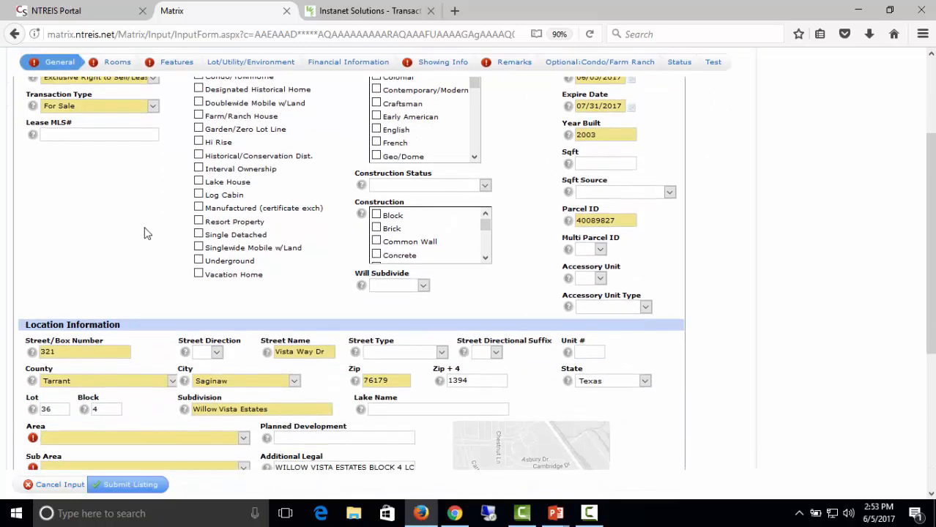
click(145, 484)
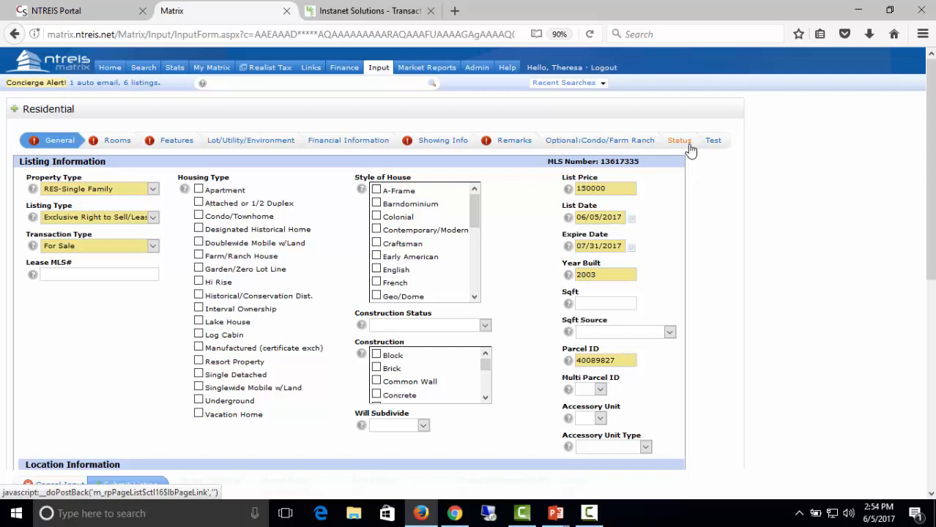
click(381, 70)
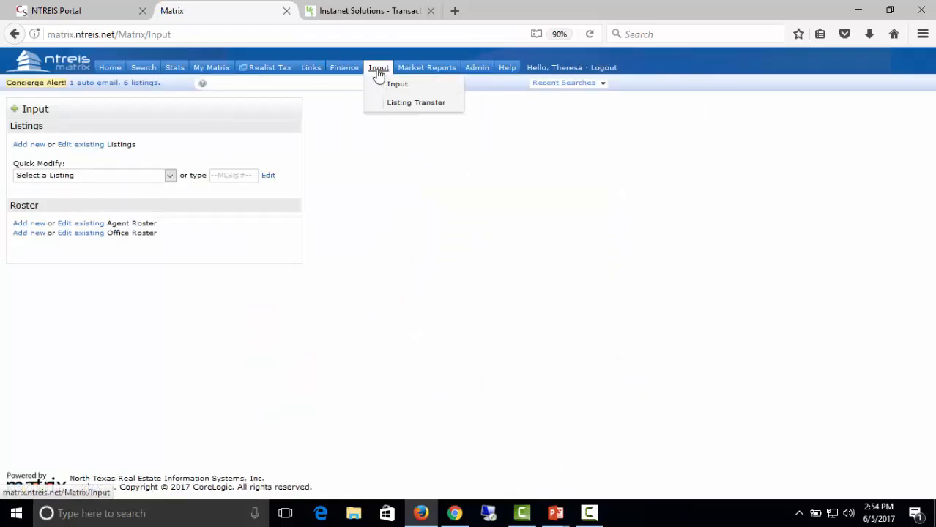
click(379, 75)
click(169, 176)
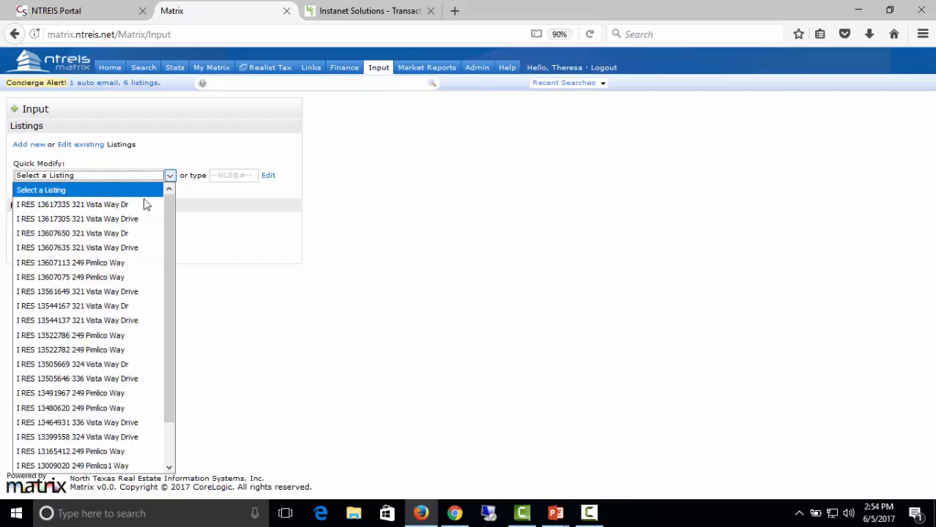
click(133, 211)
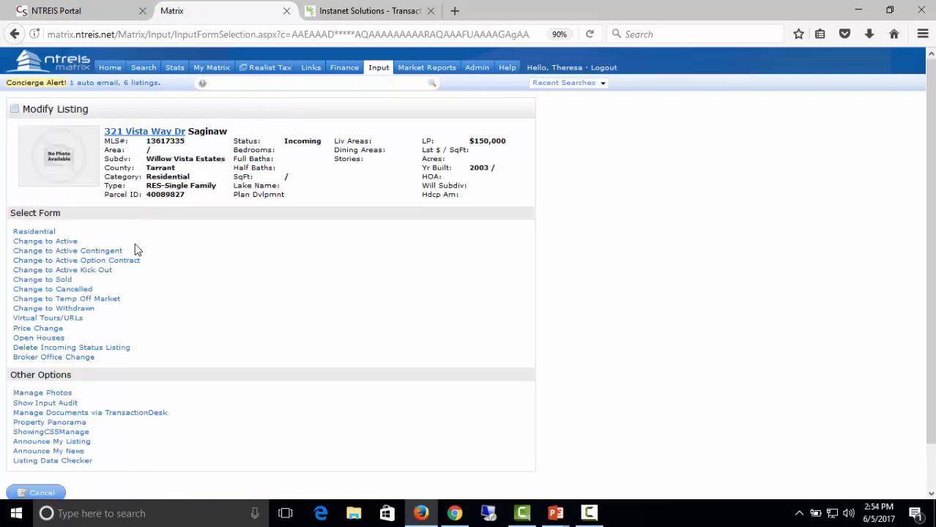
click(24, 233)
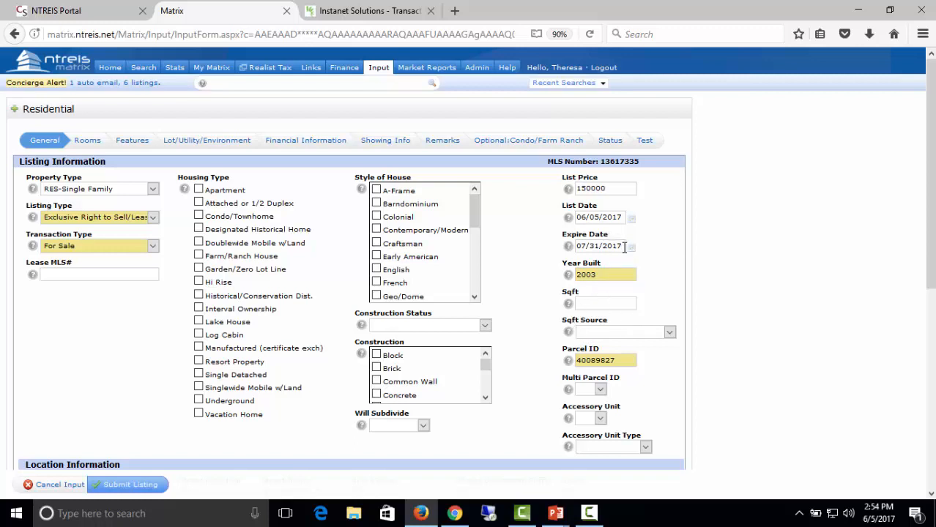
mouse_move(626, 249)
click(444, 143)
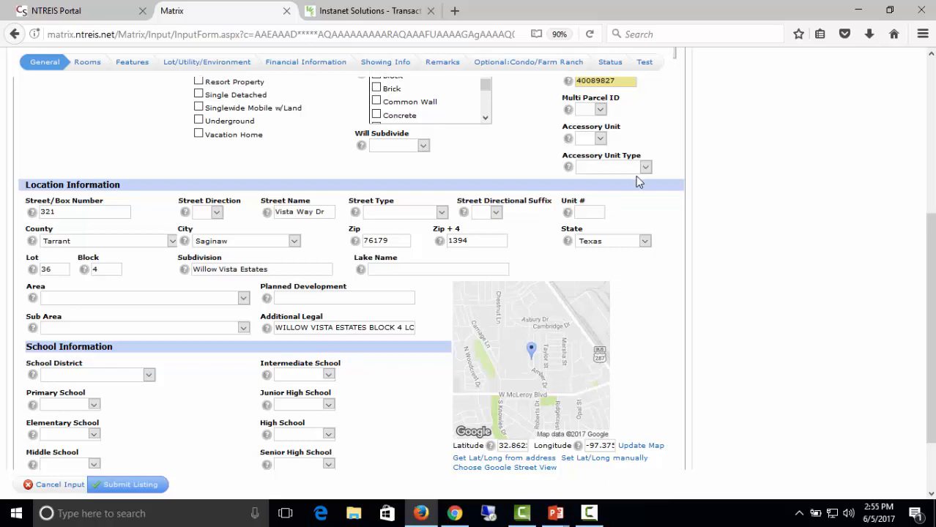
scroll(662, 315, up, 10)
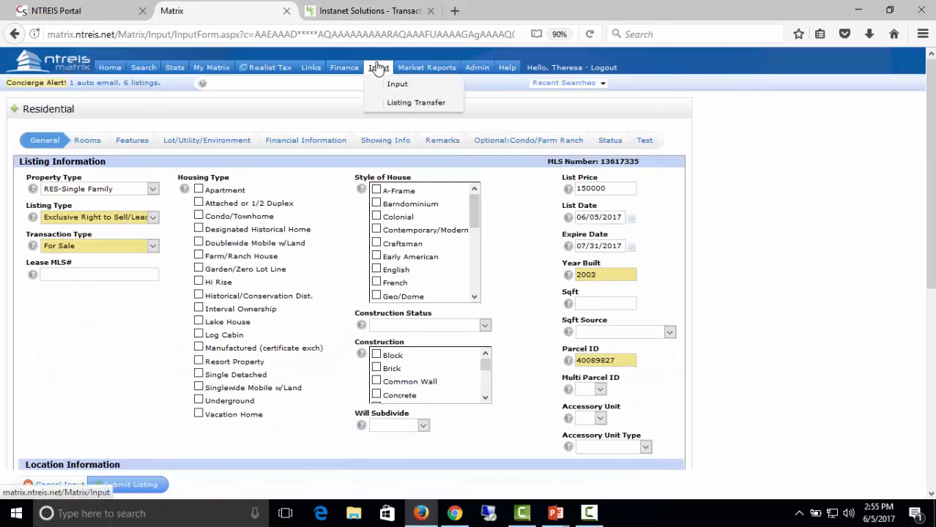
Select listing 13617335 in Quick Modify and open its Change to Active form with expiration 07/31/2017.
click(376, 67)
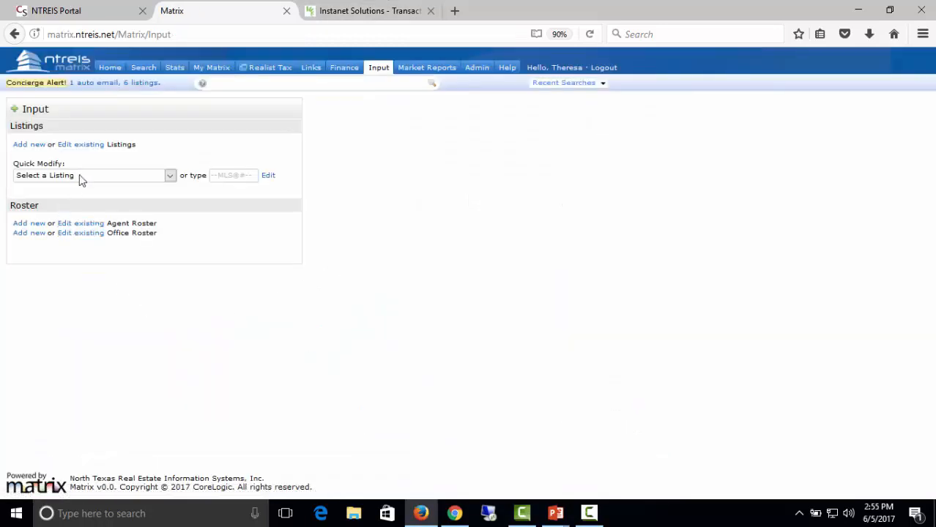
click(81, 177)
click(86, 206)
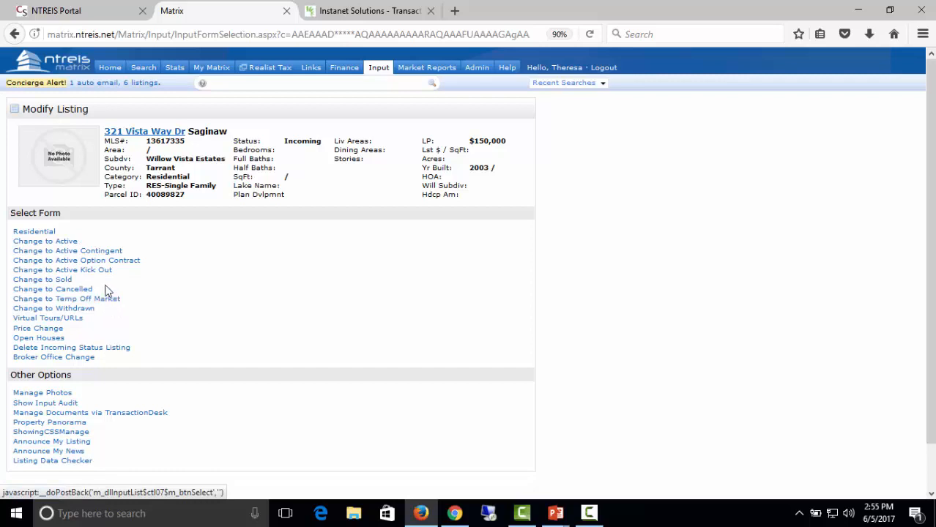
click(70, 242)
click(70, 251)
click(28, 233)
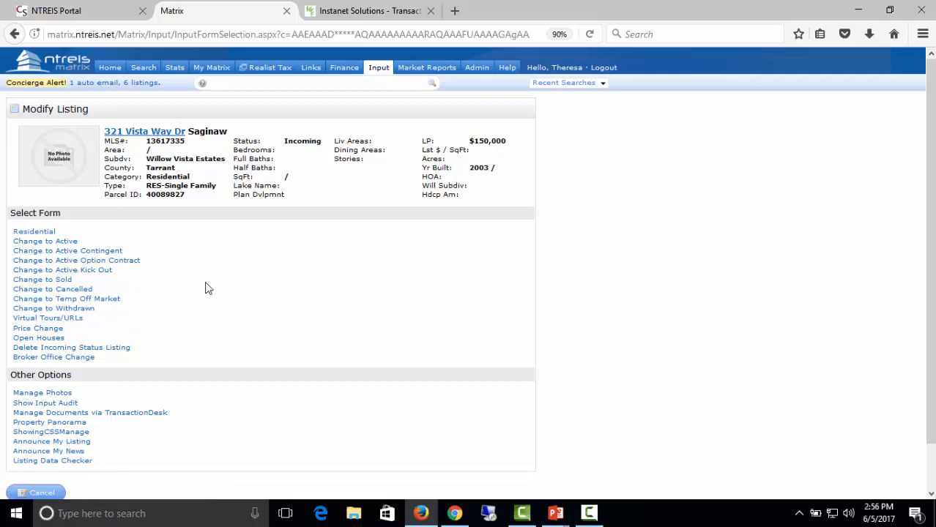
click(66, 242)
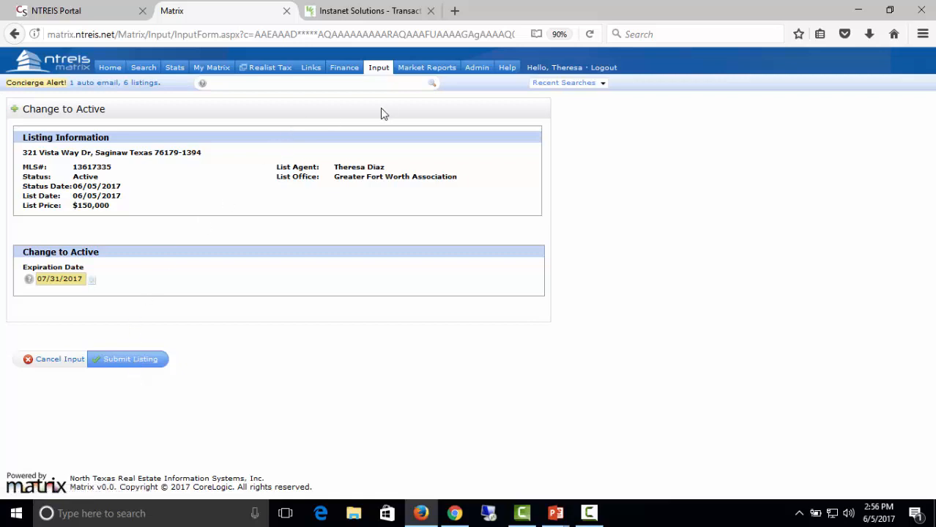
mouse_move(370, 62)
click(394, 83)
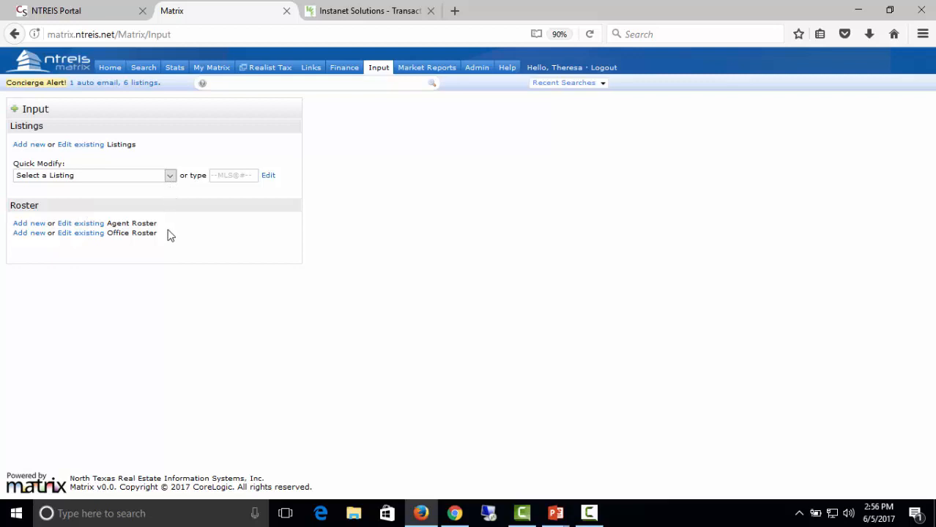
click(167, 176)
click(157, 201)
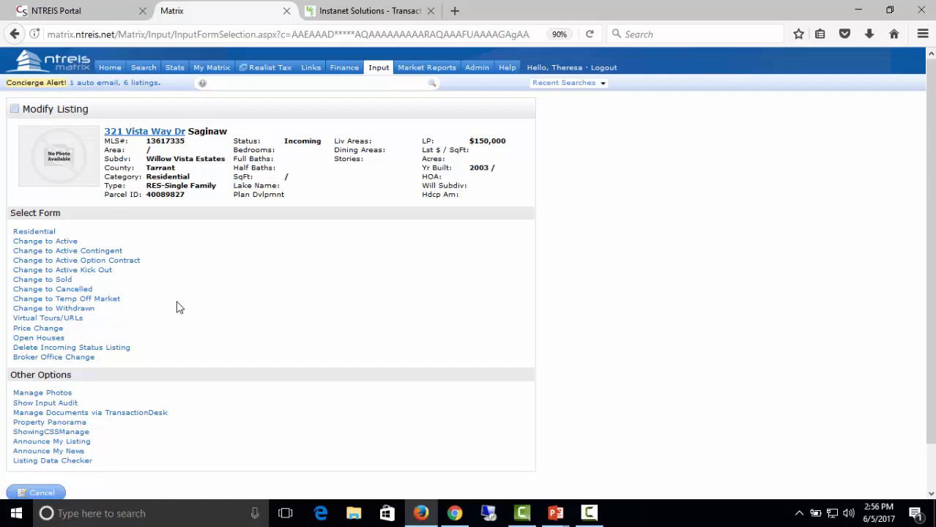
click(38, 233)
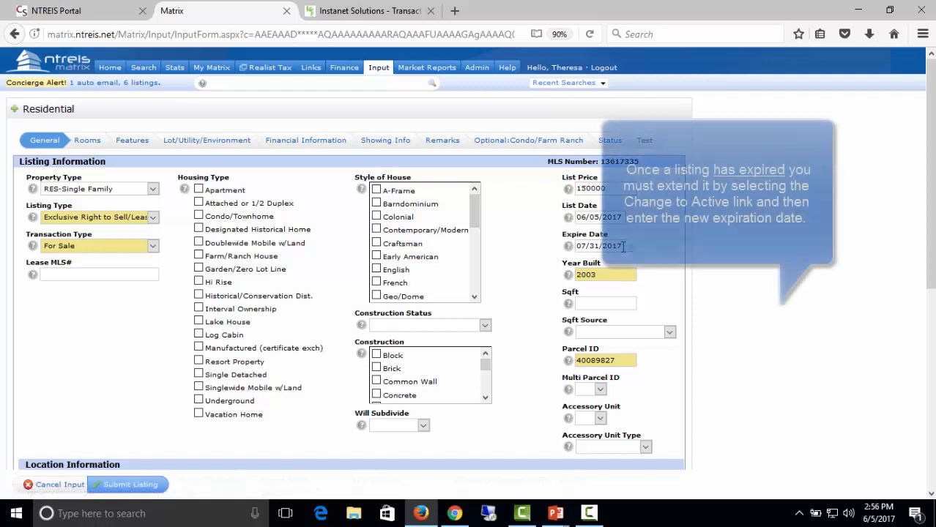
Return to the Modify Listing page for 13617335 and scroll down to its Other Options.
click(13, 35)
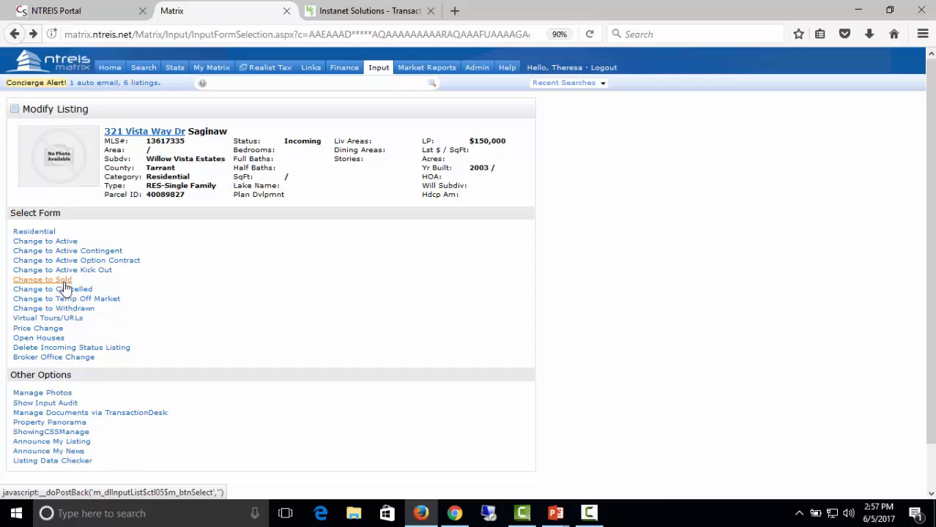
scroll(240, 360, down, 1)
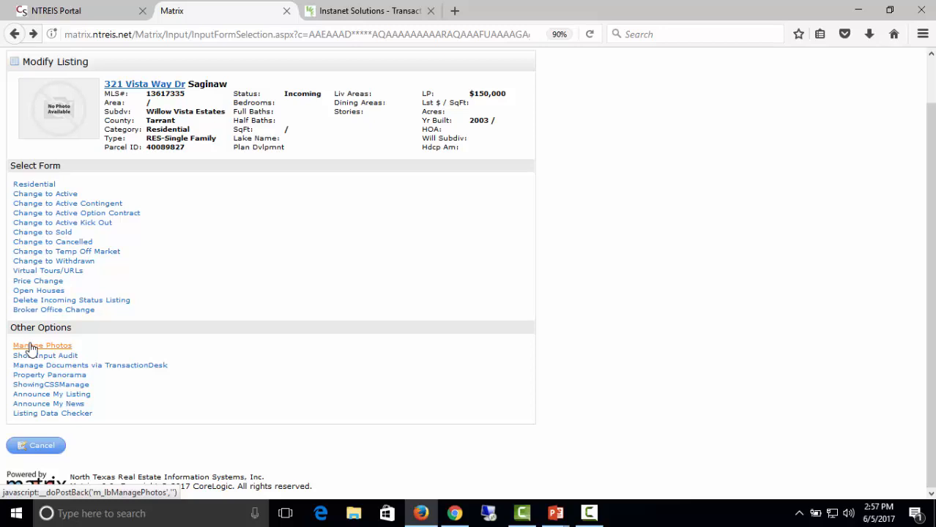
Upload photos images[6] through lr3317161-28[1] from photos-media, reaching the 36-photo maximum.
click(30, 348)
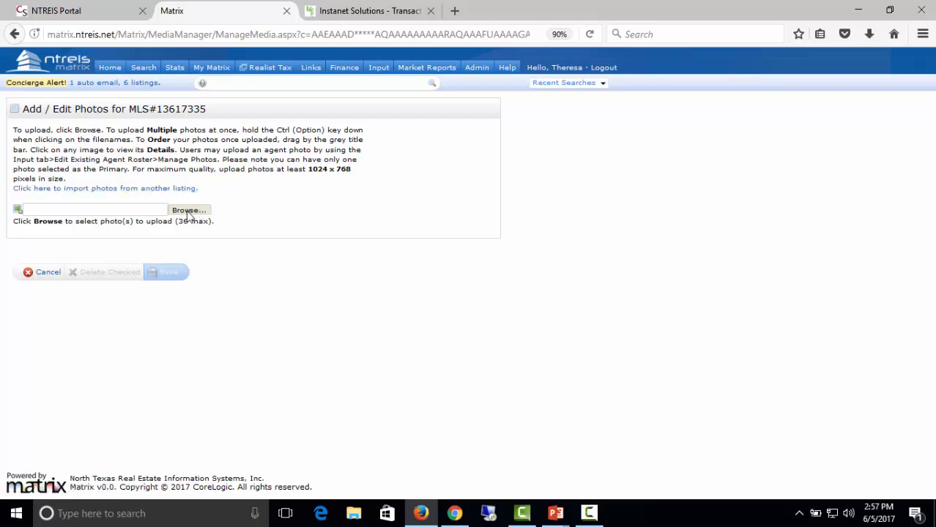
click(189, 211)
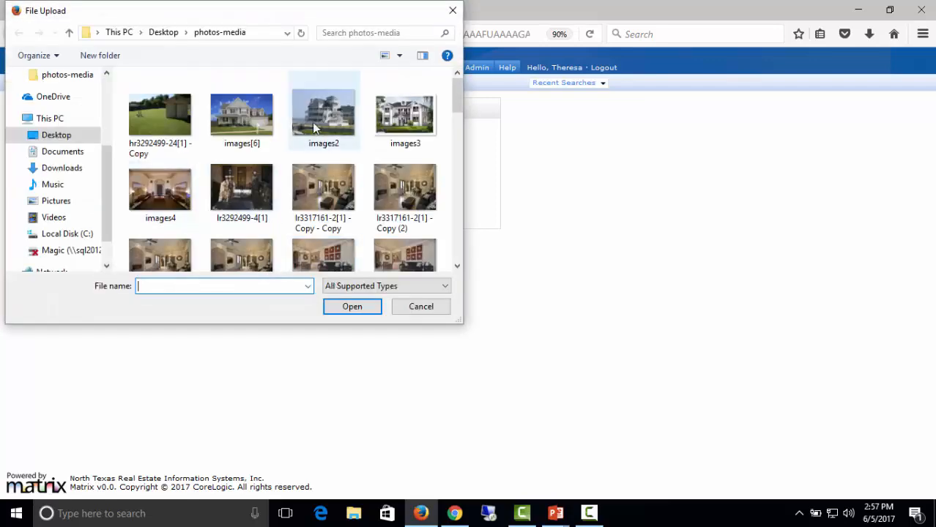
click(256, 118)
scroll(260, 194, down, 15)
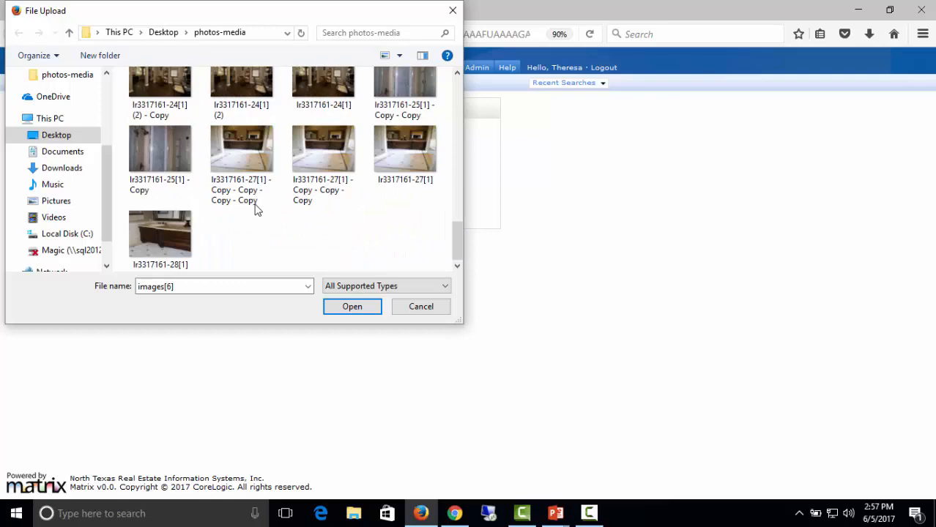
shift+click(171, 238)
click(353, 307)
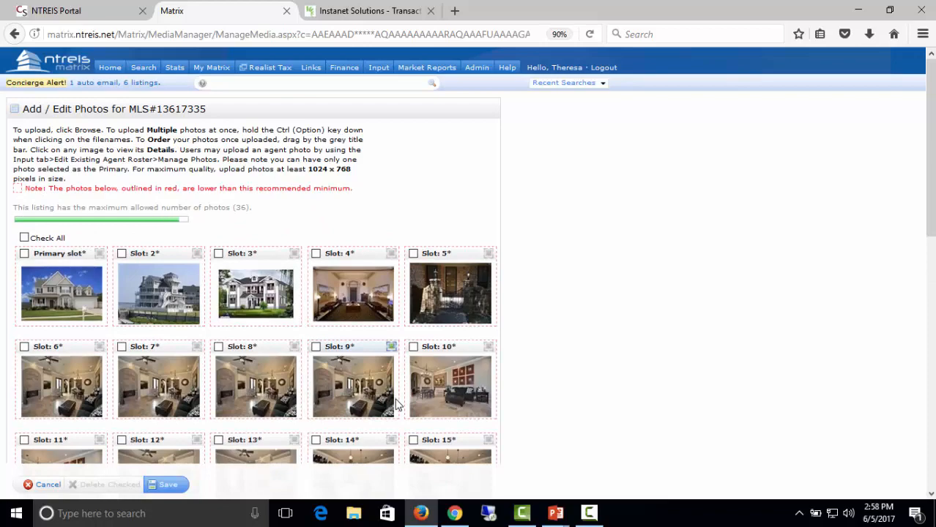
Delete the Slot 2 and Slot 3 photos from listing 13617335 and confirm the deletion.
scroll(393, 399, down, 1)
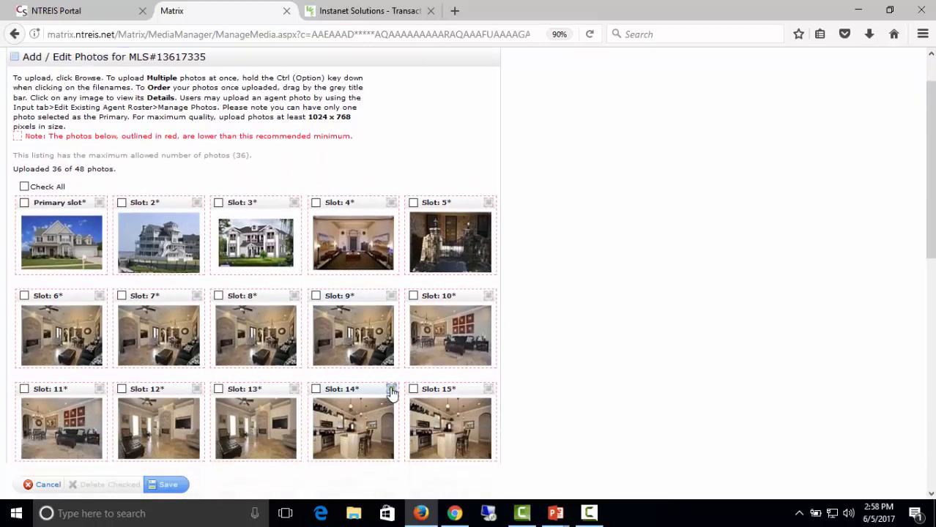
scroll(393, 394, down, 4)
scroll(391, 393, up, 4)
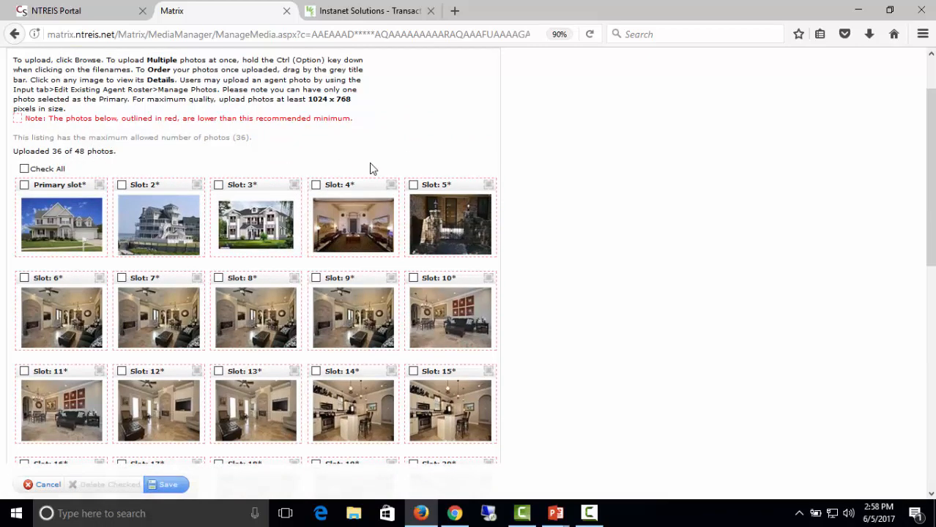
click(121, 186)
click(218, 185)
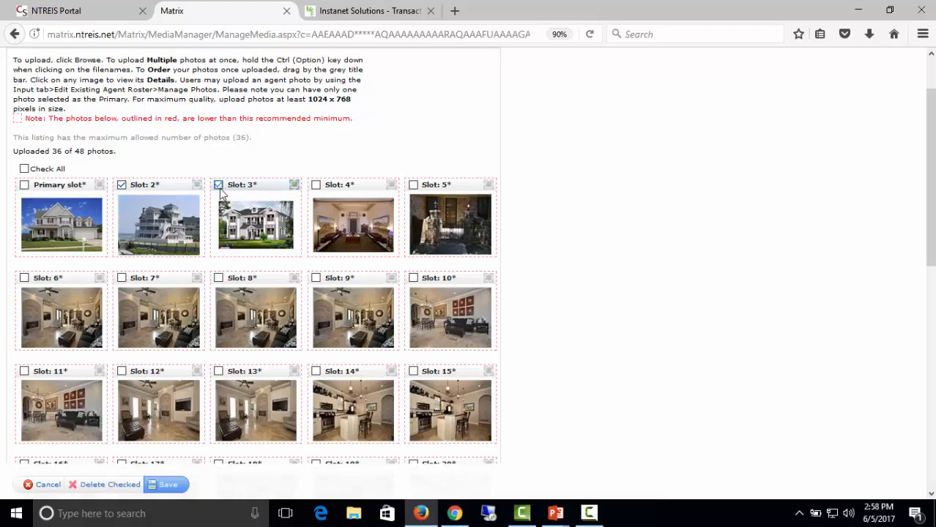
click(125, 490)
click(444, 244)
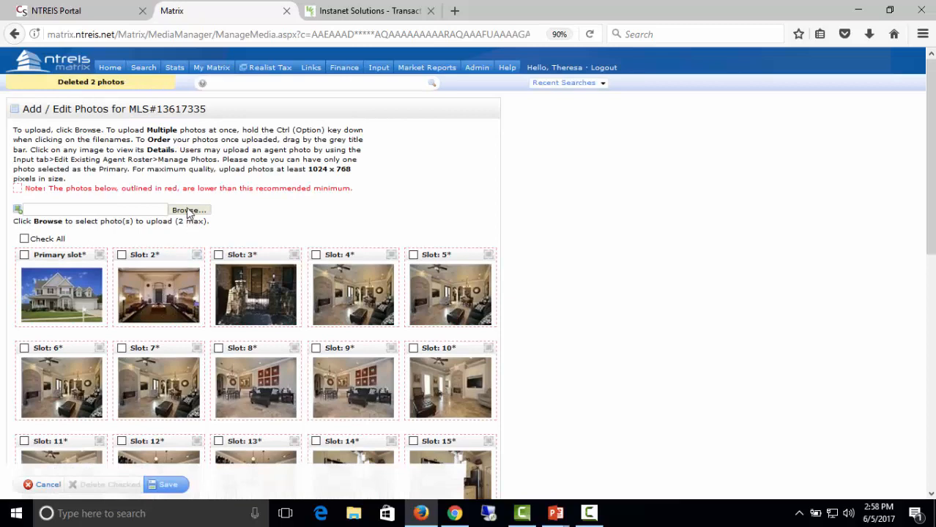
Upload images[6] and images2 to listing 13617335, bringing it back to 36 photos.
click(188, 211)
click(242, 103)
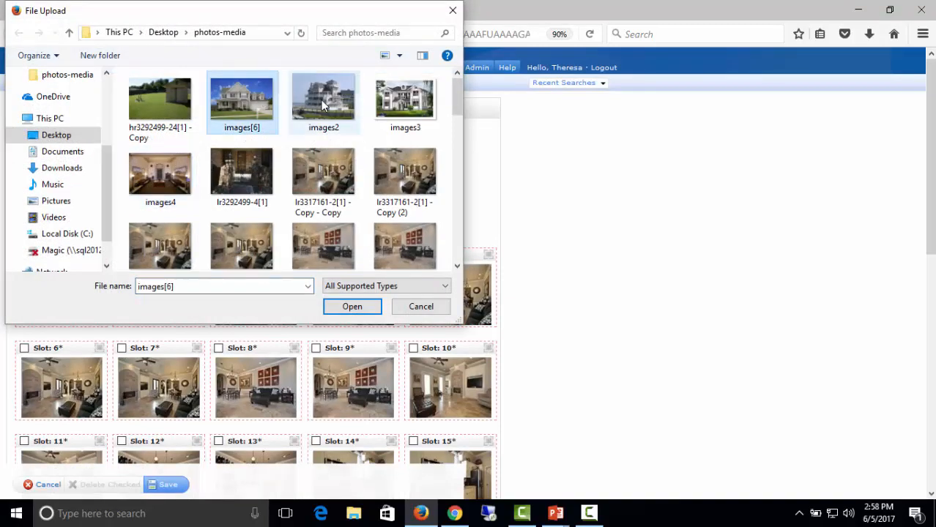
ctrl+click(321, 99)
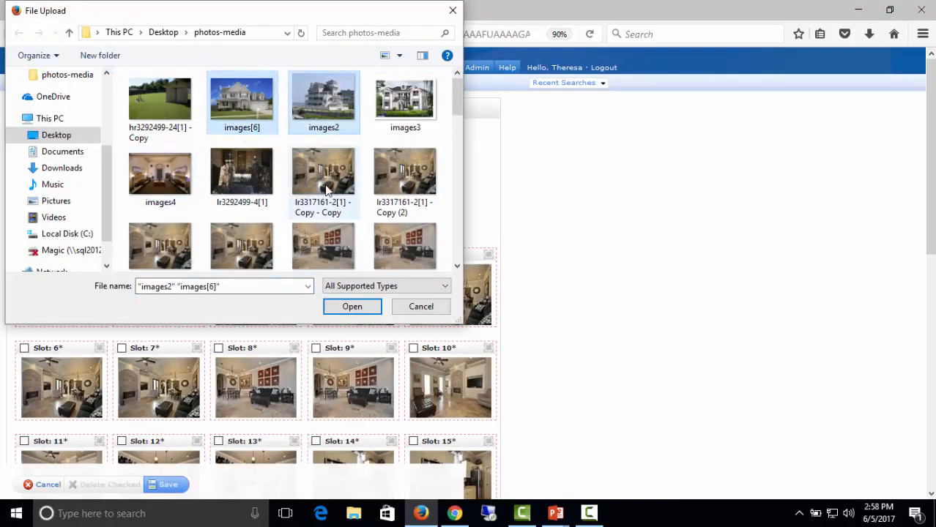
click(352, 308)
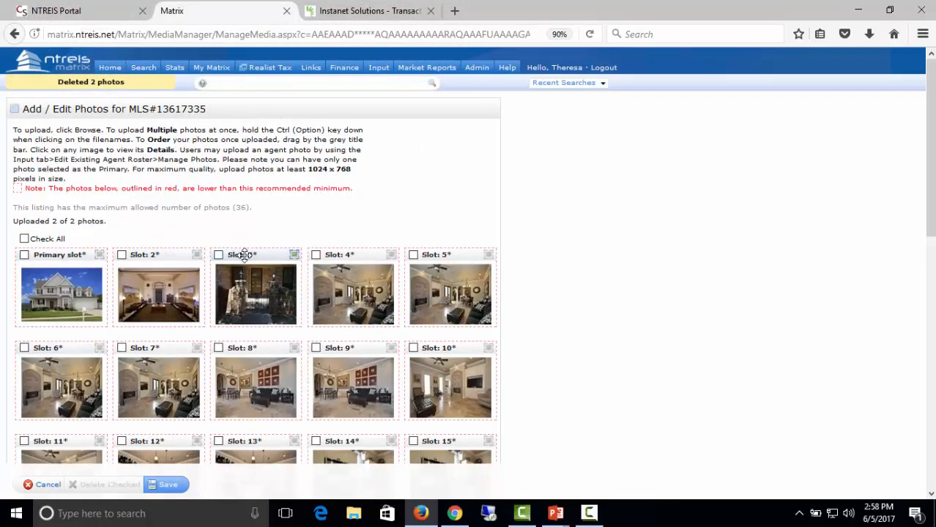
mouse_move(247, 255)
mouse_down()
mouse_move(225, 264)
mouse_move(243, 255)
mouse_up()
Move the gated entrance photo into the Primary slot, describe it as 'Front of home', and save.
drag(258, 258, 79, 256)
drag(67, 247, 64, 252)
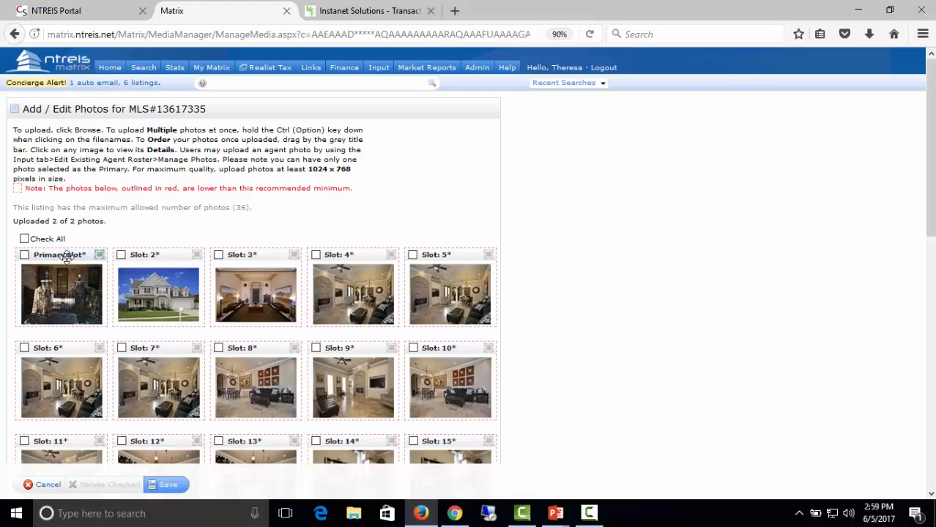
click(60, 295)
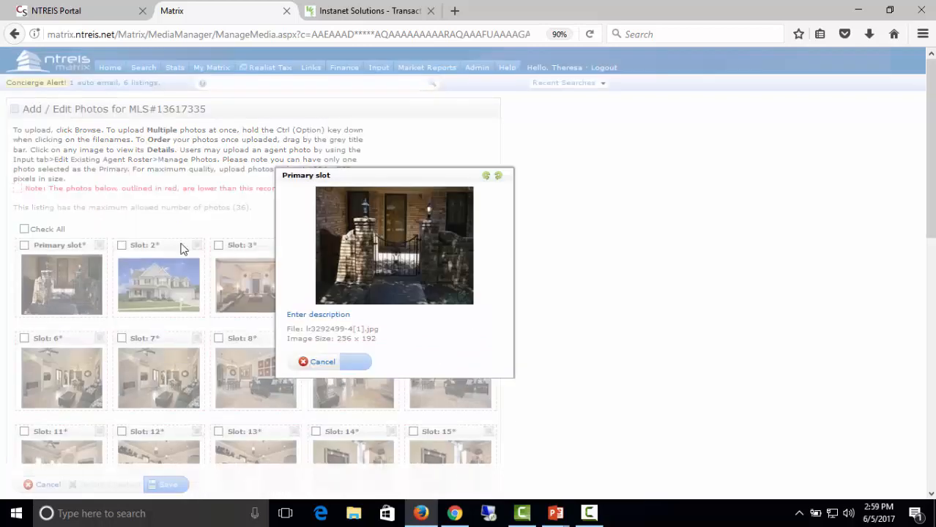
click(306, 319)
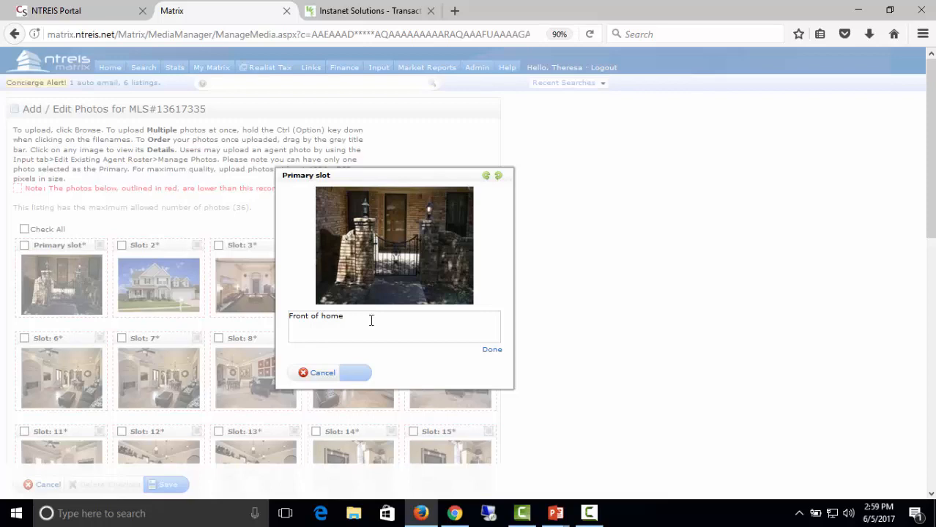
click(493, 351)
click(356, 366)
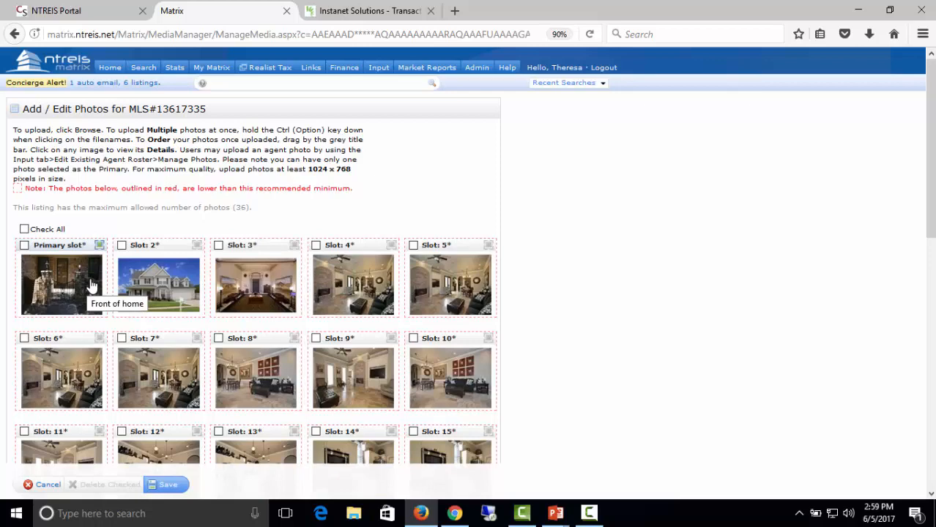
scroll(282, 430, down, 2)
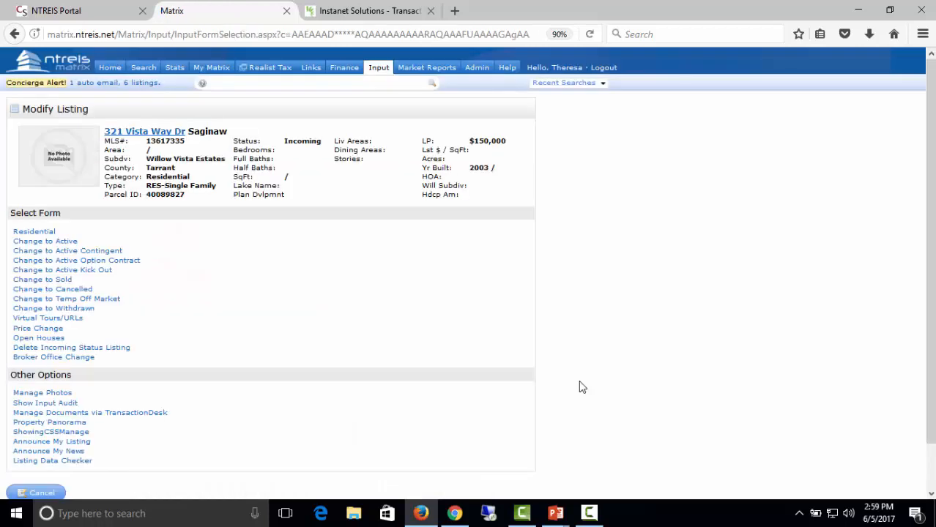
click(40, 394)
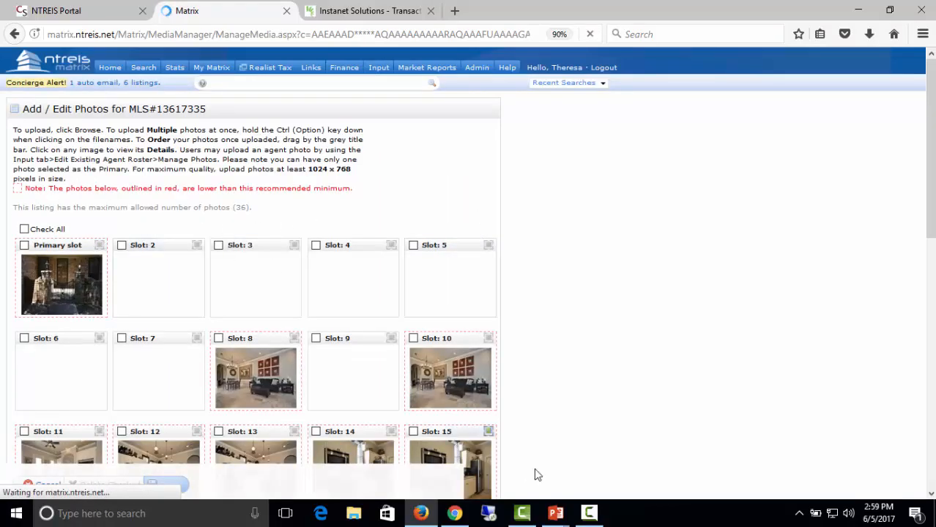
scroll(531, 424, down, 2)
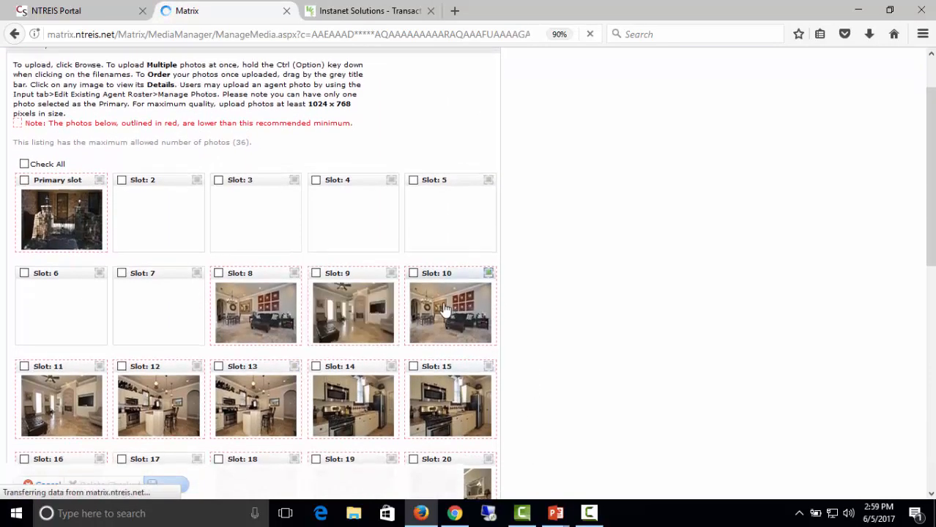
scroll(445, 308, up, 2)
scroll(101, 461, down, 4)
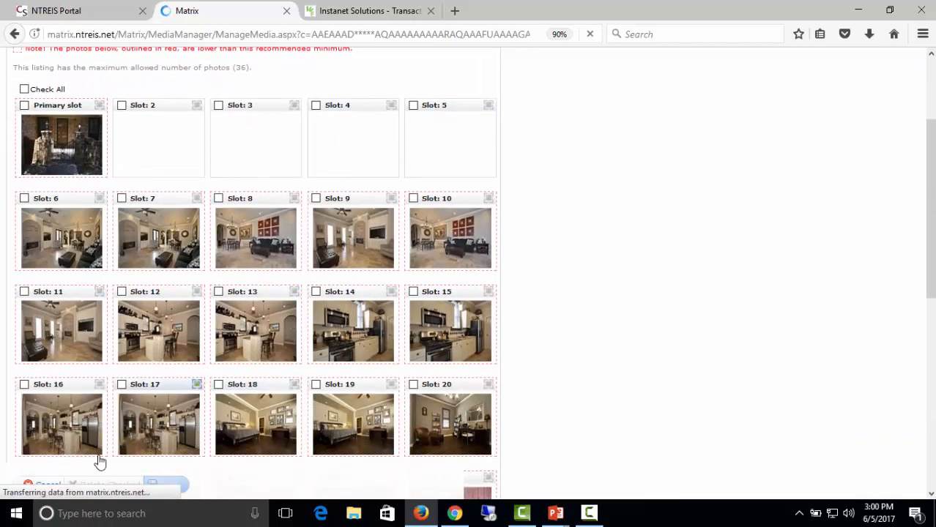
click(47, 485)
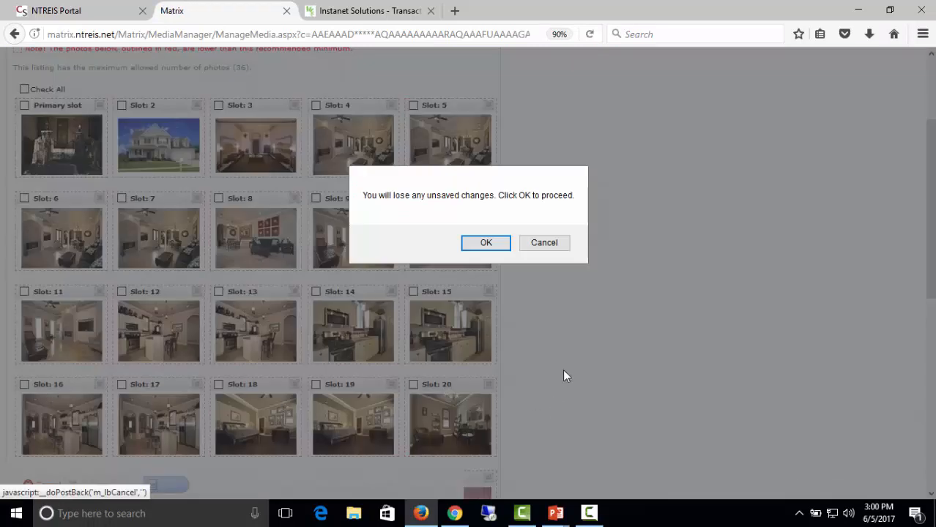
click(486, 243)
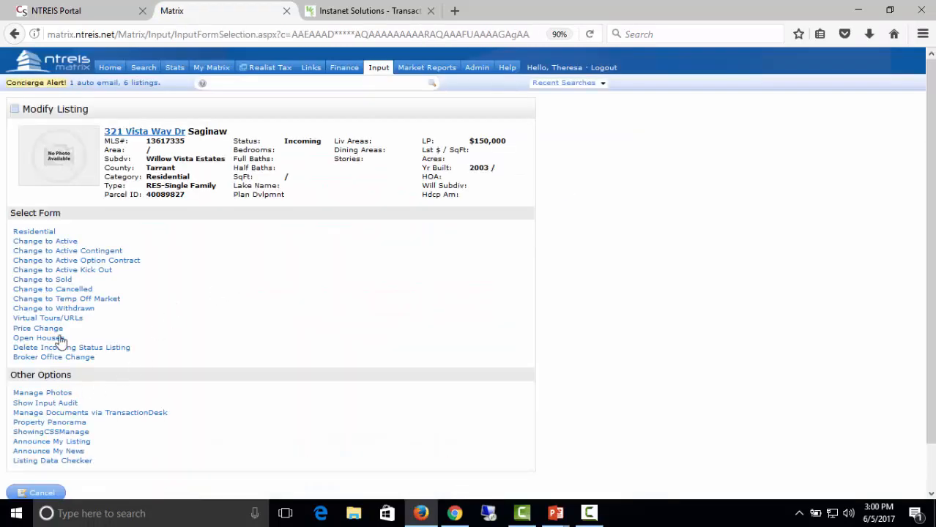
scroll(263, 307, down, 2)
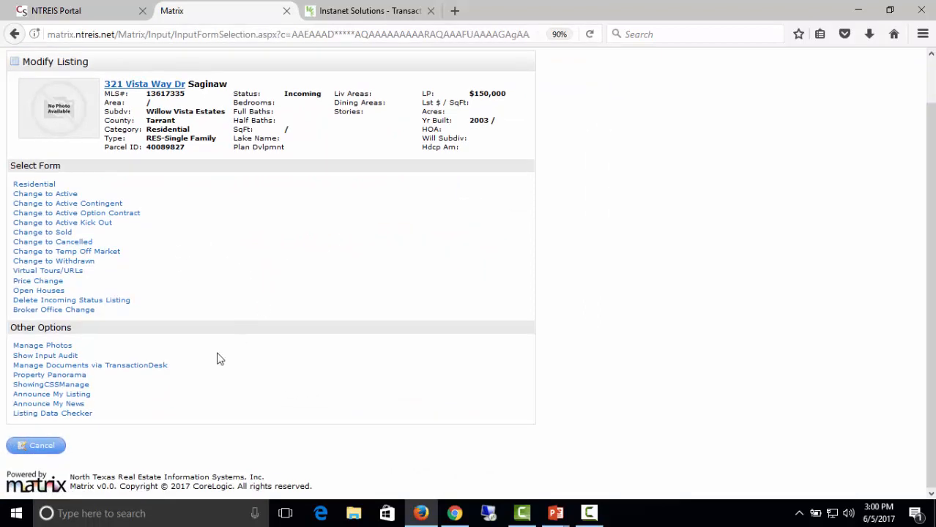
click(117, 368)
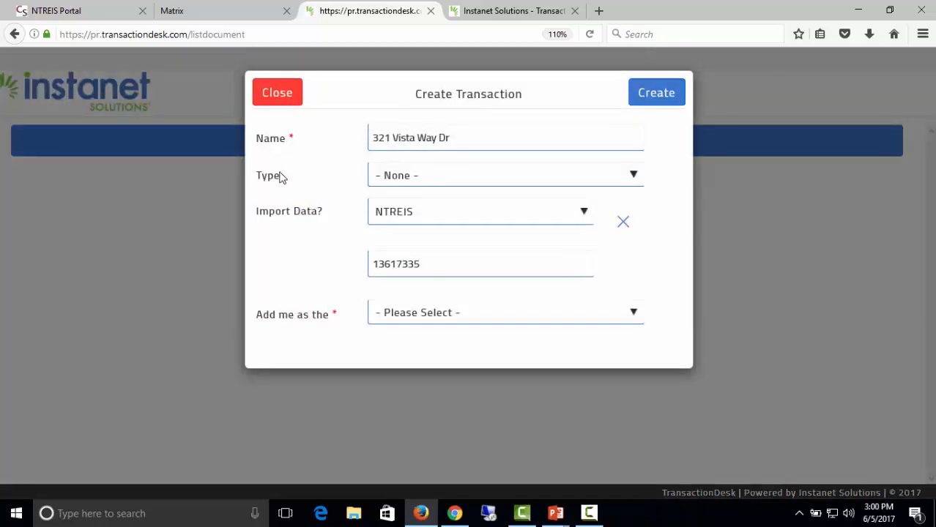
click(448, 179)
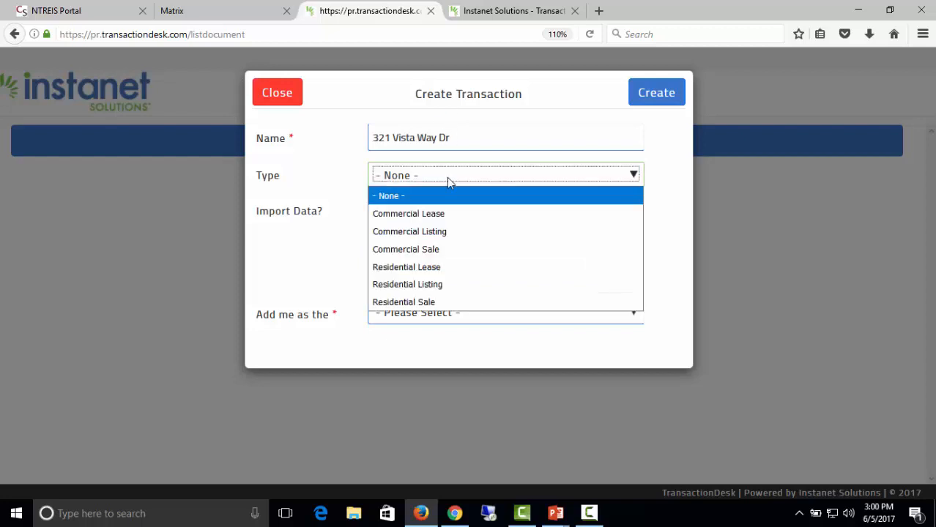
click(443, 285)
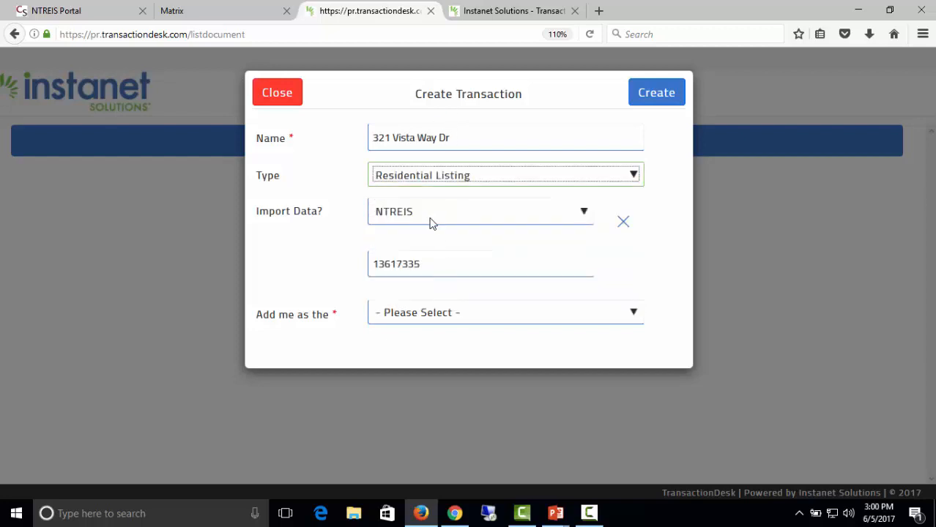
click(445, 314)
click(415, 352)
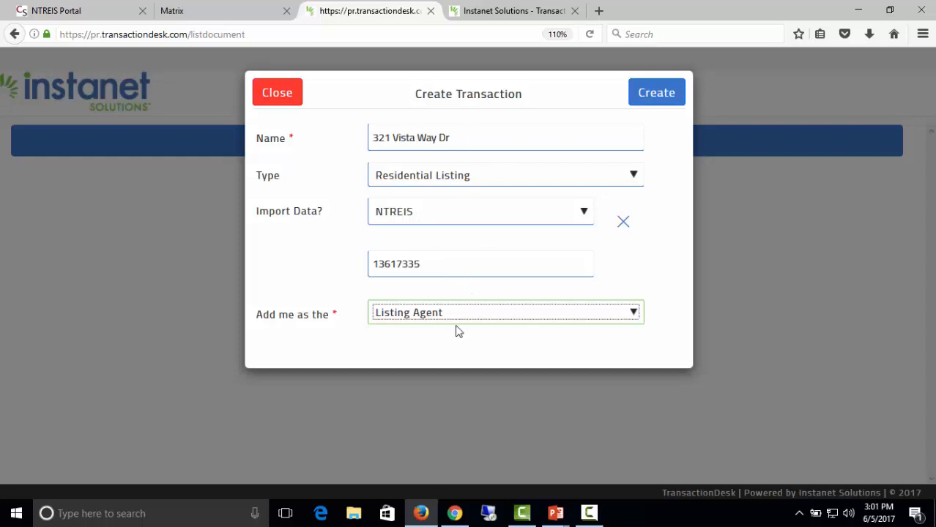
click(657, 98)
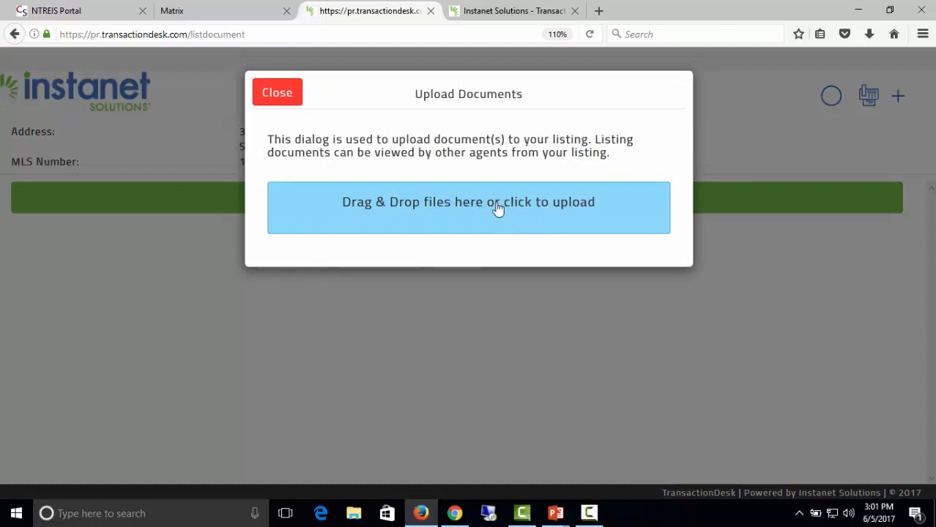
Upload lead based paint.pdf to the listing by dropping it onto the upload zone.
click(496, 210)
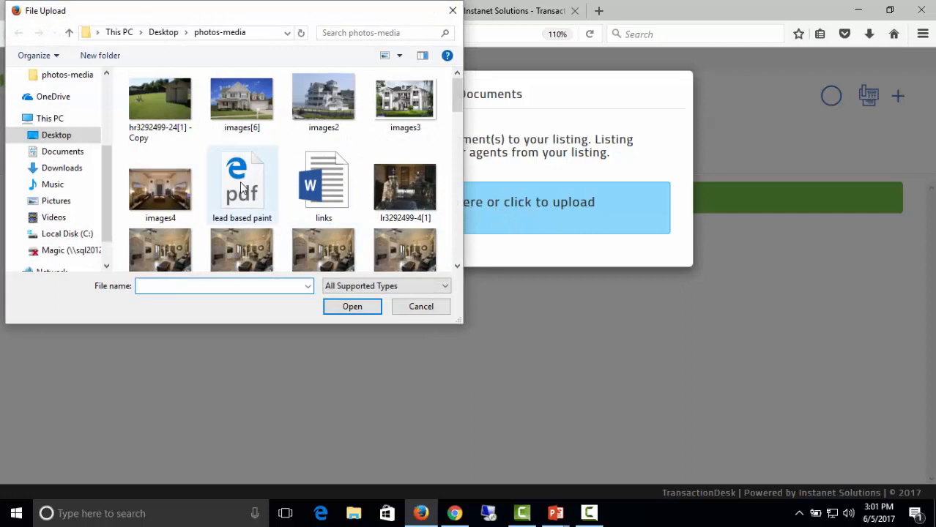
mouse_move(242, 187)
mouse_down()
mouse_move(449, 236)
mouse_move(602, 245)
mouse_move(590, 232)
mouse_up()
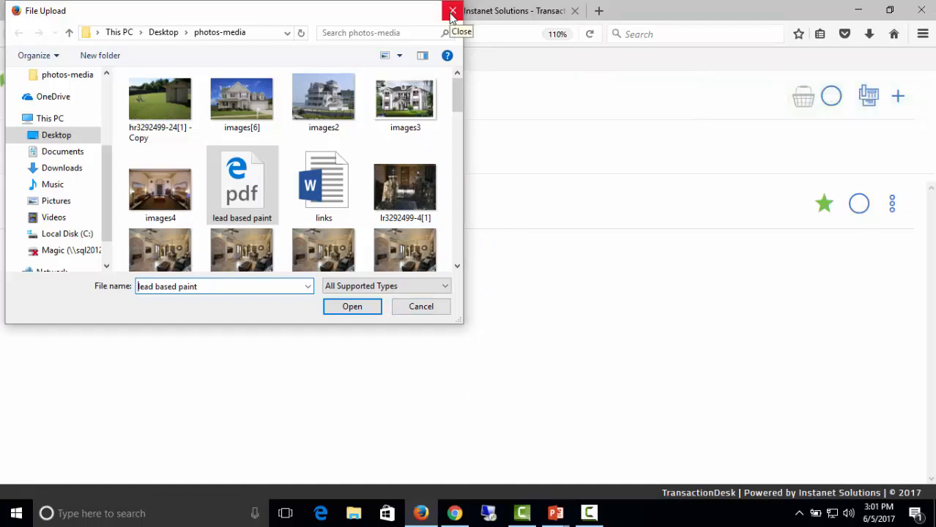
click(452, 12)
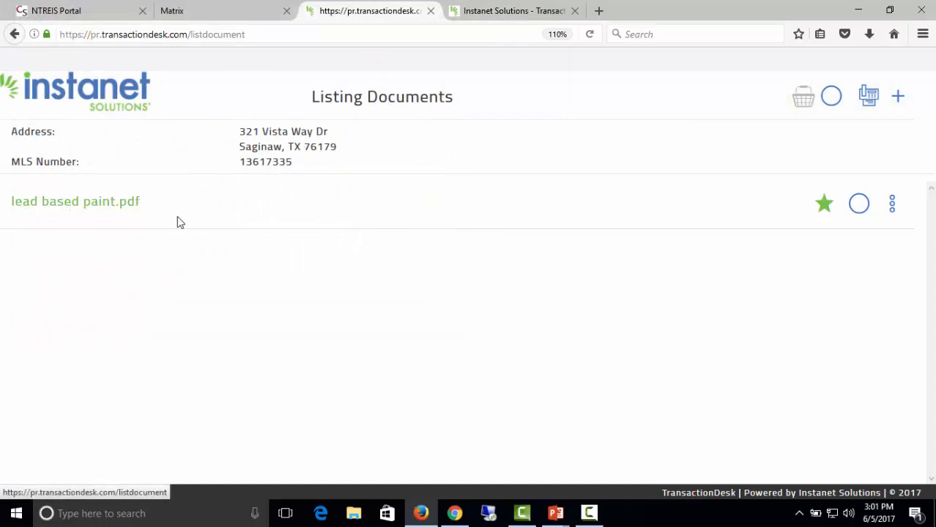
Add links.docx as a second listing document.
click(898, 99)
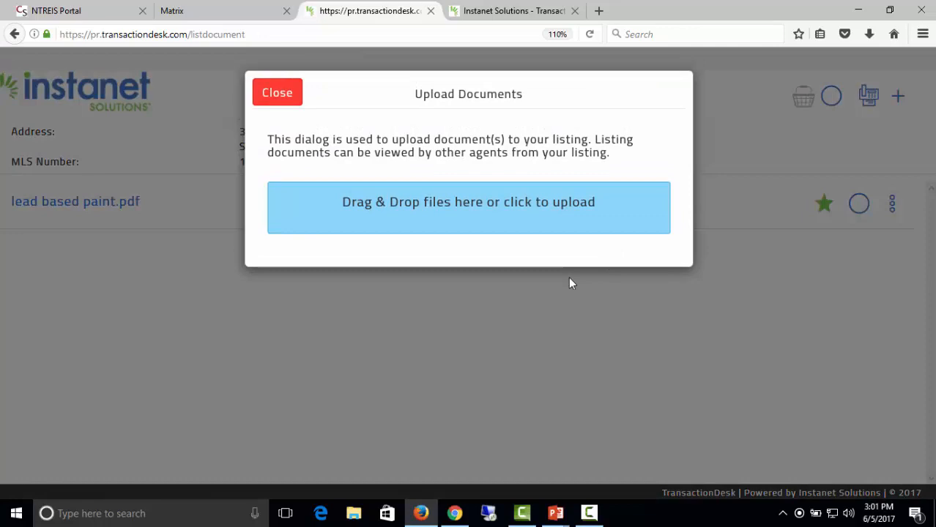
click(380, 206)
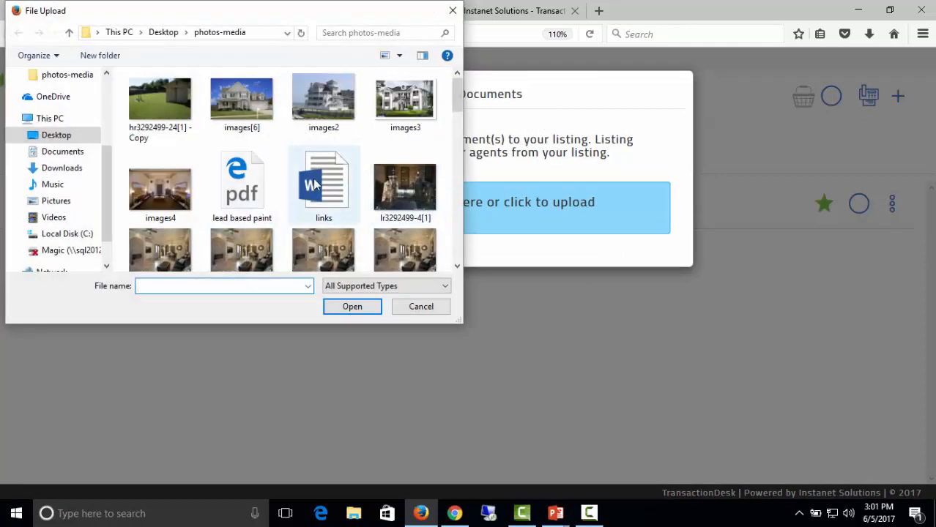
double_click(341, 192)
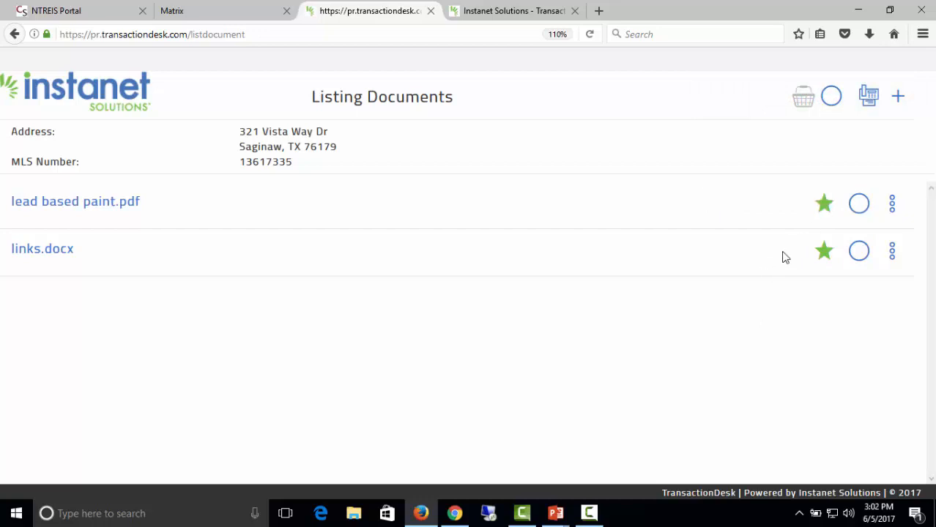
Set lead based paint.pdf's MLS access to Public Document.
click(824, 204)
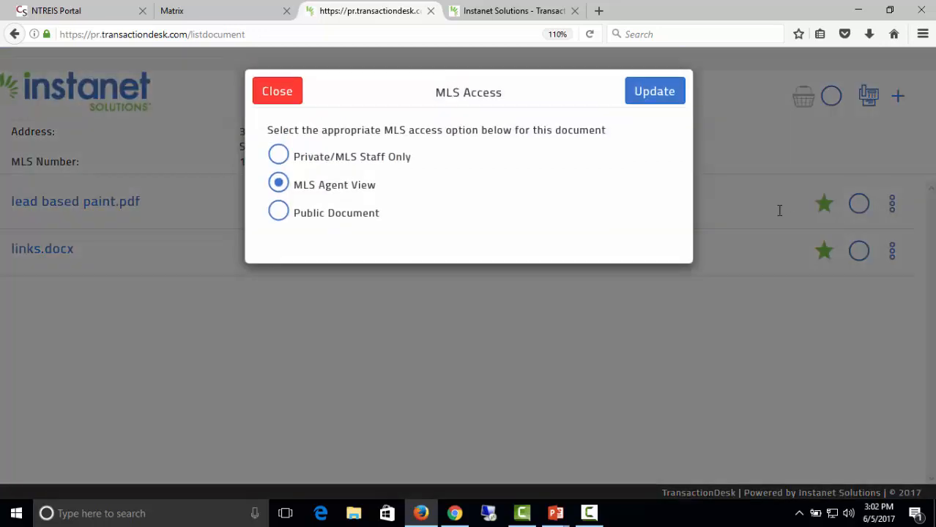
click(283, 215)
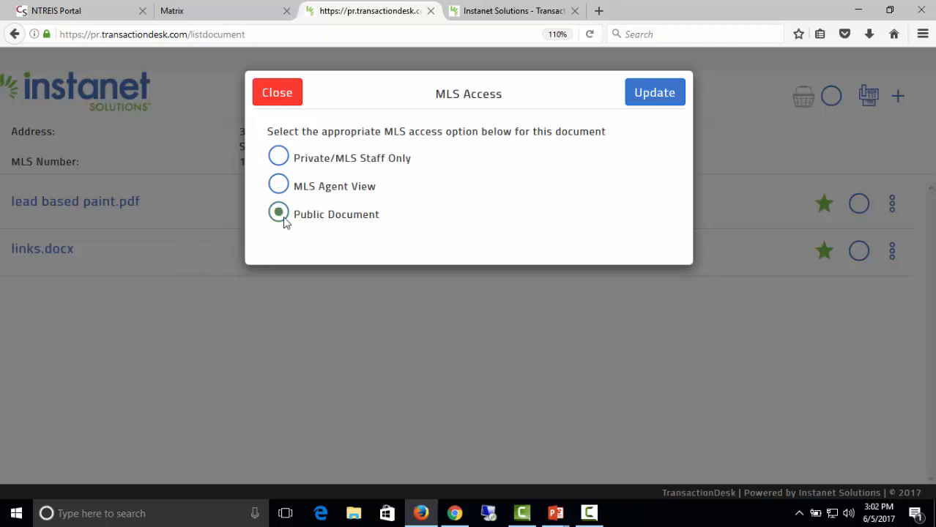
click(650, 94)
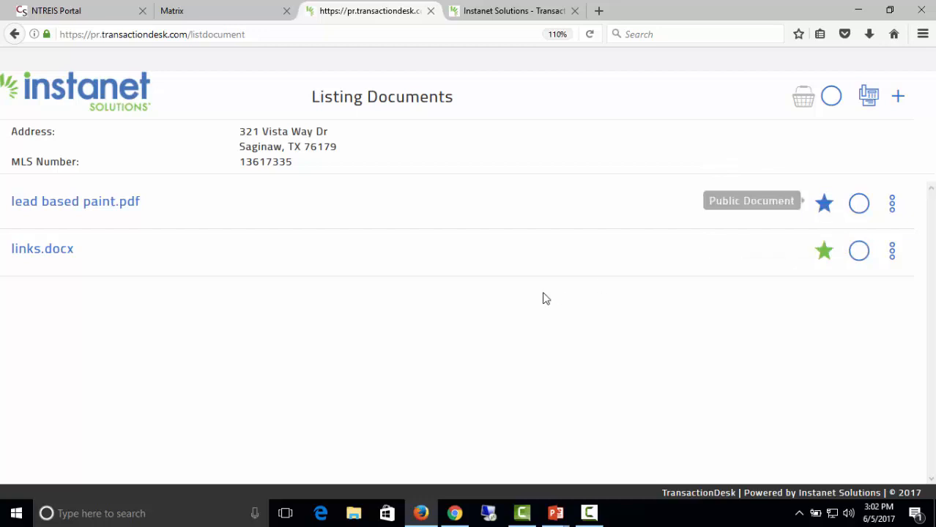
Restrict links.docx's MLS access to private MLS staff only.
click(824, 252)
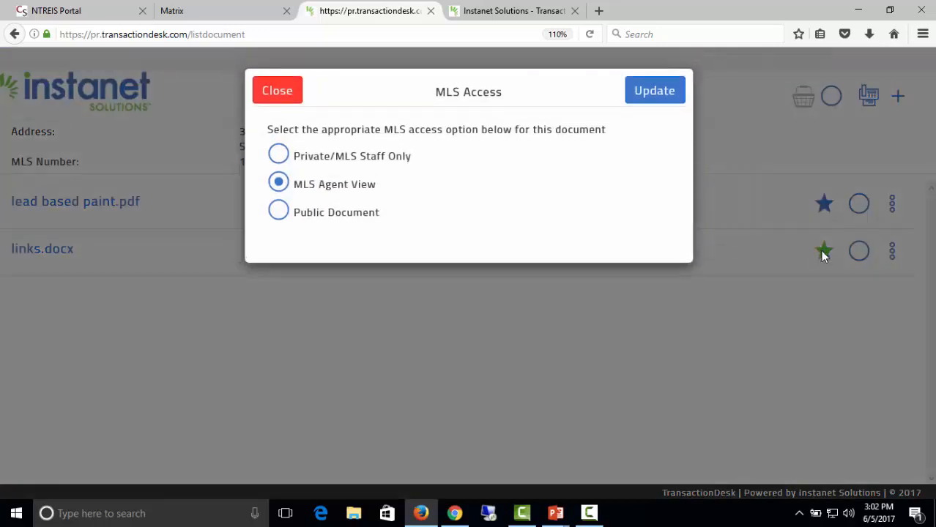
click(279, 158)
click(654, 105)
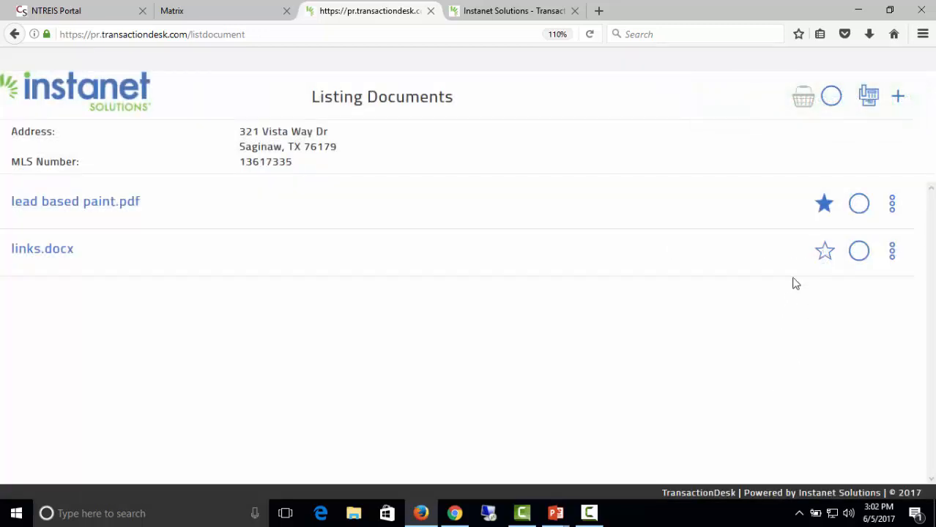
Reset lead based paint.pdf to Public Document and add the documents to the listing.
click(824, 205)
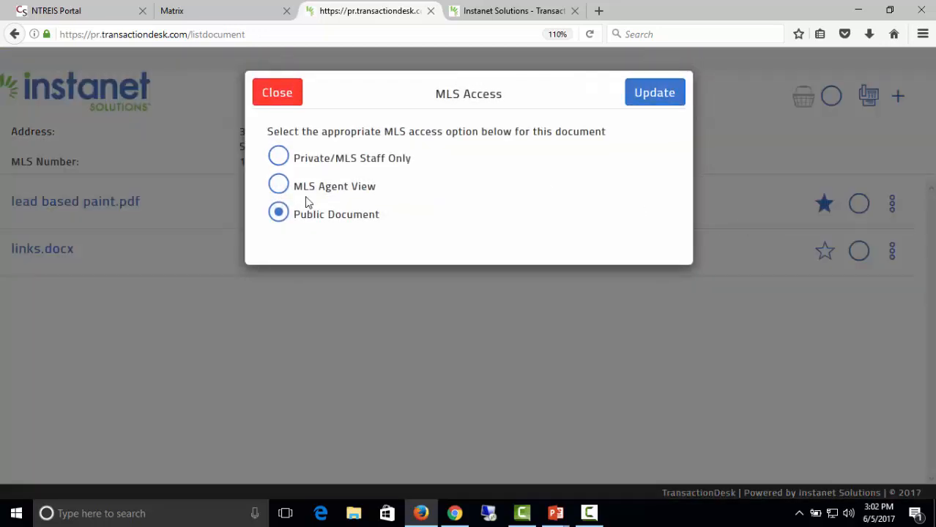
click(279, 186)
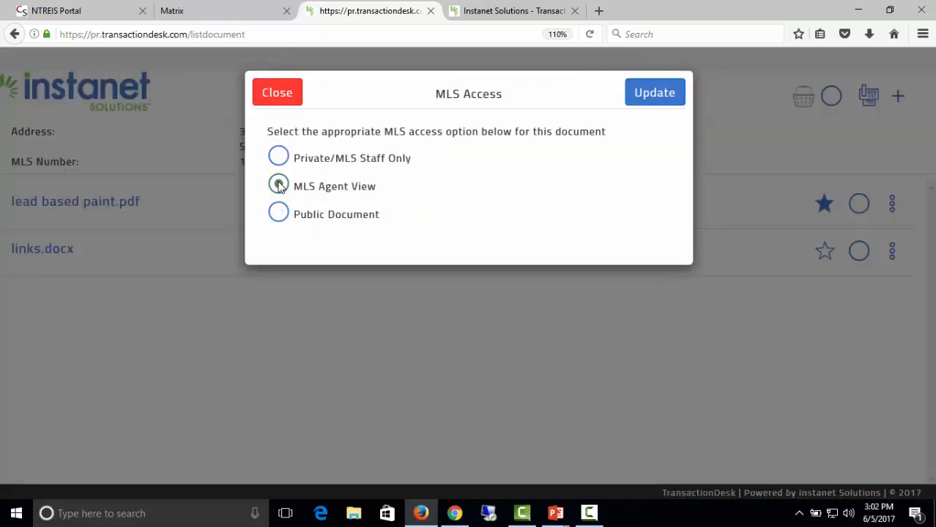
click(278, 220)
click(639, 94)
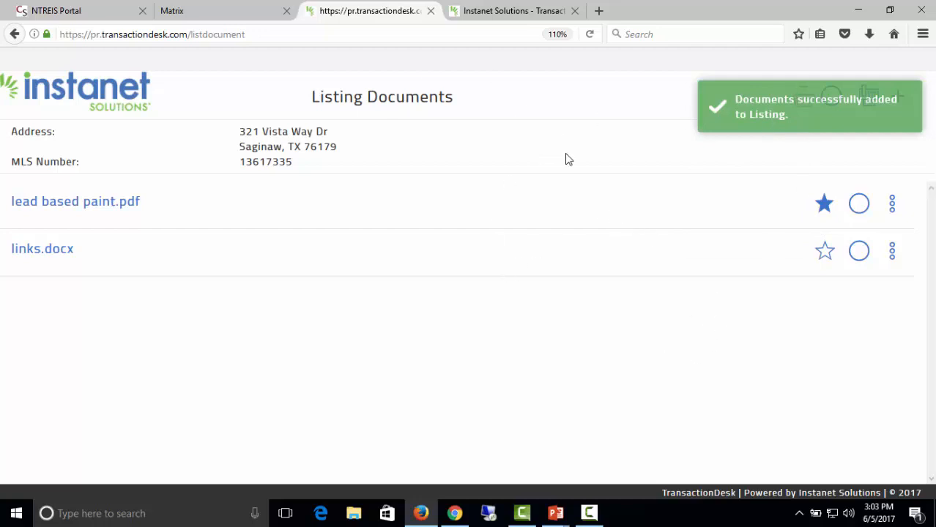
Reopen the listing's documents from Matrix, then close the TransactionDesk and Instanet Solutions tabs.
click(209, 12)
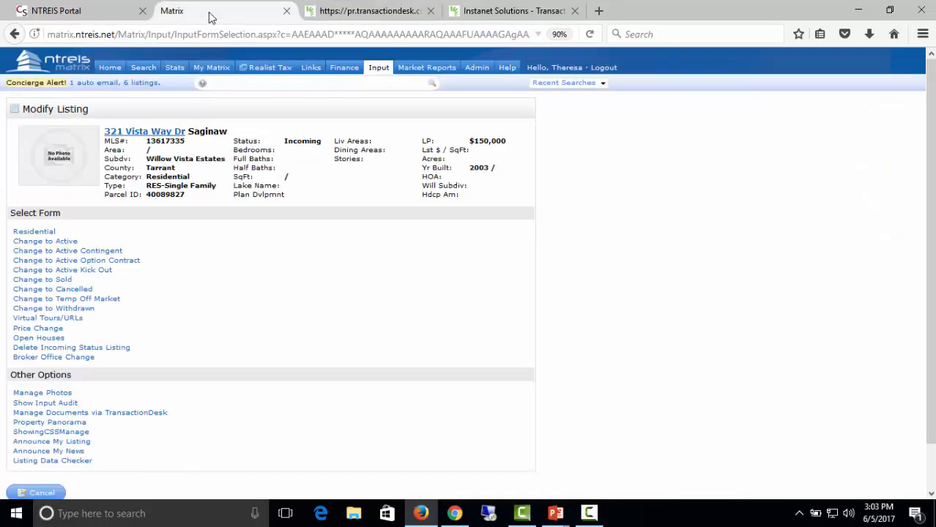
scroll(235, 320, down, 1)
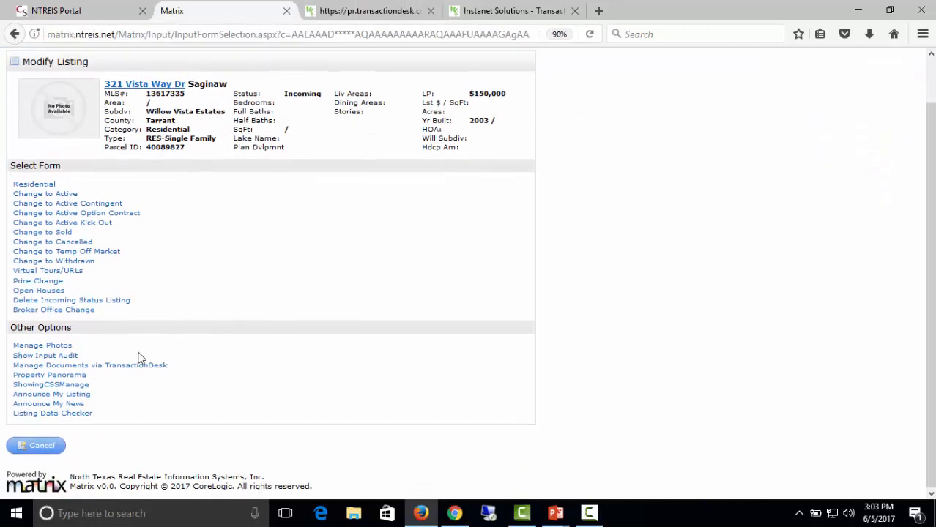
click(71, 366)
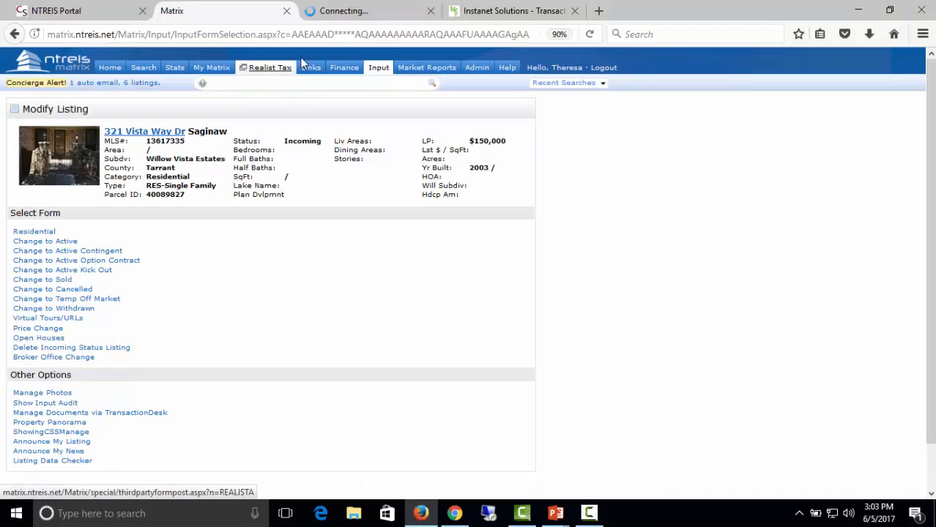
click(330, 11)
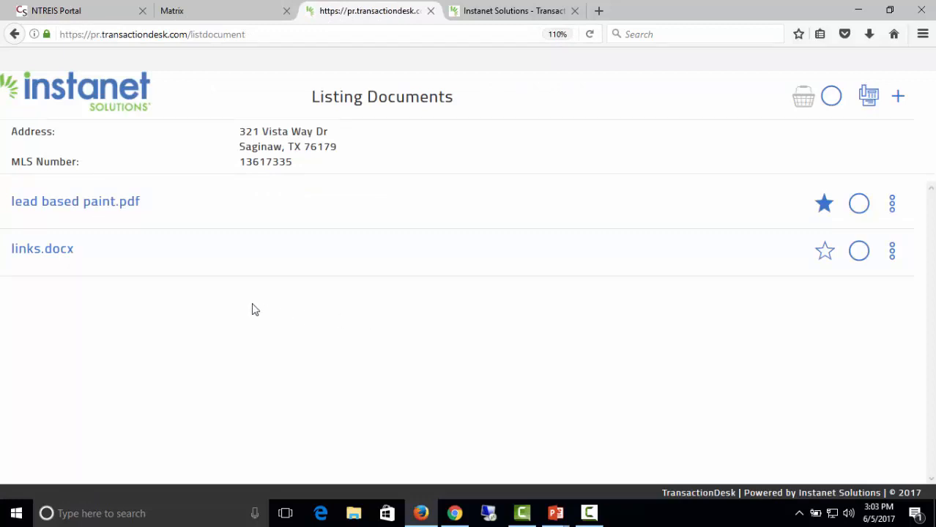
click(898, 96)
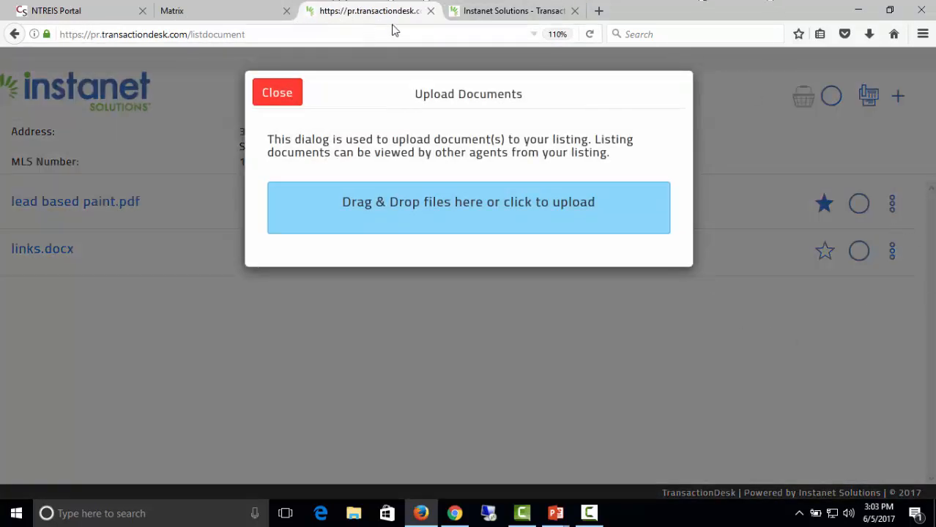
click(431, 10)
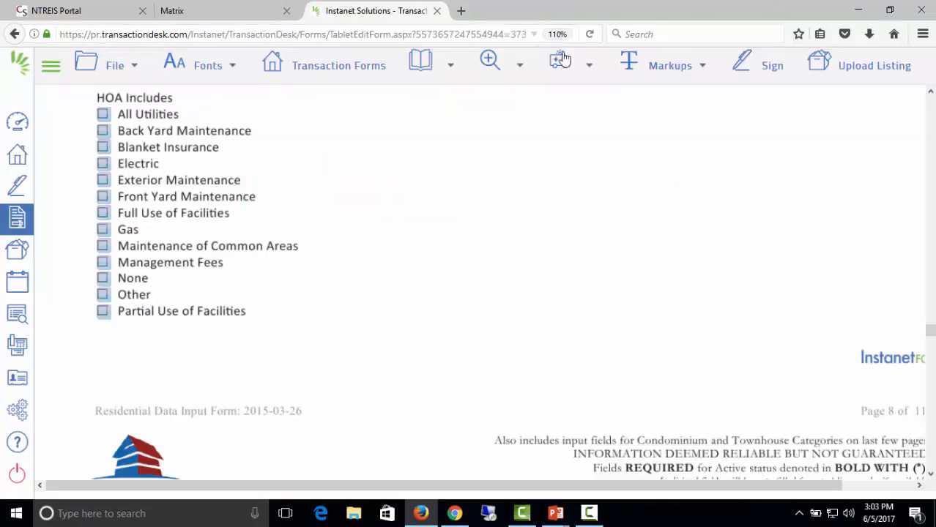
click(430, 10)
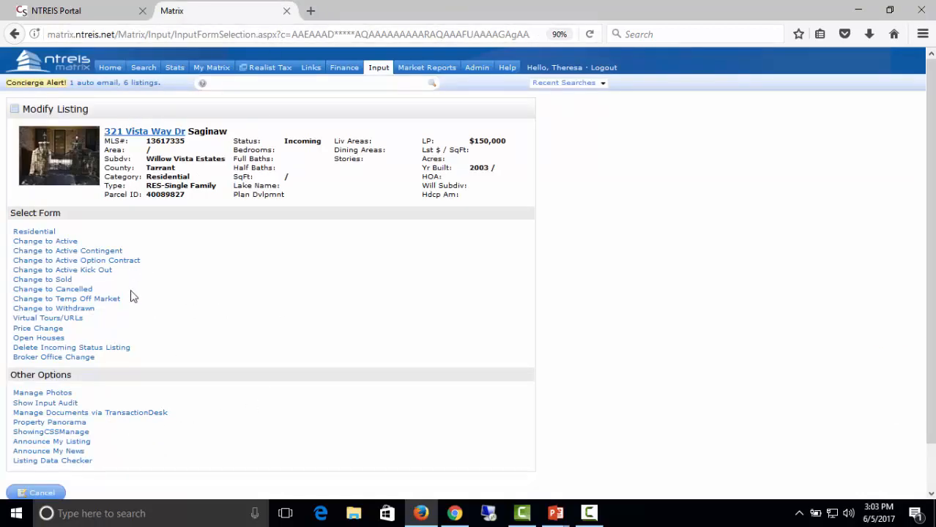
click(63, 319)
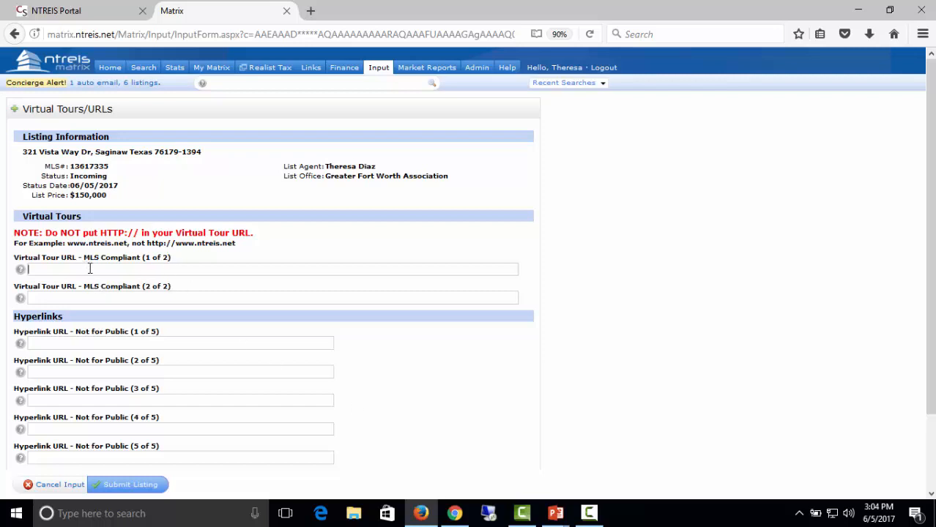
Open the links Word document from the desktop's photos-media folder.
click(934, 523)
double_click(387, 277)
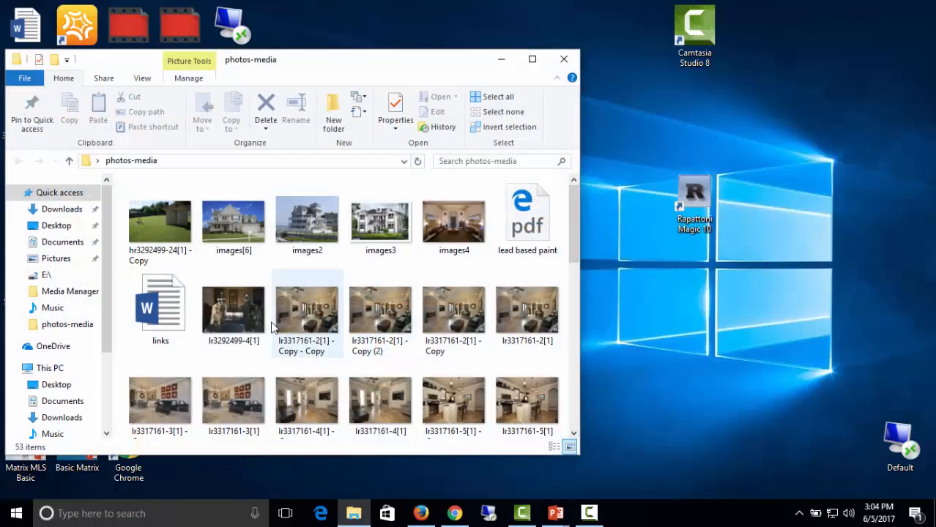
double_click(174, 325)
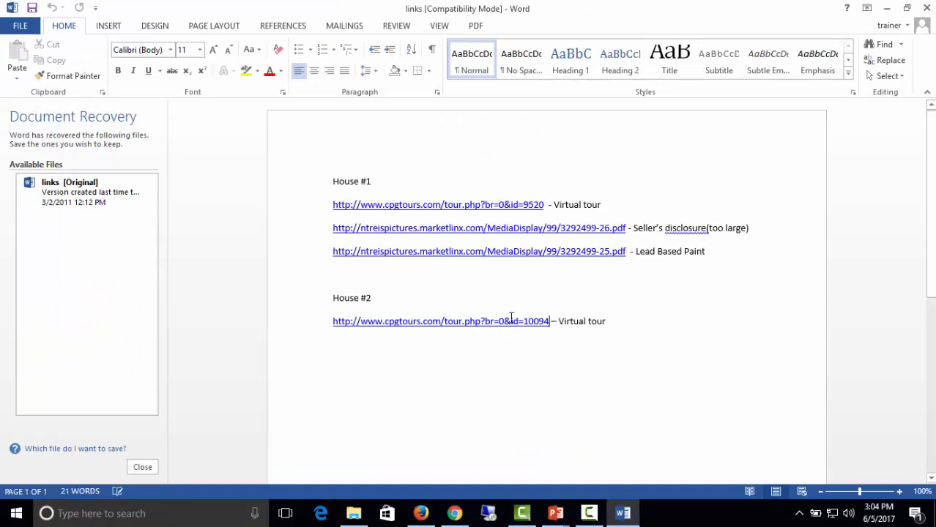
Copy House #2's virtual tour link and return to the Matrix form in Firefox.
drag(512, 321, 336, 324)
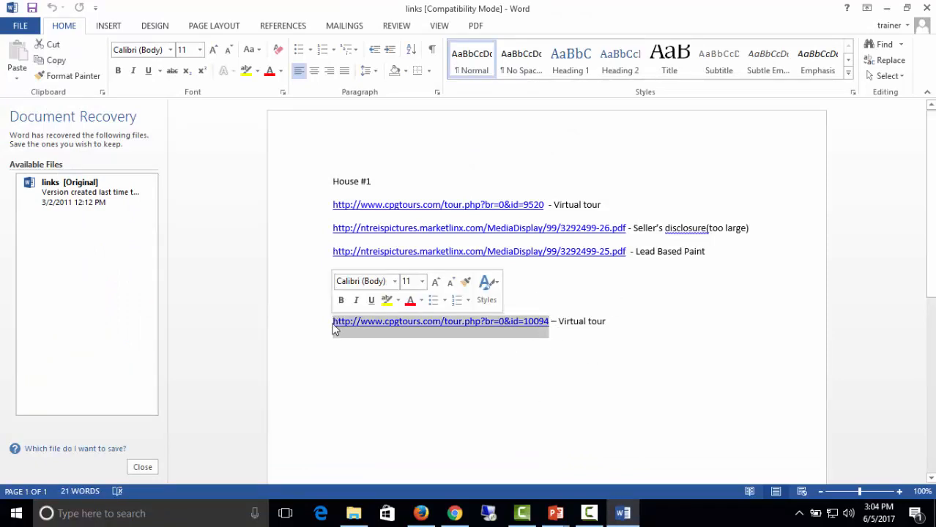
right_click(336, 326)
click(364, 92)
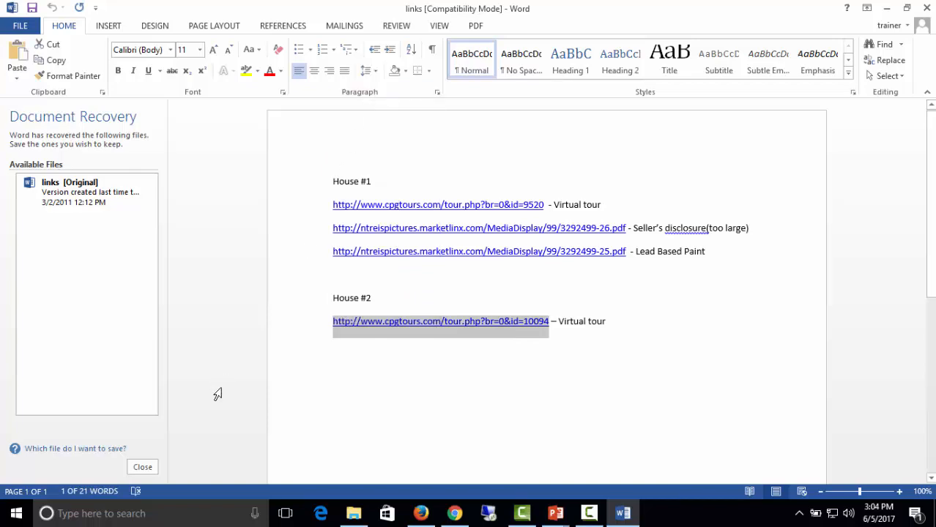
click(455, 513)
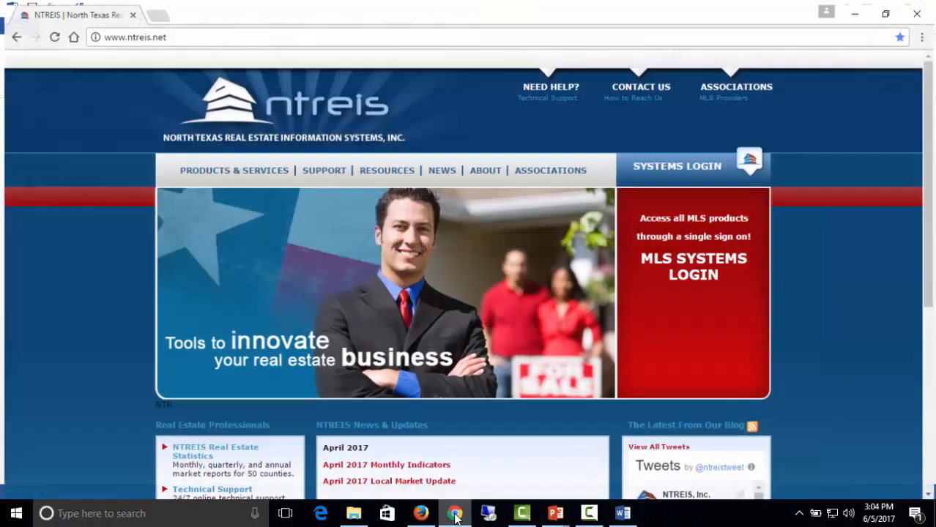
click(421, 514)
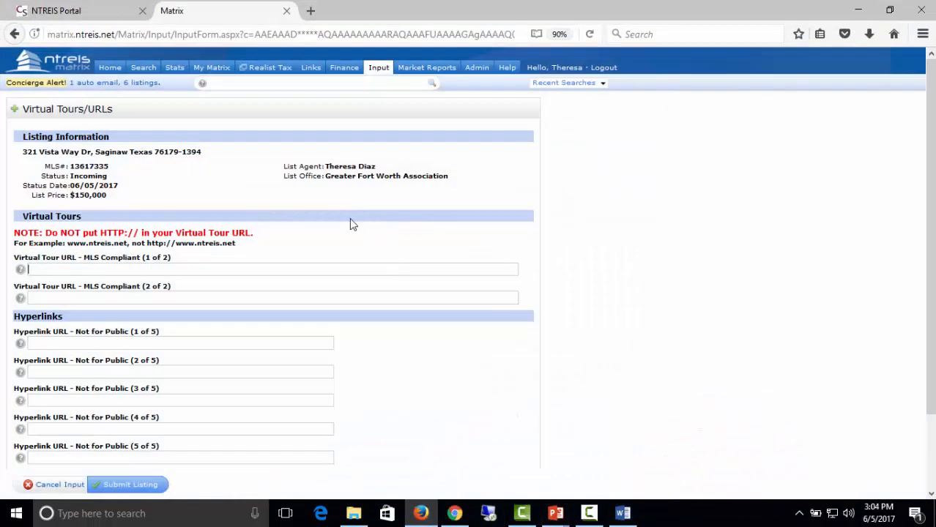
click(94, 269)
key(ctrl+v)
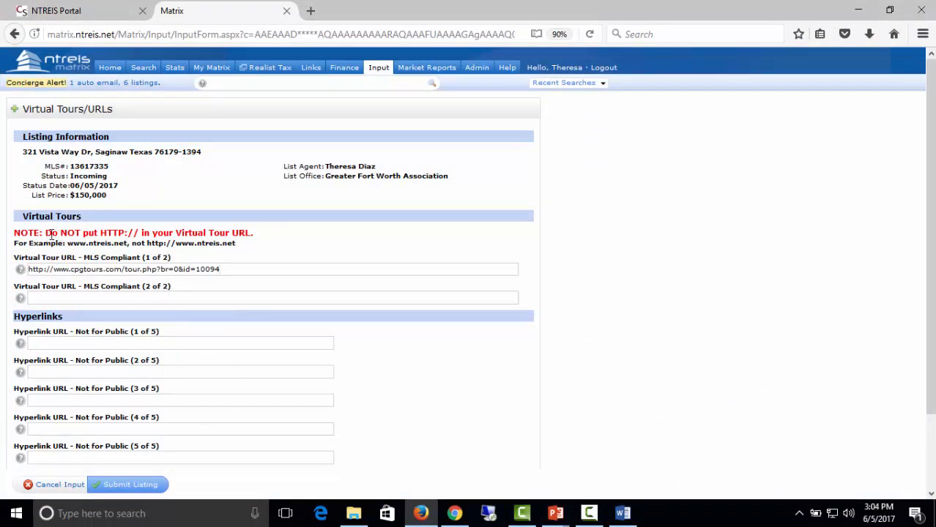
drag(46, 235, 139, 233)
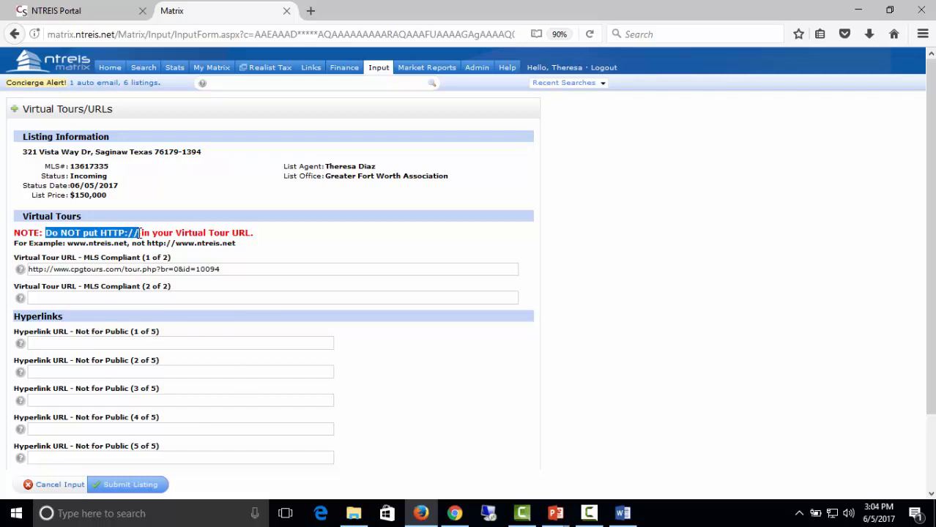
click(53, 268)
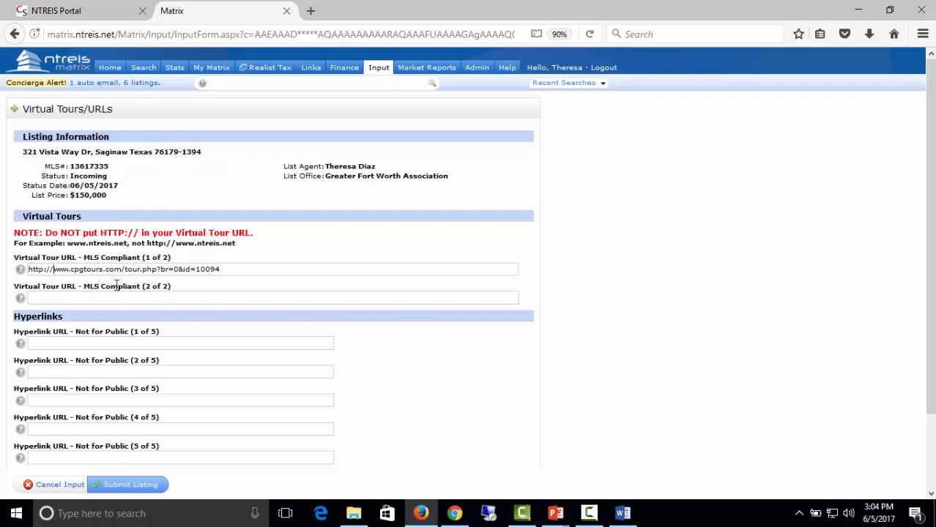
key(BackSpace)
key(BackSpace)
key(BackSpace)
key(BackSpace)
key(BackSpace)
key(BackSpace)
key(BackSpace)
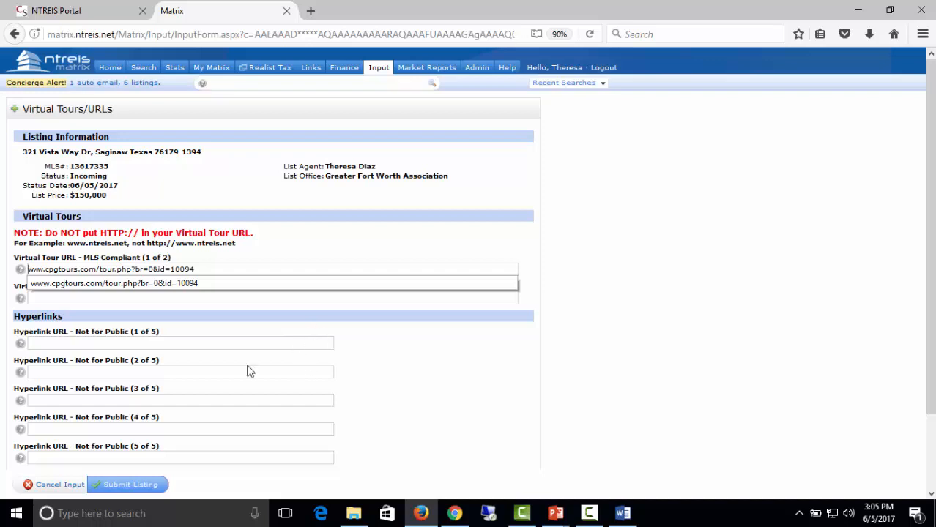
click(154, 493)
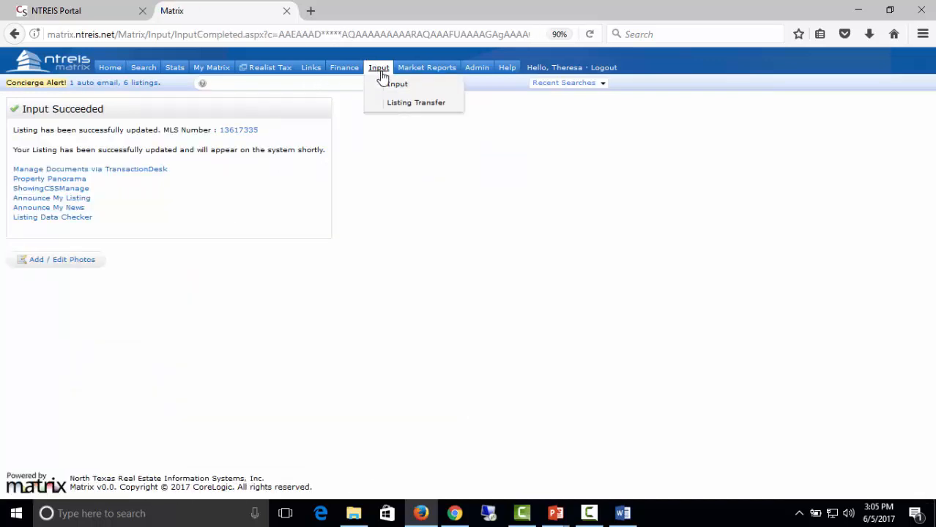
click(388, 83)
click(123, 176)
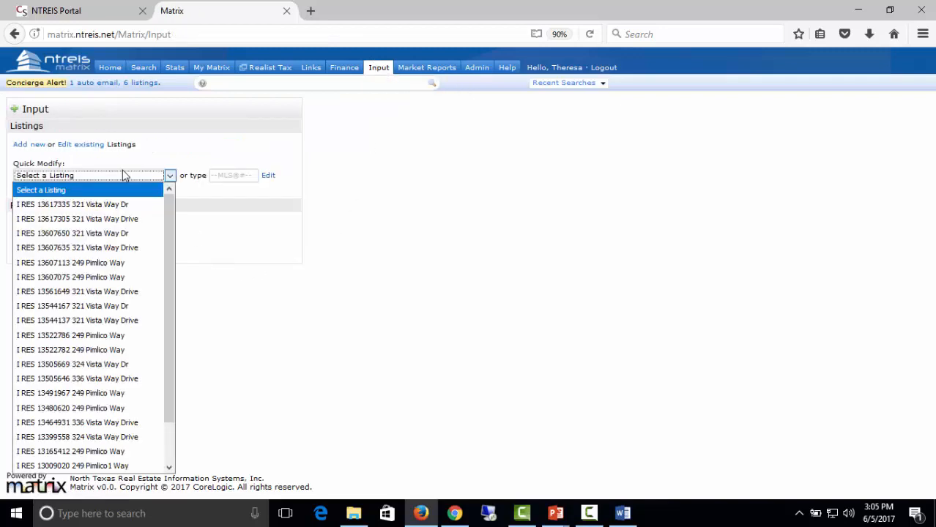
click(117, 205)
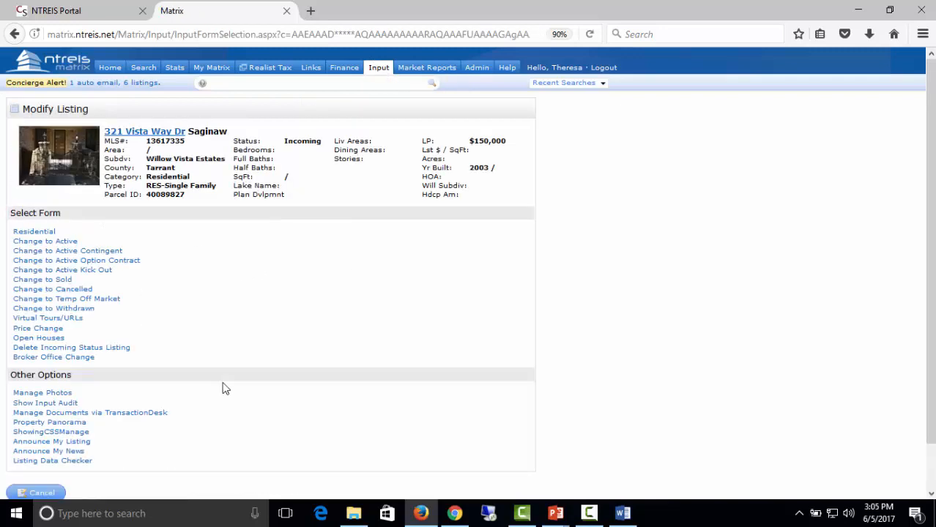
click(62, 319)
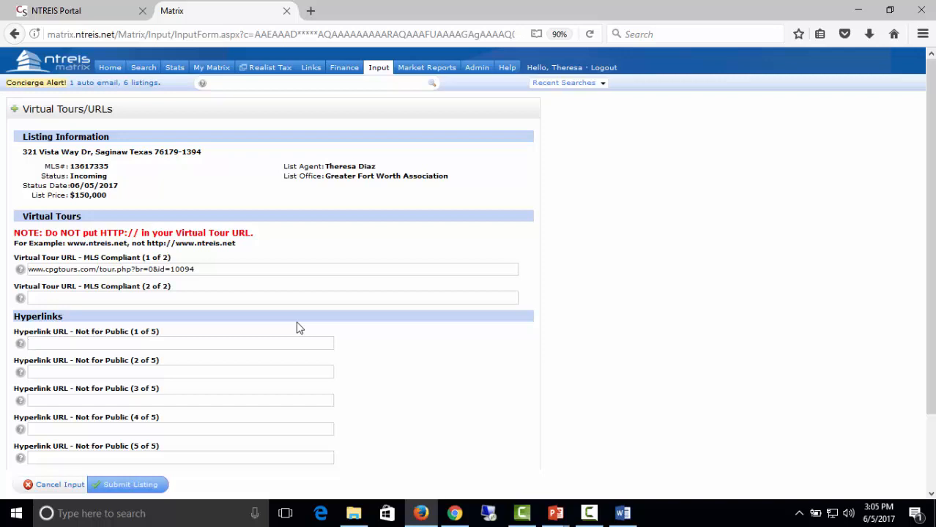
text(ww)
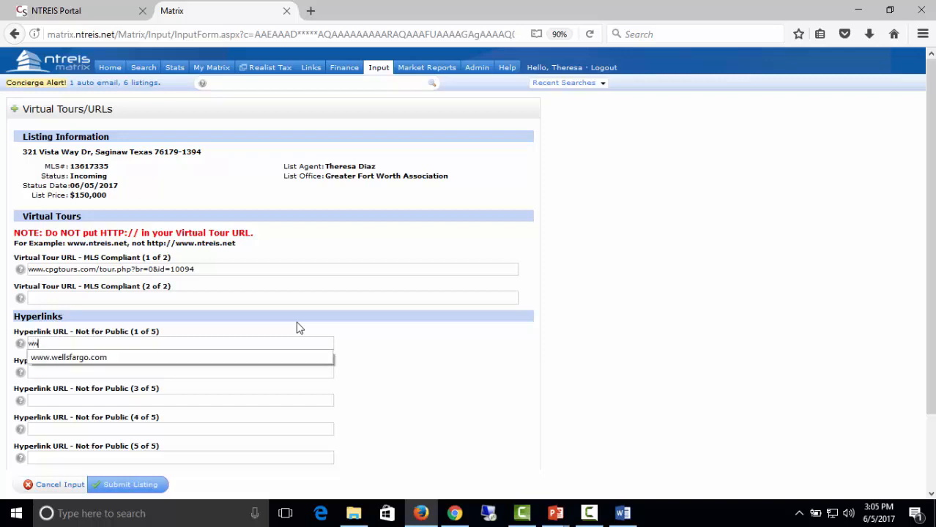
text(w.chase.com)
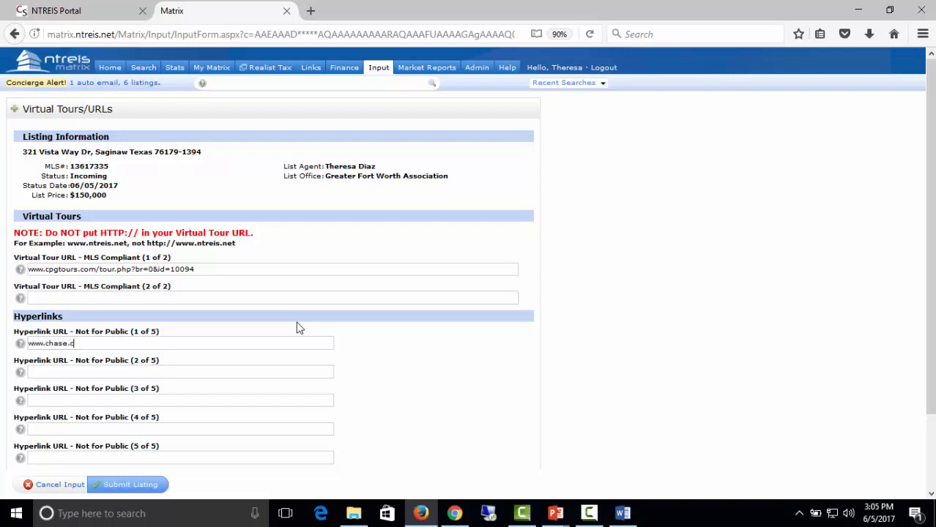
click(226, 373)
click(222, 373)
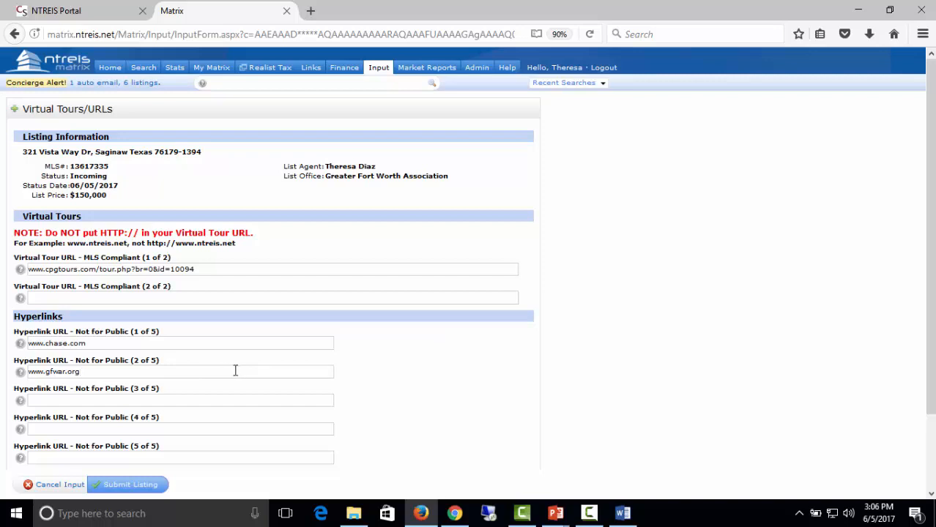
click(122, 487)
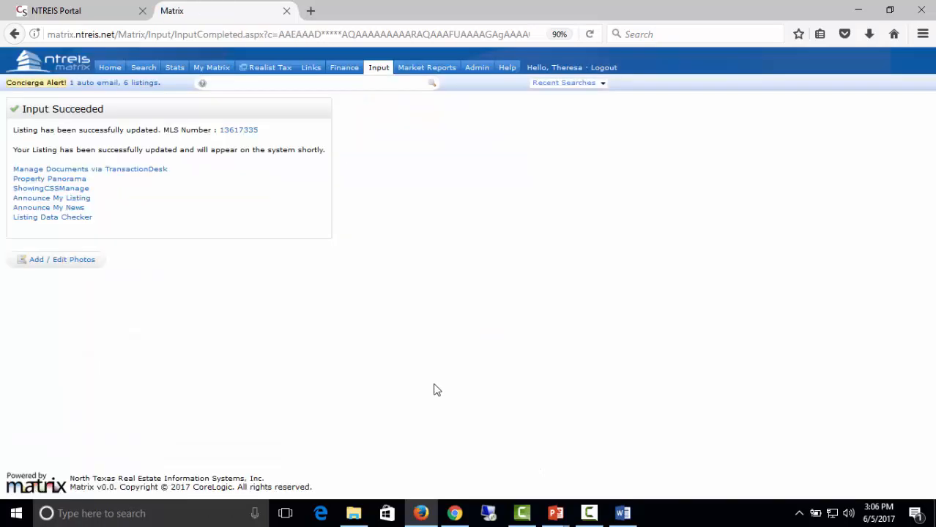
click(379, 67)
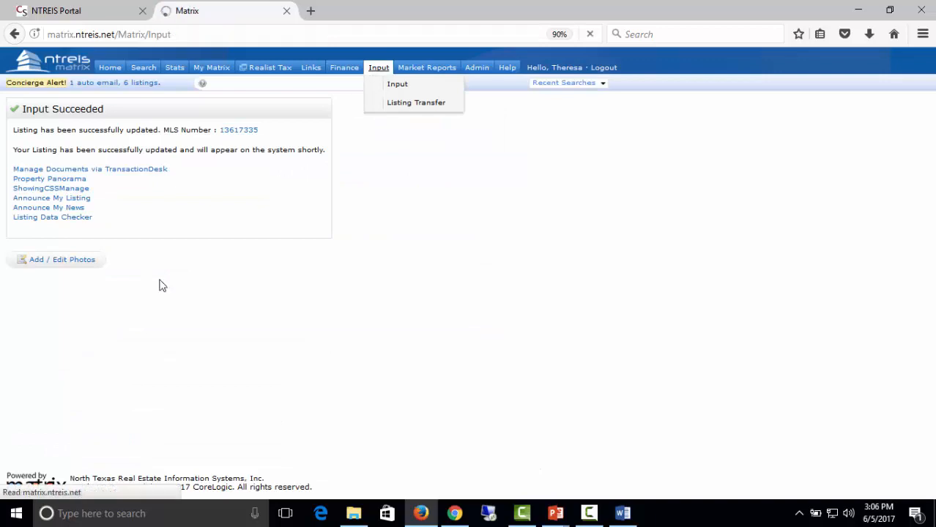
click(70, 176)
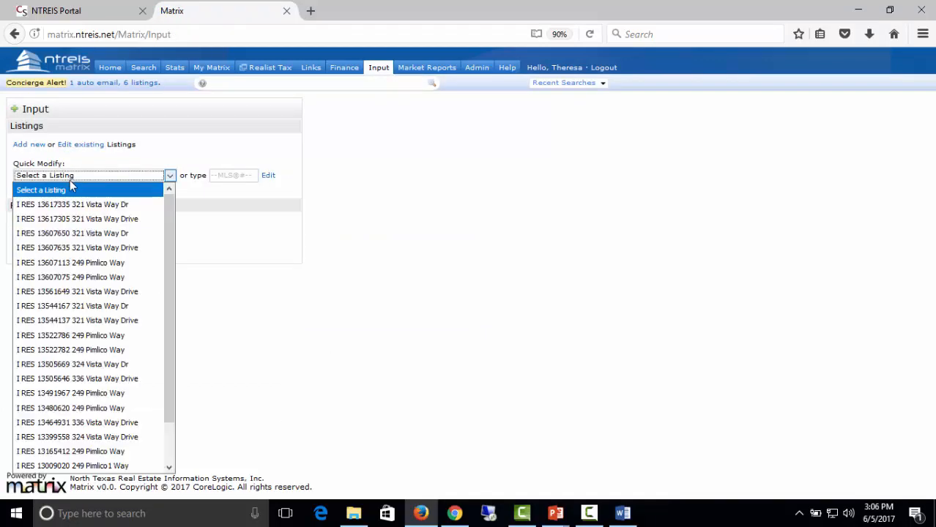
click(70, 204)
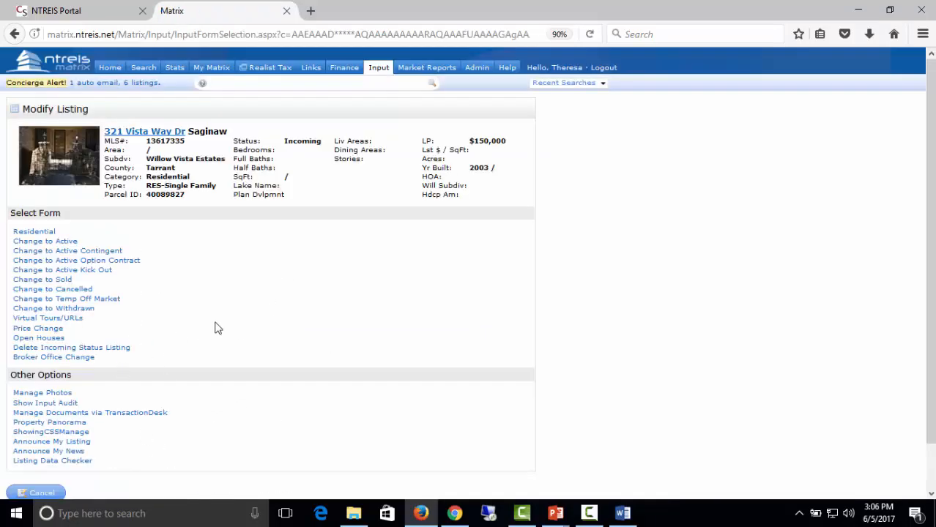
scroll(284, 378, down, 1)
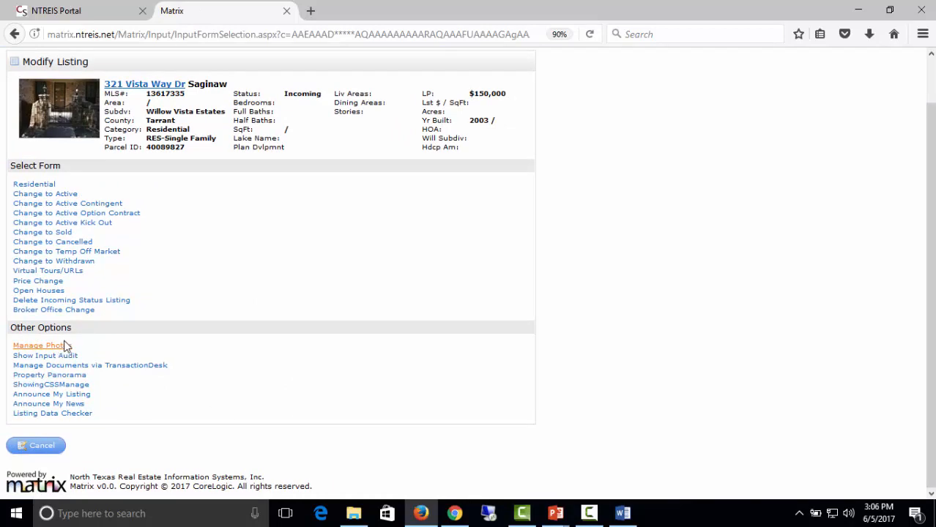
Delete the incoming listing with Delete Listing set to Yes, then return to Input.
click(107, 301)
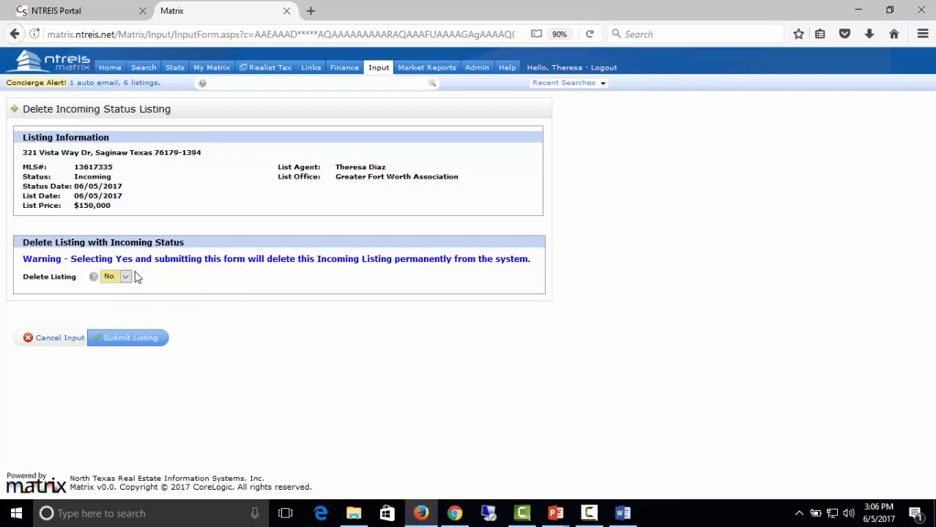
click(126, 276)
click(112, 307)
click(114, 340)
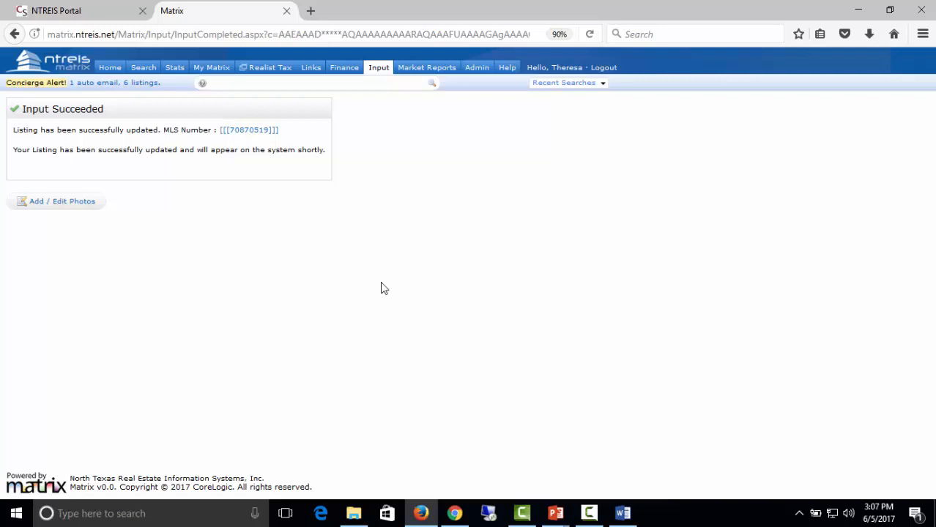
click(377, 69)
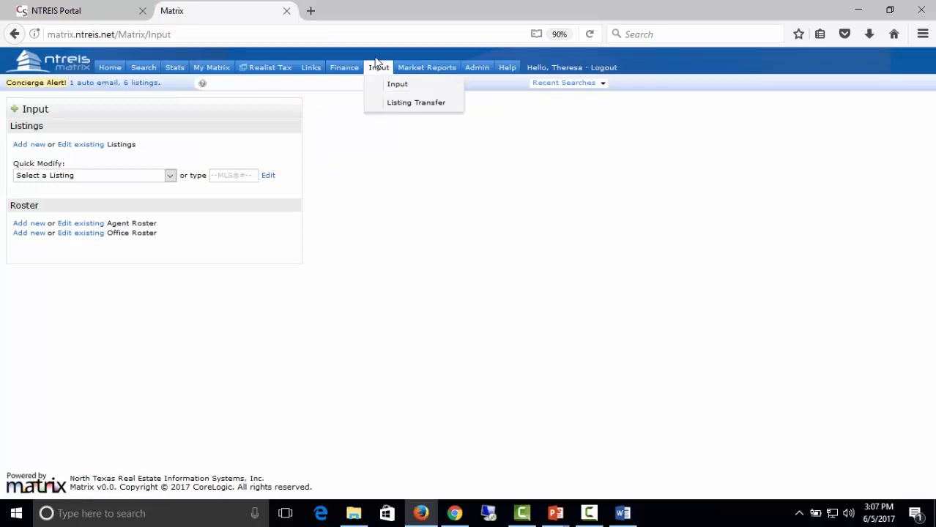
Go to Home and choose Search > Residential > Quick.
click(110, 68)
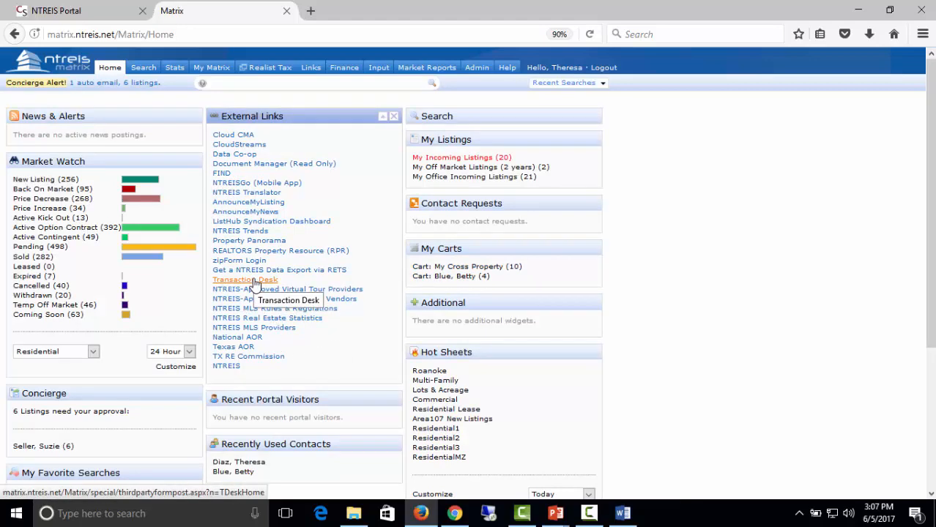
click(139, 68)
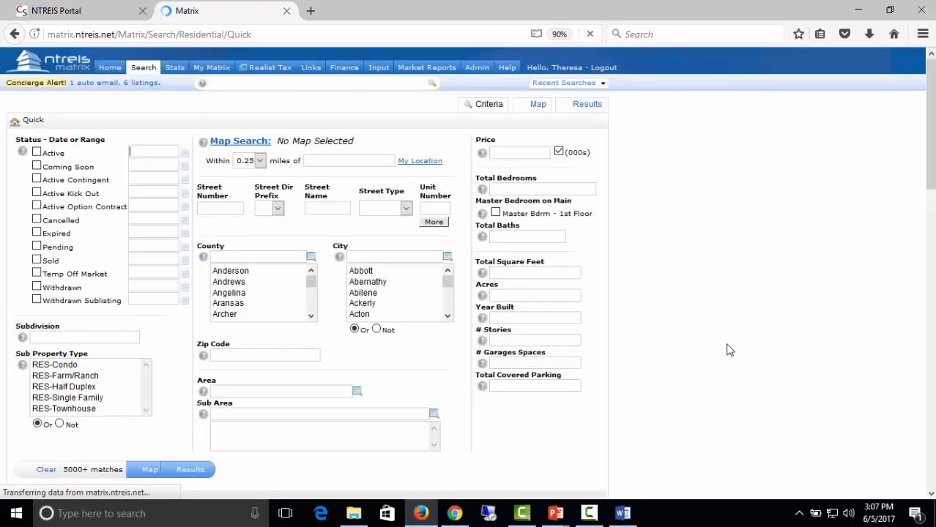
mouse_move(144, 73)
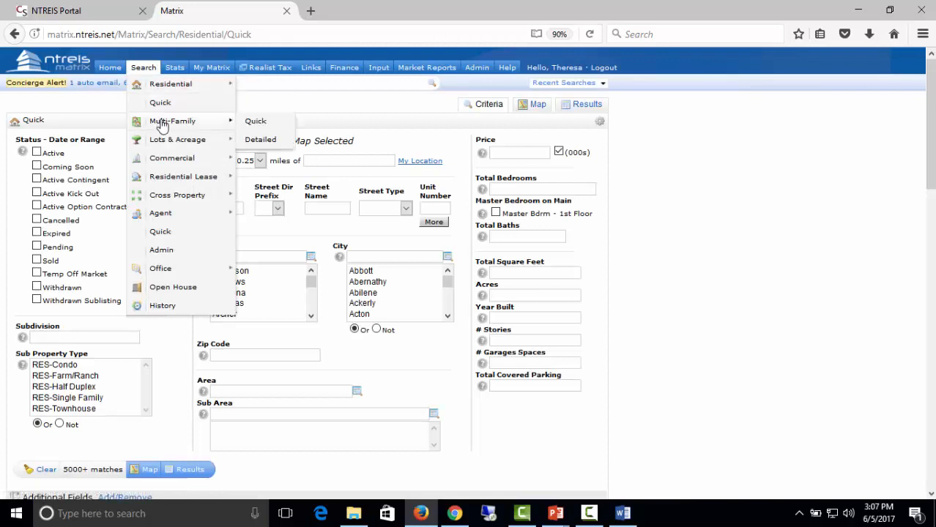
mouse_move(213, 141)
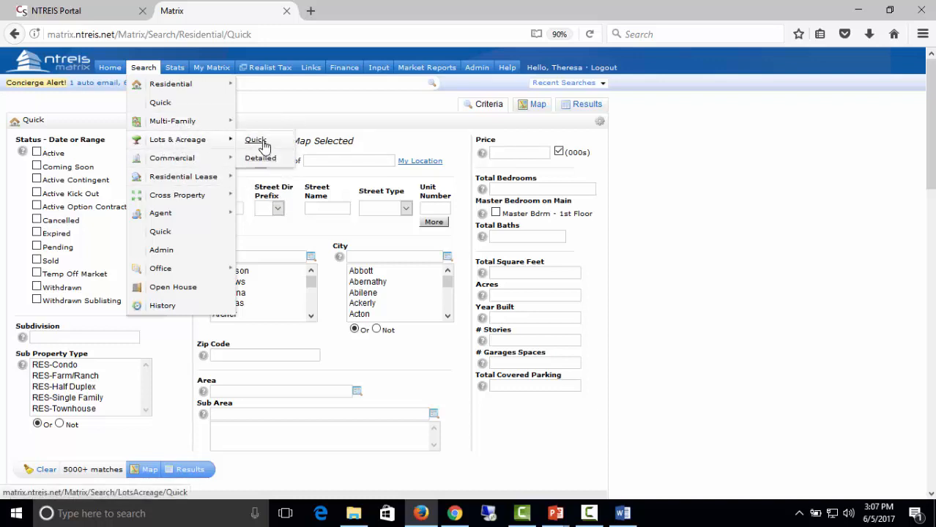
mouse_move(202, 123)
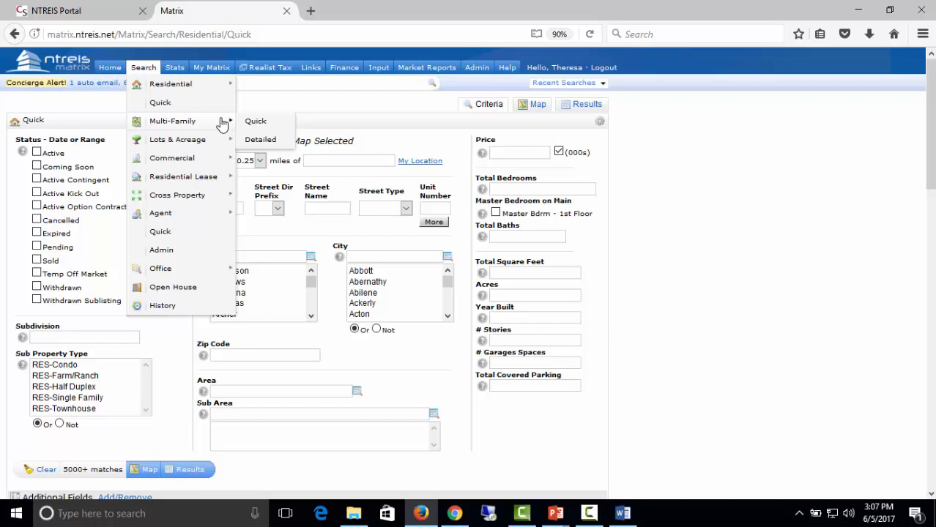
click(160, 103)
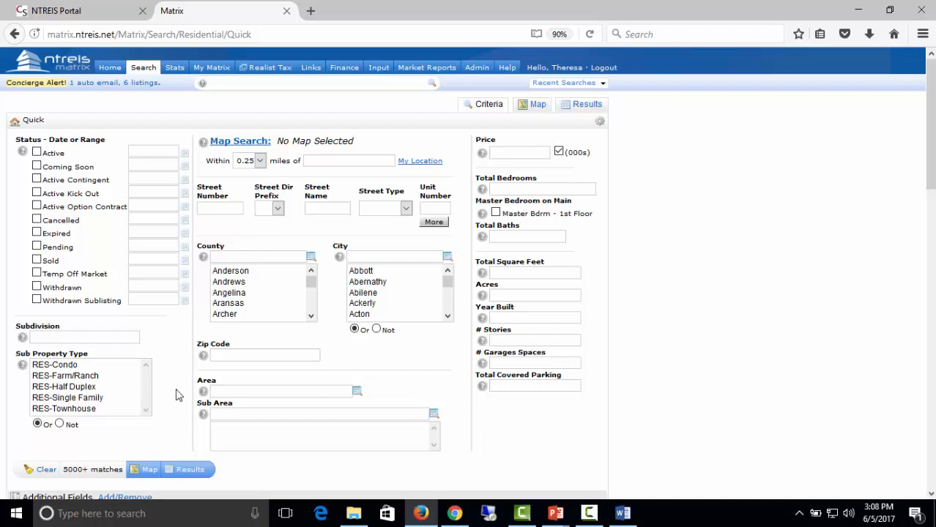
click(601, 127)
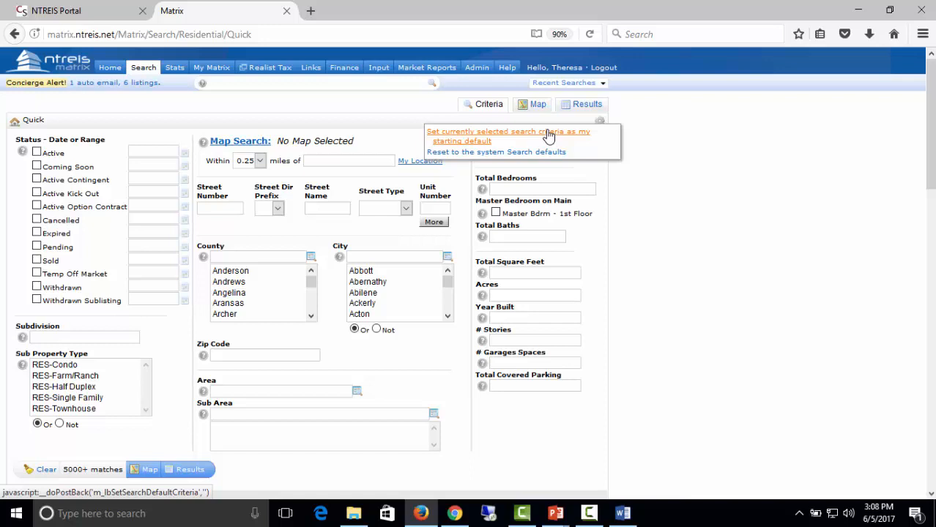
mouse_move(143, 68)
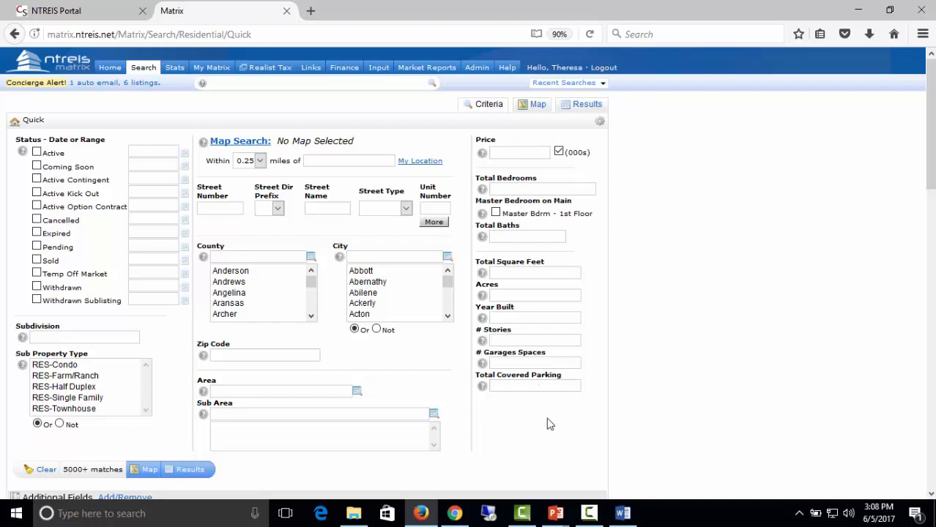
click(46, 469)
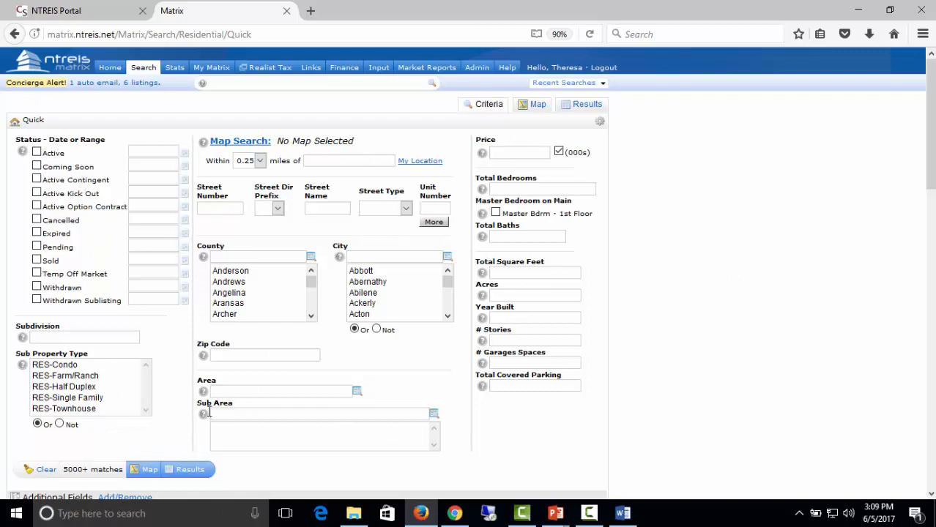
click(42, 472)
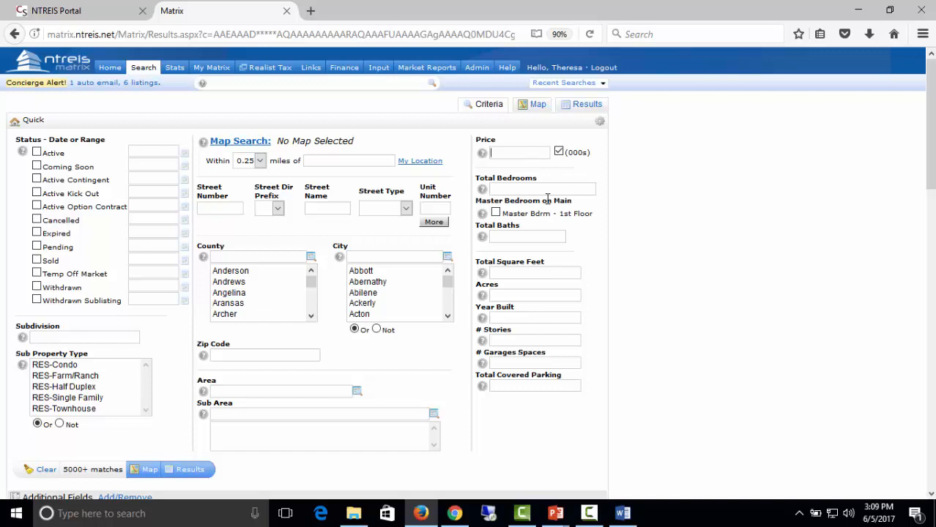
Enter a price of 150 and restrict the search to Active listings.
text(150)
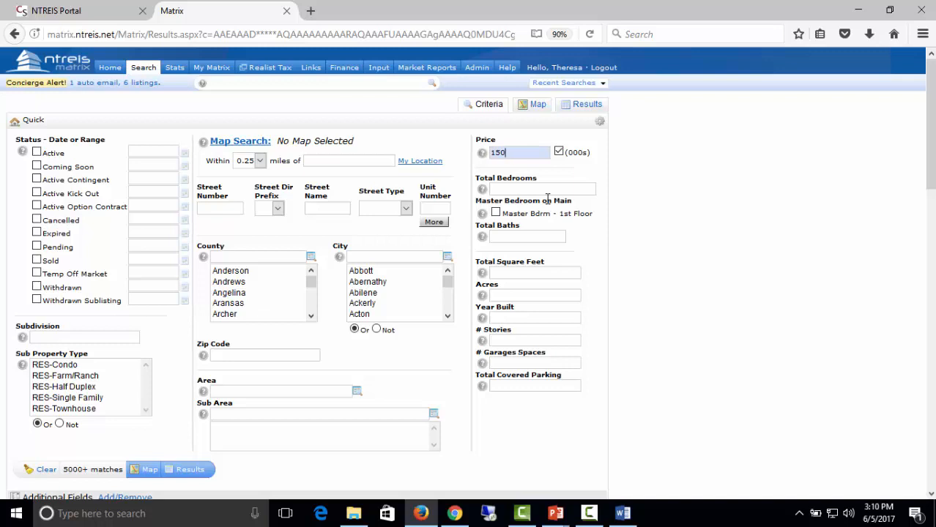
click(37, 153)
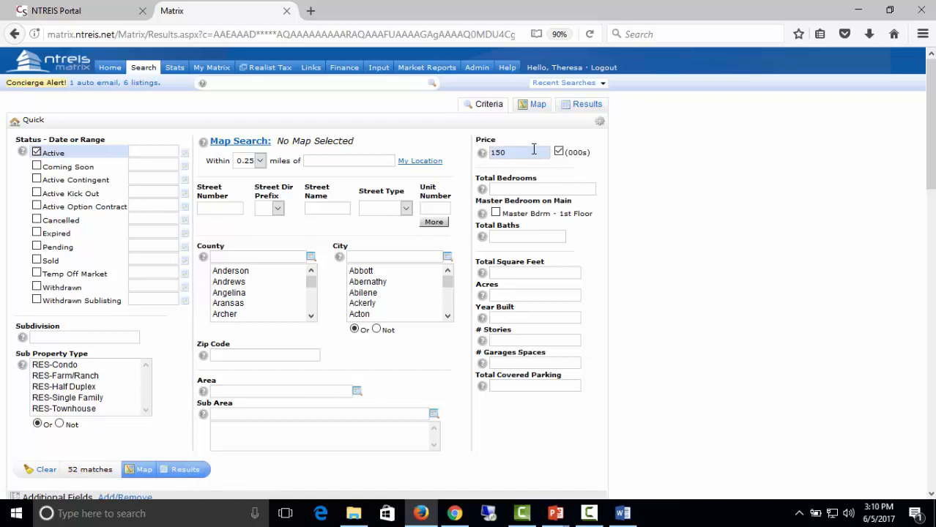
Try price ranges 150-155 and 1000+, settling on a price of 100 thousand.
mouse_move(534, 149)
click(529, 151)
text(-155)
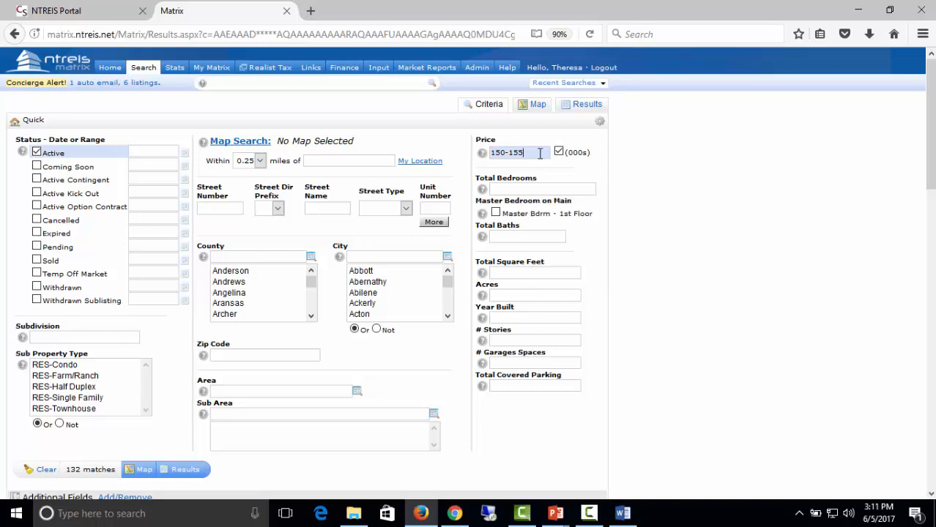
drag(540, 152, 460, 144)
text(1000+)
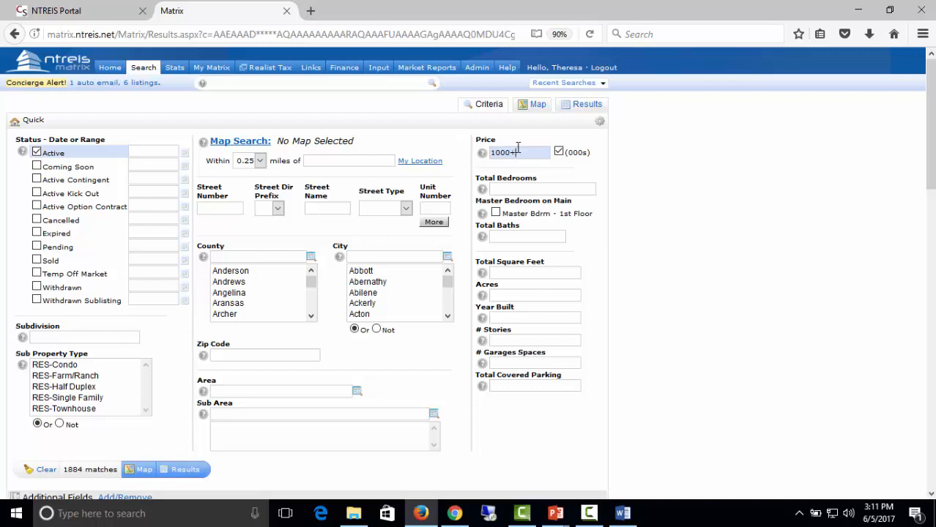
mouse_move(518, 149)
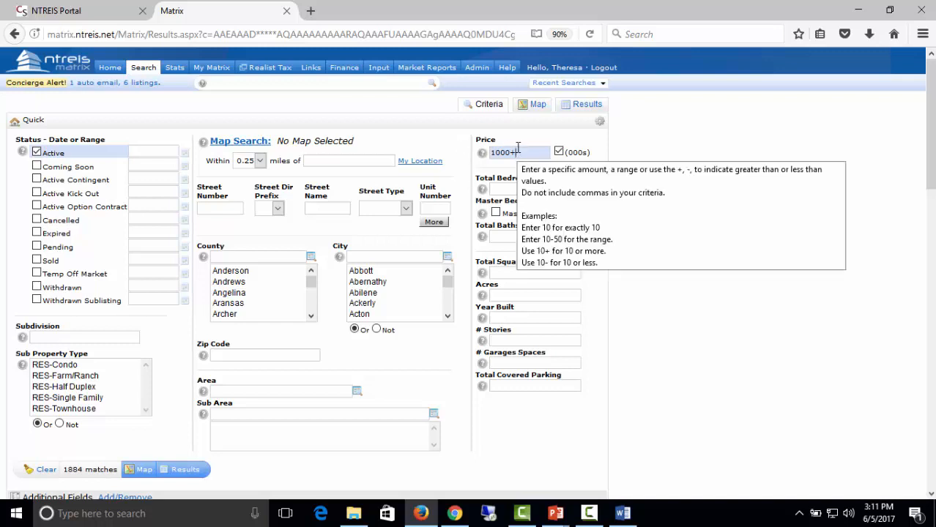
key(BackSpace)
key(BackSpace)
text(-)
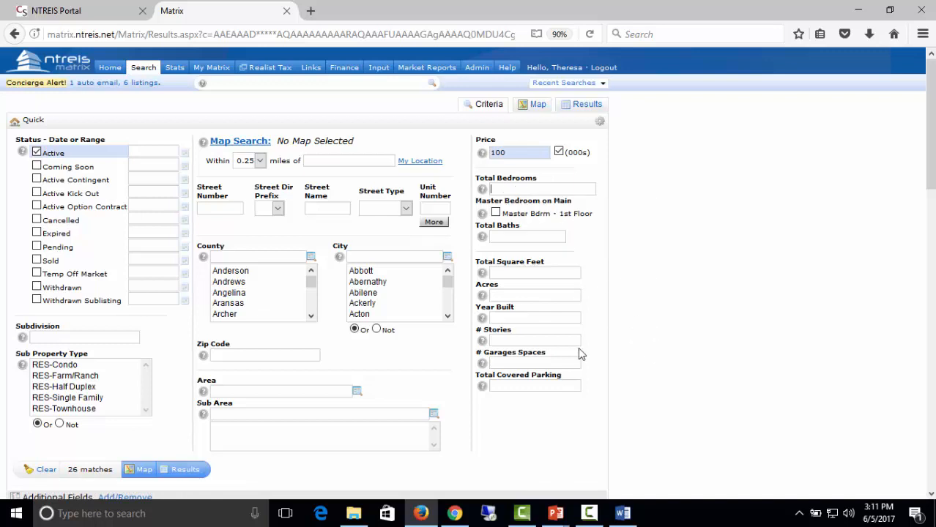
mouse_move(579, 344)
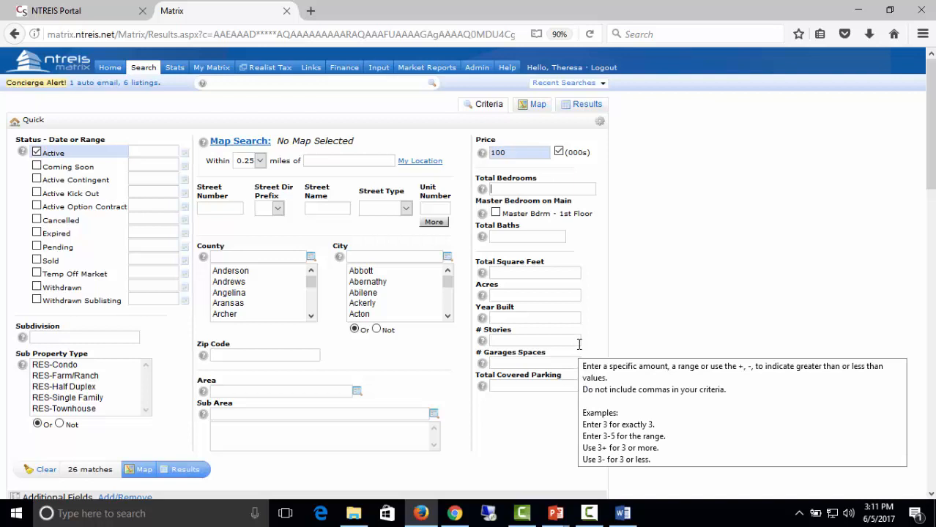
Require 3 total bedrooms, checking the bedrooms help and testing a 3-4 range first.
text(3)
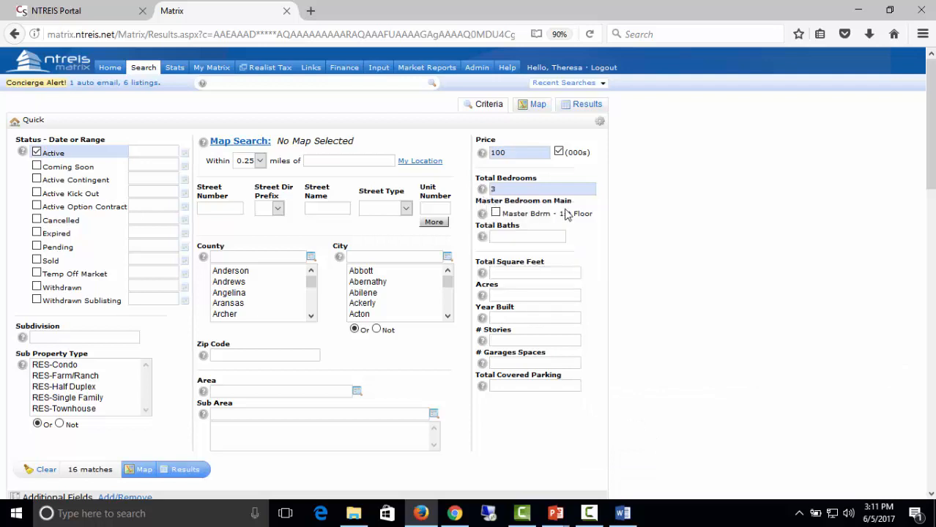
click(482, 189)
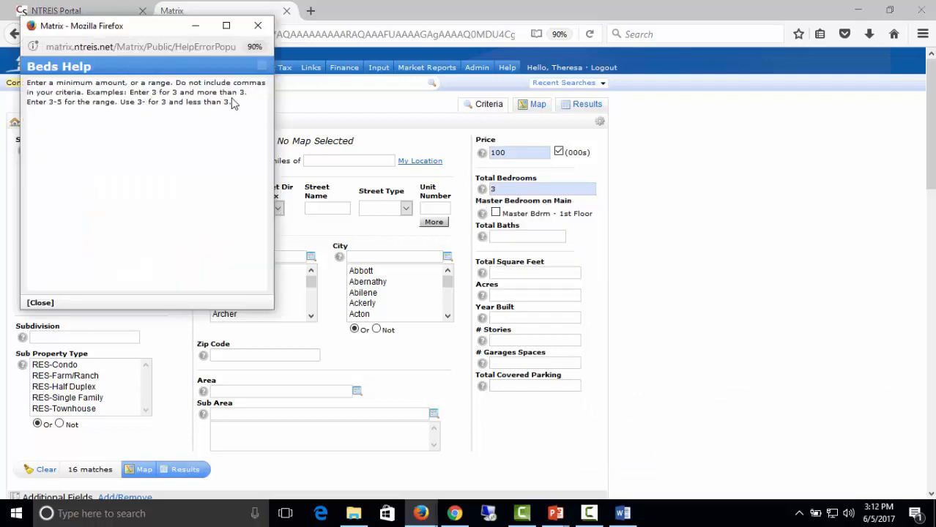
click(258, 28)
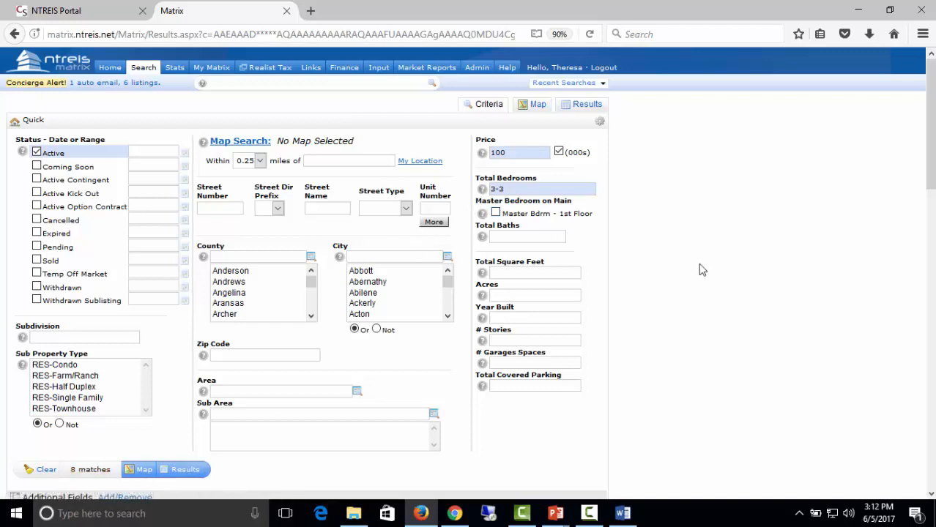
key(BackSpace)
text(4)
key(BackSpace)
key(BackSpace)
mouse_move(569, 292)
Enter 2.1 as Total Baths, refresh the match count, and trim the baths value.
text(2)
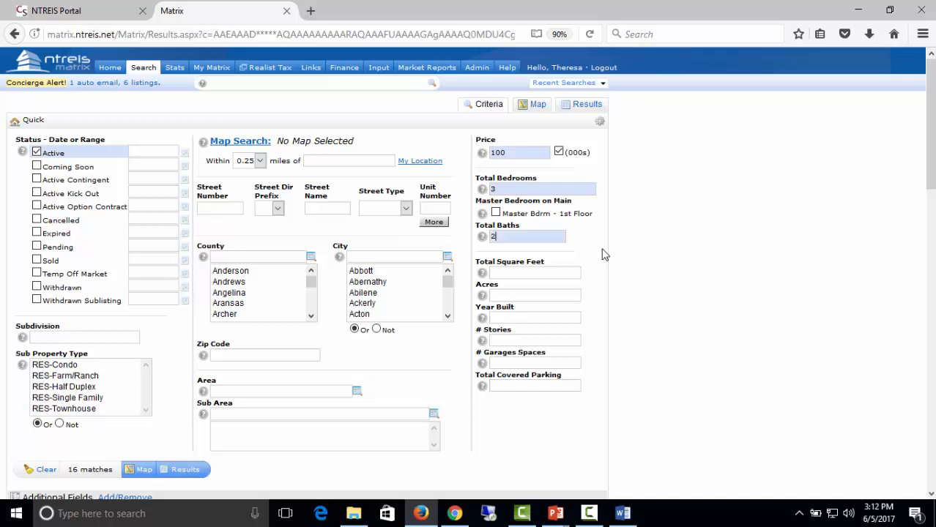
text(.1)
click(520, 240)
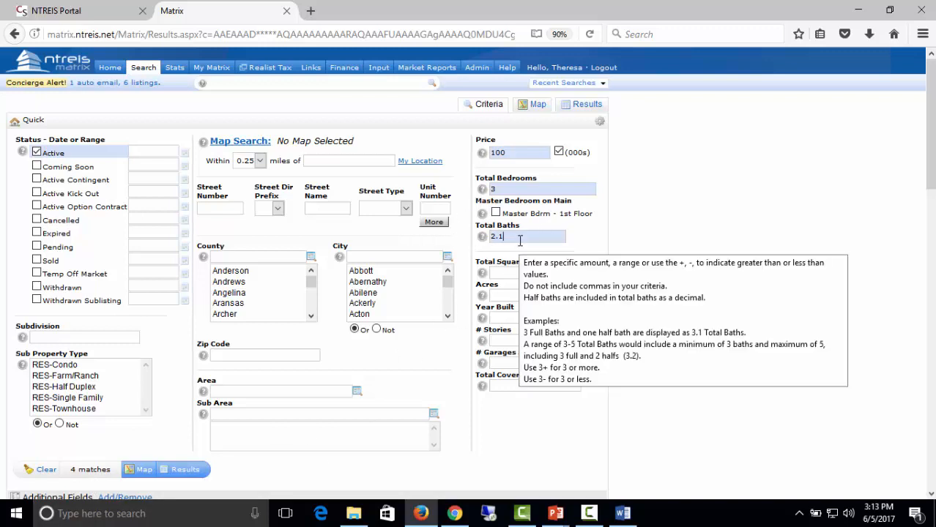
click(615, 265)
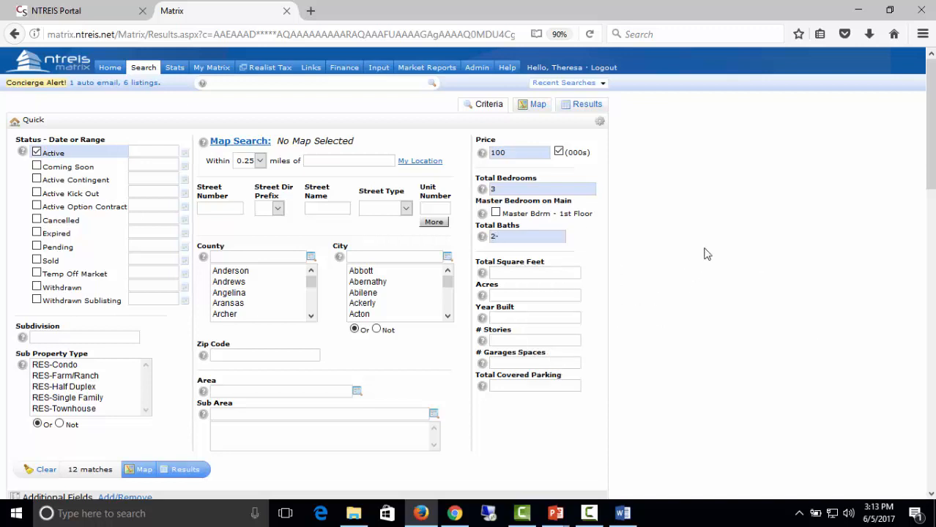
key(BackSpace)
key(BackSpace)
mouse_move(482, 238)
Change the price from 100 to 150 and make Total Baths a 2-3 range.
click(509, 155)
key(BackSpace)
key(BackSpace)
text(50)
click(530, 236)
text(-3)
Enter street number 321 in the existing search form.
click(209, 207)
text(321)
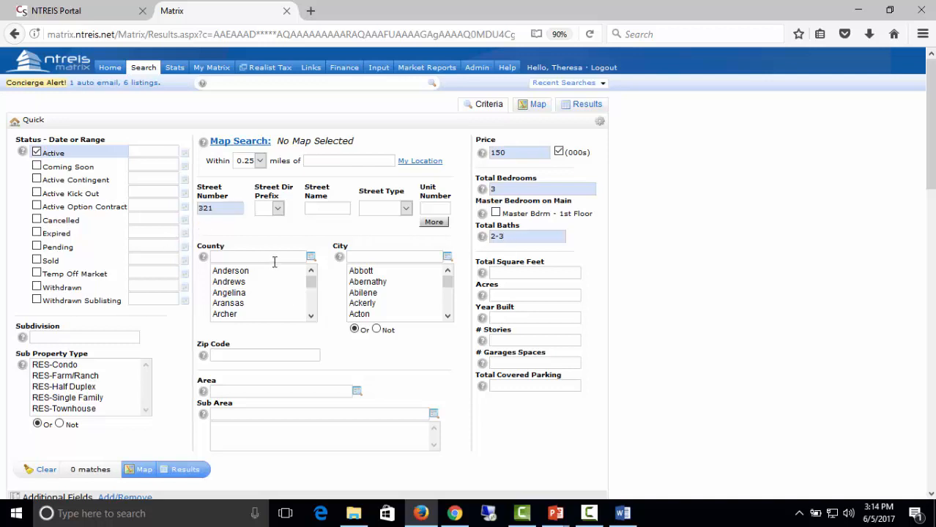
click(310, 209)
Clear all criteria, enter street number 321 and street name vista*, and show the results.
click(44, 473)
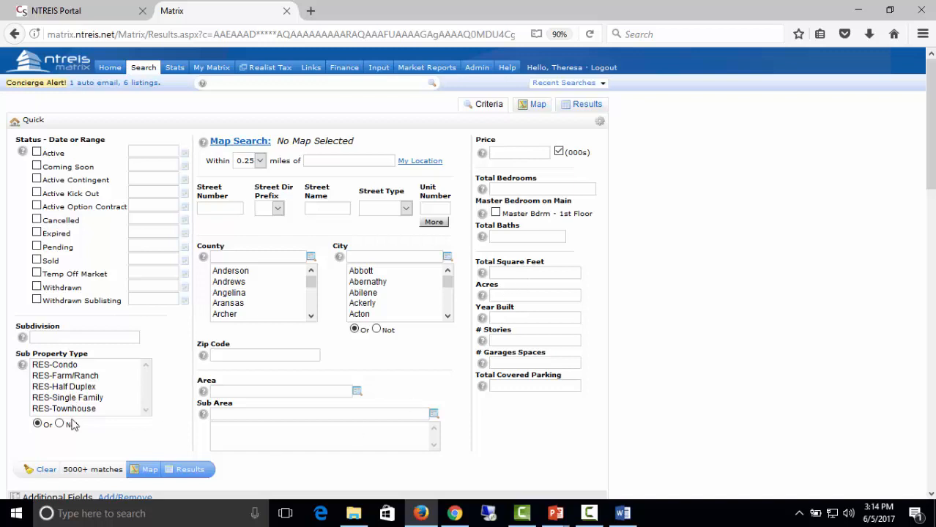
click(236, 210)
key(Tab)
key(Tab)
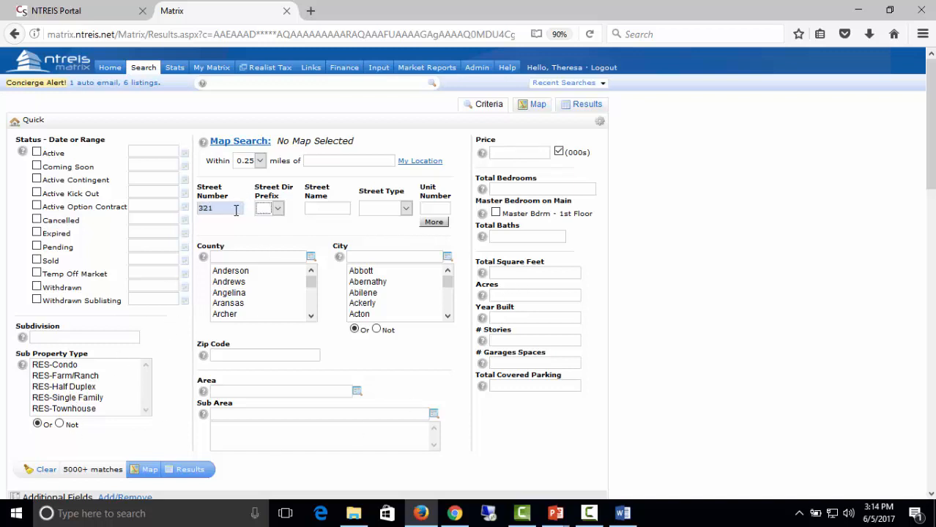
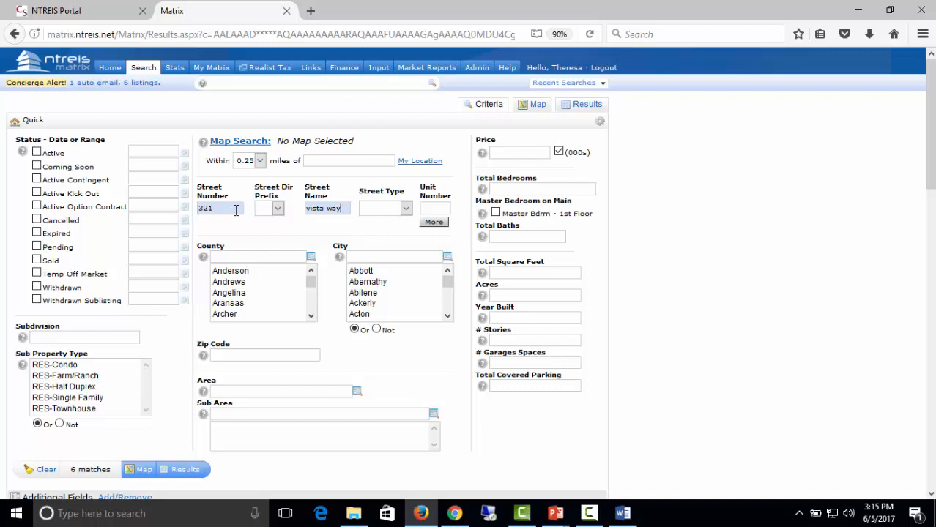
text(*)
click(188, 471)
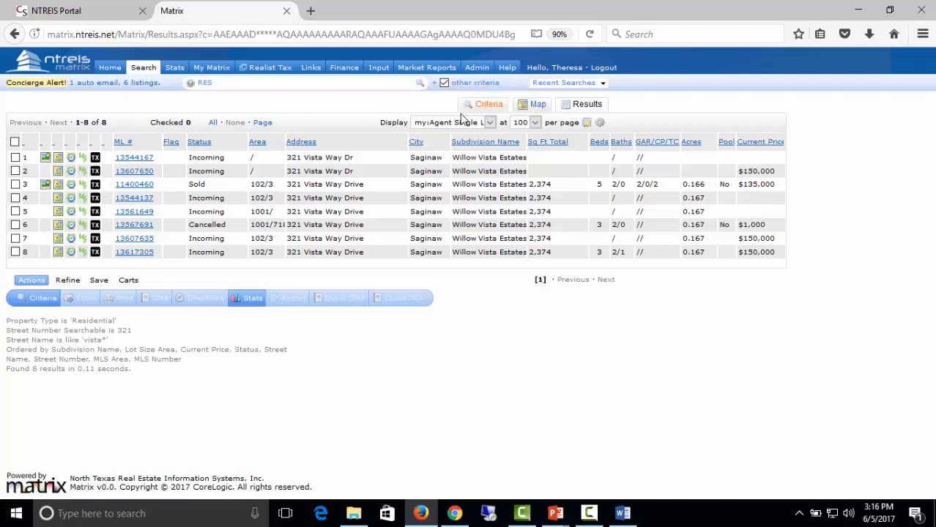
Back on the criteria form, delete 321 and vista* and enter bird as the street name.
click(487, 107)
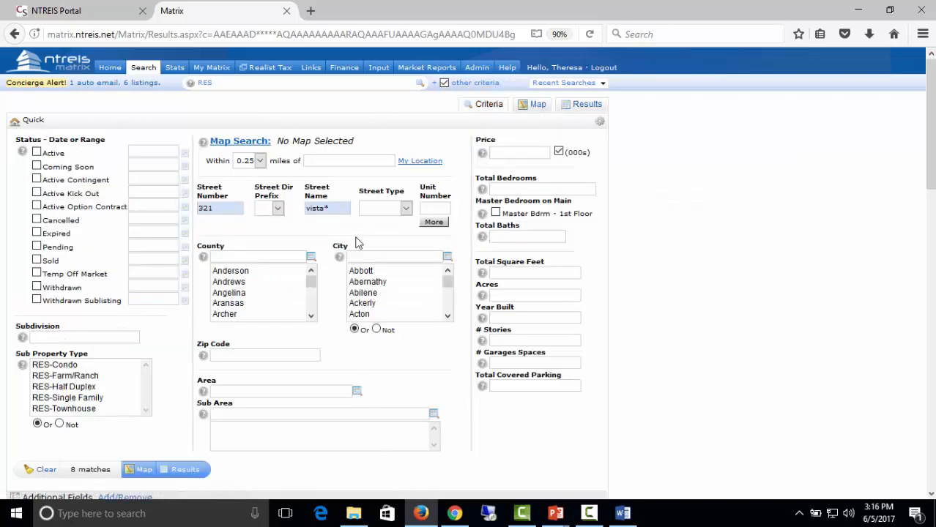
drag(241, 206, 108, 171)
key(BackSpace)
drag(344, 209, 306, 210)
key(BackSpace)
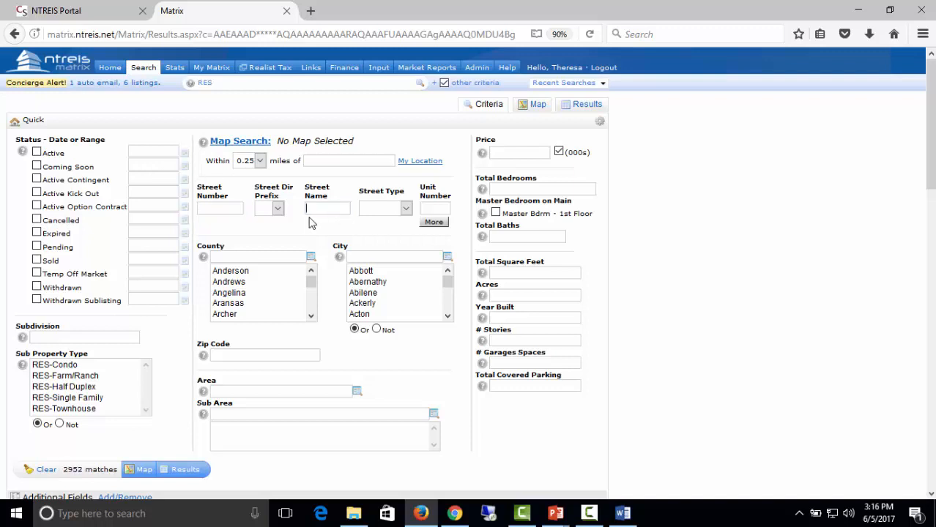
text(bird)
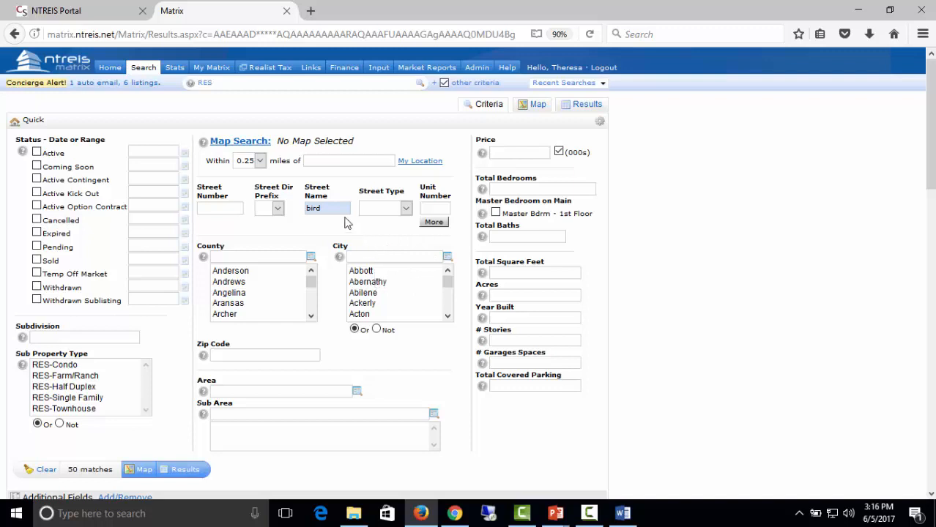
drag(336, 209, 256, 199)
key(BackSpace)
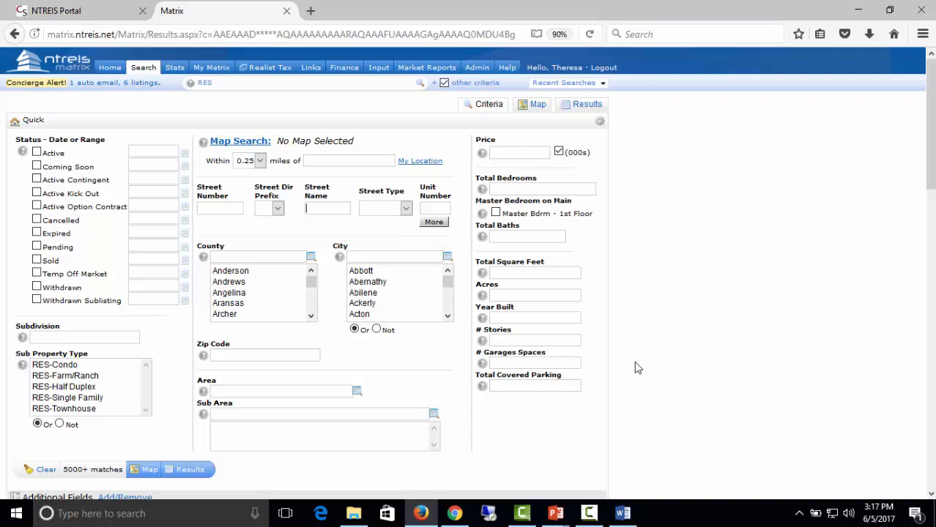
text(bird)
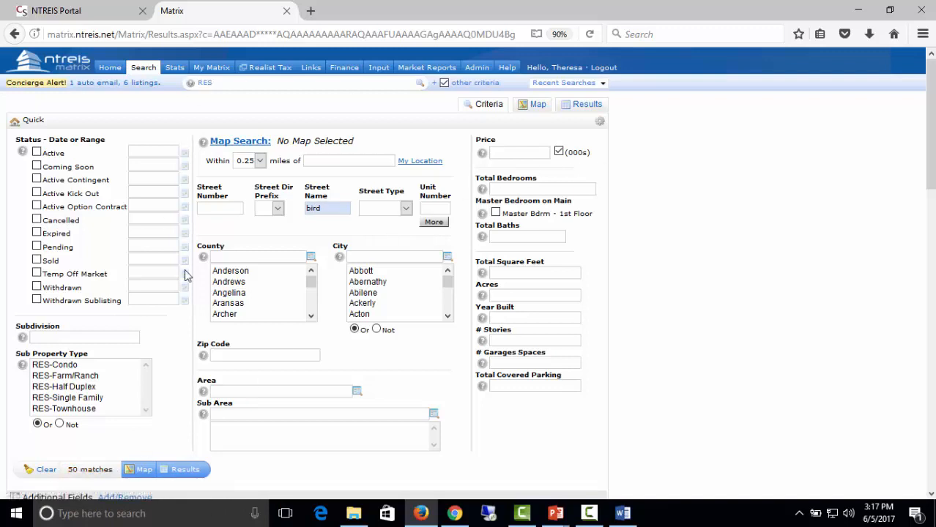
Clear all criteria, re-enter bird as the street name, and list the 50 results.
click(44, 470)
click(331, 208)
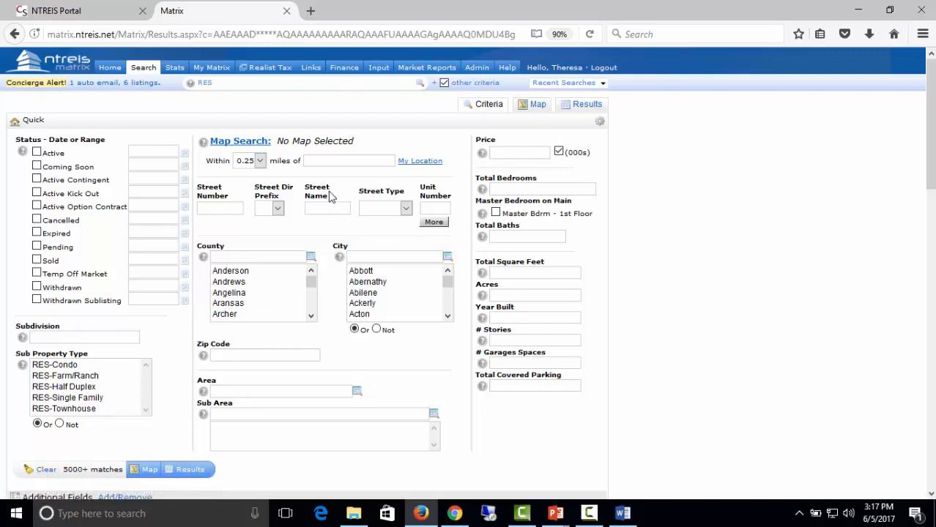
text(bird)
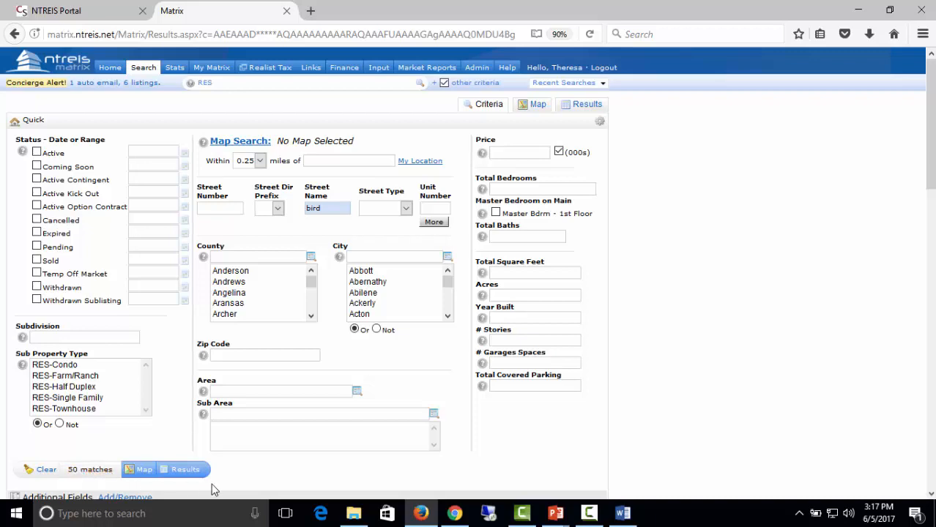
click(185, 470)
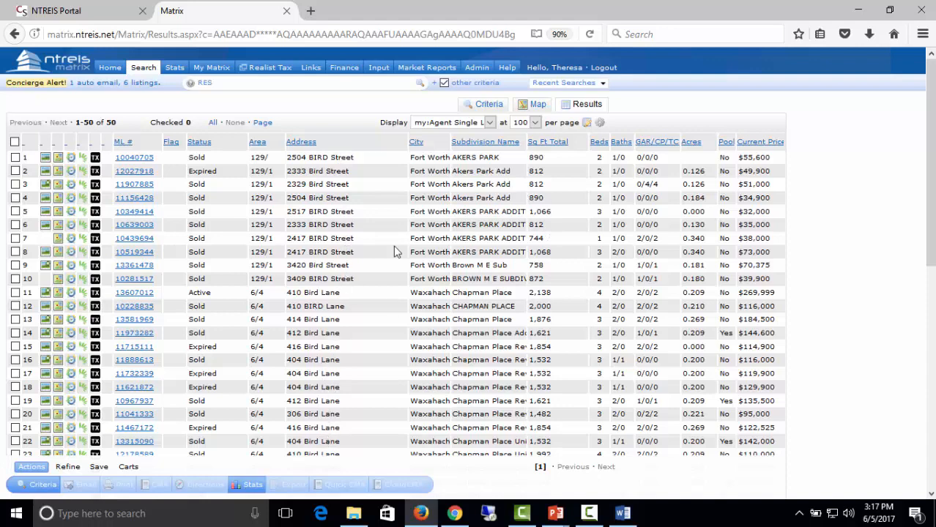
Change the street name to bird*, list the 498 results, and scroll through them.
click(485, 104)
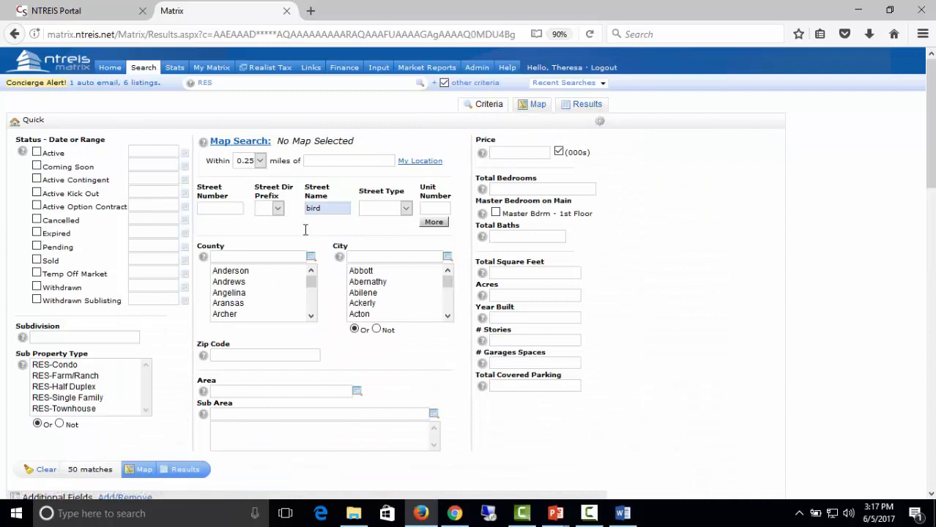
click(337, 208)
text(*)
click(176, 472)
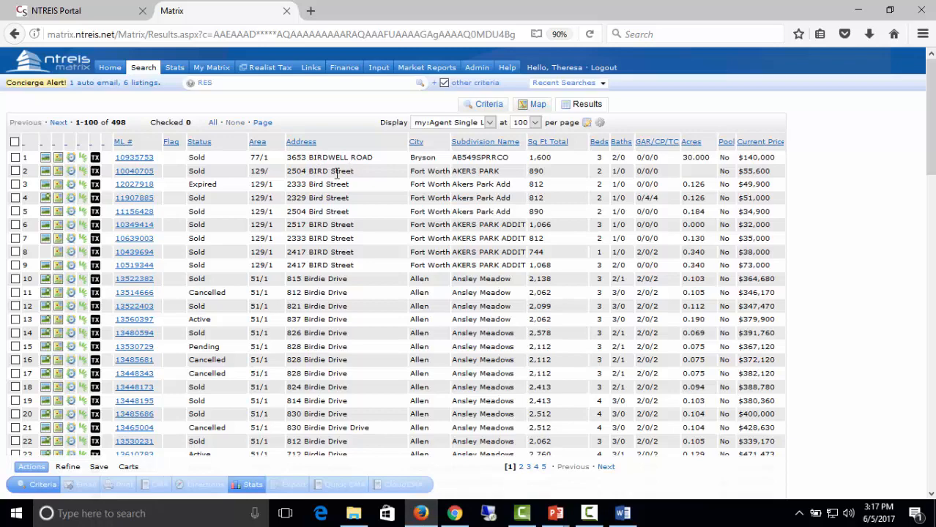
scroll(324, 381, down, 5)
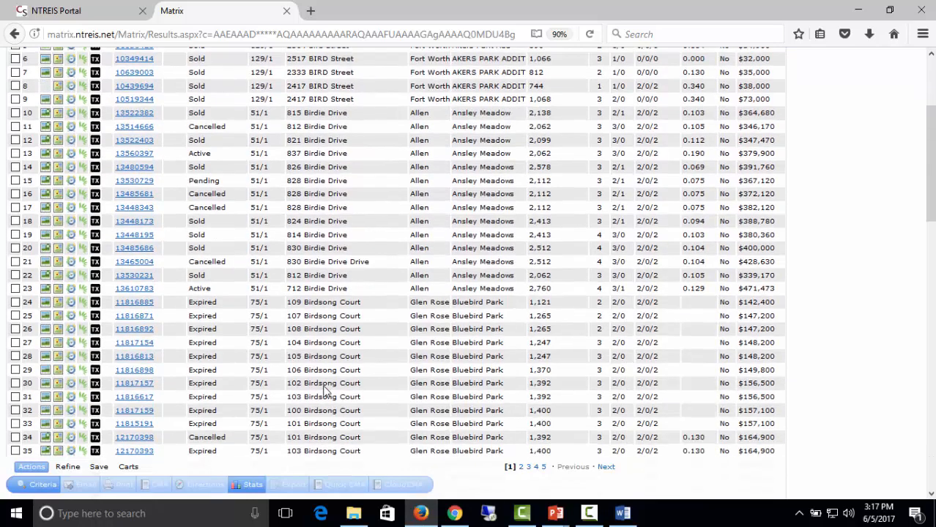
scroll(344, 351, down, 3)
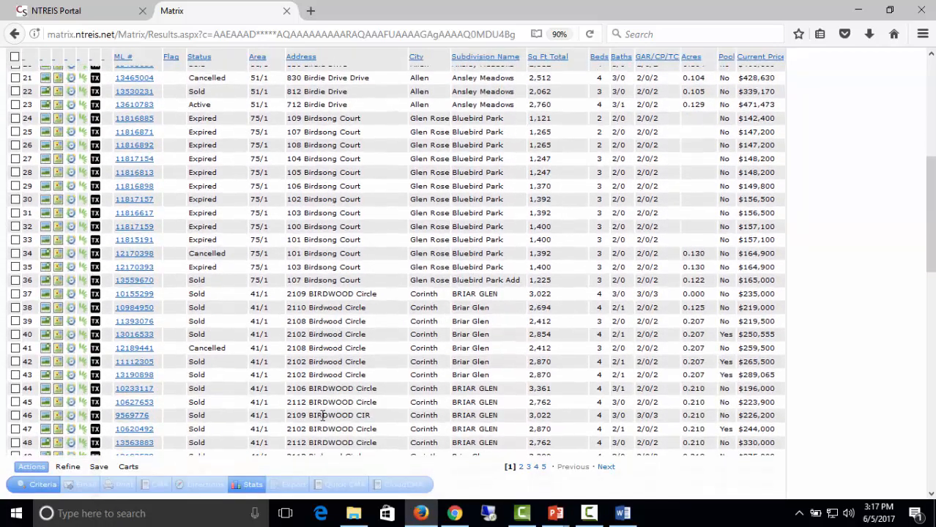
scroll(344, 387, down, 3)
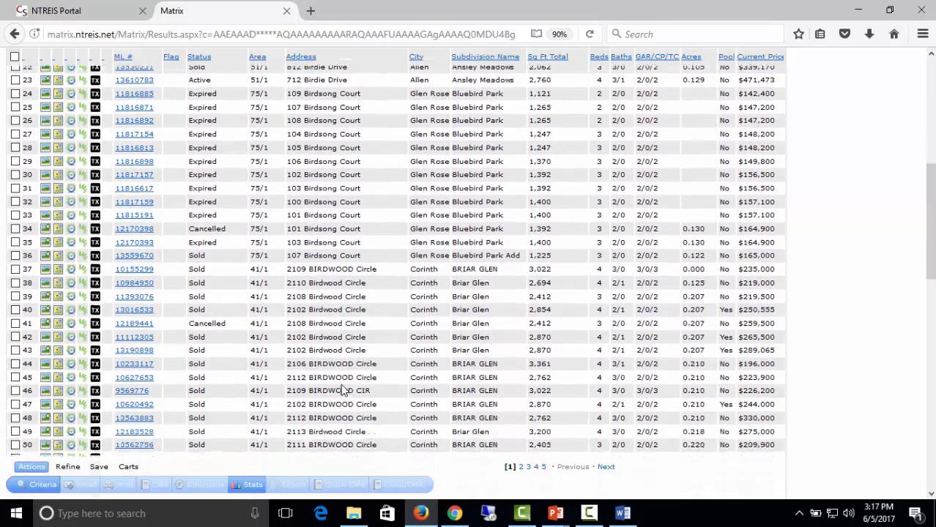
scroll(343, 384, down, 3)
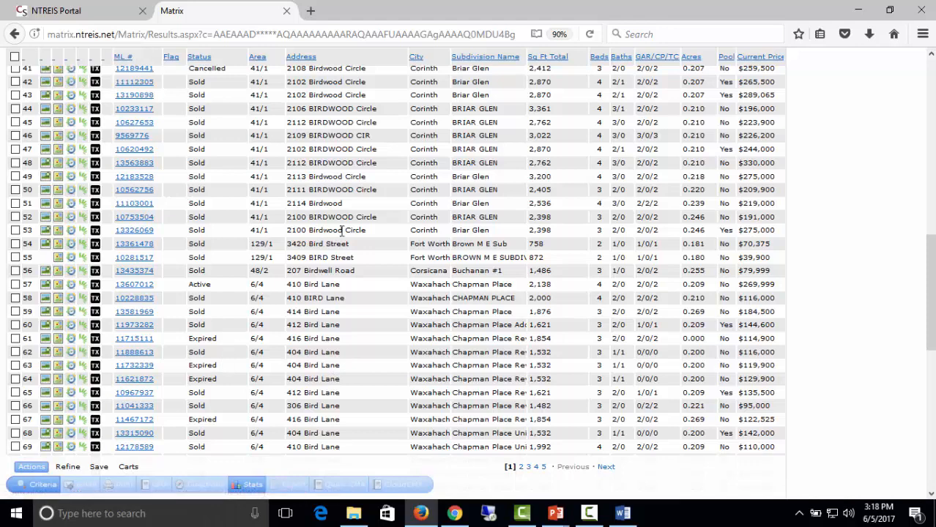
click(44, 485)
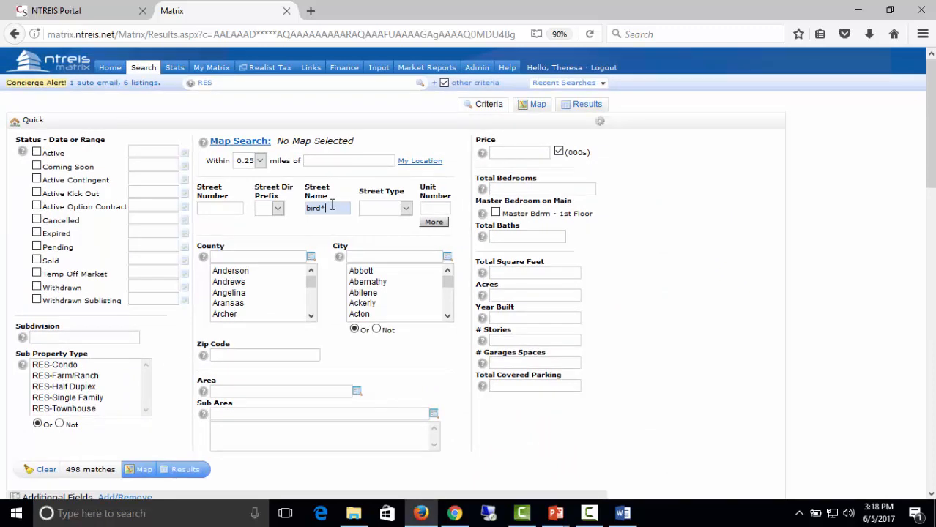
Drop the trailing asterisk and run the *bird search for 3546 results.
key(BackSpace)
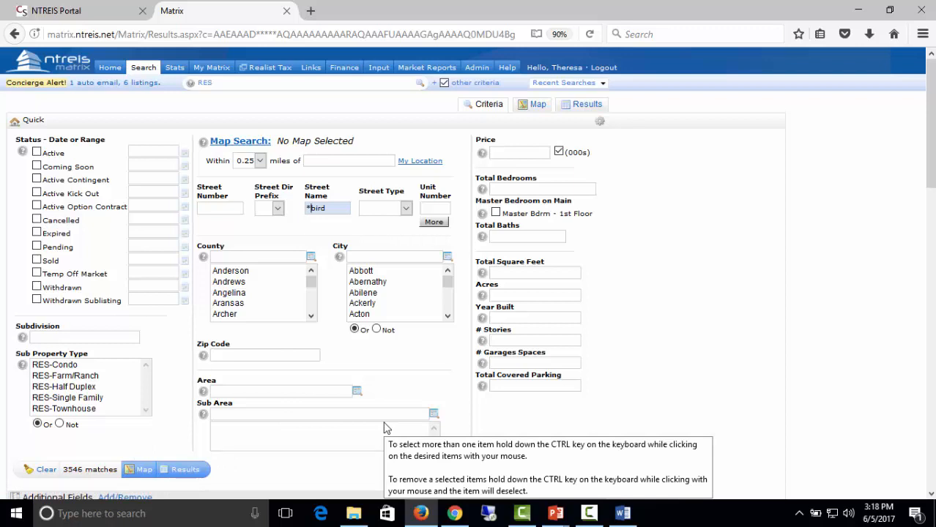
click(187, 473)
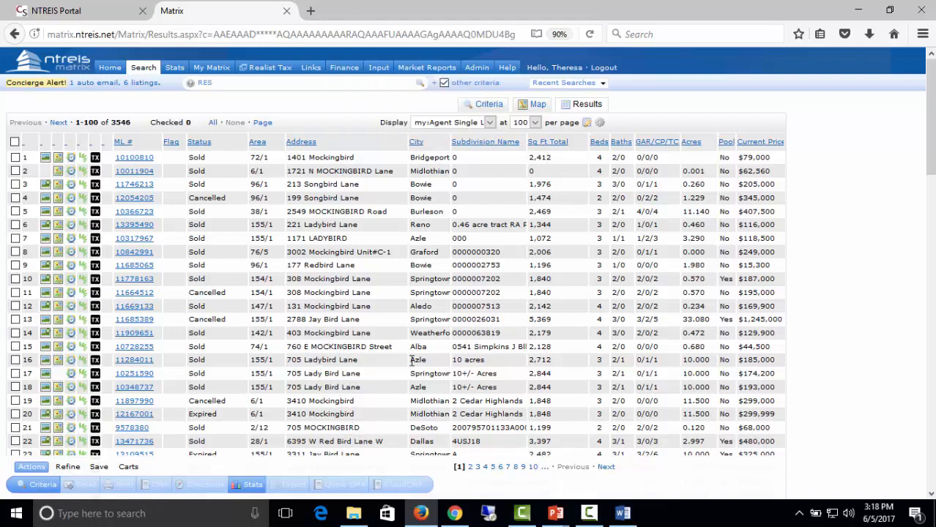
Scroll down through the 3546 *bird listings and back to the top.
scroll(370, 343, down, 3)
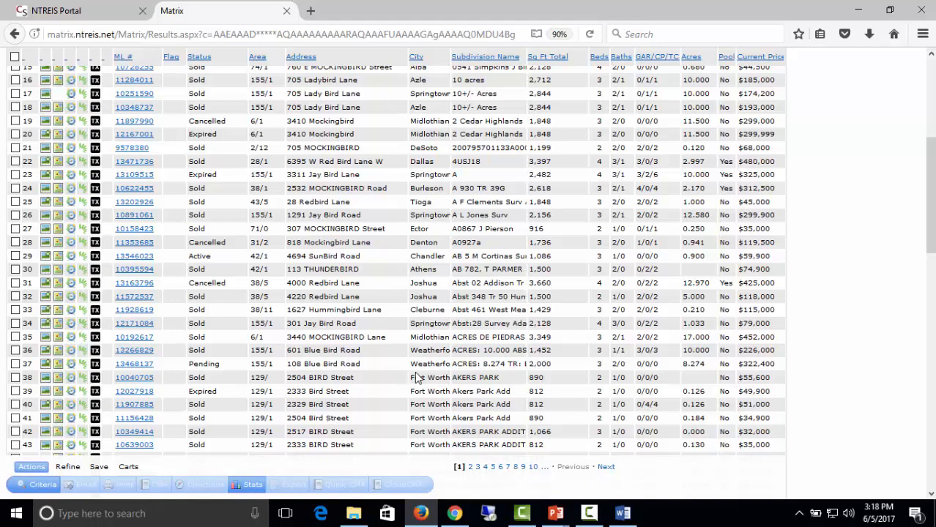
scroll(417, 378, up, 3)
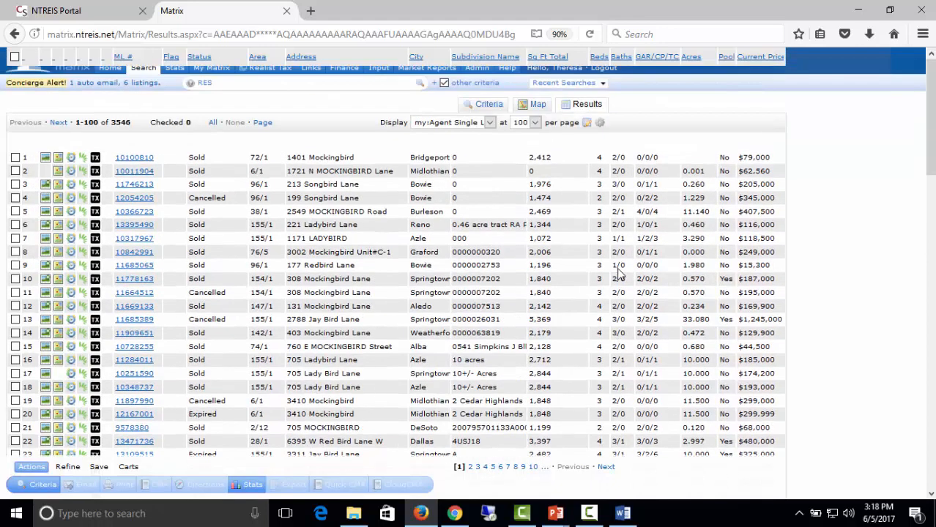
Extend the street name to *bird* and list the 4334 matching listings.
click(484, 104)
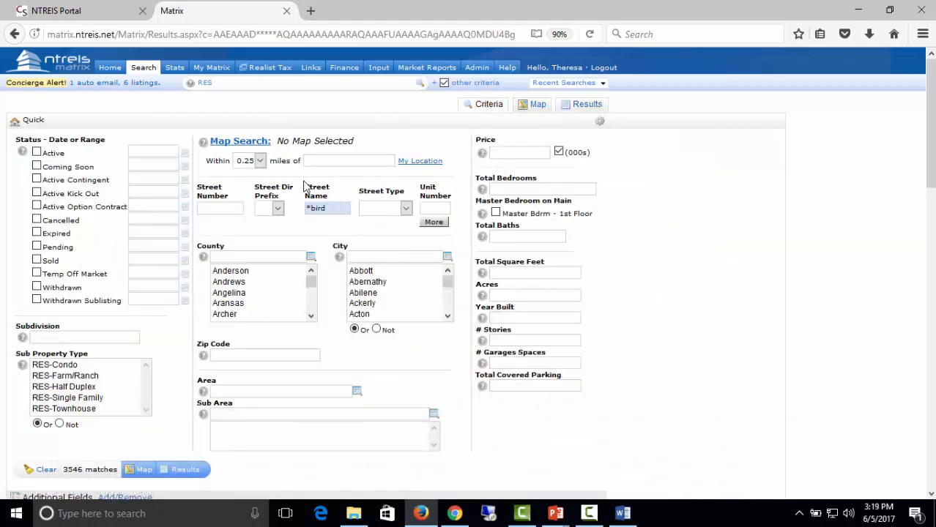
text(*)
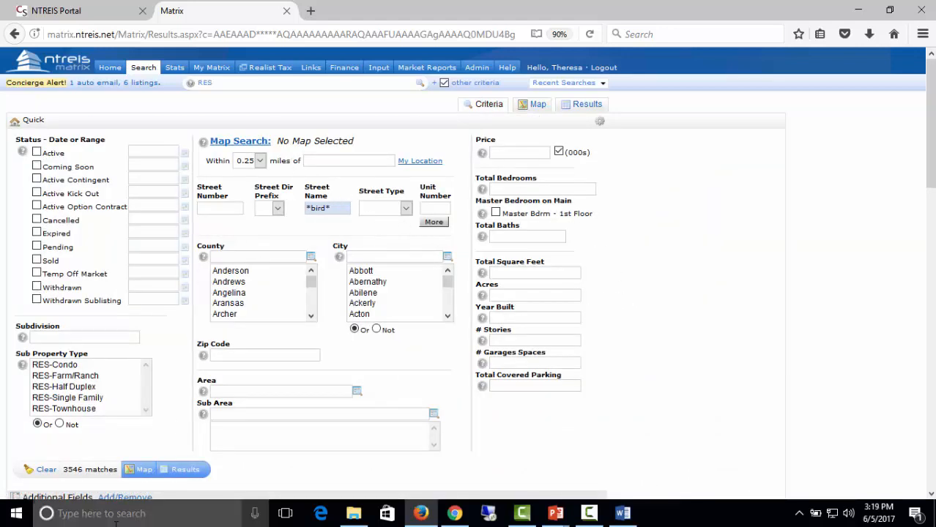
click(181, 470)
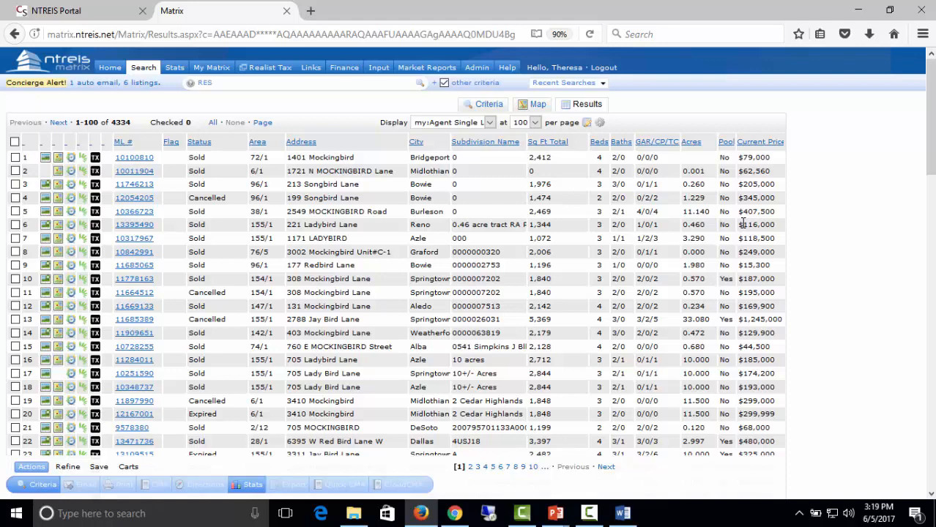
Clear the criteria, search subdivision ridglea, and browse the 48 resulting listings.
click(488, 106)
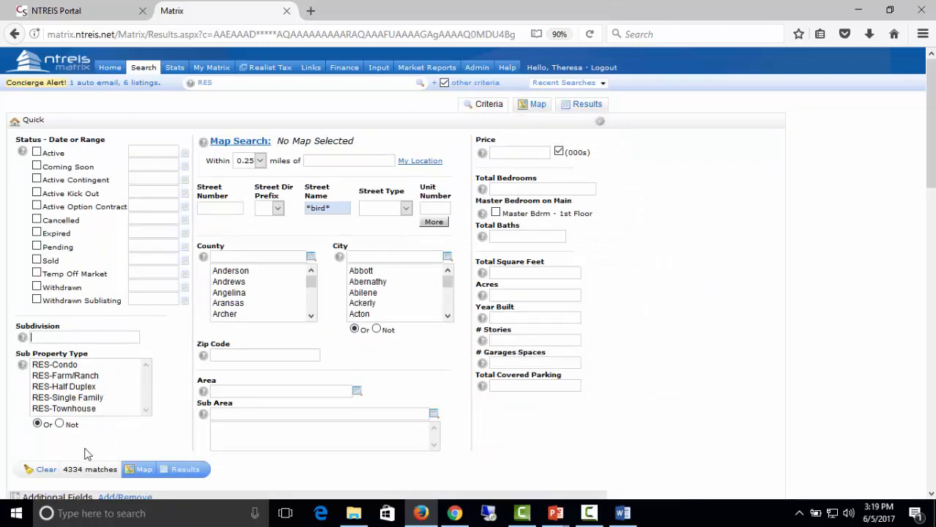
click(45, 469)
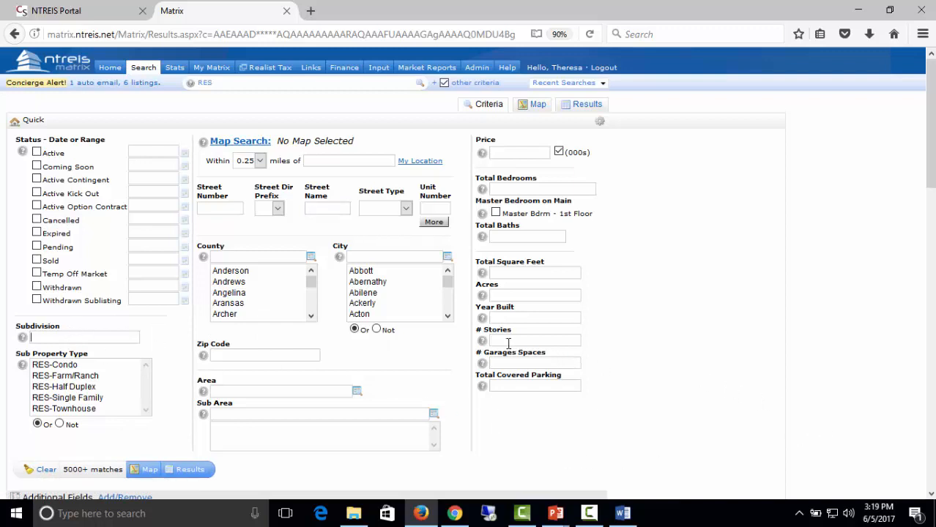
mouse_move(527, 323)
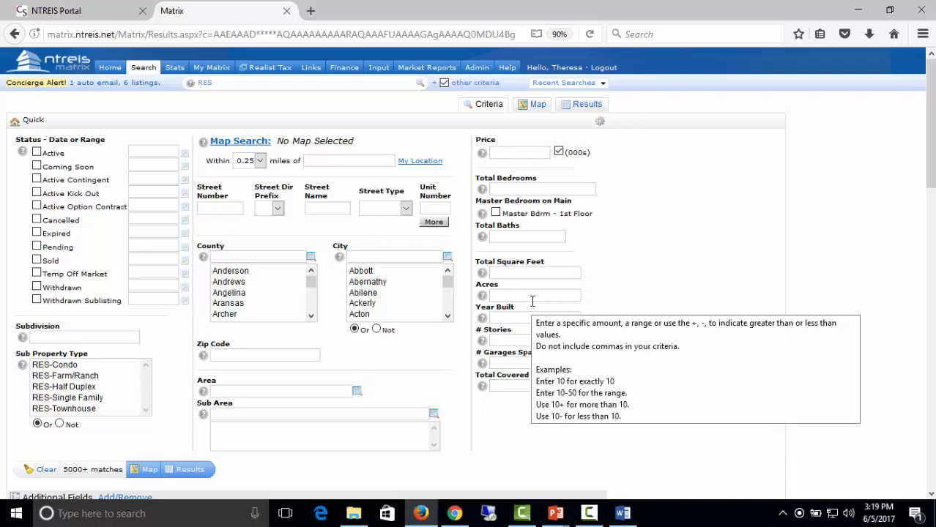
text(n)
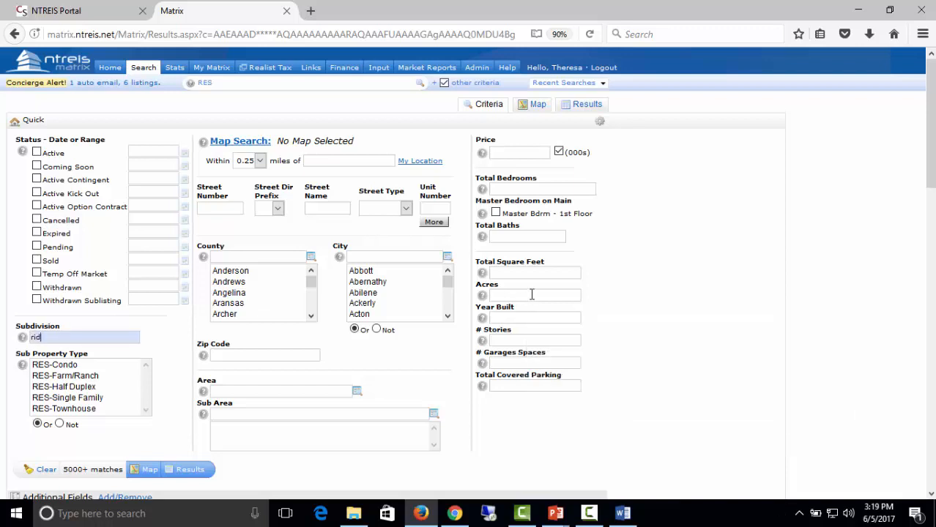
text(idglea)
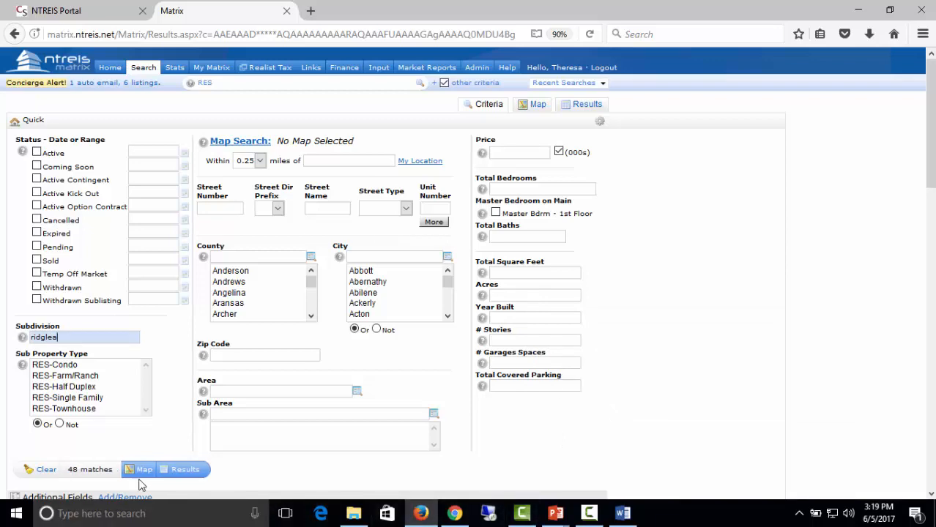
click(184, 470)
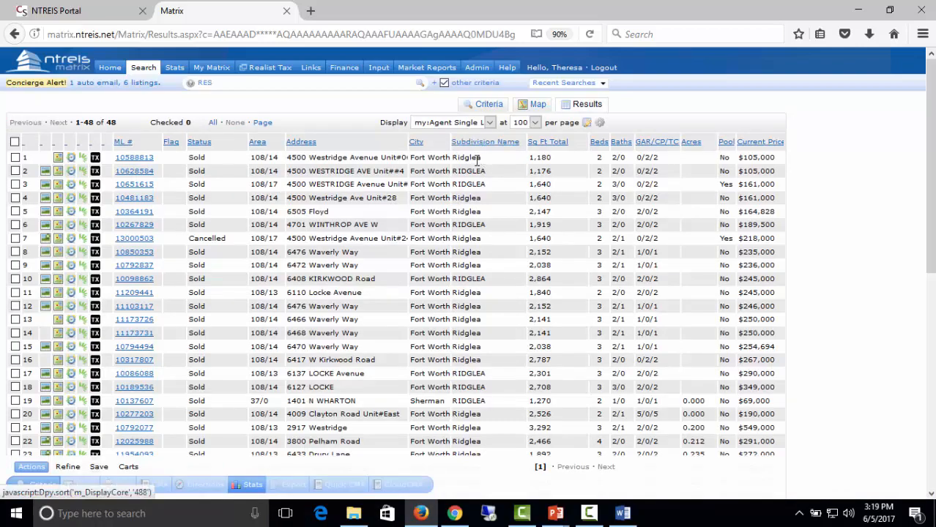
scroll(470, 384, down, 10)
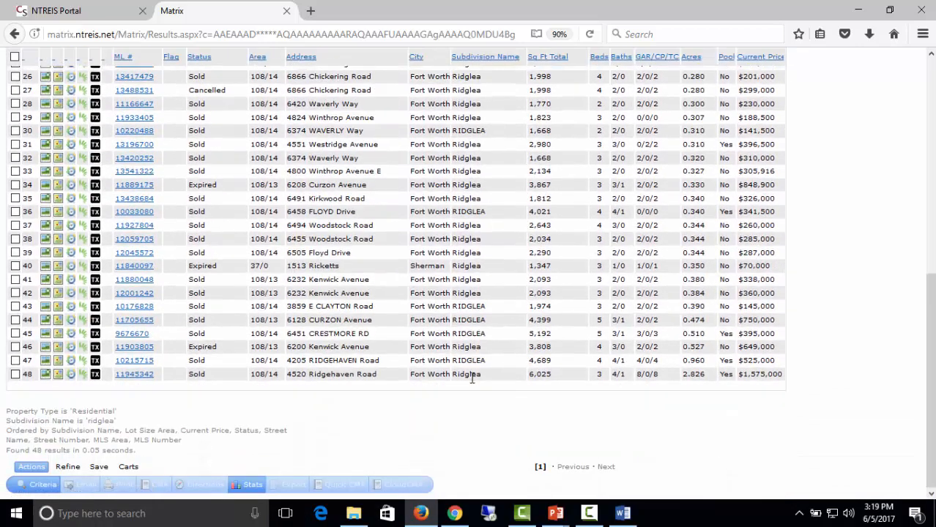
scroll(472, 376, up, 10)
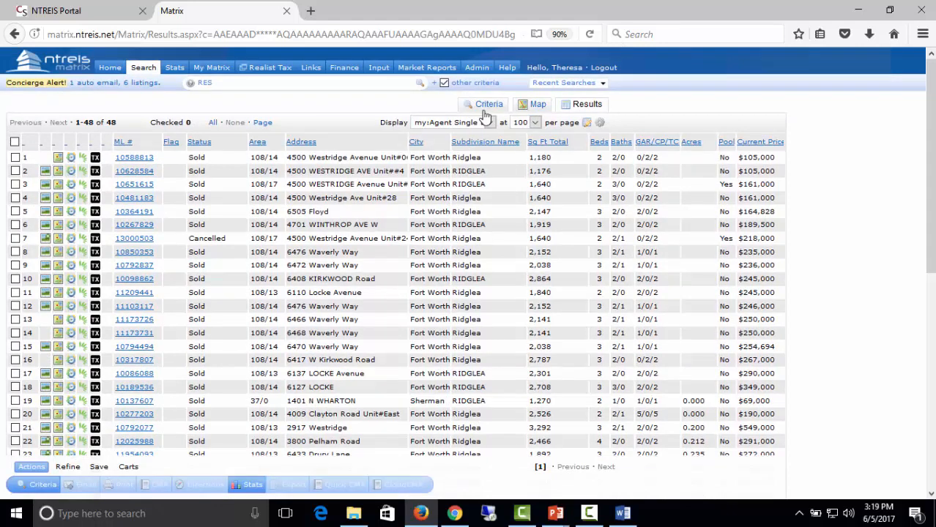
Change the subdivision criterion to ridglea* and browse the 3443 matching listings.
click(488, 104)
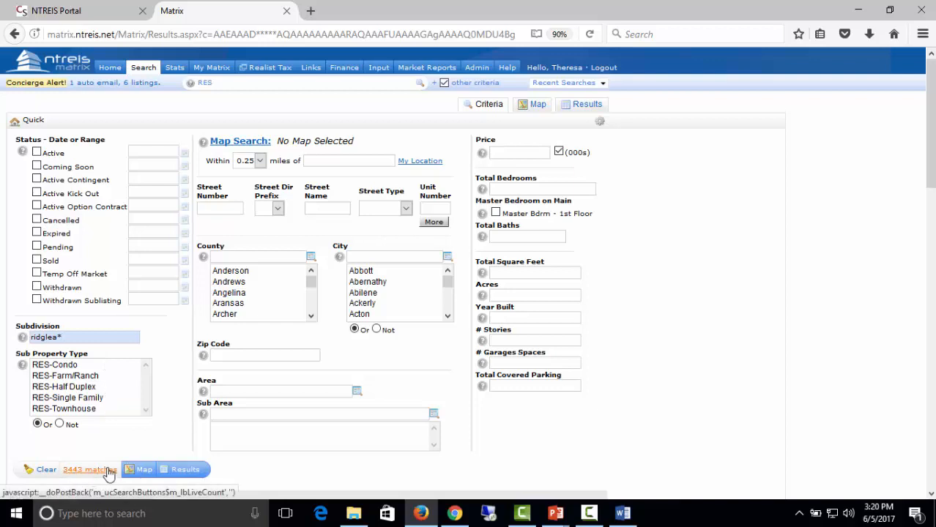
click(183, 474)
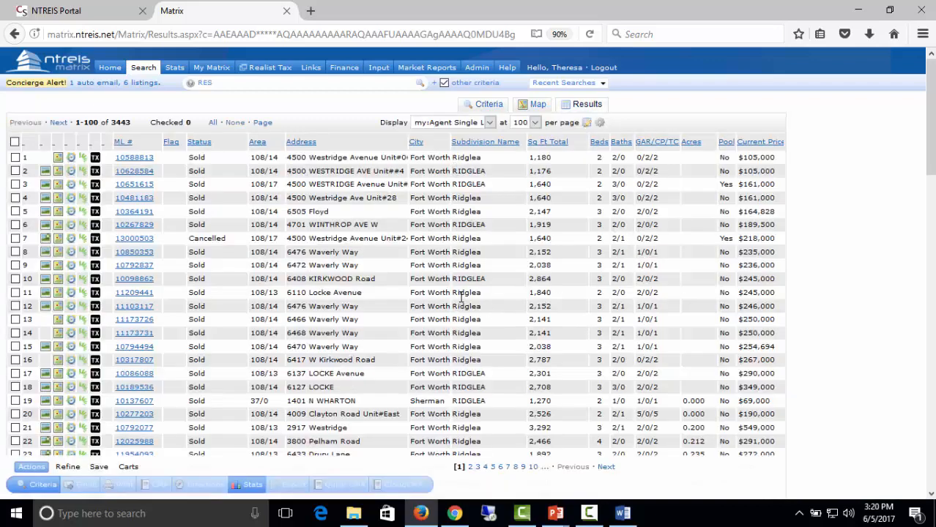
click(513, 144)
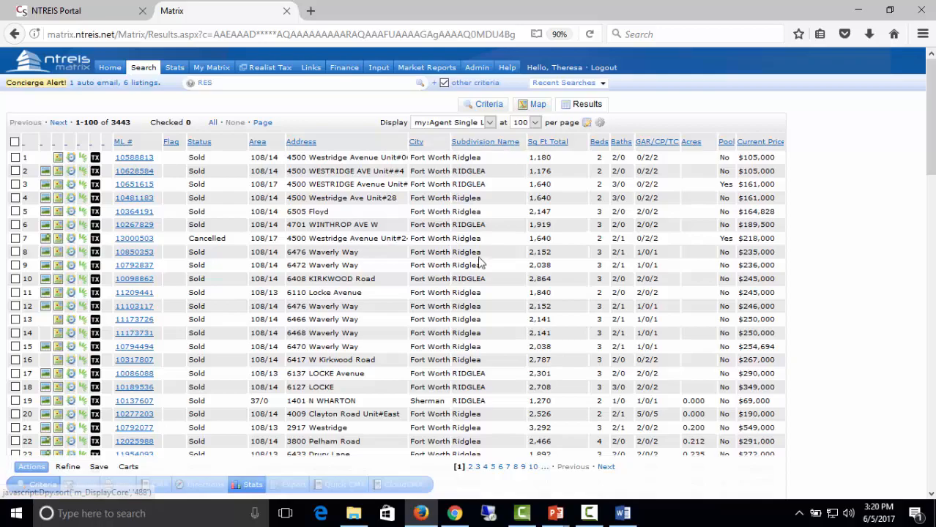
scroll(481, 264, down, 10)
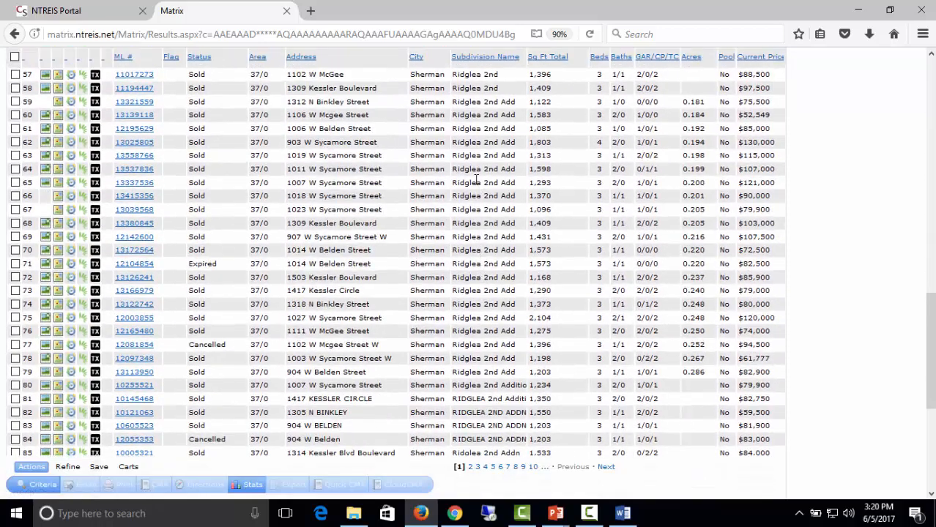
scroll(476, 179, up, 3)
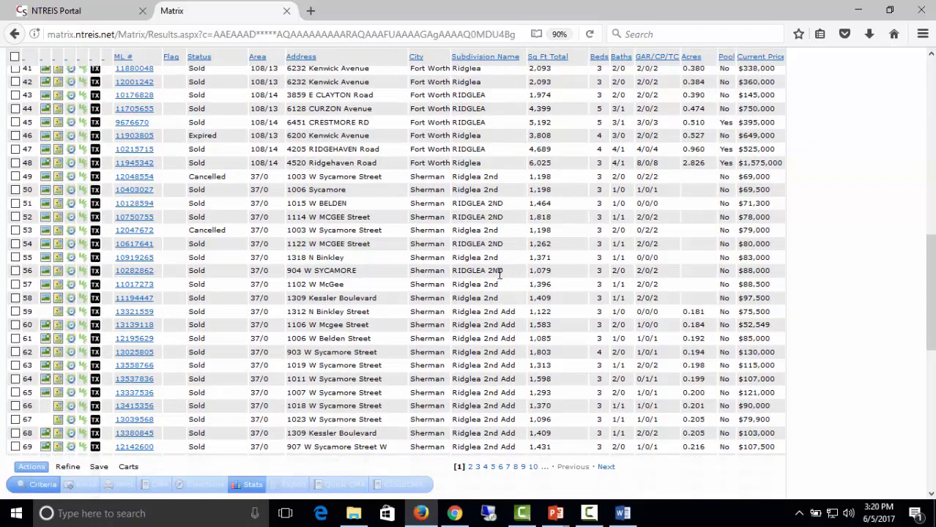
scroll(498, 308, down, 3)
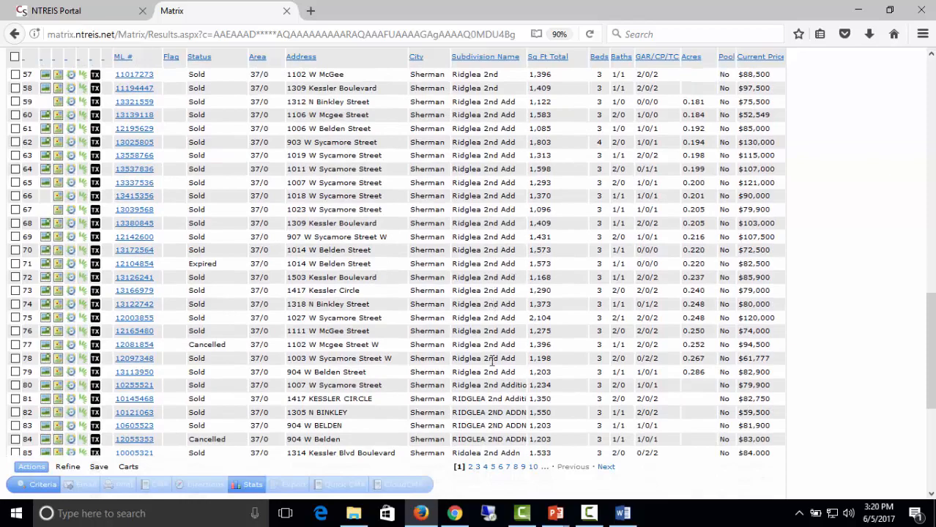
scroll(493, 362, down, 1)
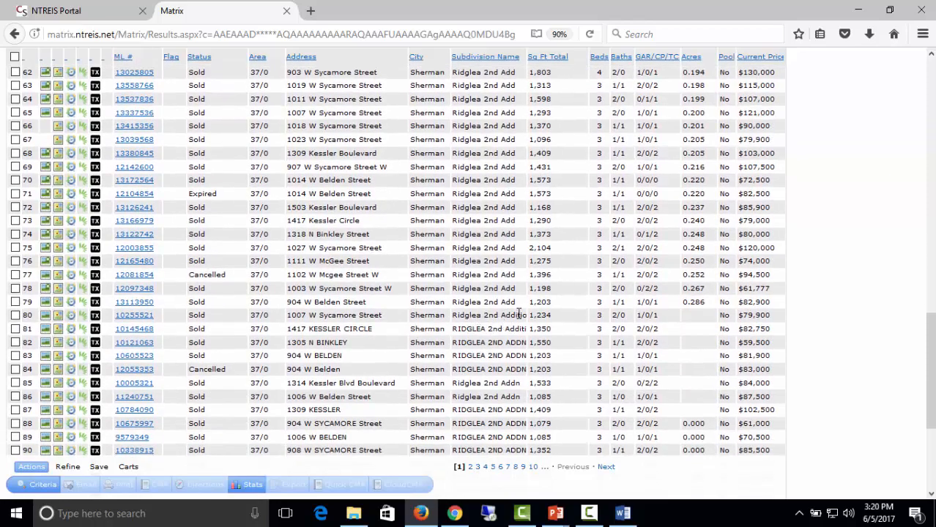
scroll(498, 372, down, 2)
scroll(497, 372, down, 1)
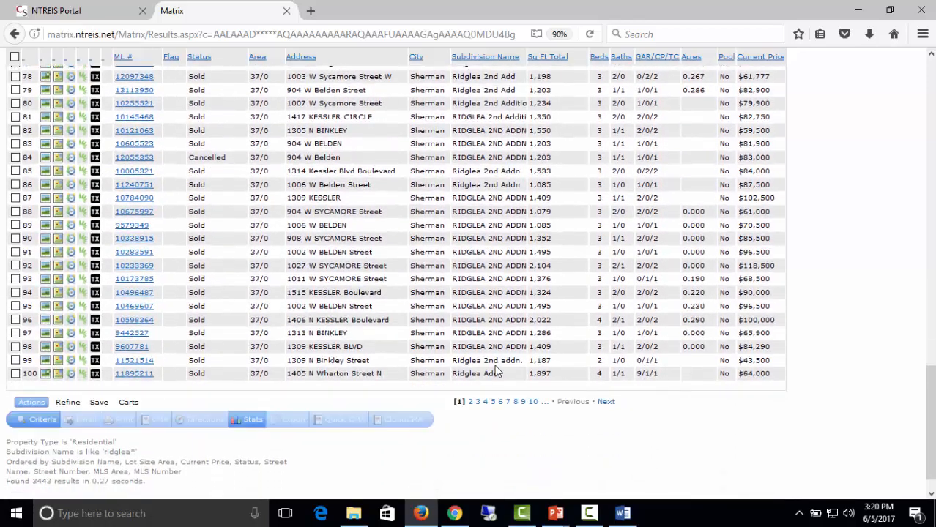
Page through results pages 4 and 5 of the ridglea* listings.
click(484, 403)
scroll(493, 419, down, 13)
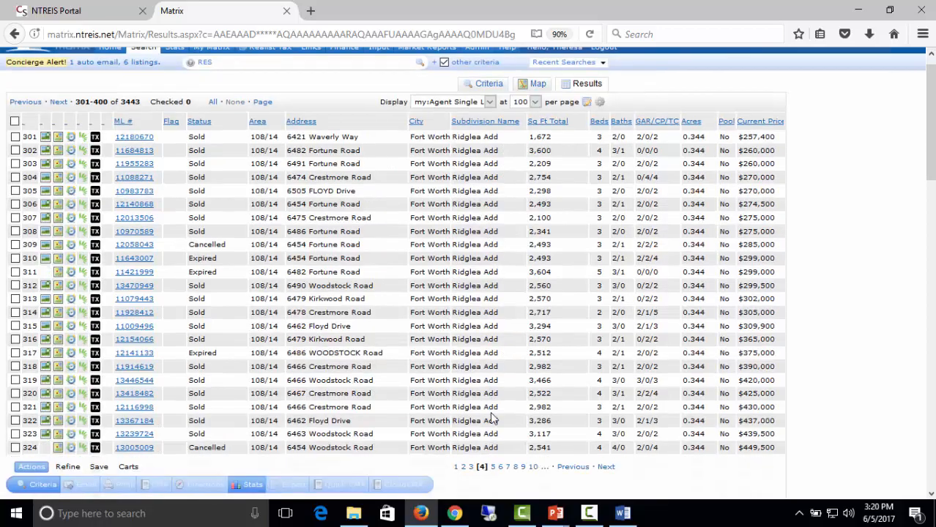
scroll(489, 399, down, 3)
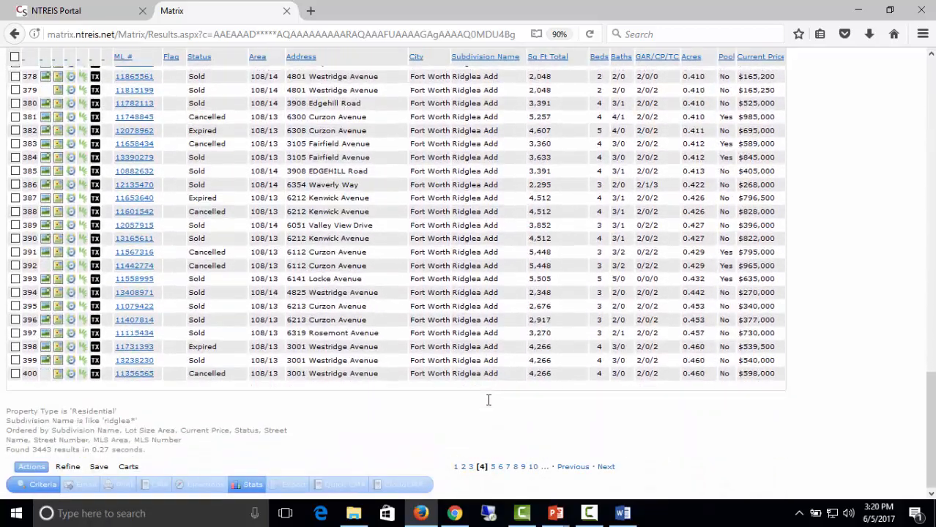
click(495, 402)
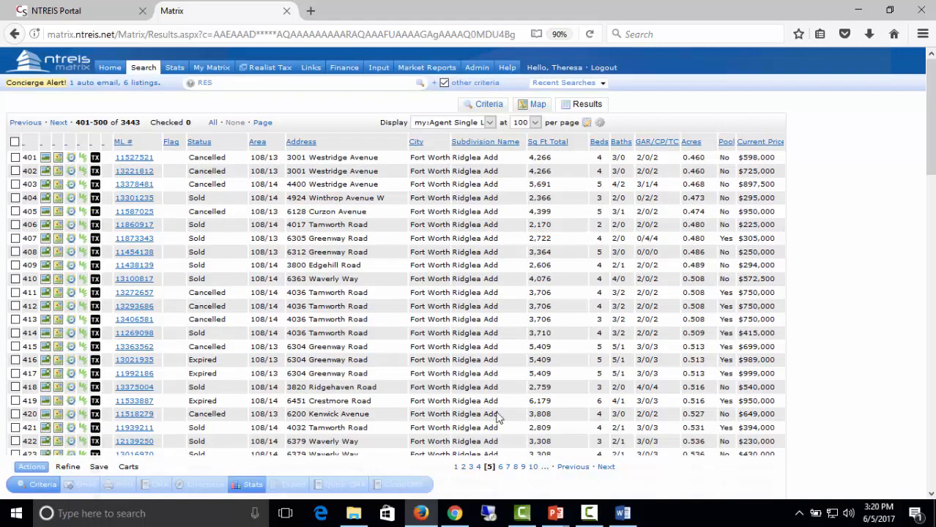
scroll(481, 316, down, 10)
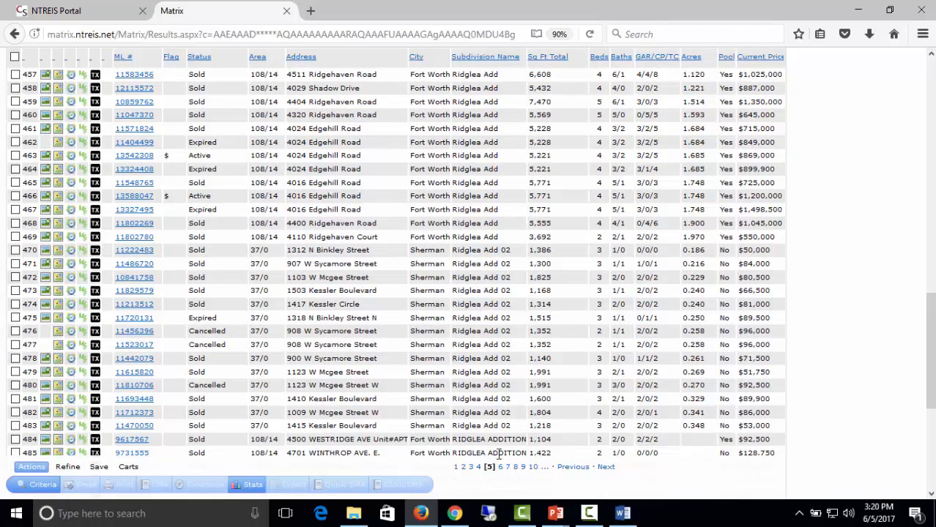
scroll(525, 289, up, 3)
scroll(513, 220, up, 2)
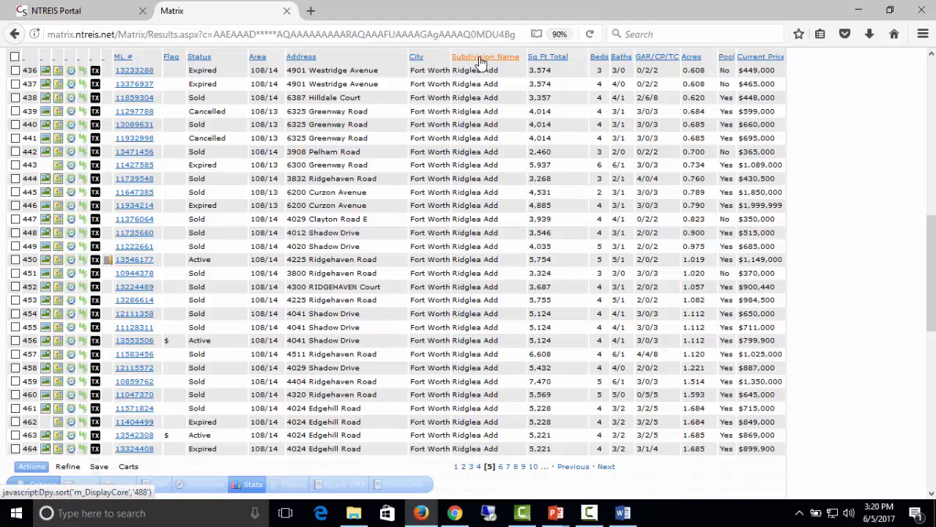
Sort the ridglea* results by Subdivision Name.
click(480, 63)
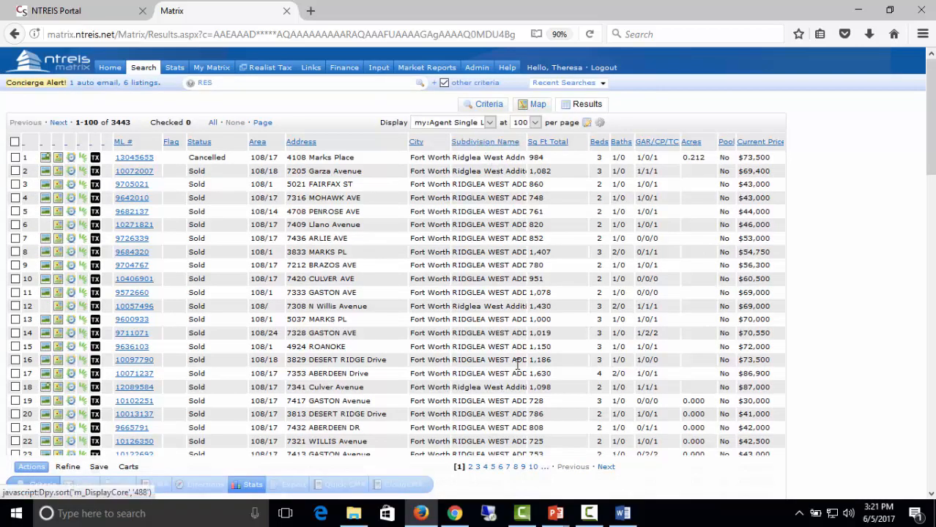
scroll(487, 153, down, 3)
scroll(479, 156, up, 3)
Reverse the Subdivision Name sort, then sort the results by Address and return to the Criteria form.
click(485, 144)
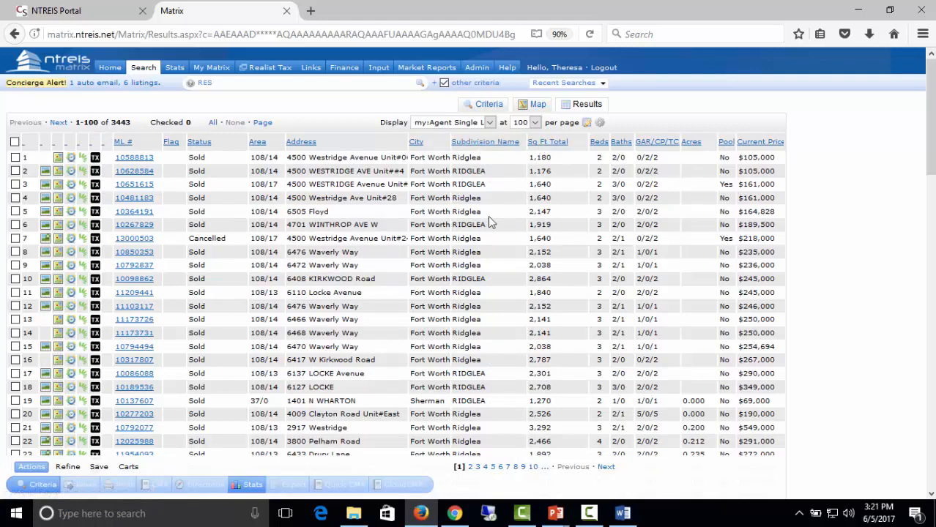
click(300, 143)
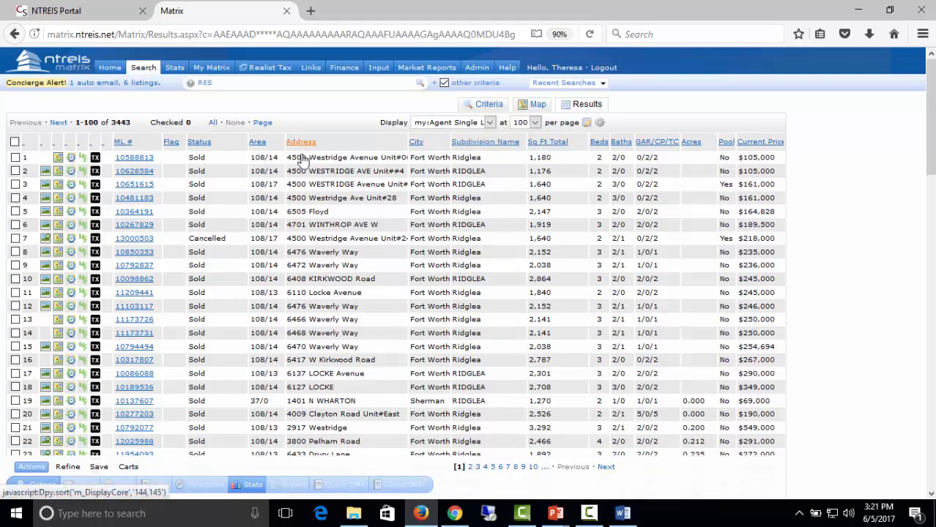
scroll(341, 311, down, 15)
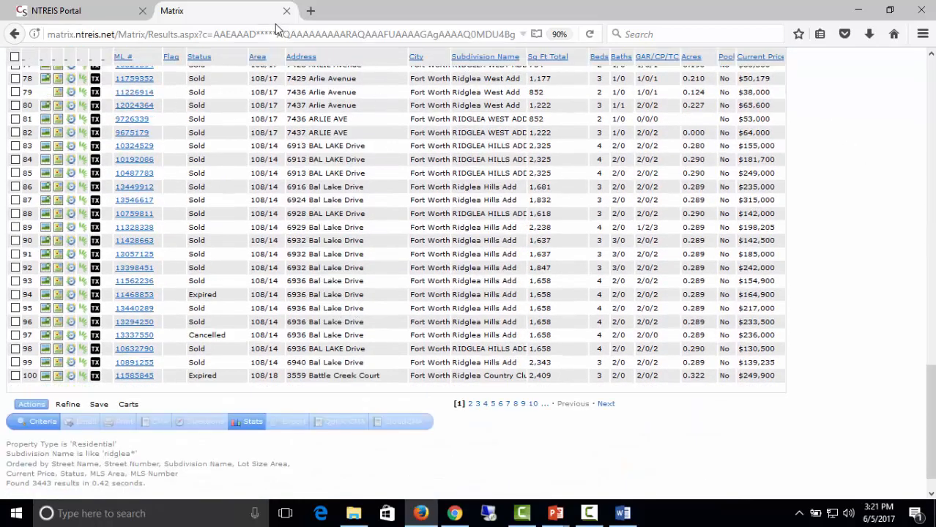
scroll(629, 196, up, 15)
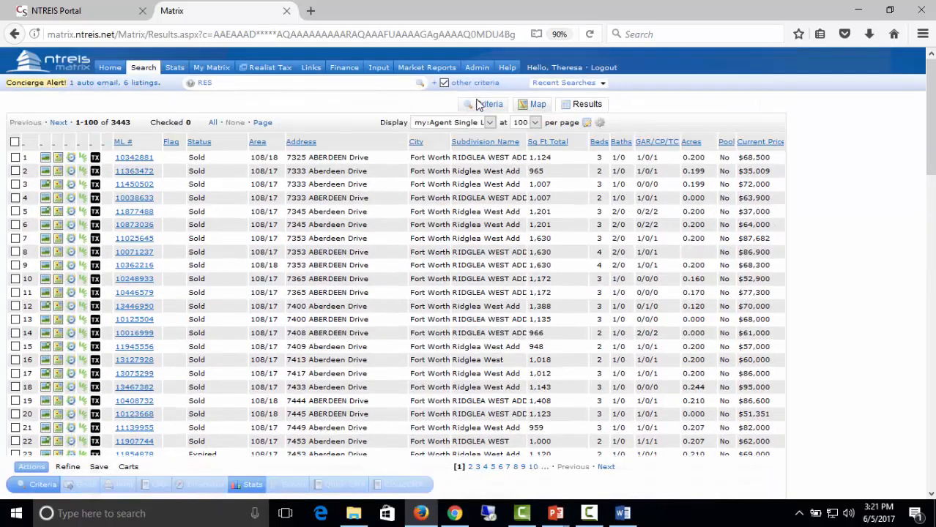
click(479, 104)
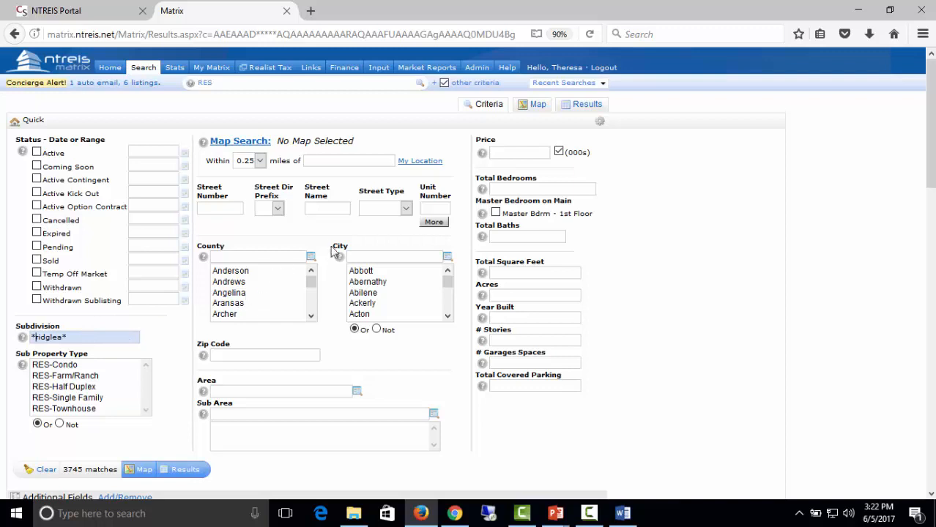
Remove the ridglea subdivision filter and set the City criterion to Fort Worth.
key(BackSpace)
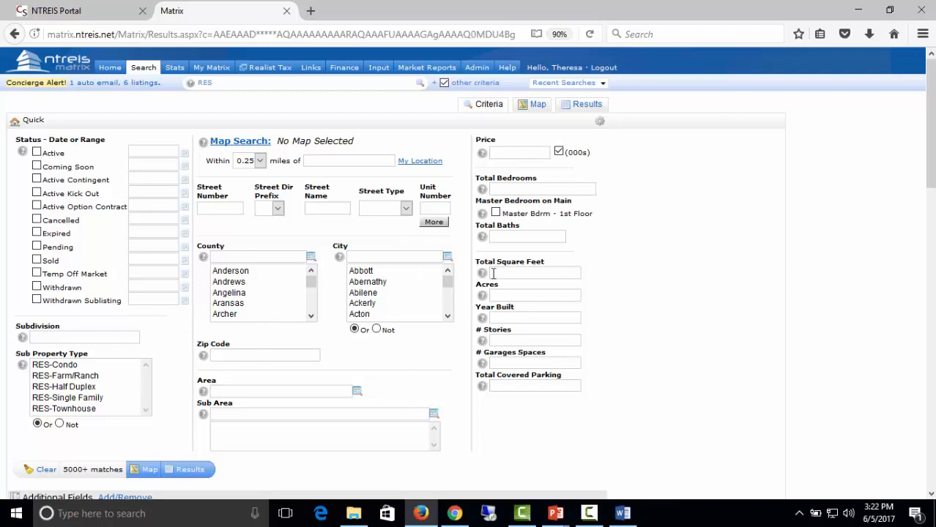
click(446, 258)
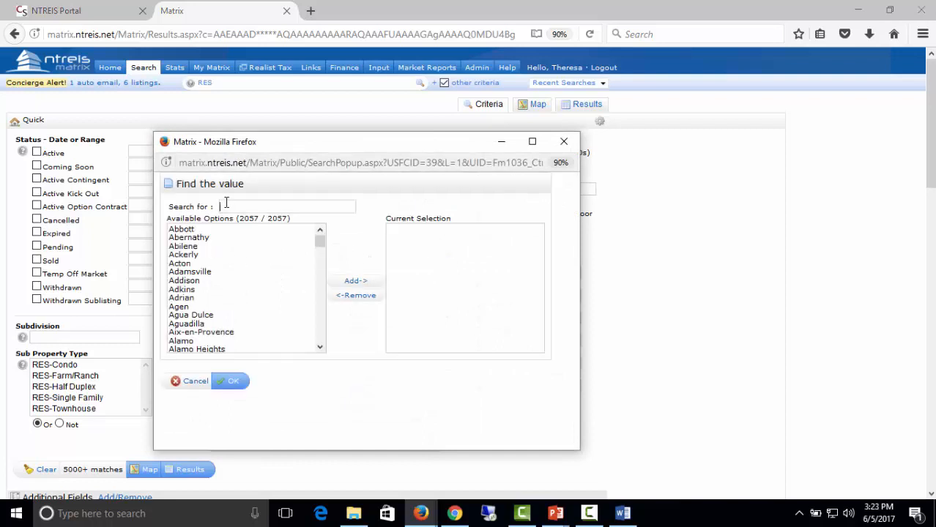
text(fort)
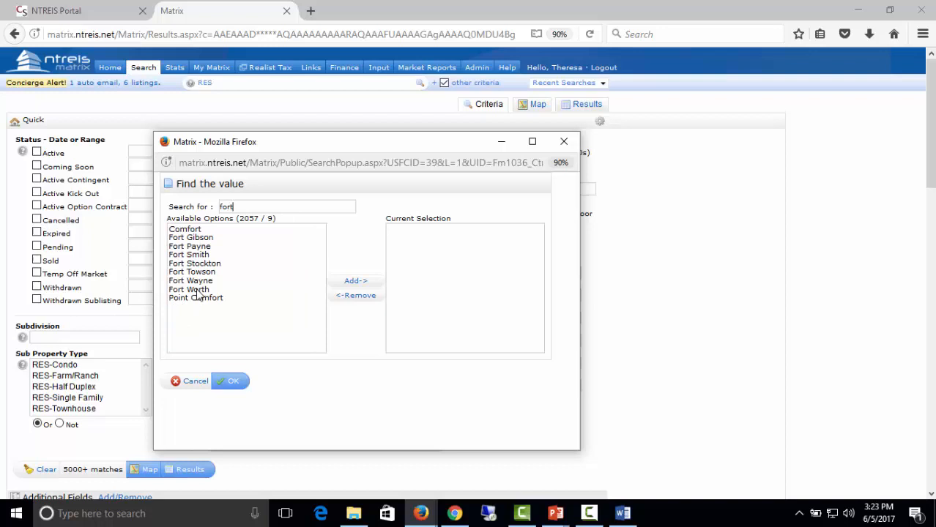
click(204, 290)
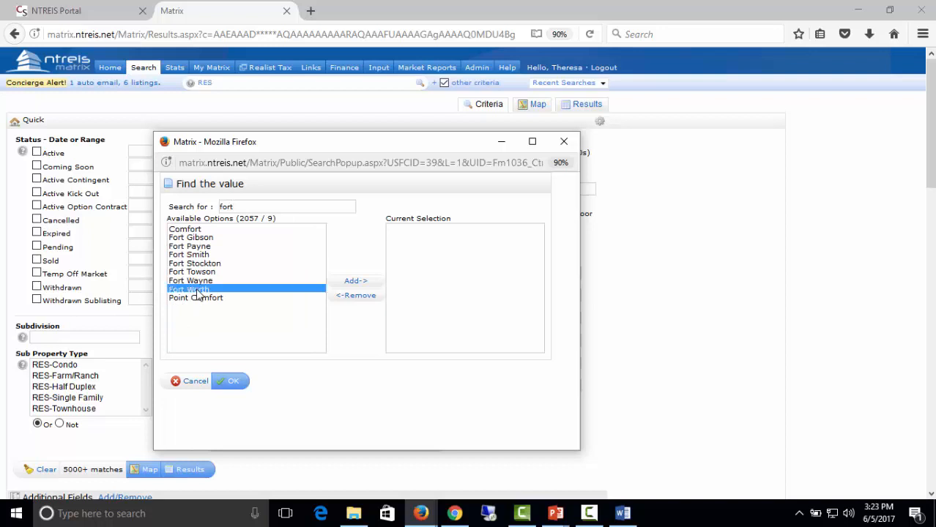
click(352, 281)
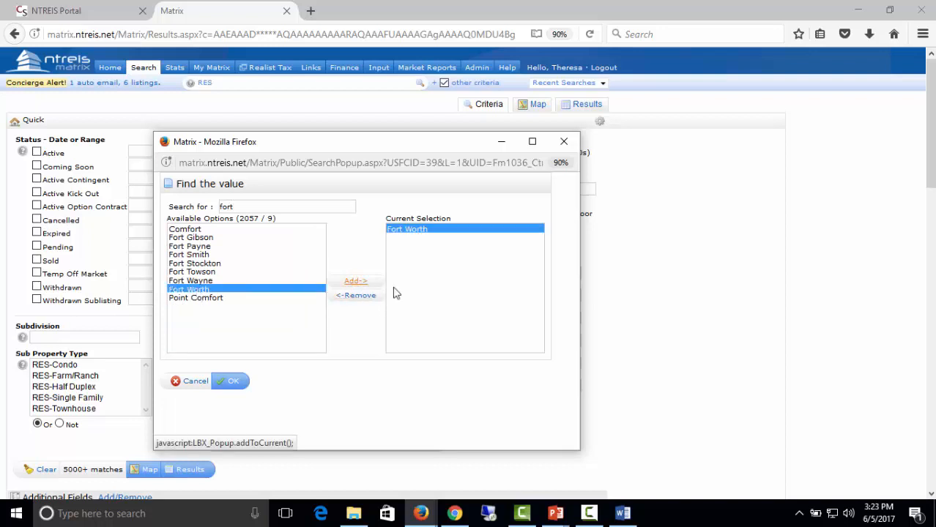
click(233, 382)
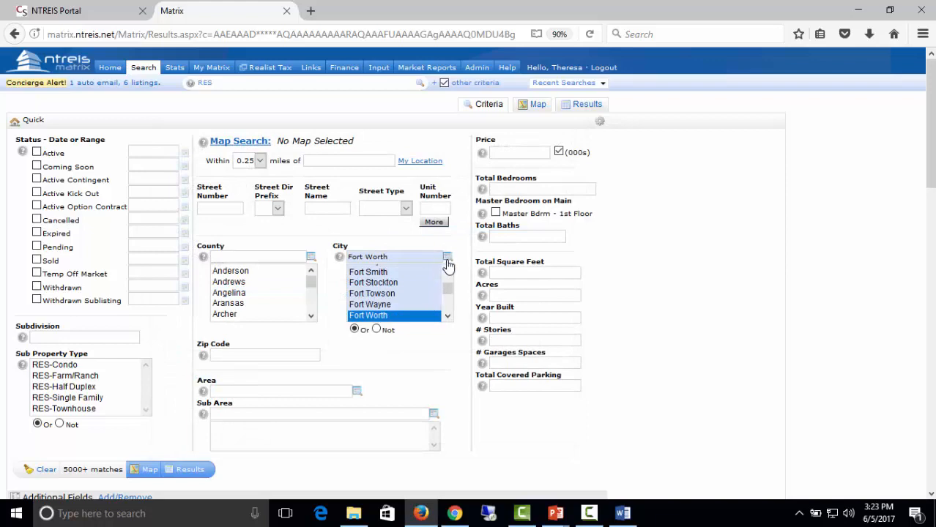
Switch the Fort Worth city filter to exclude, then back to include.
scroll(453, 352, down, 3)
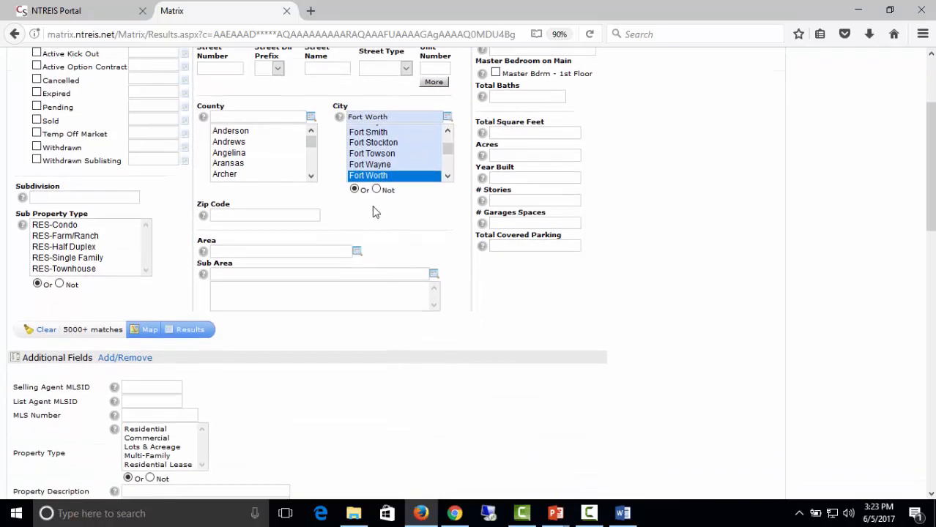
click(376, 189)
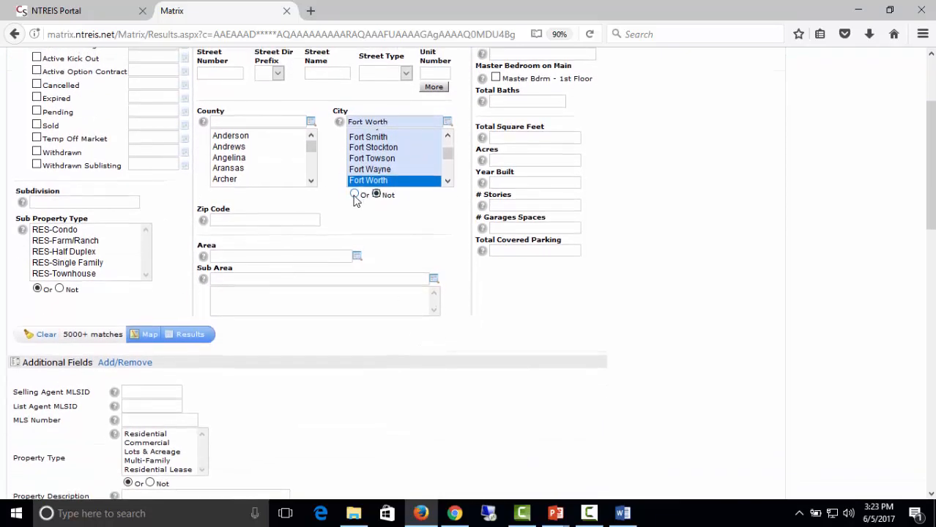
click(354, 194)
scroll(371, 301, up, 3)
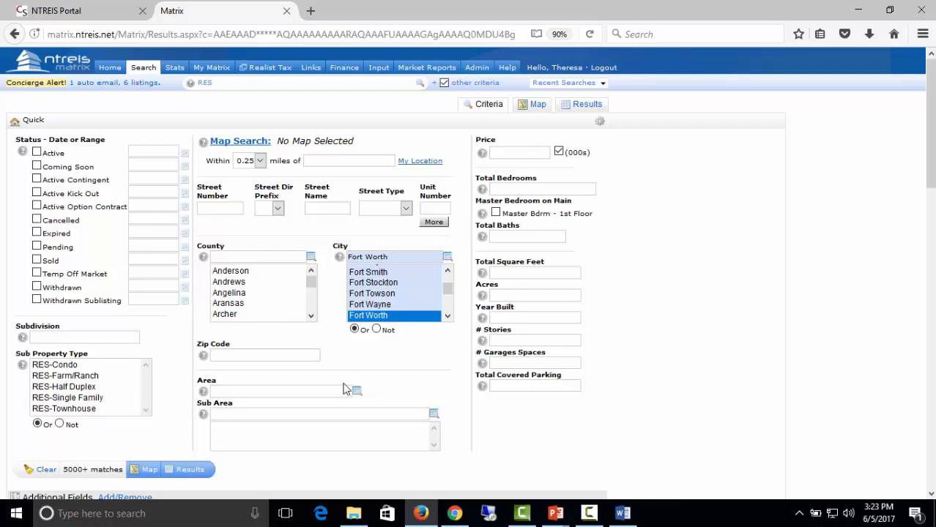
Clear all criteria except Active status, then check the matches on the map and return to Criteria.
click(44, 470)
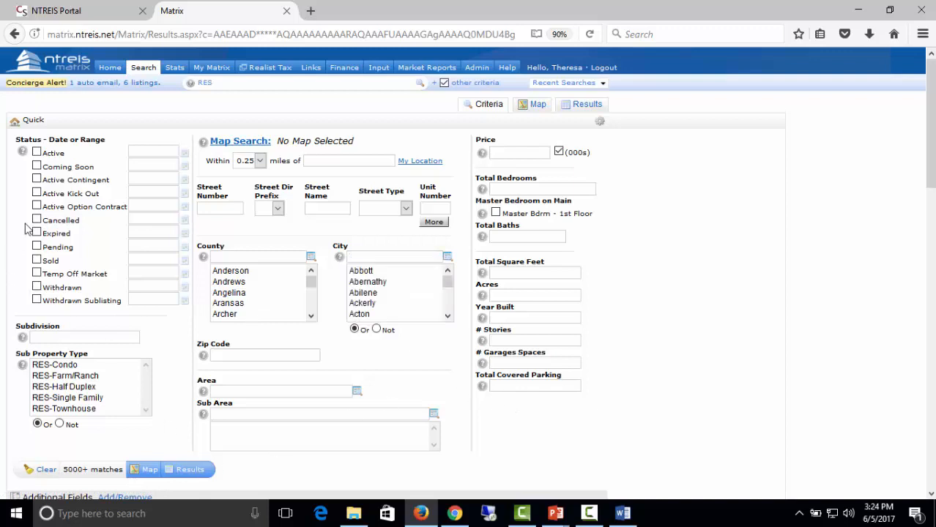
click(36, 153)
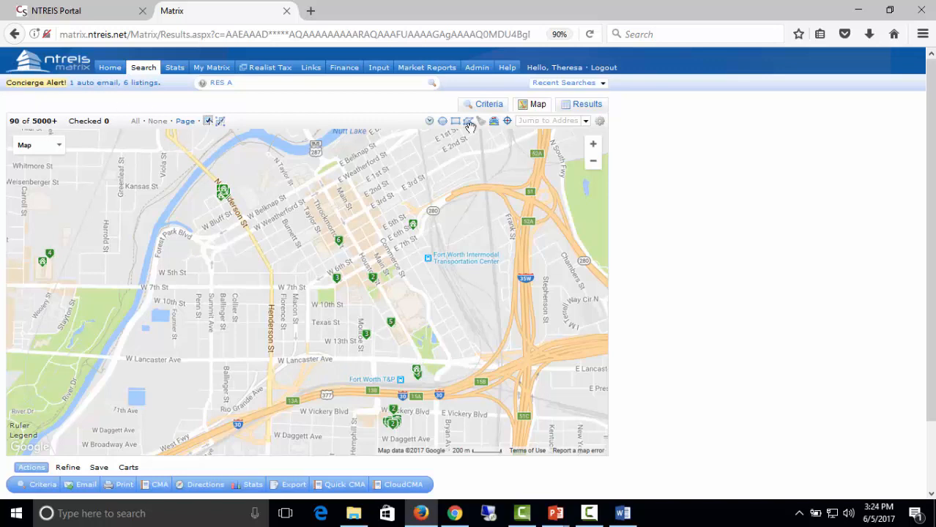
click(489, 104)
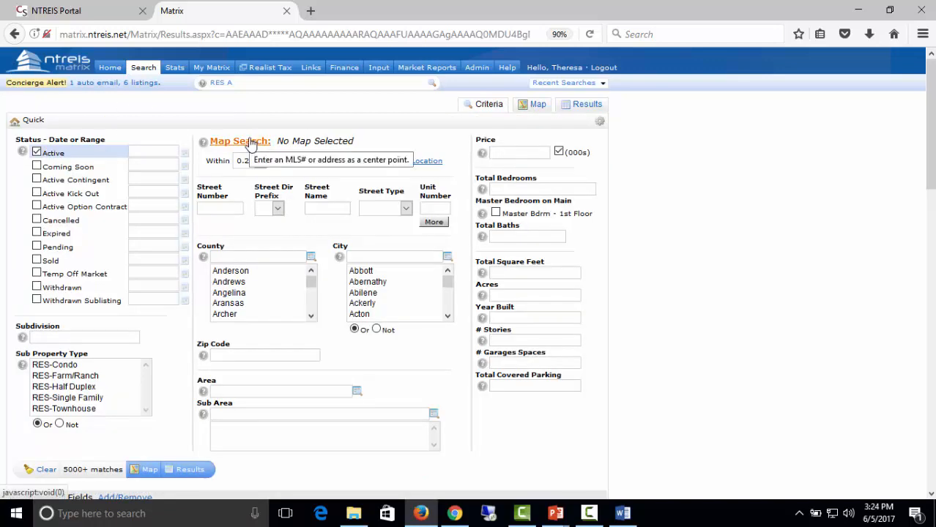
click(538, 104)
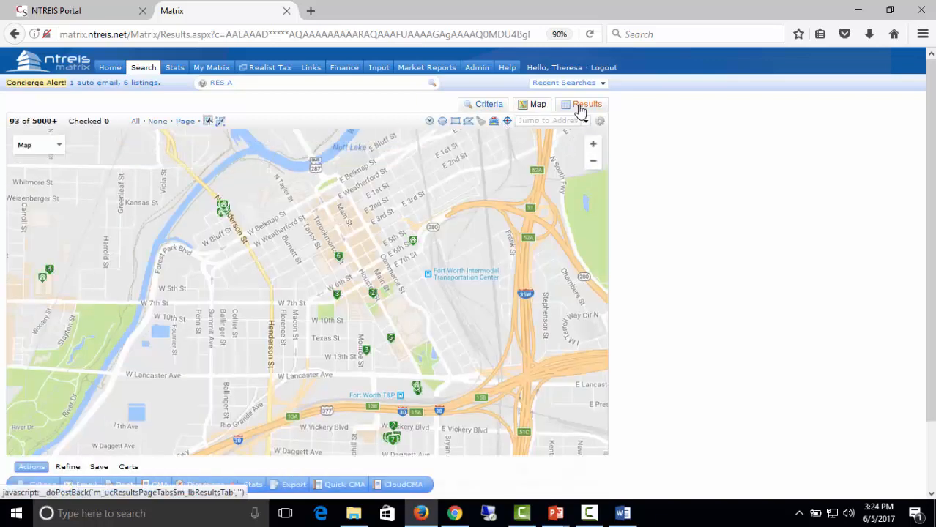
click(486, 104)
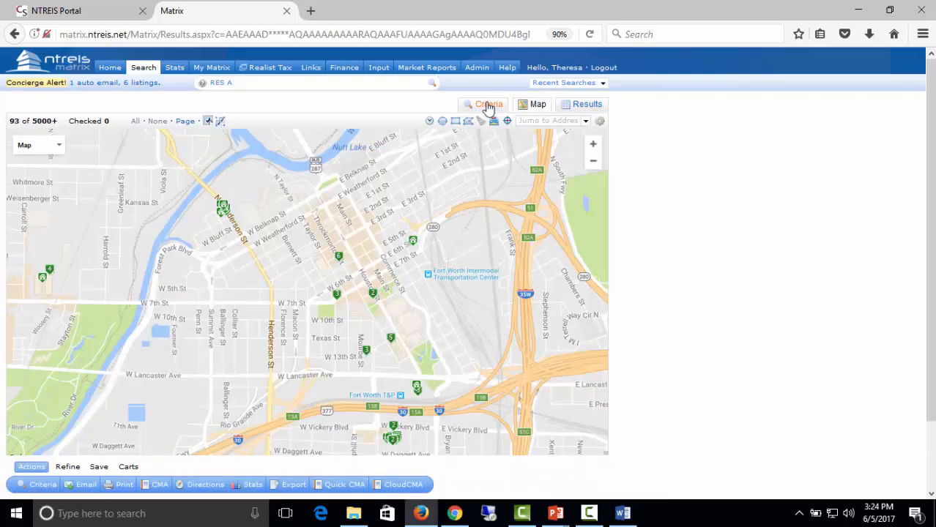
click(489, 105)
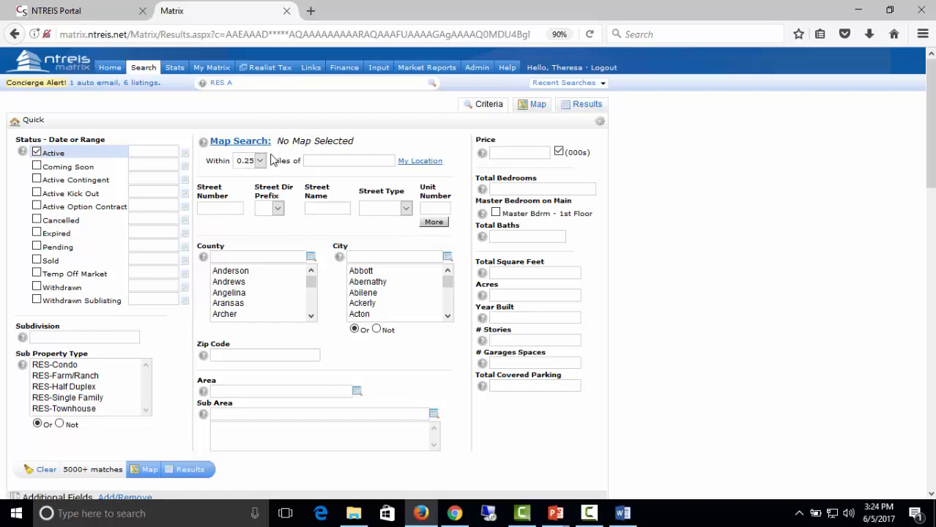
Center the search on the browser's location with a 0.25-mile radius, with Anderson county selected.
click(318, 162)
click(412, 162)
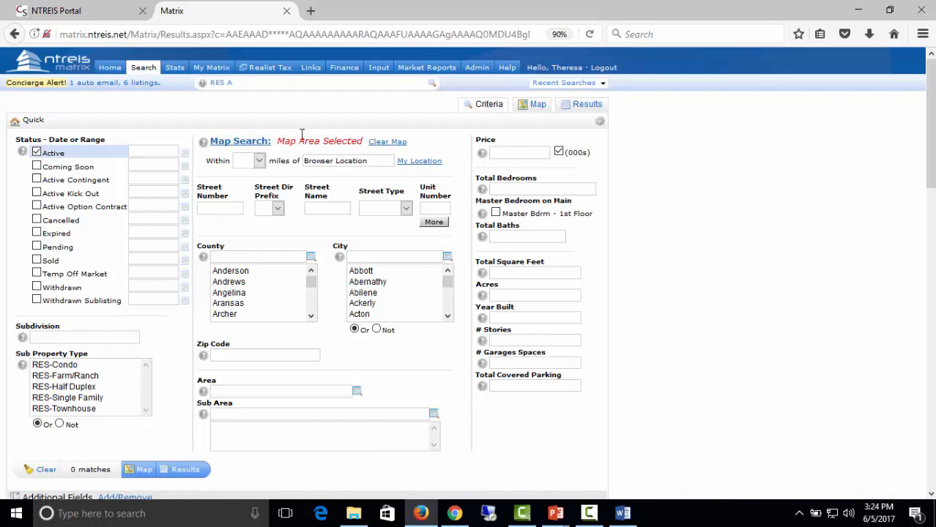
click(258, 161)
click(247, 275)
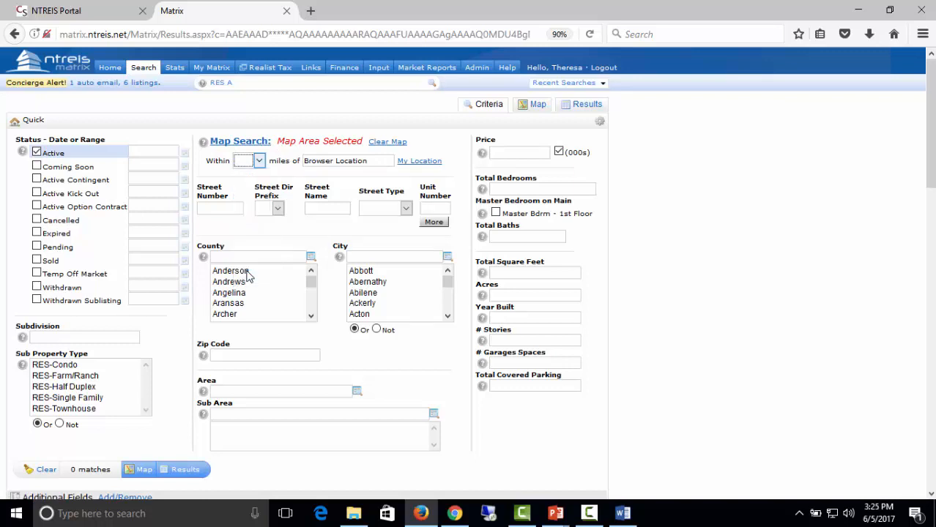
click(247, 271)
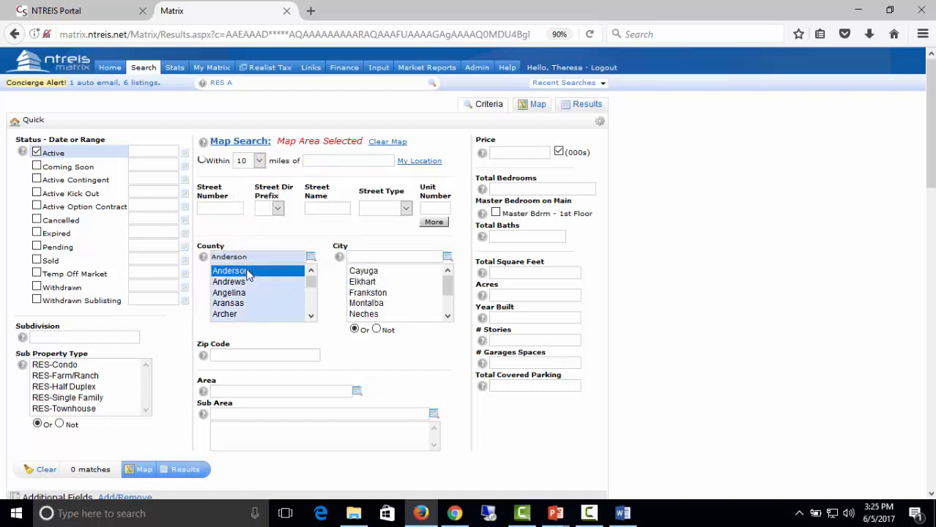
click(260, 163)
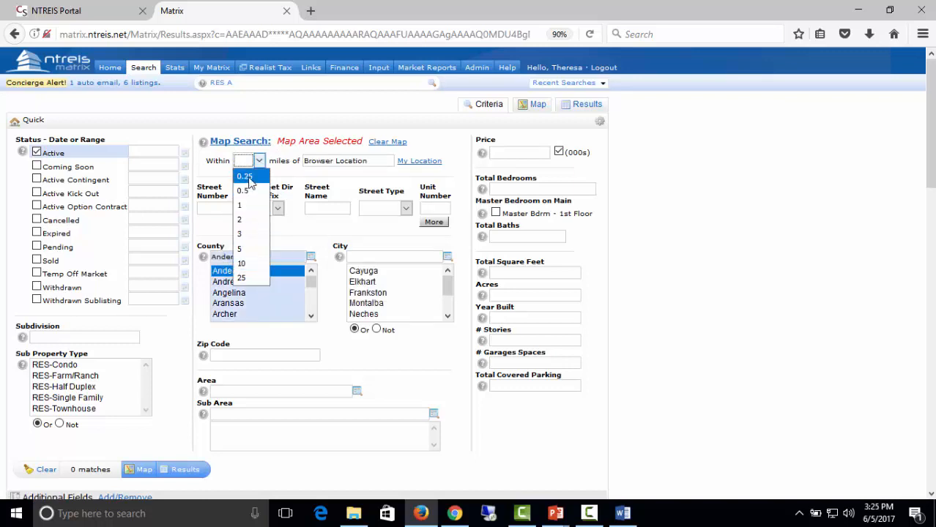
click(249, 179)
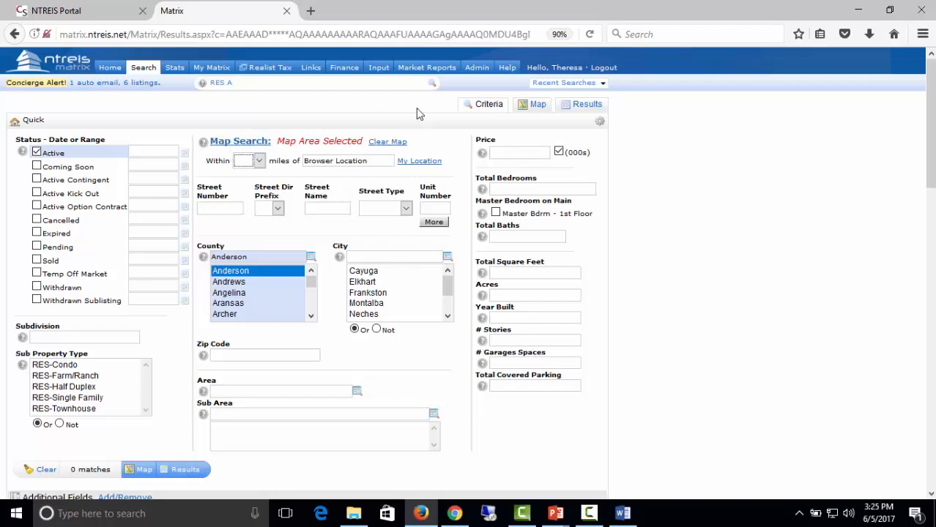
Delete the radius circle from the map and return to the criteria form.
click(539, 105)
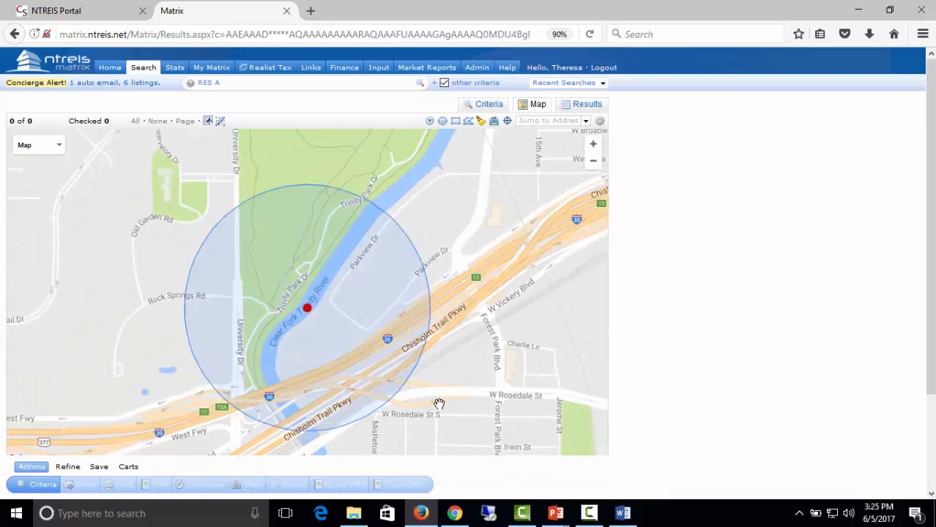
click(223, 220)
click(480, 126)
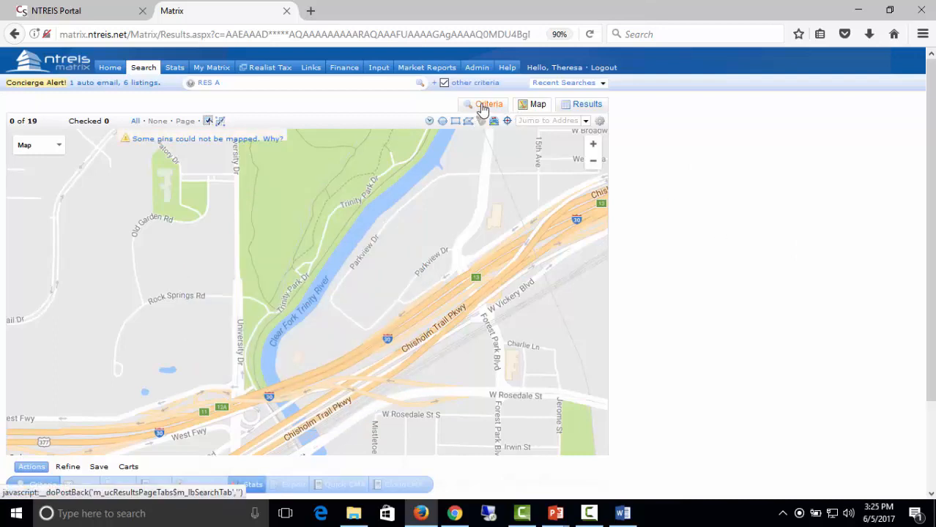
click(486, 105)
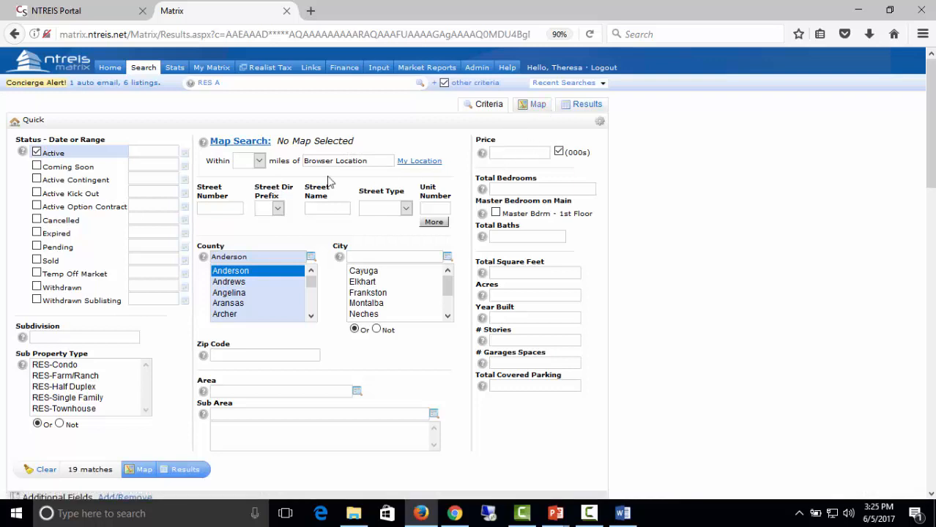
Reset criteria to Active status only and show the matches on the map.
click(46, 469)
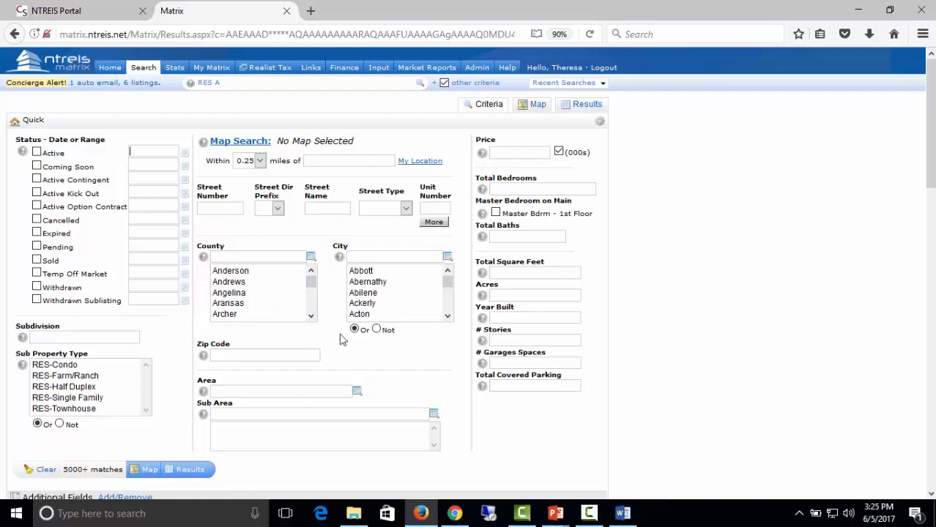
click(37, 152)
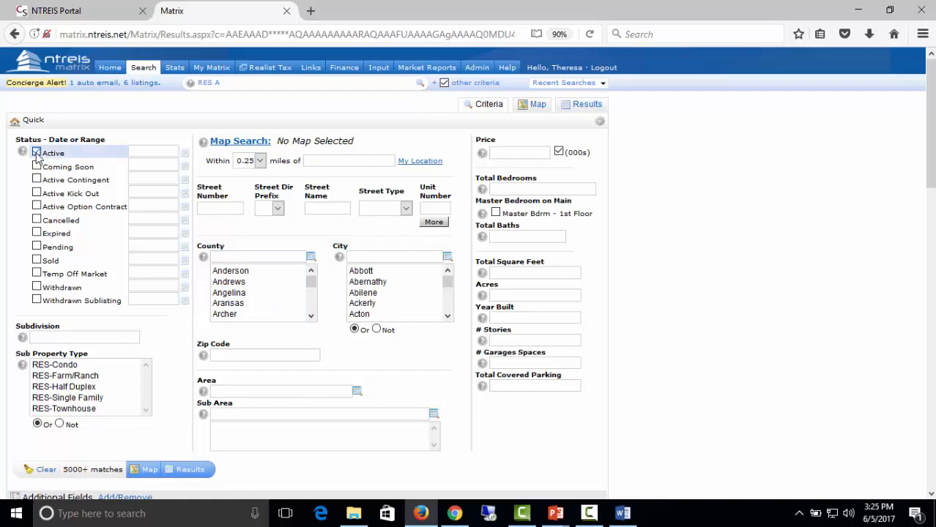
click(534, 106)
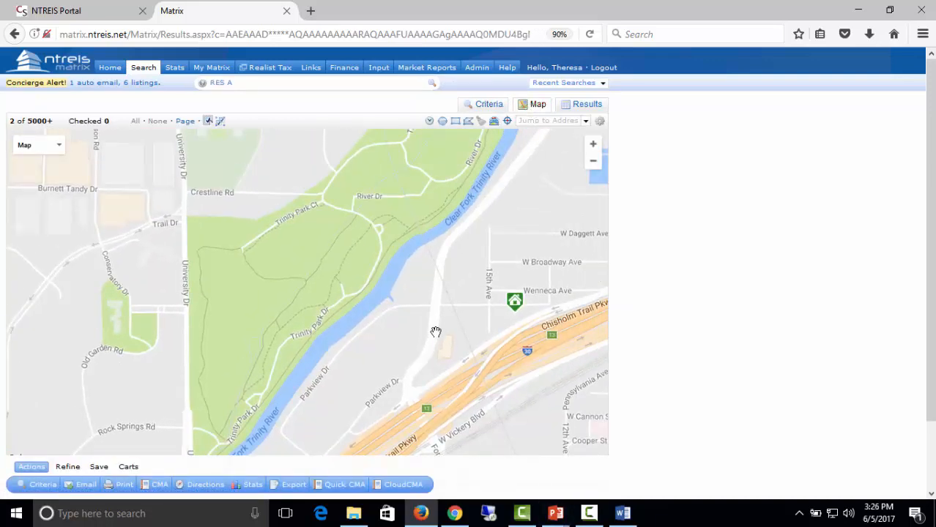
Pan the map over Linwood and the Cultural District and save it as the starting default view.
scroll(434, 331, down, 1)
drag(486, 312, 429, 293)
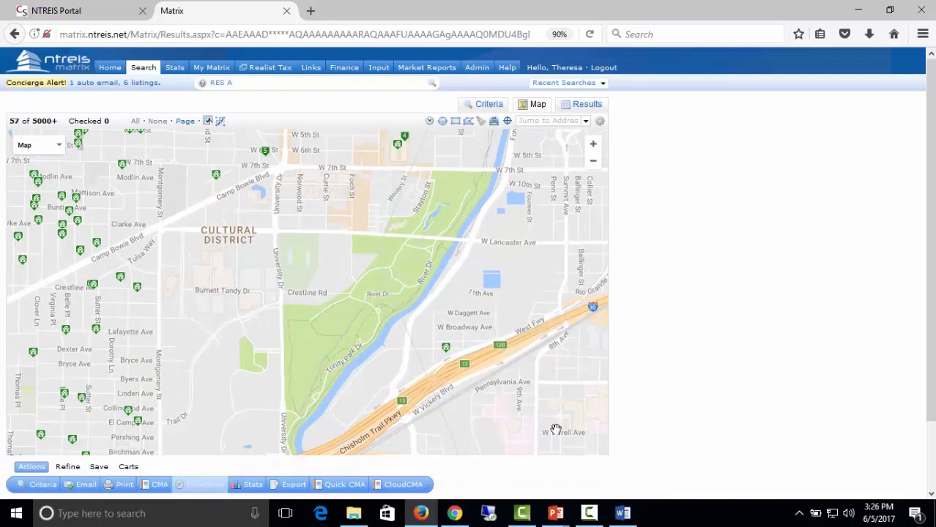
click(598, 124)
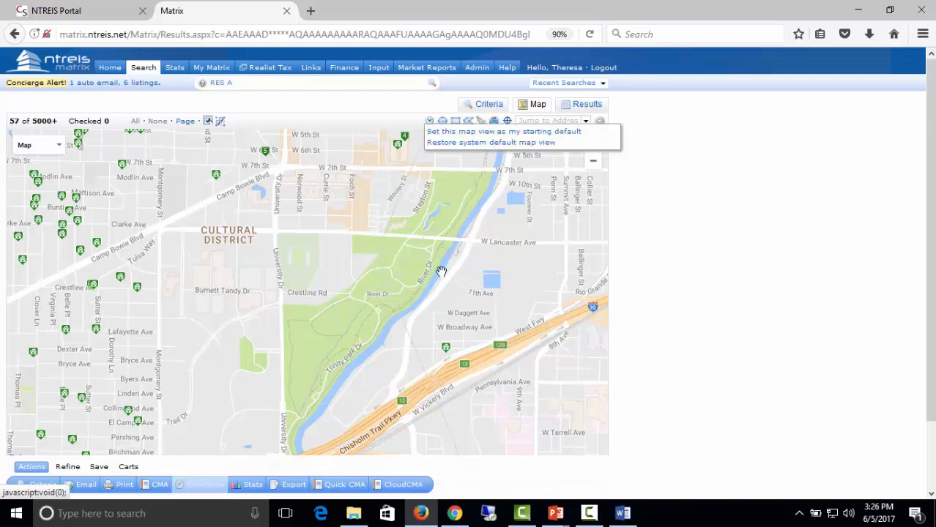
drag(390, 277, 412, 439)
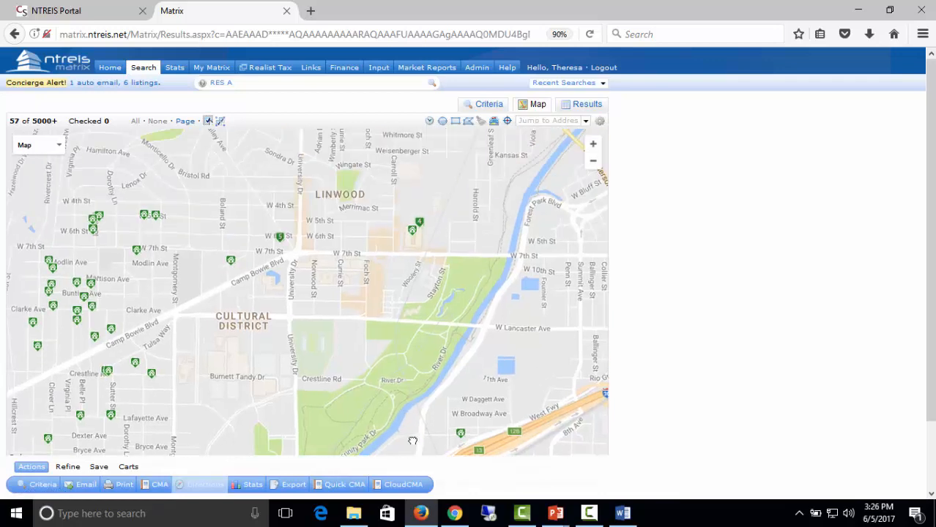
click(600, 123)
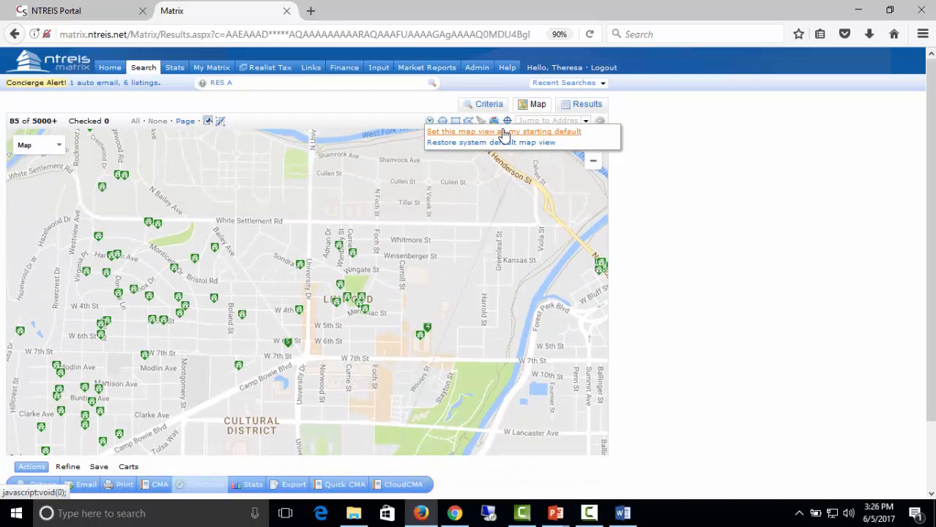
click(495, 133)
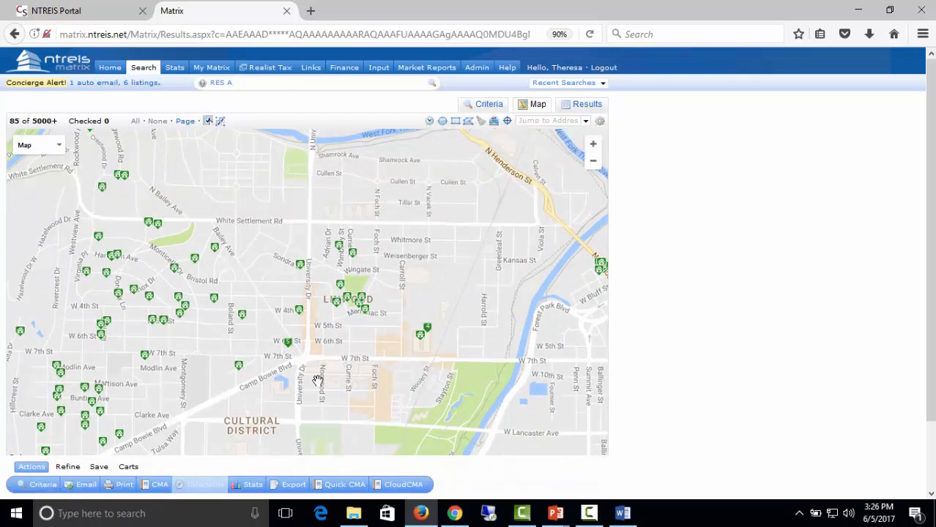
Start a fresh Residential Quick search and display its results on the map.
click(174, 68)
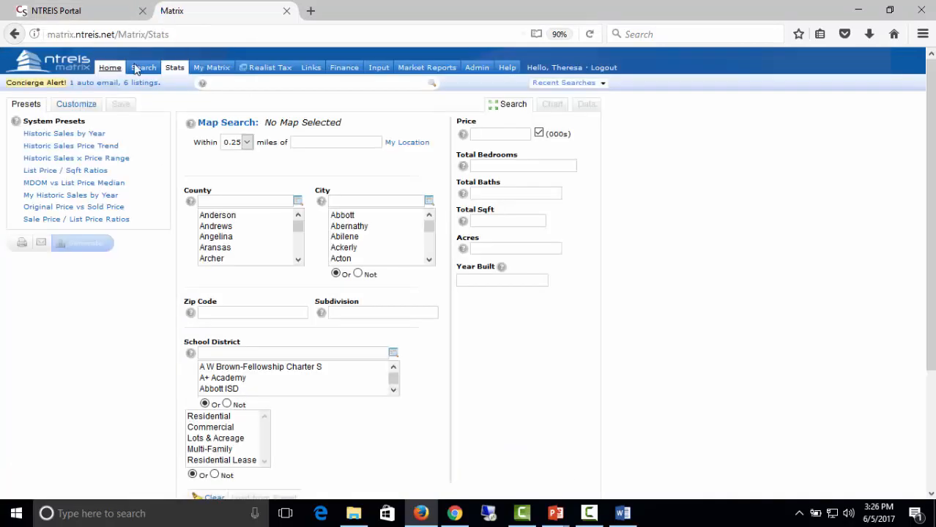
click(143, 67)
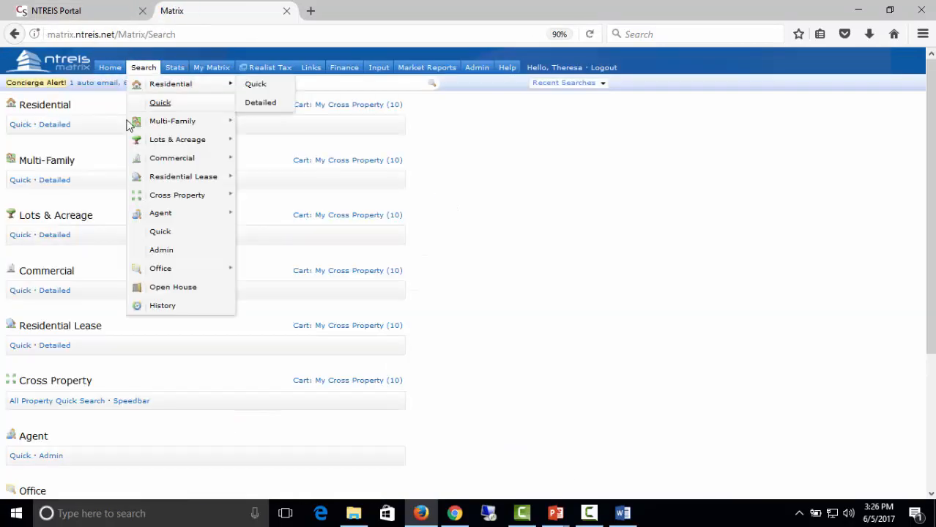
click(160, 103)
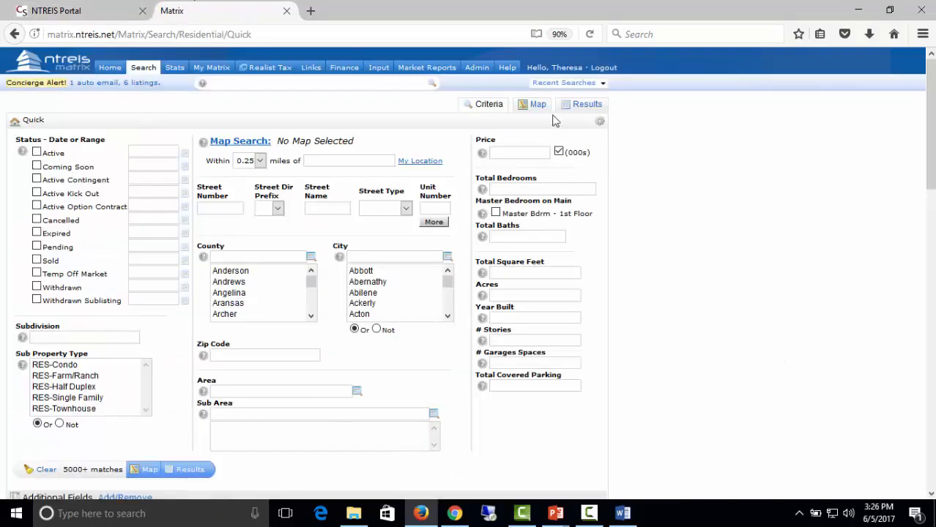
click(542, 105)
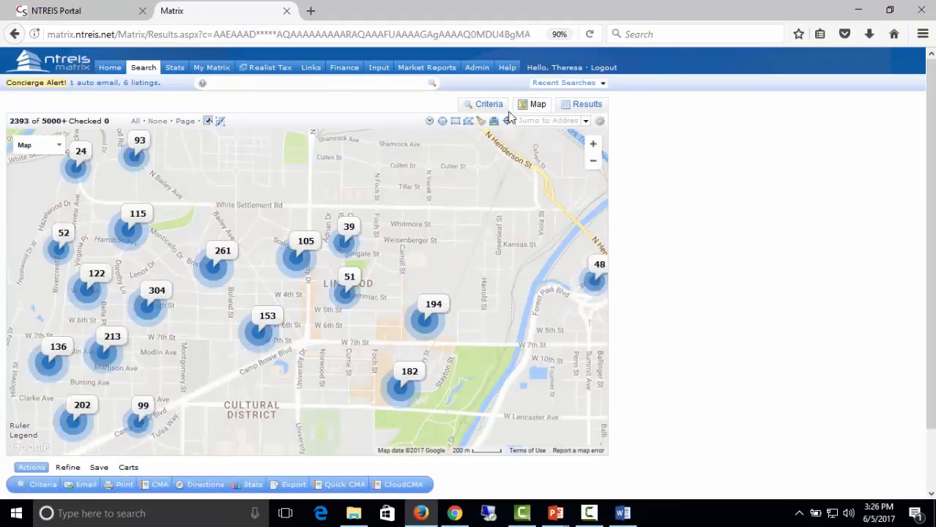
Tick Active status on the Criteria form and pan the map to reposition the listings.
click(487, 104)
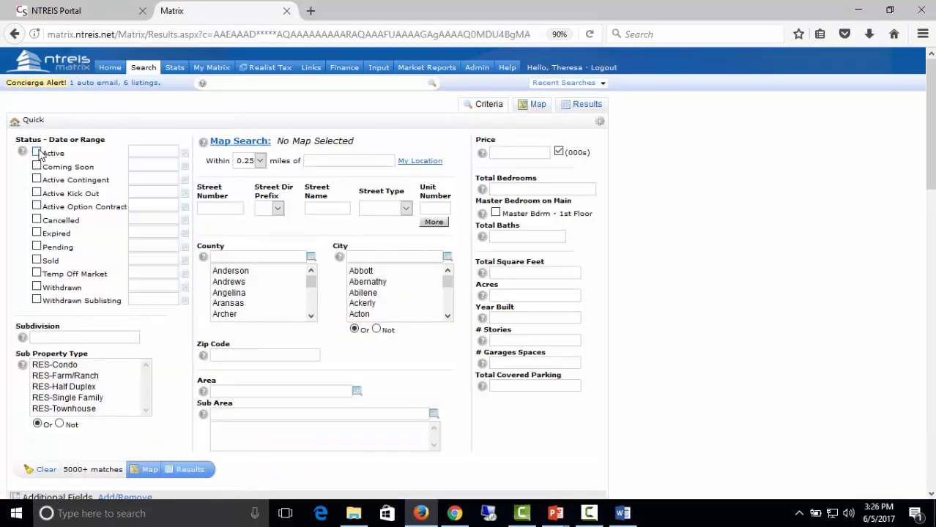
click(36, 152)
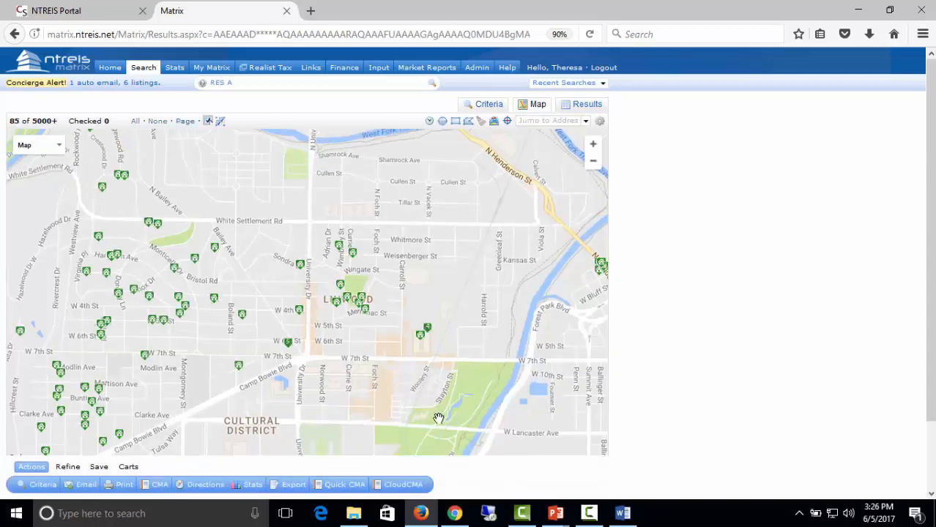
drag(423, 291, 475, 284)
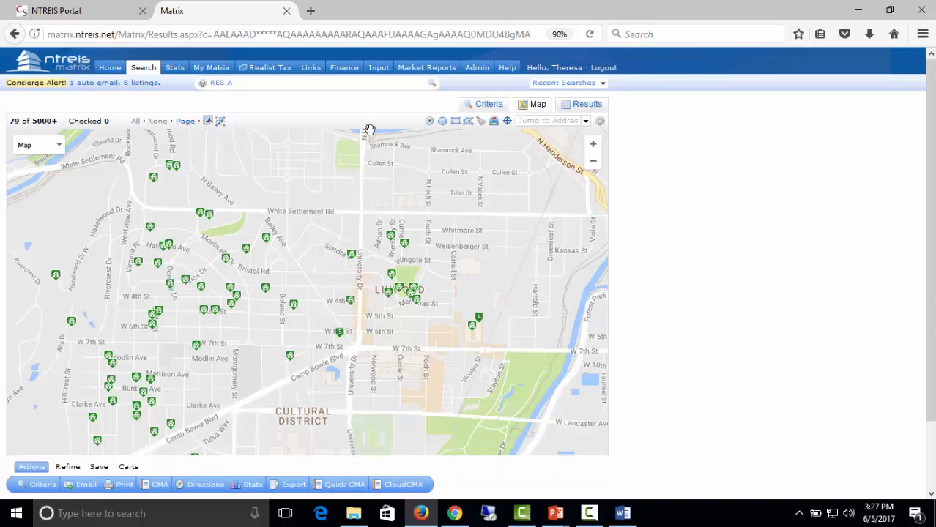
click(442, 121)
drag(233, 300, 483, 291)
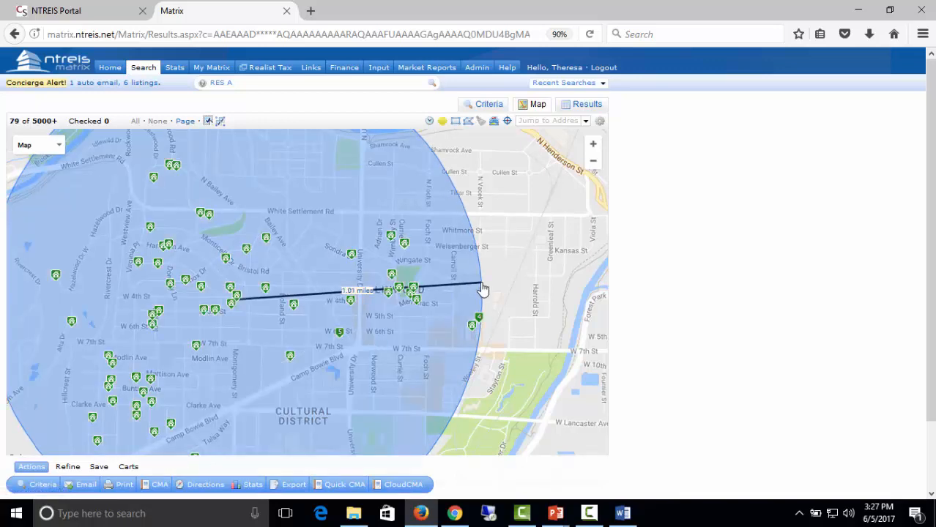
drag(483, 290, 483, 291)
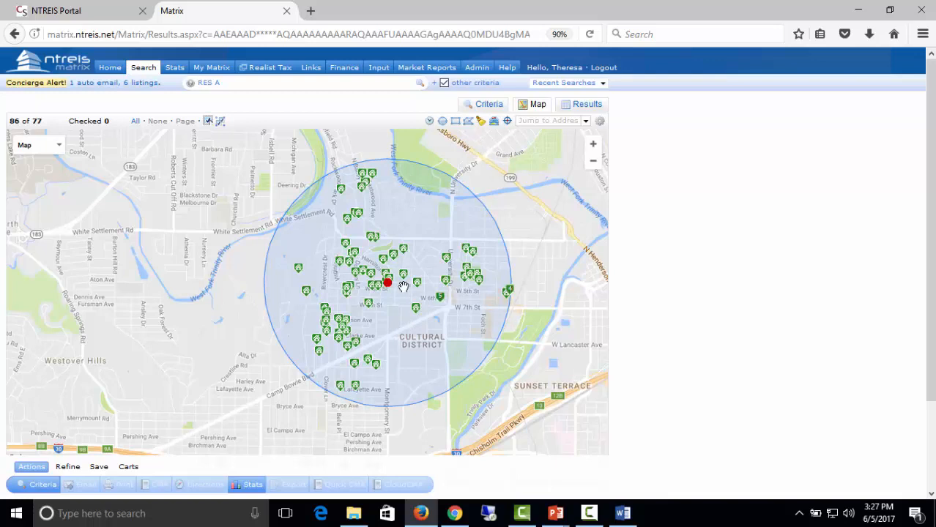
click(391, 292)
click(381, 291)
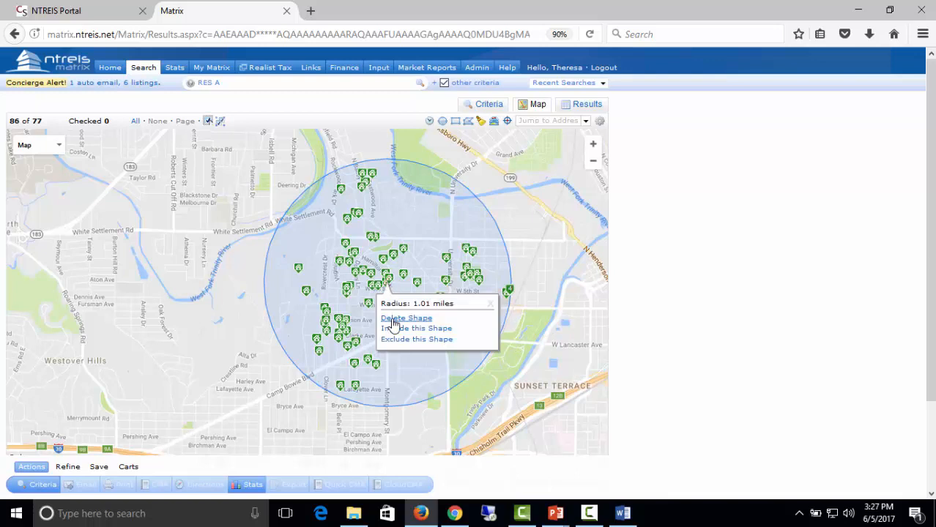
click(393, 323)
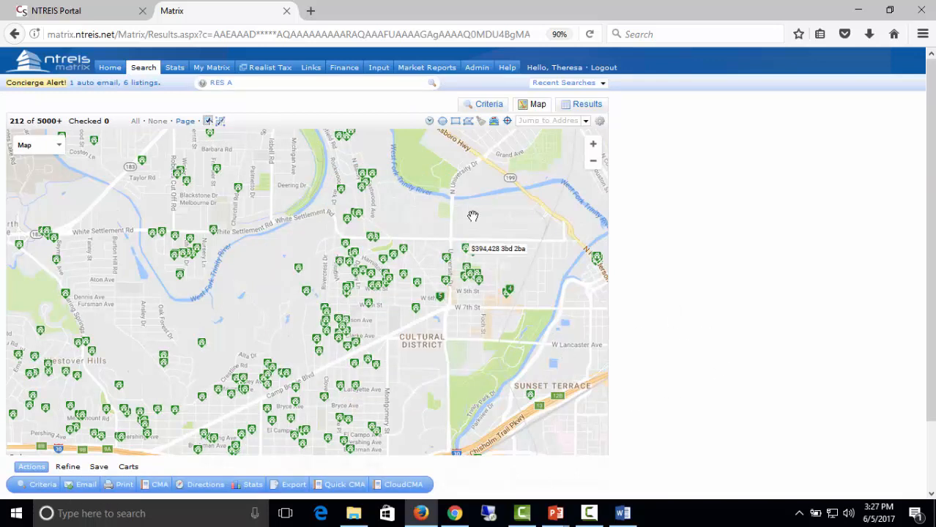
click(455, 121)
mouse_move(164, 244)
mouse_down()
mouse_move(311, 408)
mouse_move(570, 429)
mouse_up()
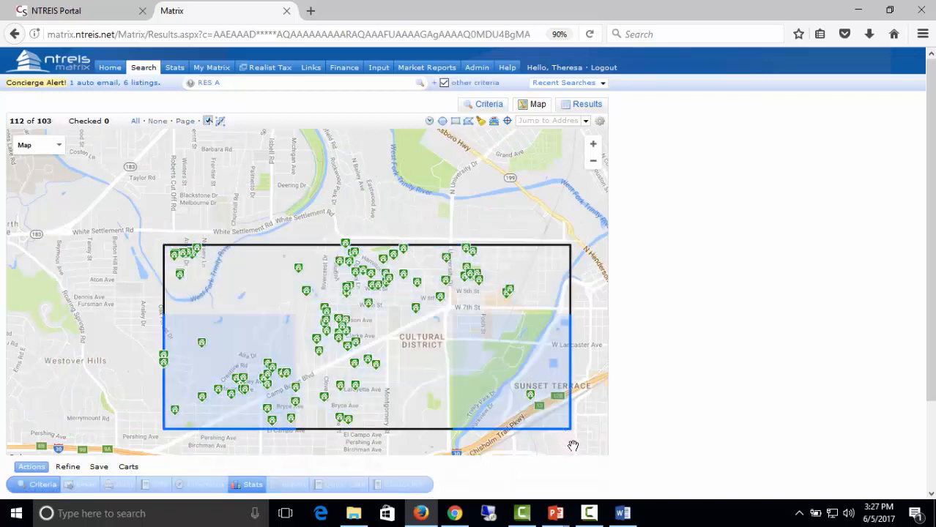
click(571, 252)
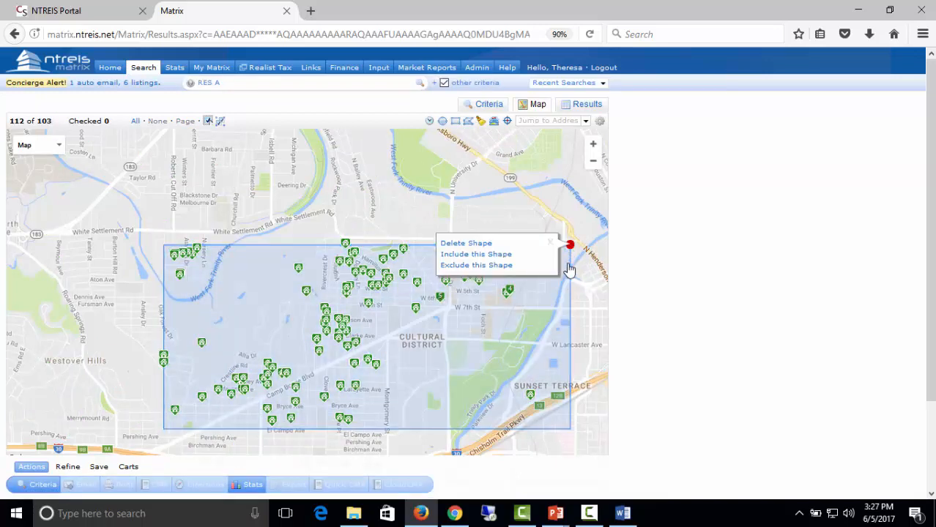
click(458, 243)
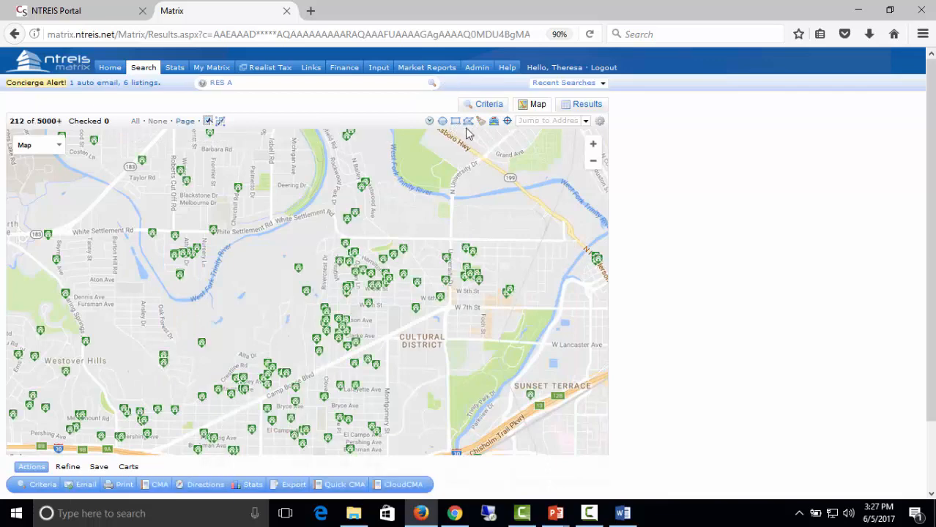
Draw polygon corners west of University Dr from Camp Bowie Blvd north toward Bristol Rd.
click(469, 124)
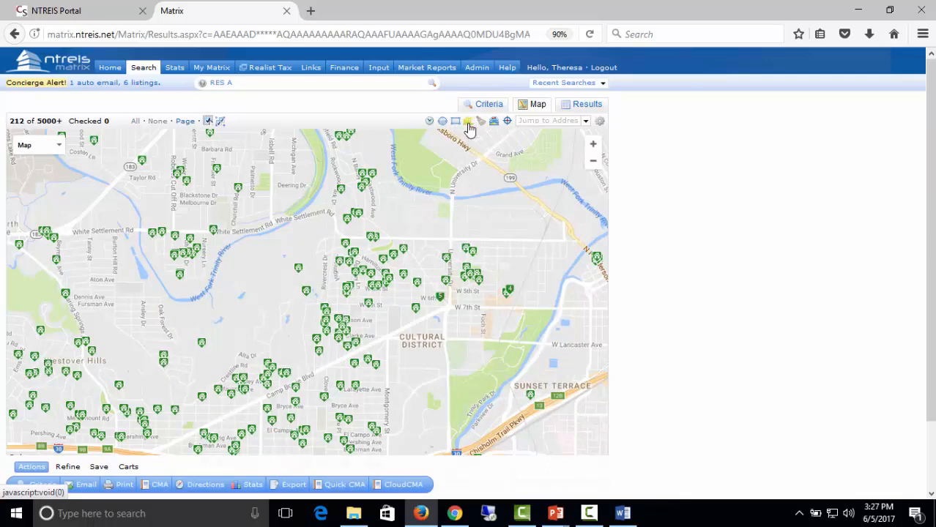
scroll(395, 351, up, 1)
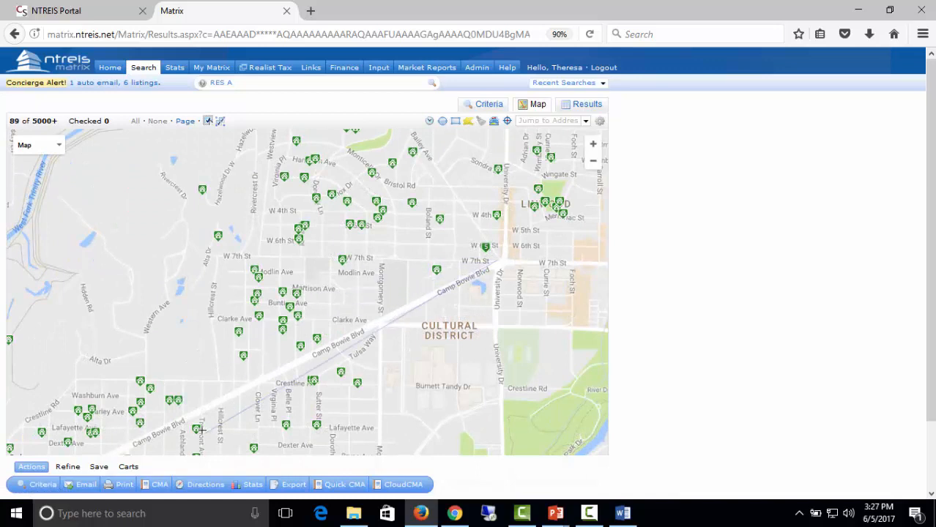
click(119, 445)
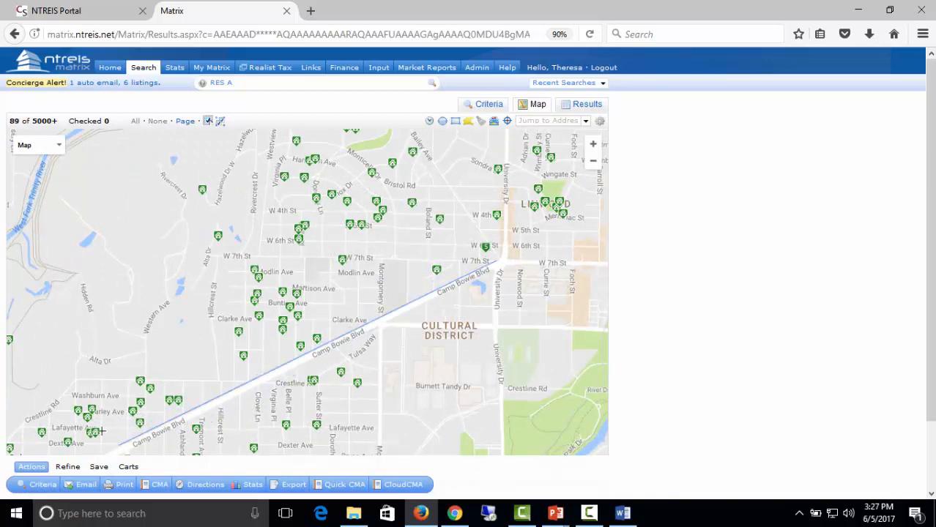
click(60, 394)
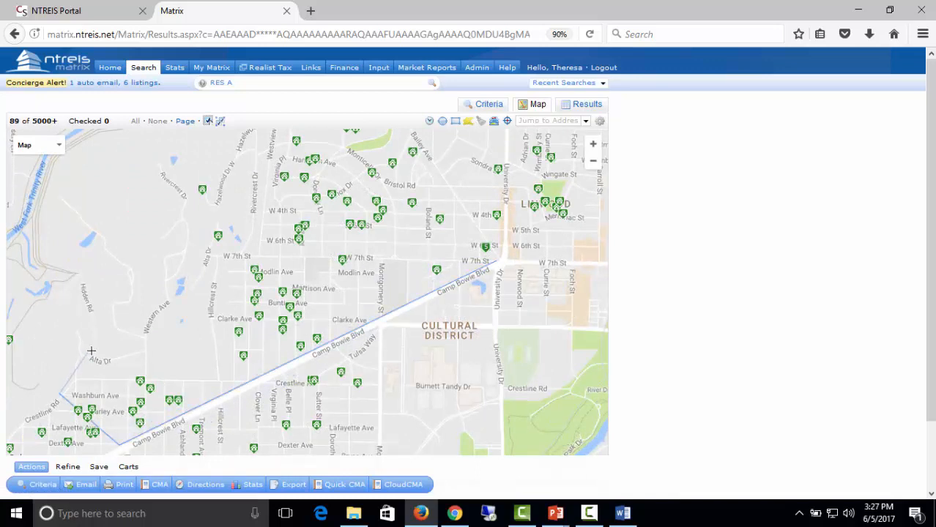
click(135, 289)
click(47, 178)
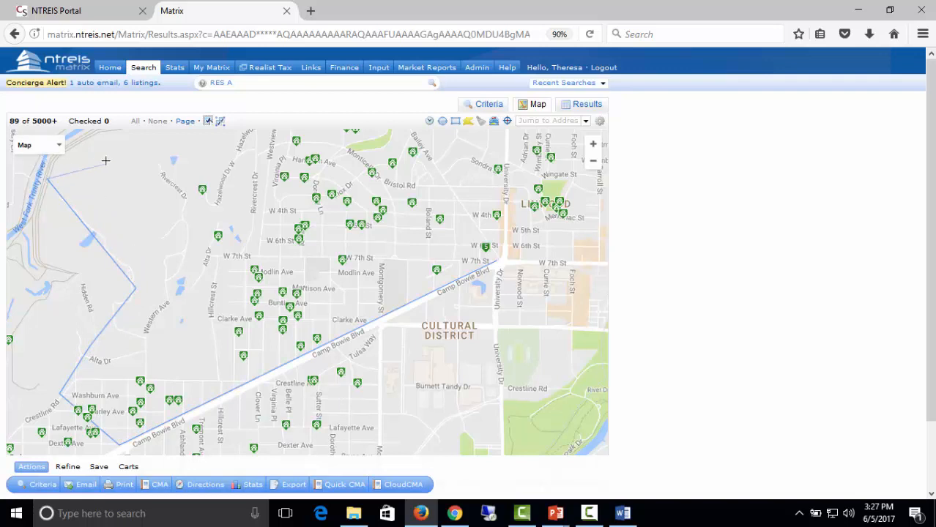
click(123, 137)
click(205, 212)
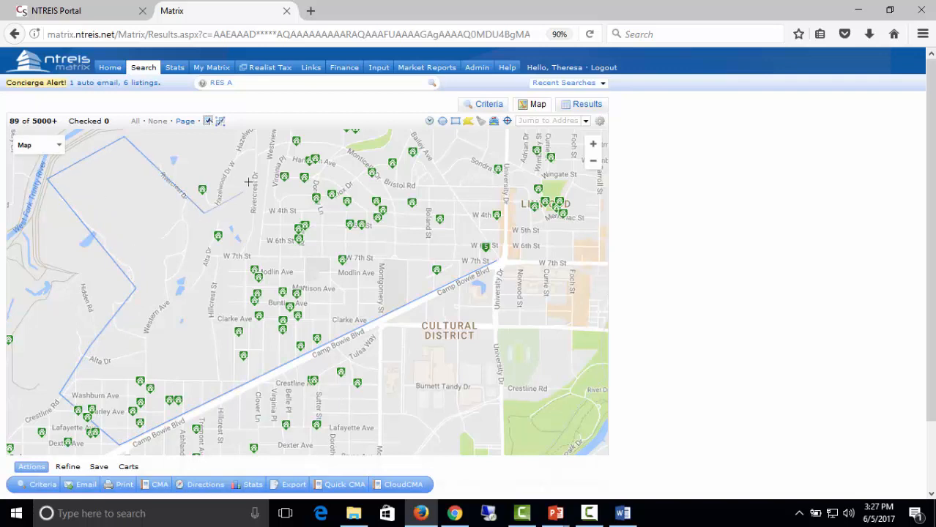
click(253, 140)
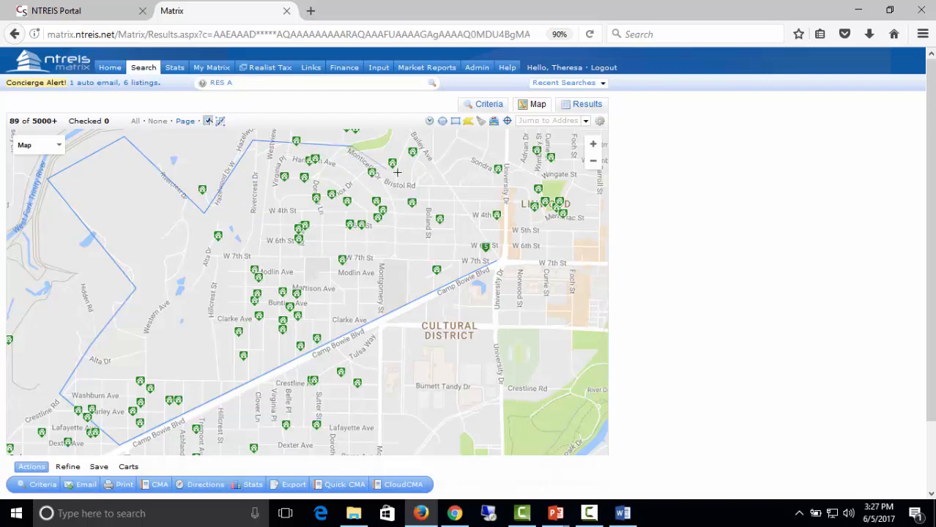
Close the polygon at its first vertex, dismiss the shape popup, and rezoom the map.
click(497, 261)
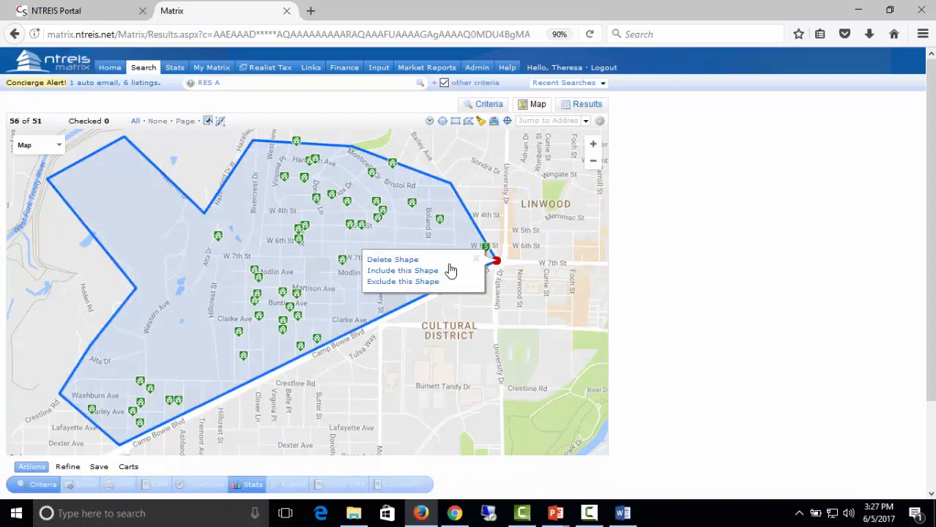
click(211, 292)
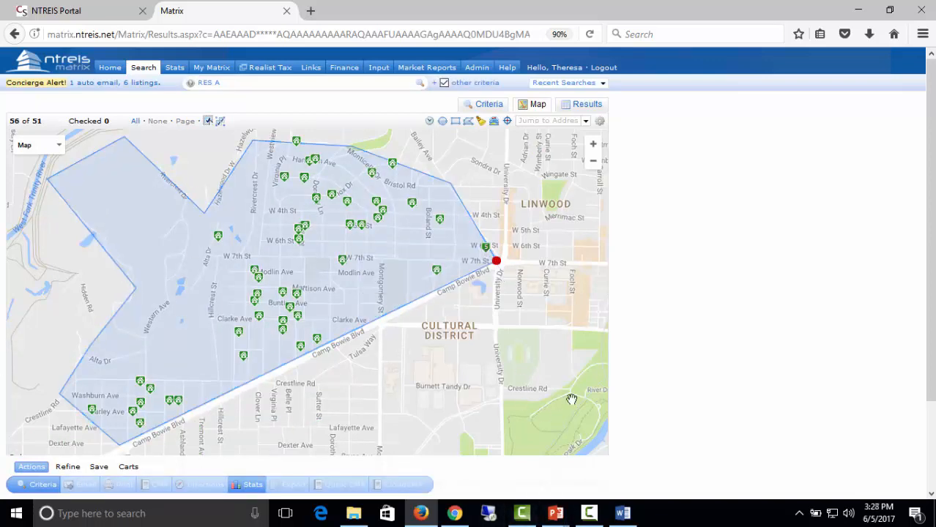
scroll(464, 406, down, 1)
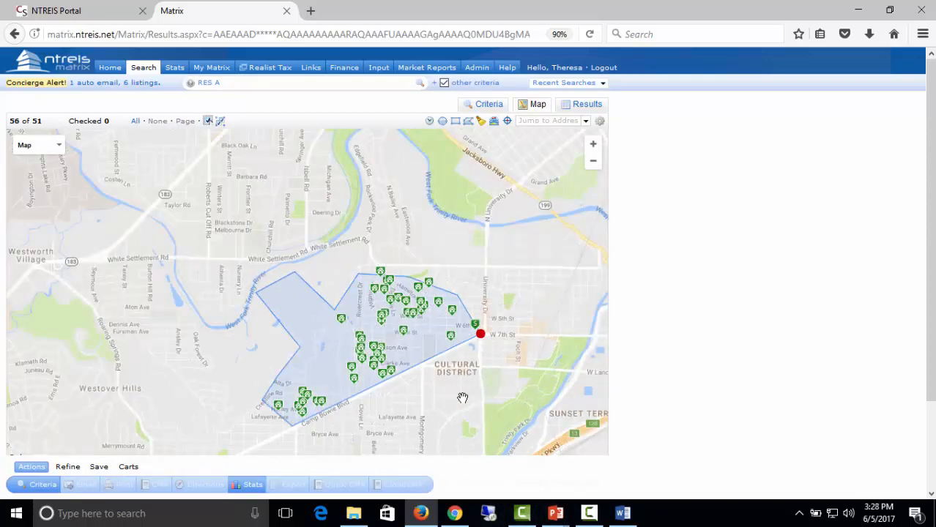
scroll(533, 403, up, 1)
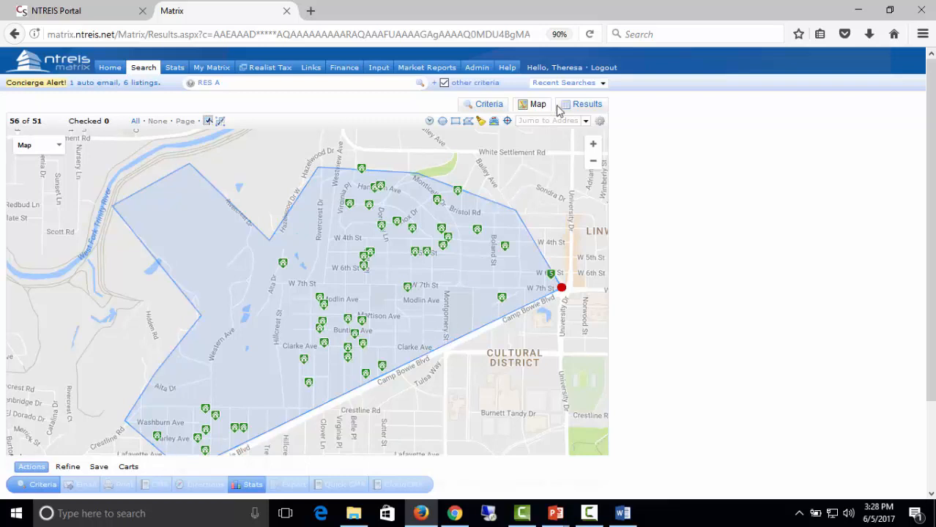
click(455, 121)
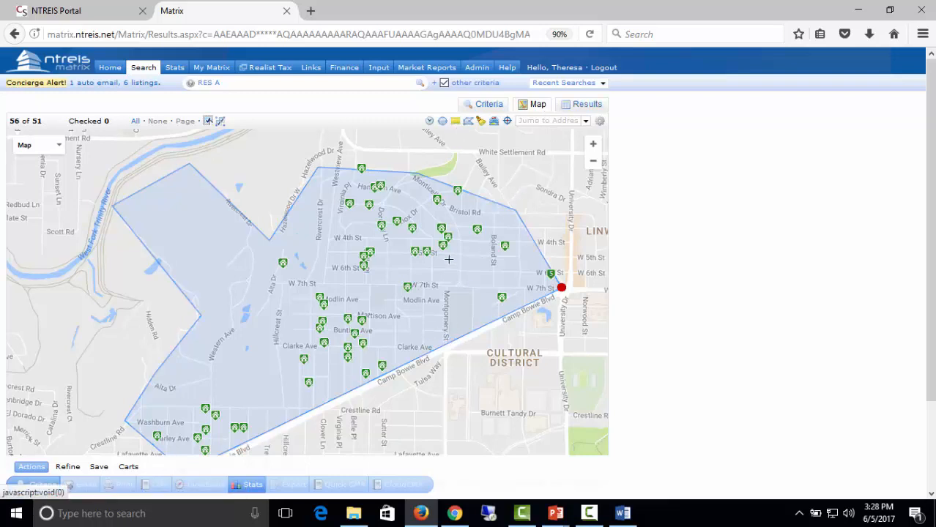
drag(427, 183, 460, 353)
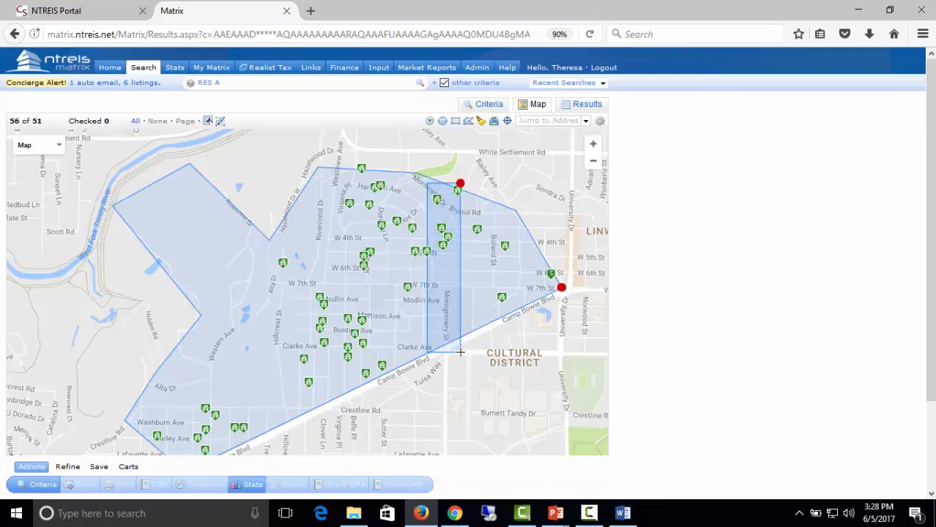
click(460, 188)
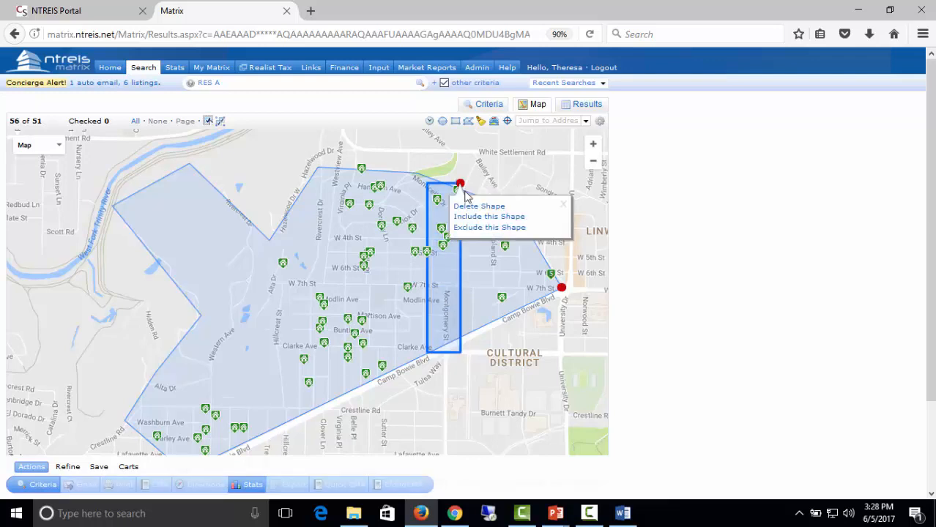
click(466, 229)
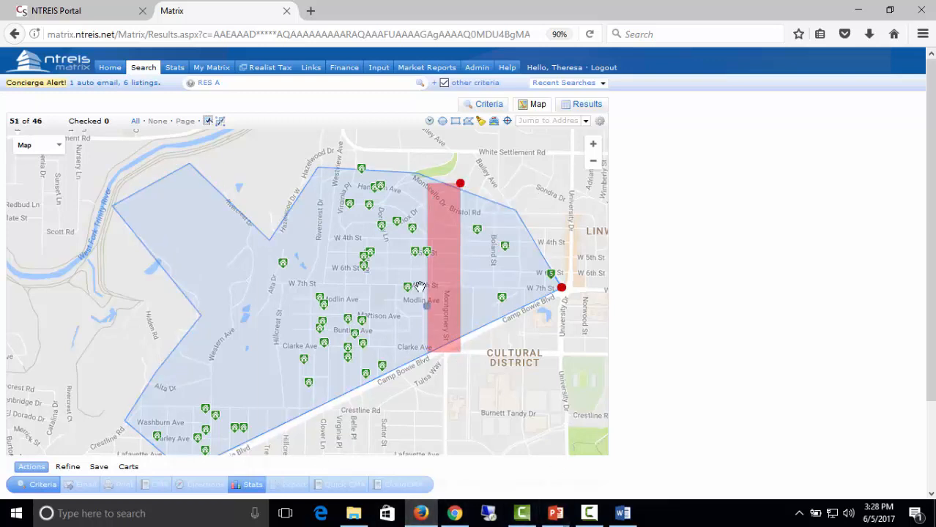
drag(431, 224, 422, 219)
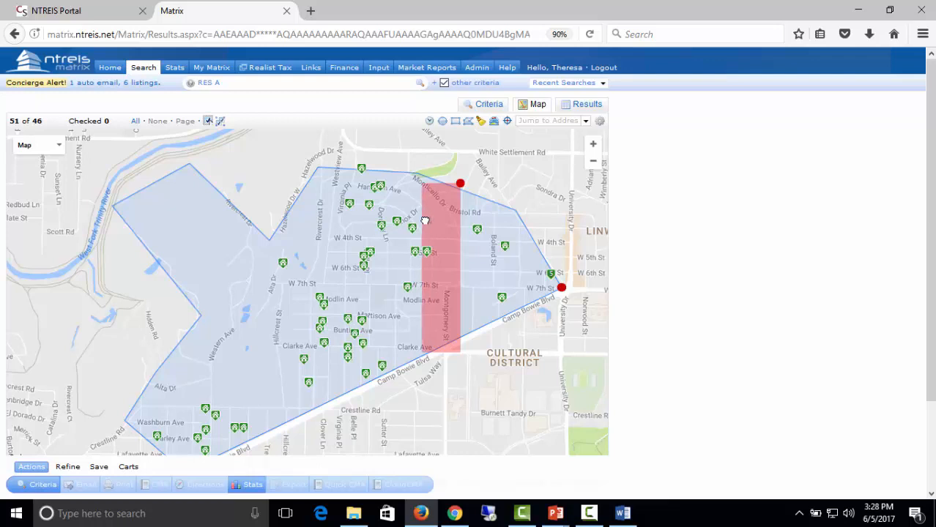
click(460, 196)
click(461, 208)
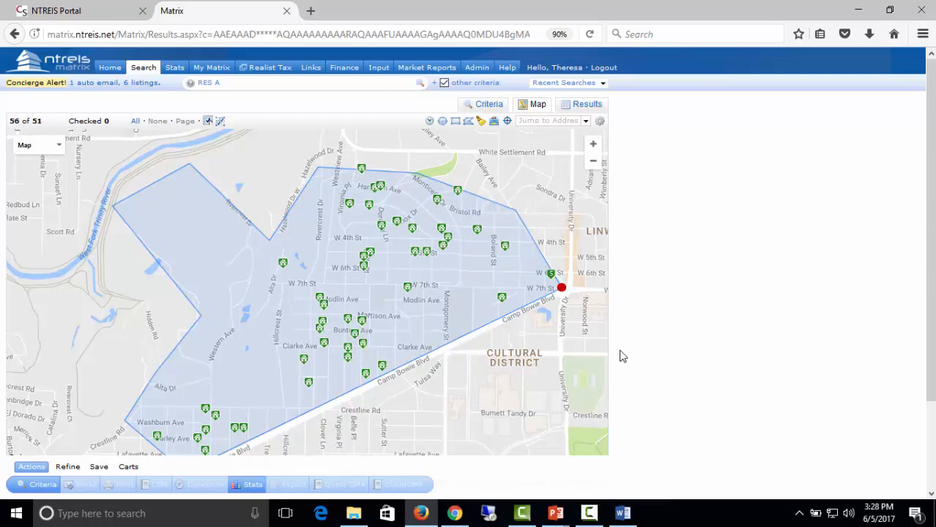
scroll(698, 335, down, 2)
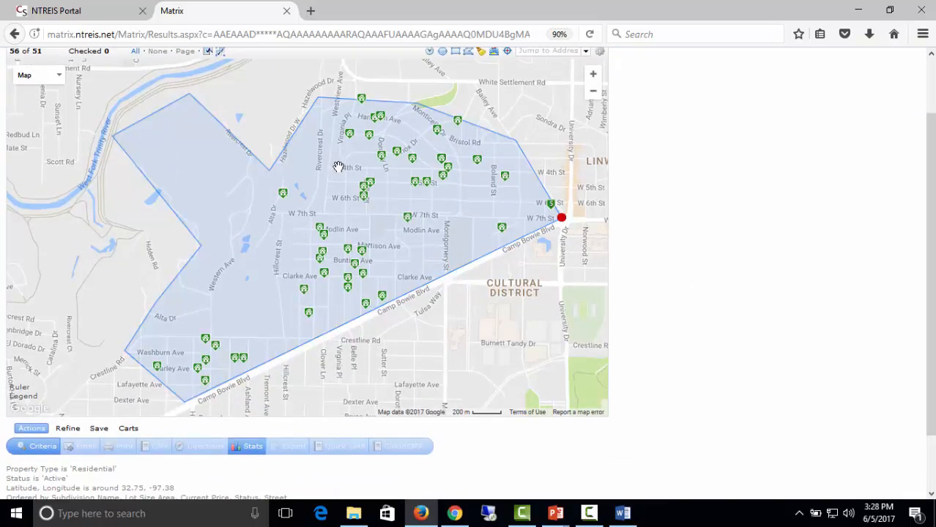
scroll(748, 425, up, 2)
scroll(748, 425, down, 2)
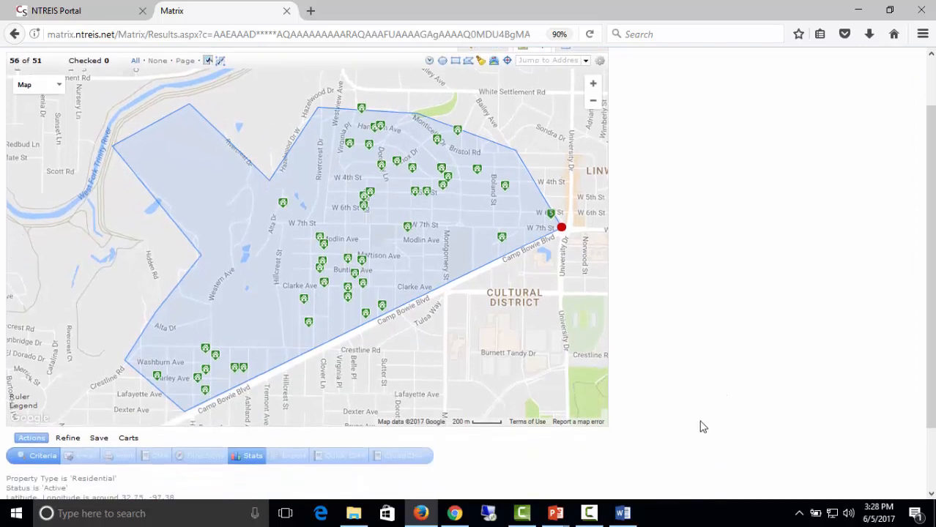
scroll(660, 315, up, 2)
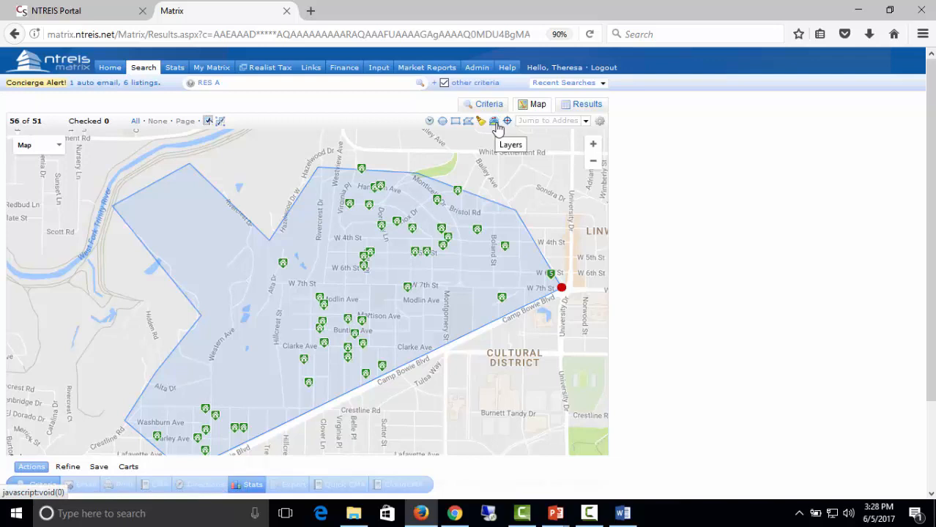
Turn on the City boundary layer in the map's boundary layers panel.
click(496, 124)
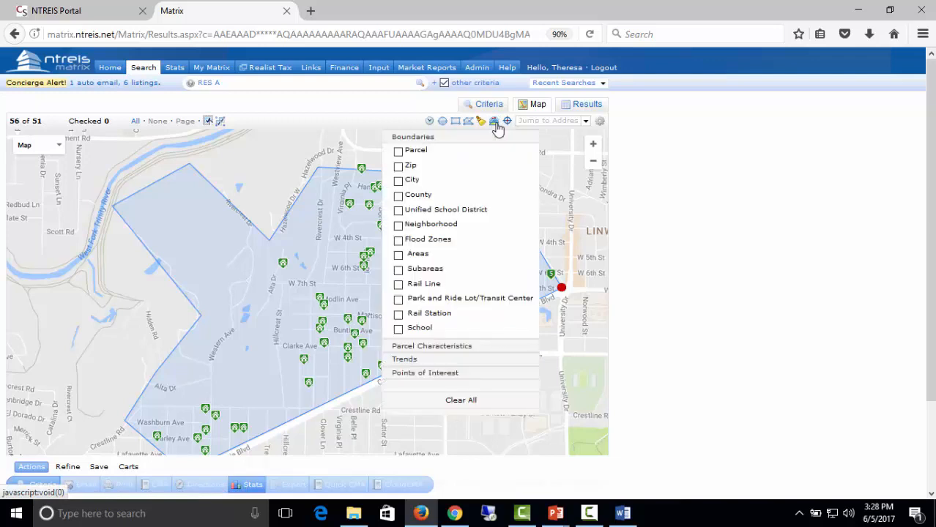
click(399, 182)
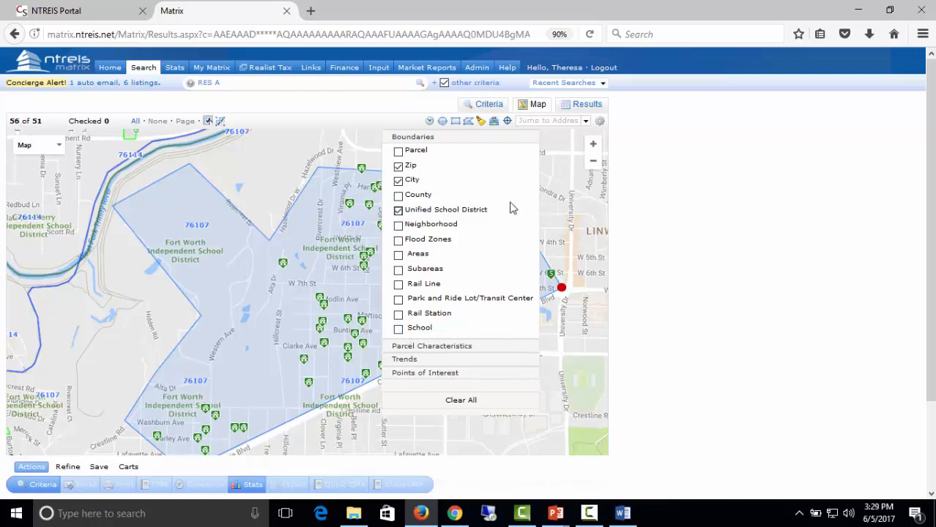
click(494, 122)
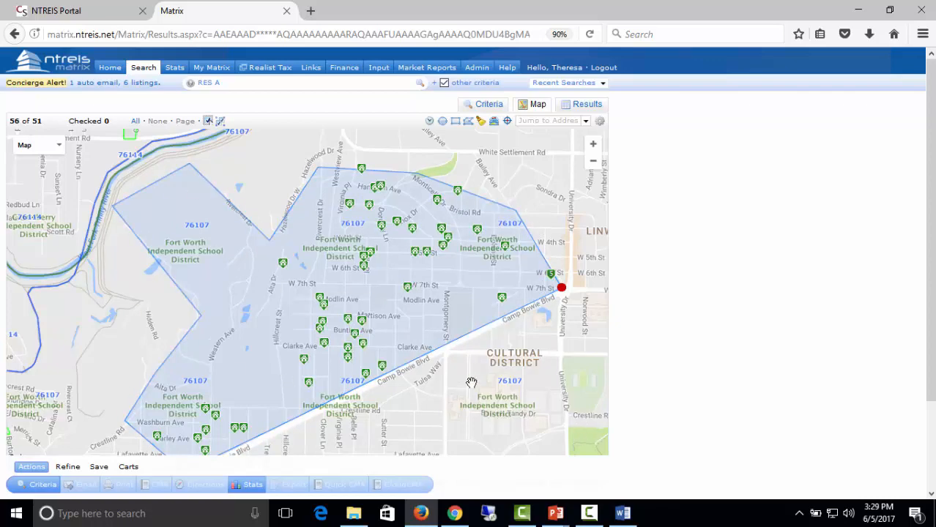
Zoom and pan toward Lake Worth and Sansom Park, then recenter on the search polygon.
scroll(471, 383, down, 4)
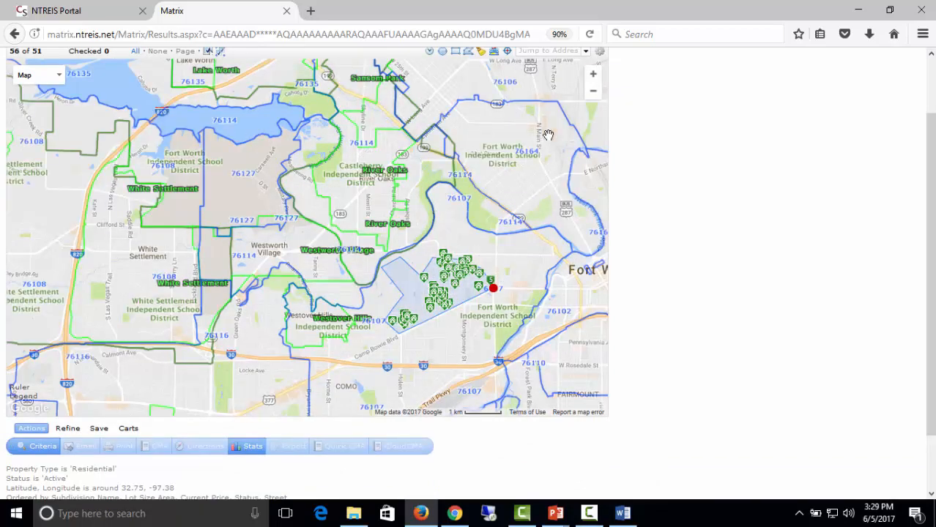
double_click(485, 281)
mouse_move(238, 151)
mouse_down()
mouse_move(516, 344)
mouse_move(487, 406)
mouse_up()
drag(356, 183, 276, 266)
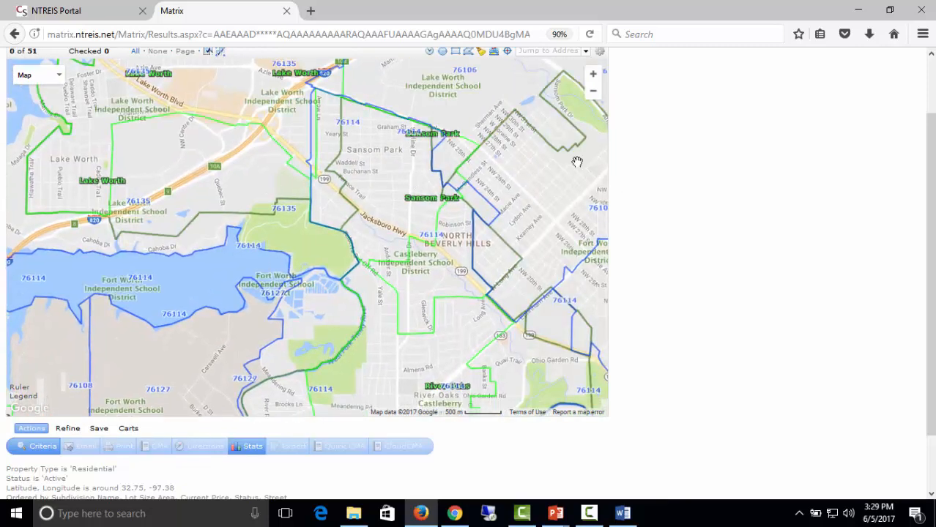
scroll(739, 253, up, 2)
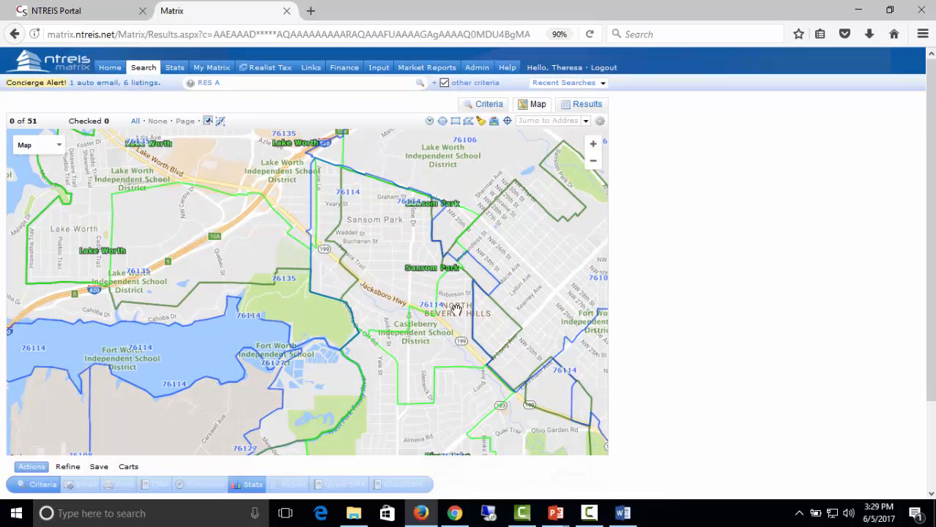
click(507, 123)
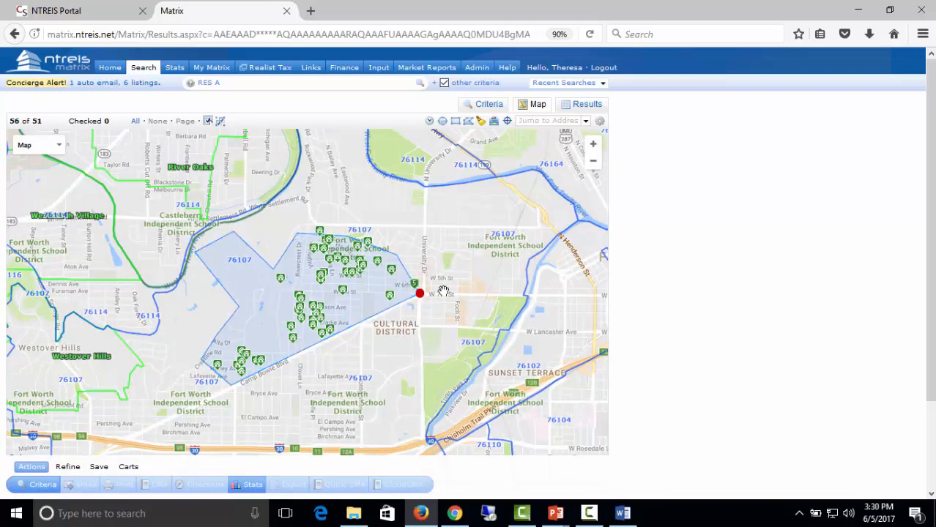
click(371, 304)
click(487, 258)
Review the criteria form, then return to the map showing the 51-listing polygon search.
click(485, 106)
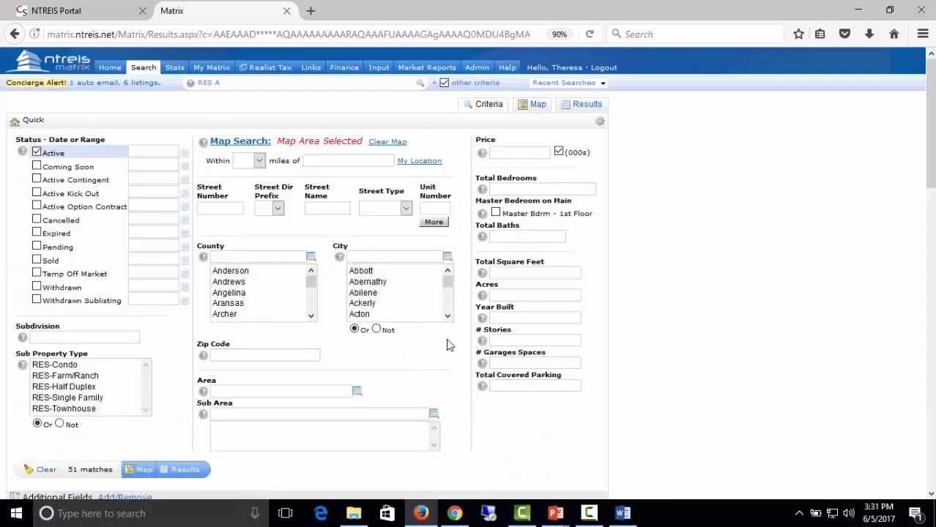
scroll(456, 351, down, 3)
scroll(455, 354, up, 3)
click(540, 105)
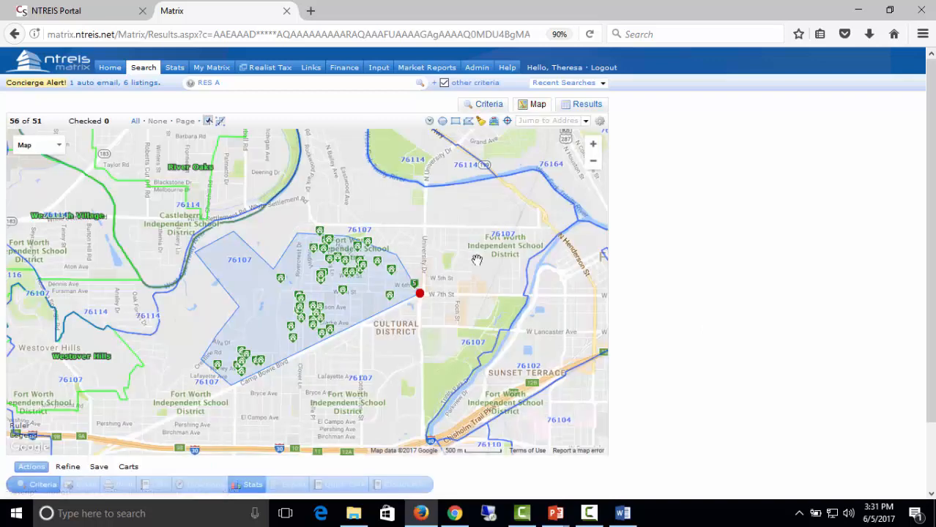
click(488, 105)
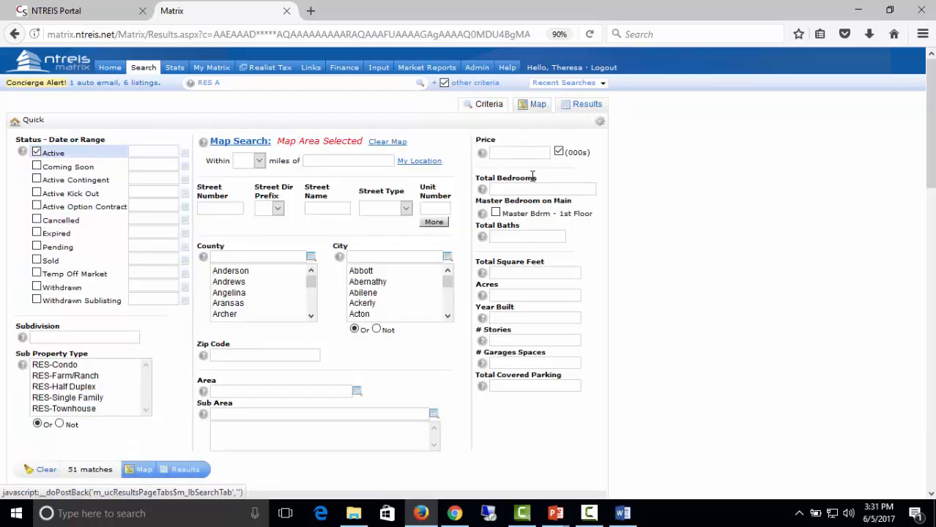
click(537, 105)
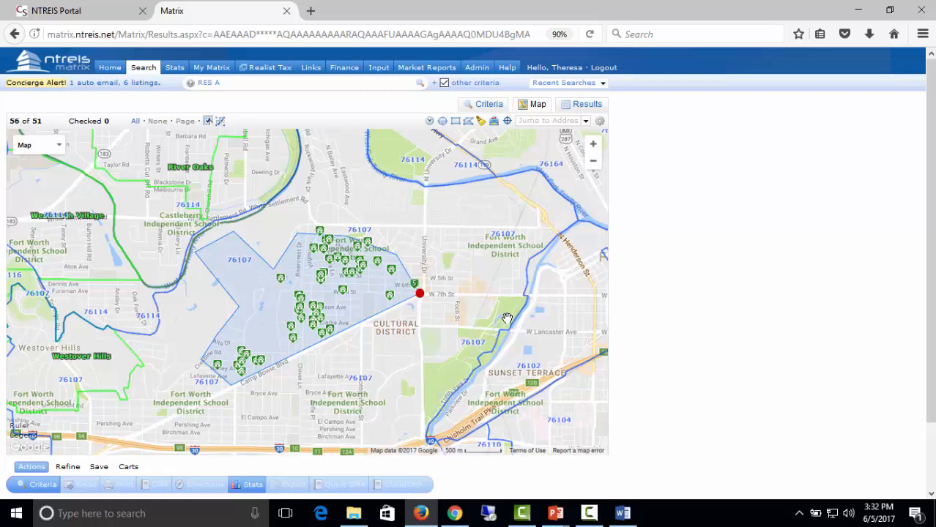
Start a new Residential Quick search from the Search menu.
mouse_move(140, 68)
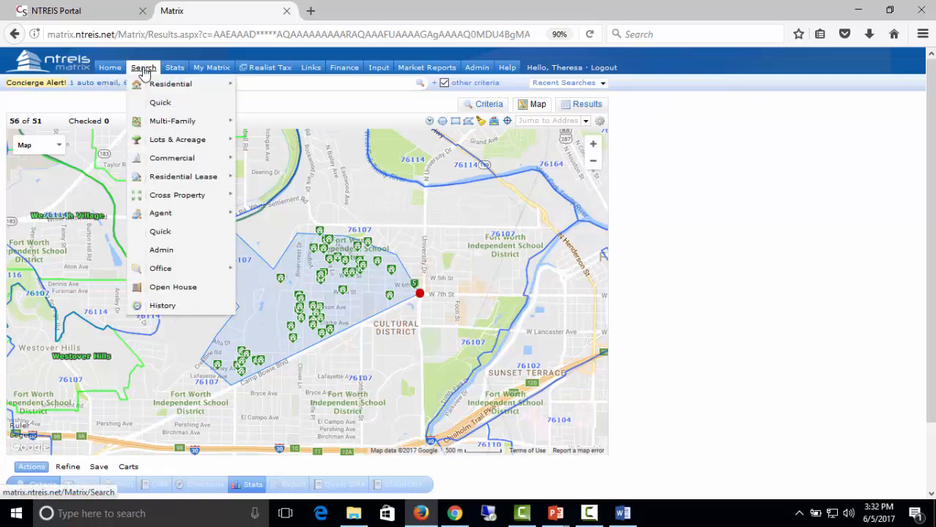
click(145, 67)
mouse_move(187, 85)
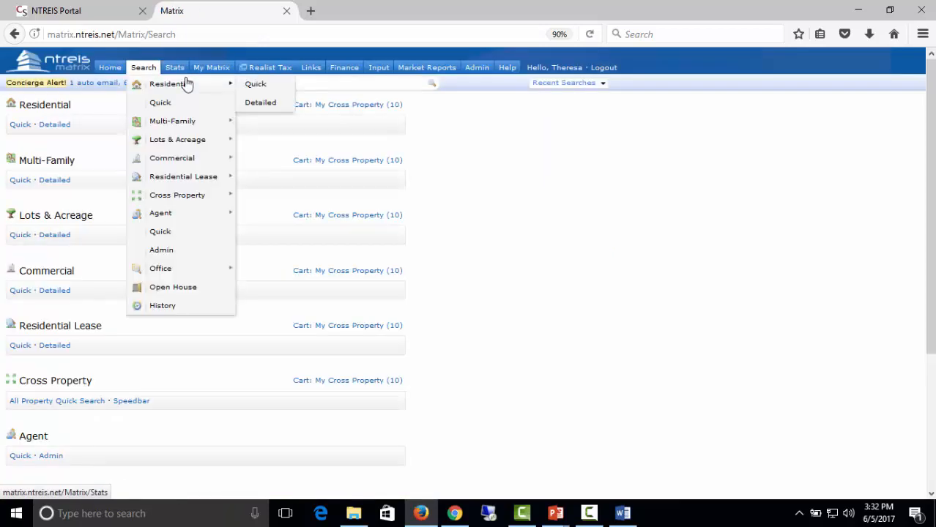
click(160, 103)
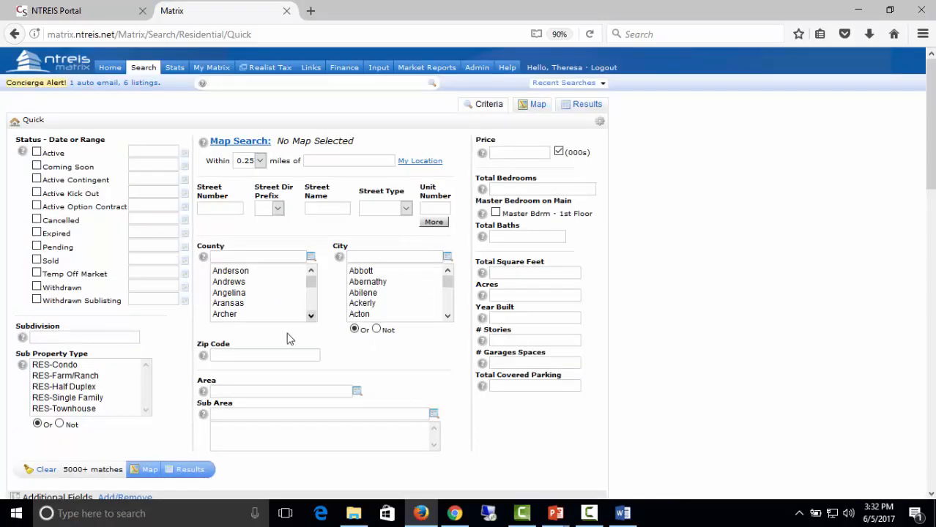
Set zip code 76179, Active status, and a price range of 150-175.
click(277, 355)
text(76)
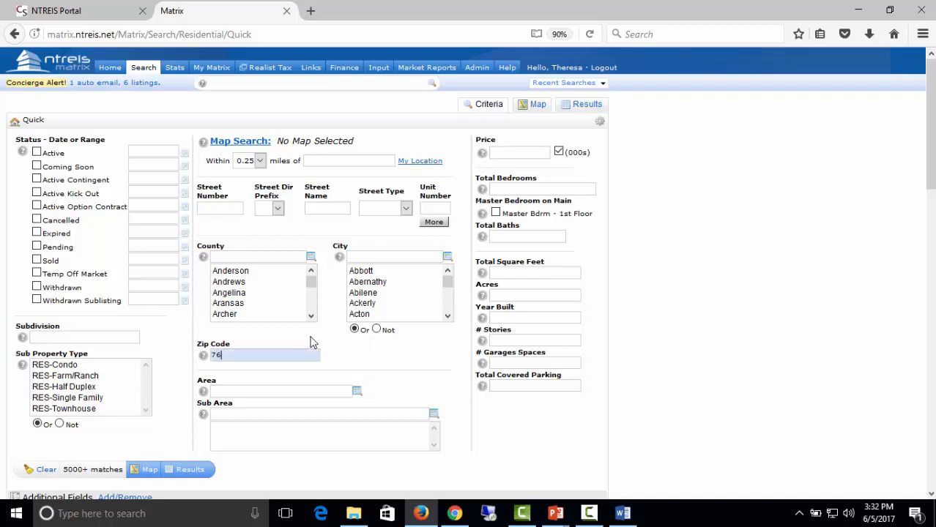
text(179)
click(517, 155)
text(175)
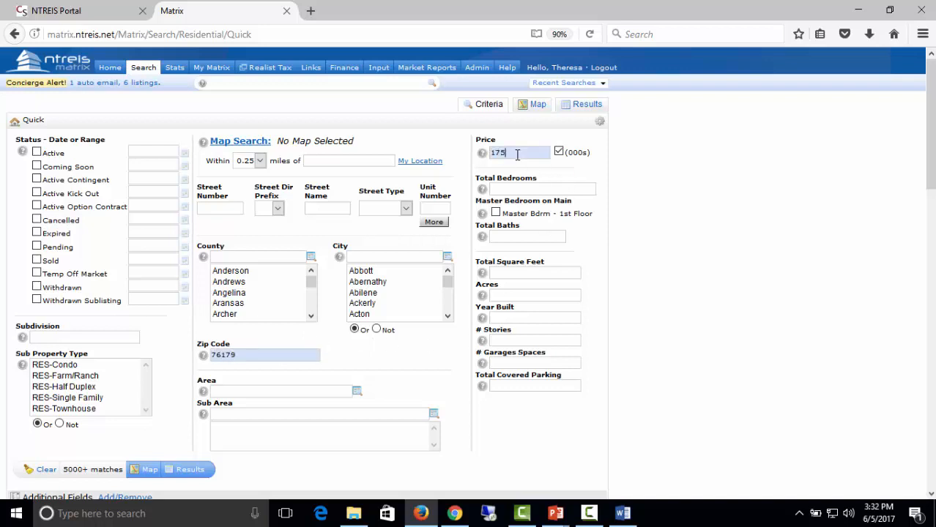
text(-180)
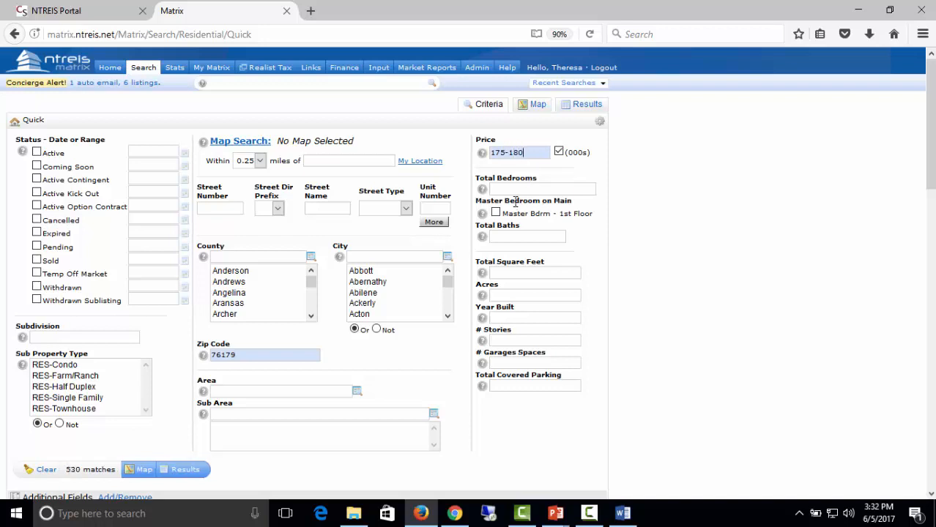
click(35, 153)
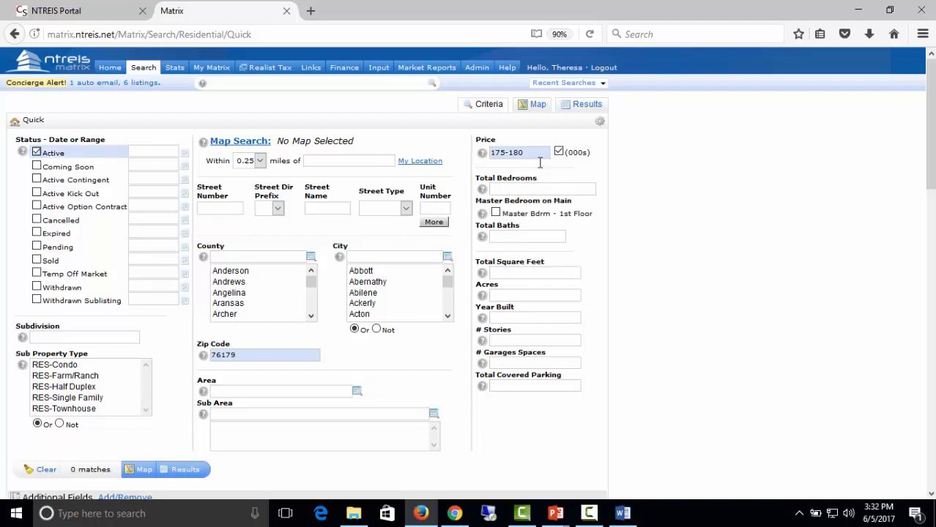
drag(526, 151, 371, 109)
text(150-175)
Enter 3 bedrooms and 2 baths, then start a 1800 square-footage range and clear it.
click(505, 188)
text(4)
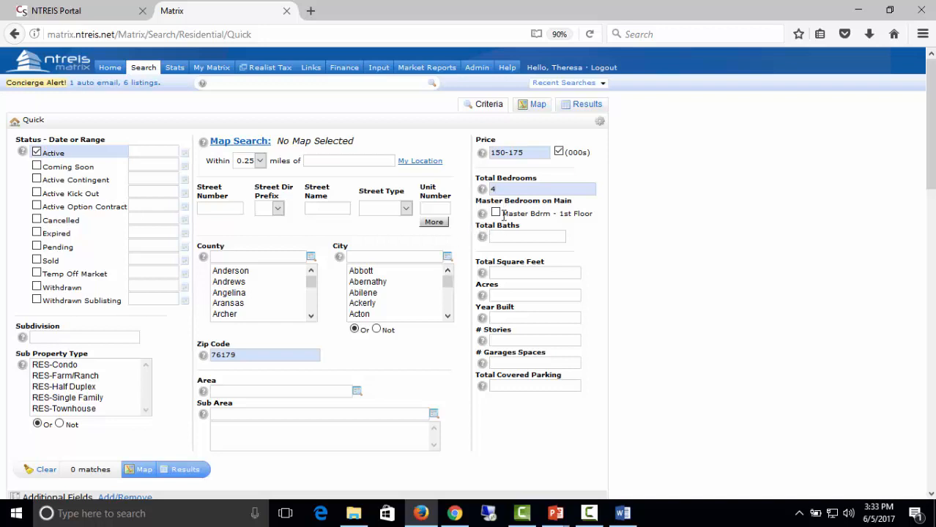
key(BackSpace)
text(3)
text(2)
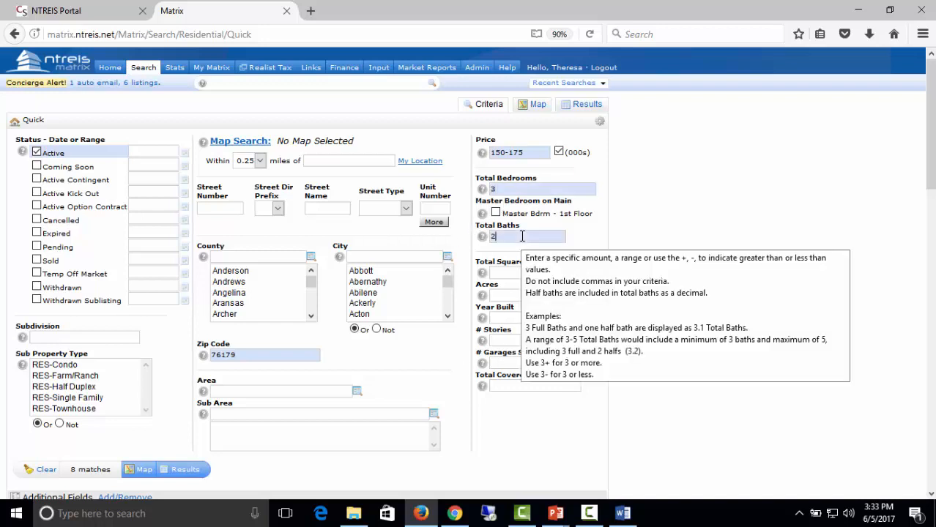
click(505, 272)
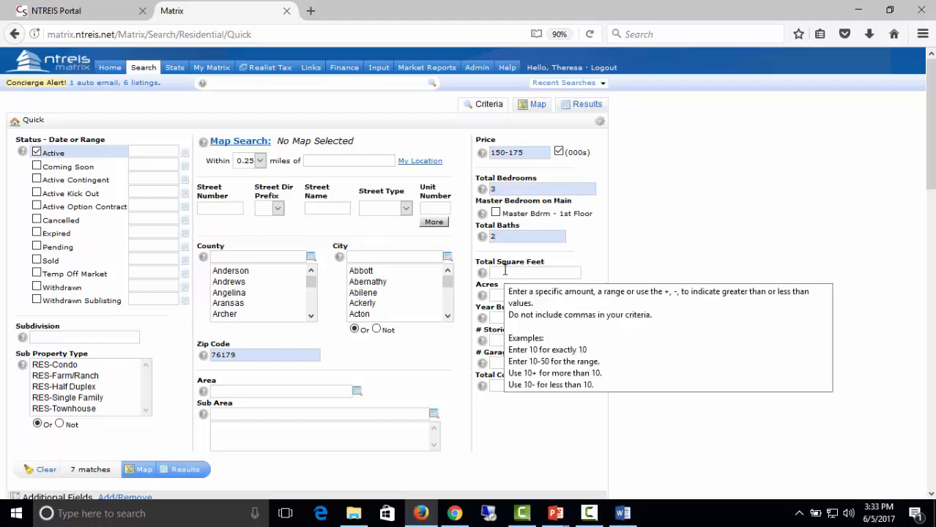
text(1800)
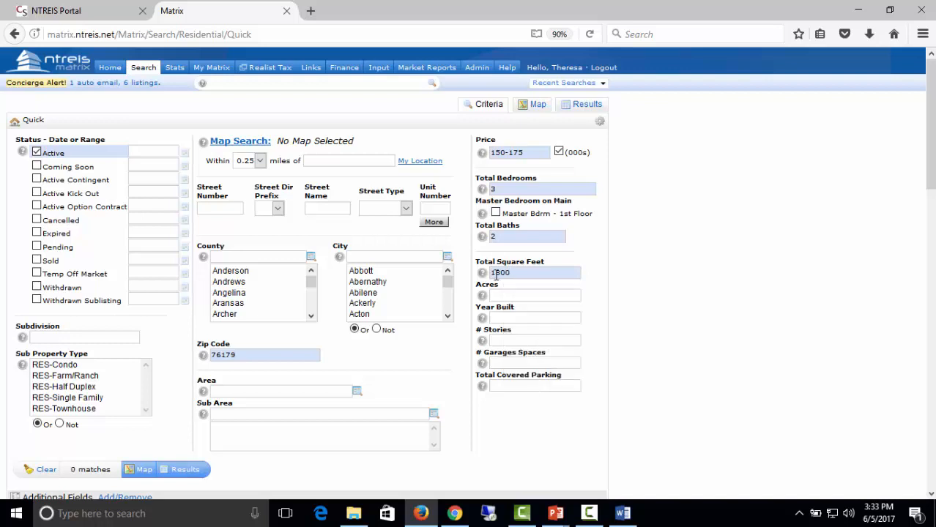
mouse_move(525, 272)
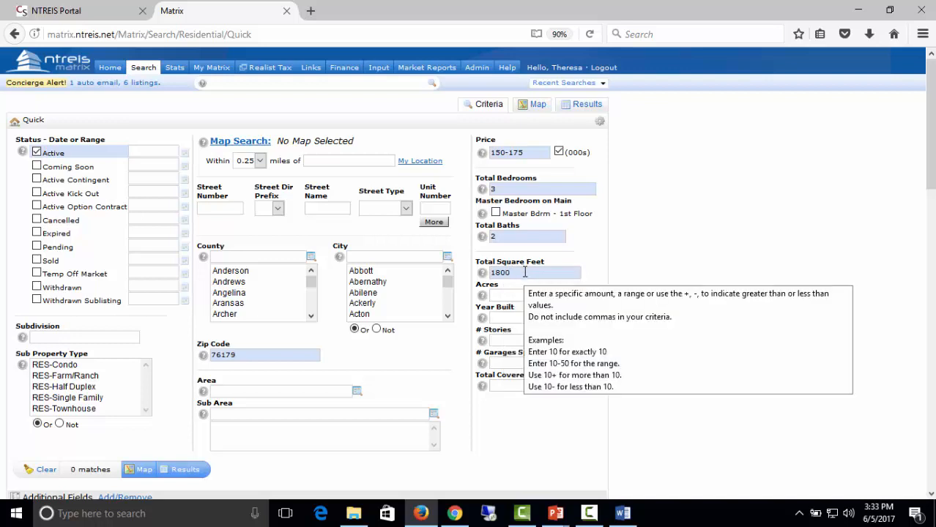
text(-200)
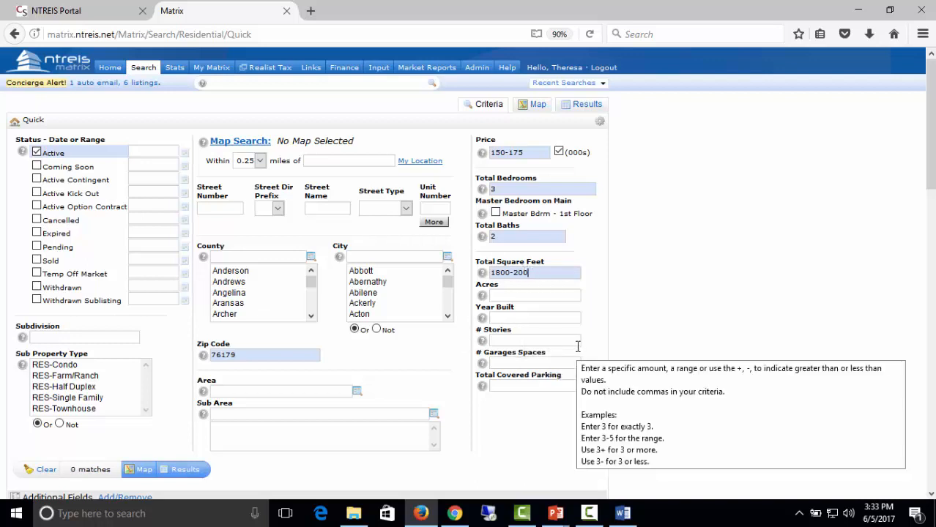
key(BackSpace)
key(BackSpace)
key(BackSpace)
key(BackSpace)
key(BackSpace)
key(BackSpace)
key(BackSpace)
key(BackSpace)
key(BackSpace)
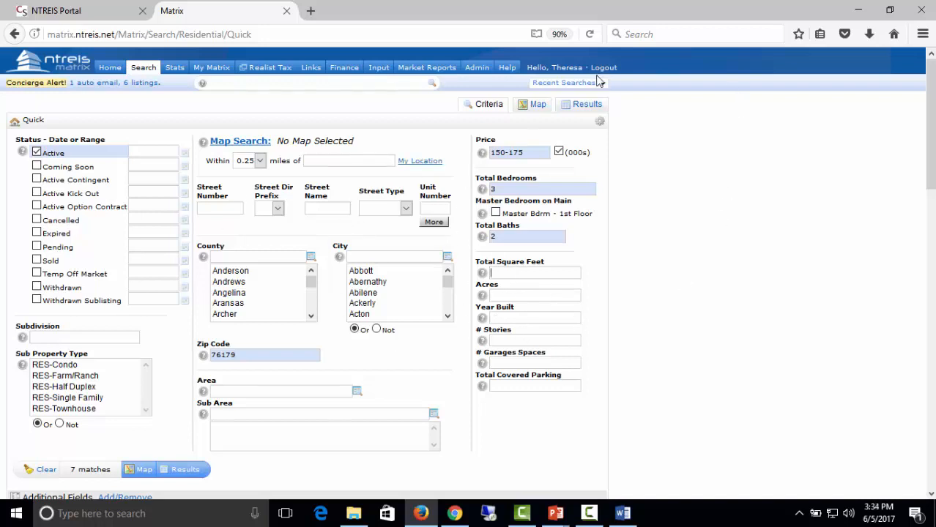
List the 7 listings in zip 76179, check all seven, and bring up the save options.
click(588, 106)
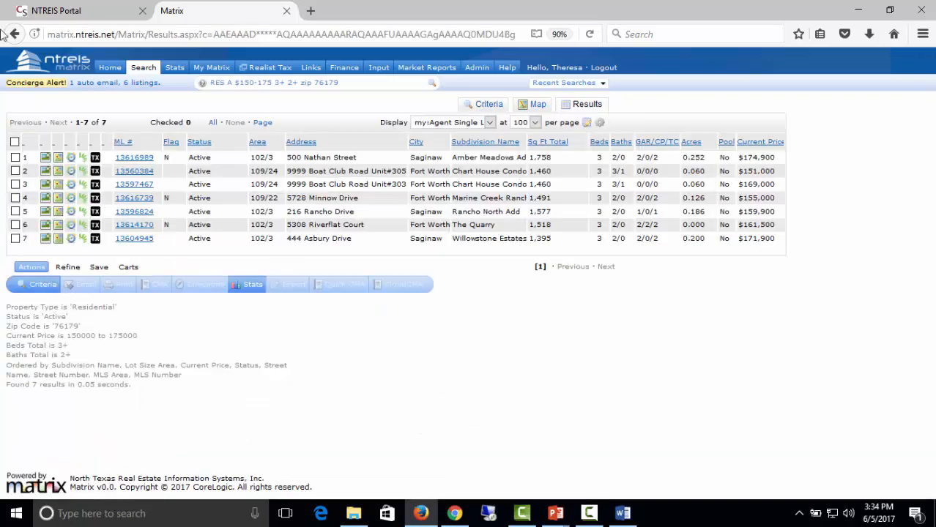
click(15, 141)
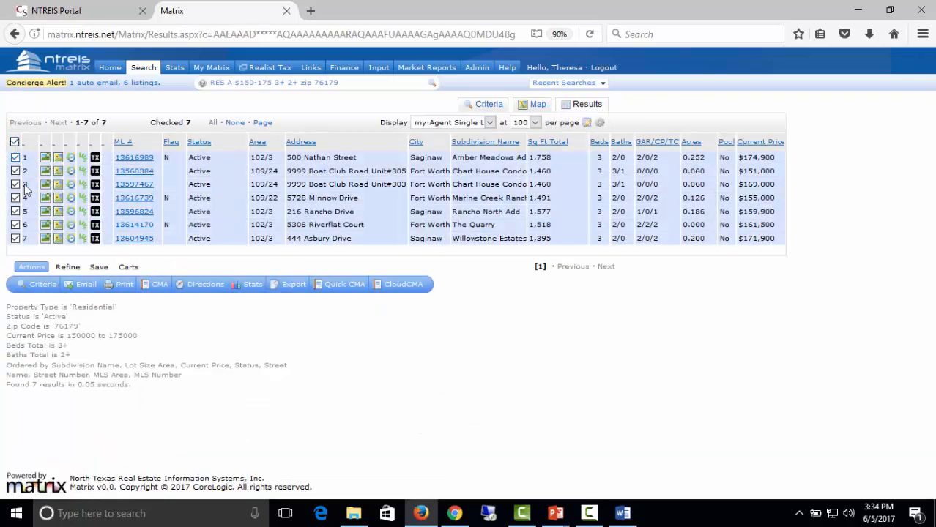
click(15, 141)
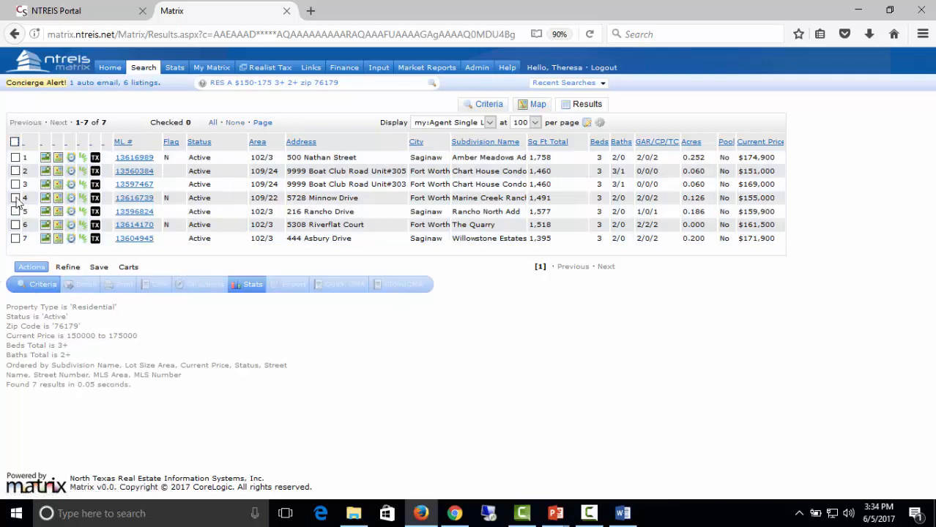
click(14, 142)
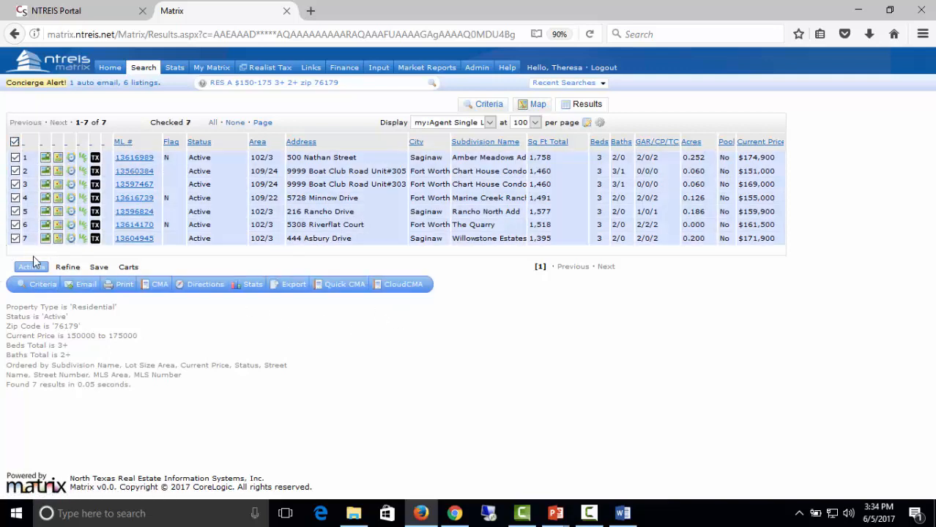
click(99, 267)
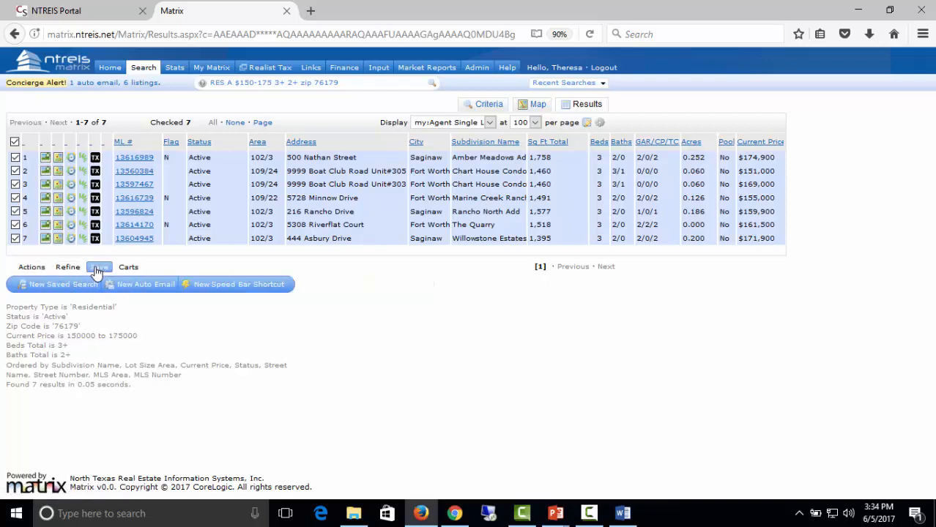
Create a new saved search named '76179 residential' and save it.
click(55, 288)
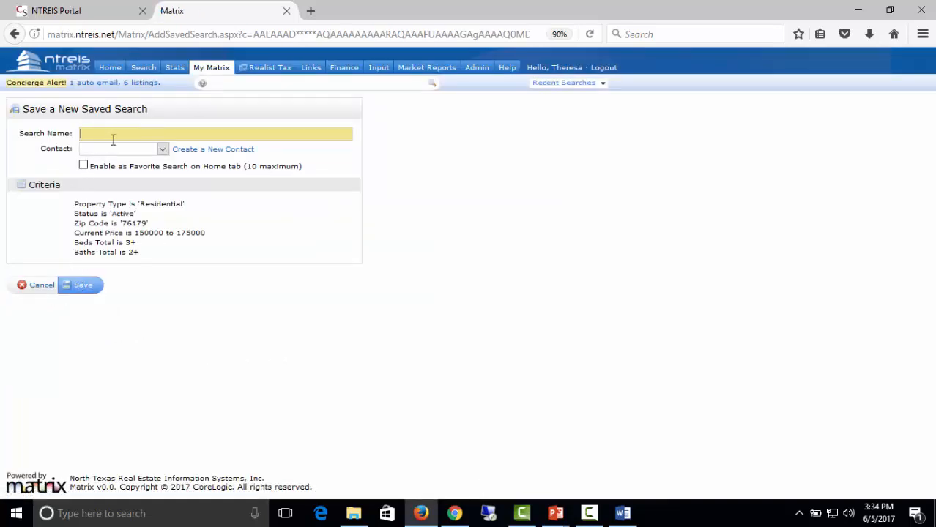
text(76179 residentiall)
click(84, 288)
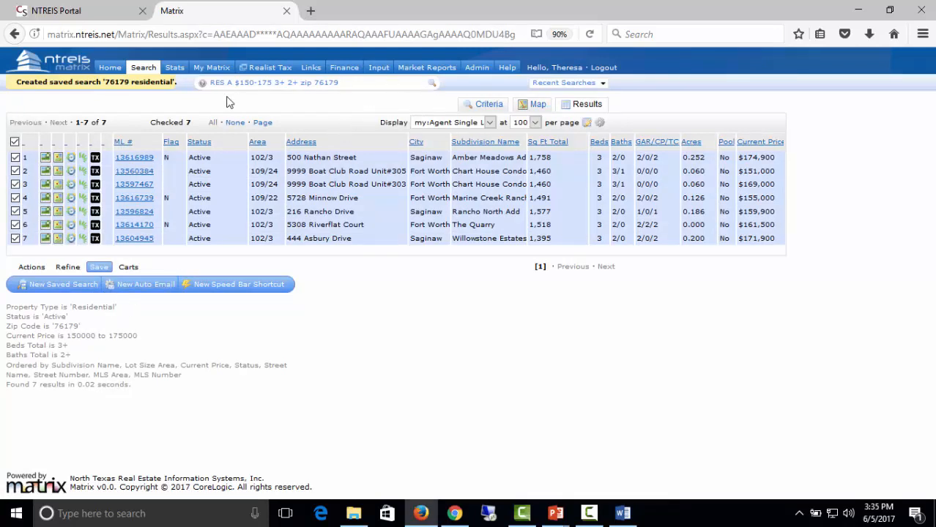
mouse_move(220, 73)
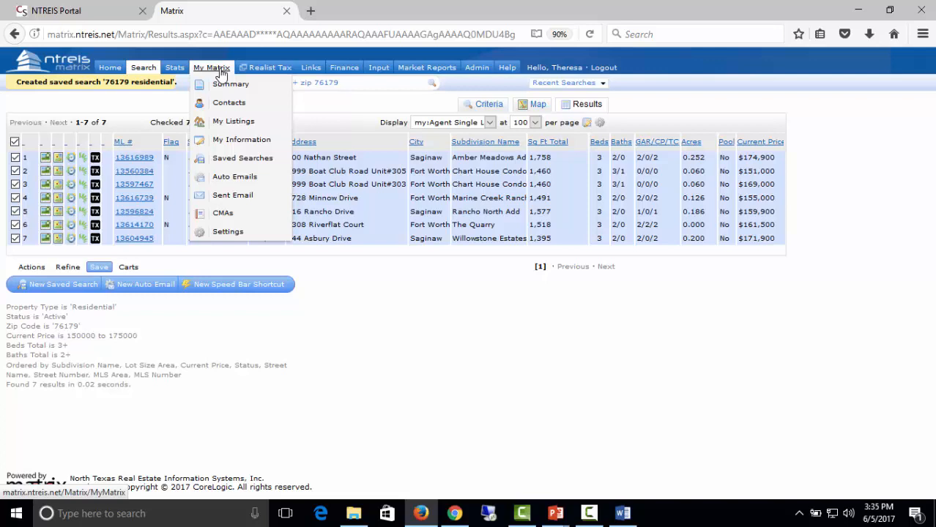
Reopen the '76179 residential' saved search from Saved Searches and show its results.
click(230, 164)
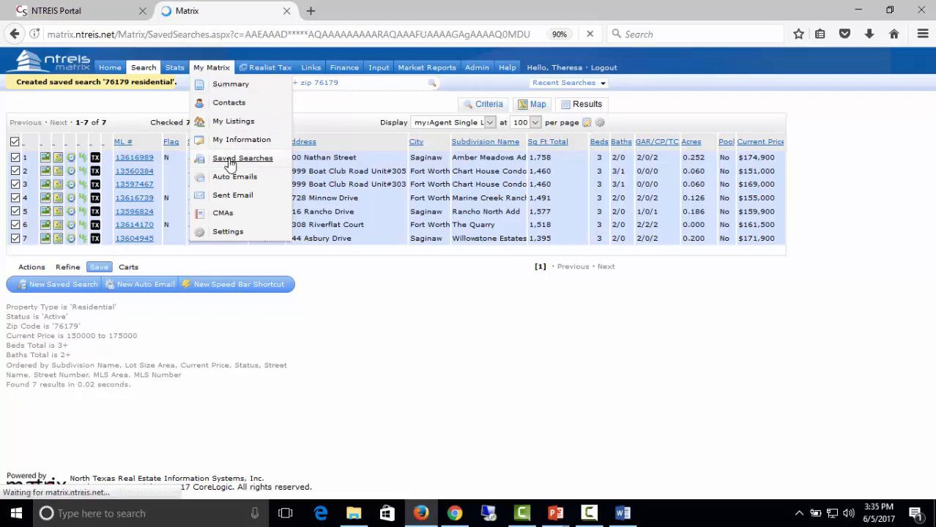
scroll(65, 387, up, 3)
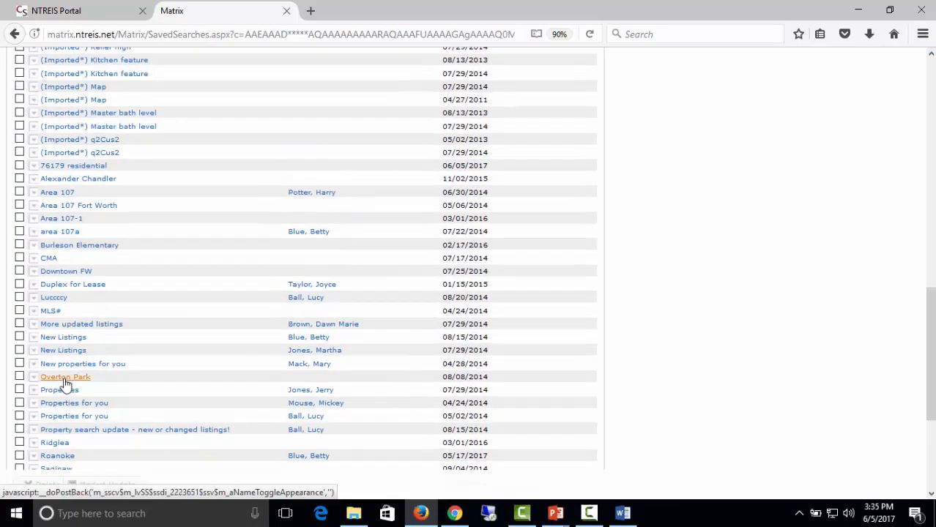
click(74, 168)
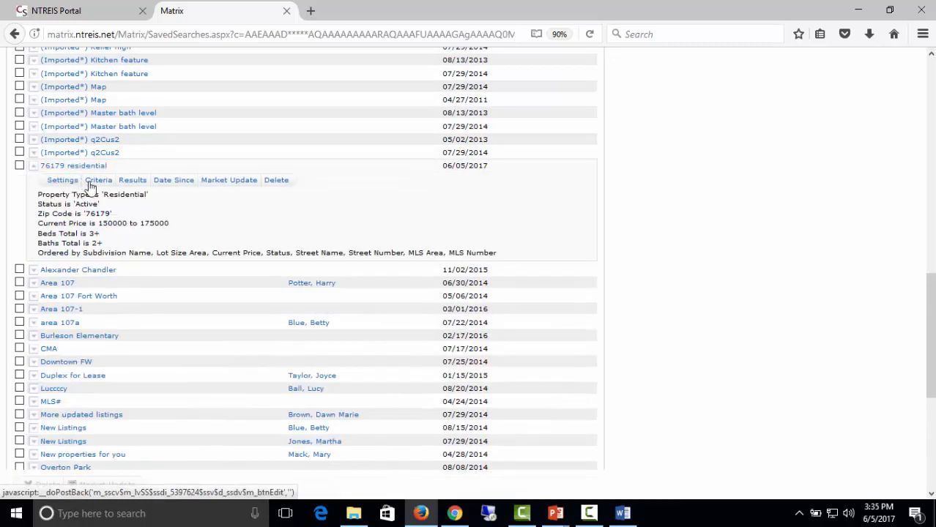
click(134, 181)
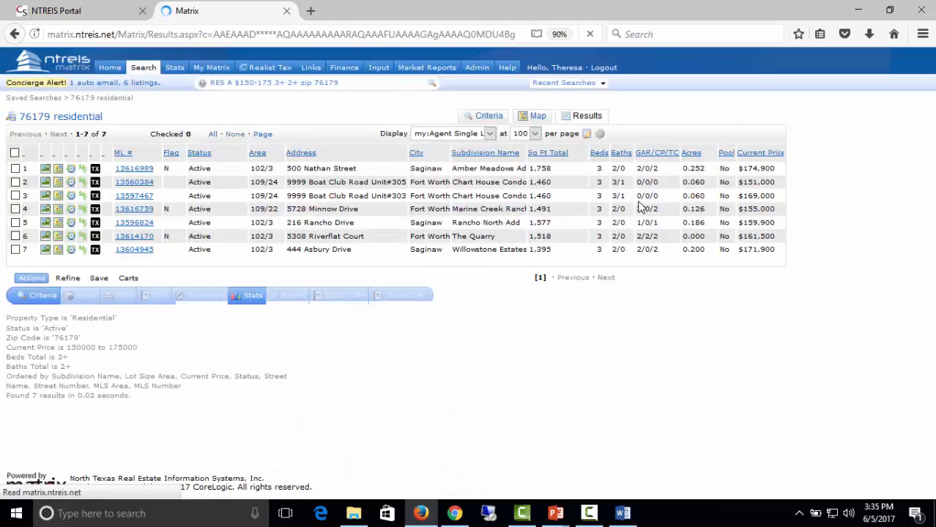
Review the saved criteria, then check all 7 listings and bring up the save options.
click(48, 301)
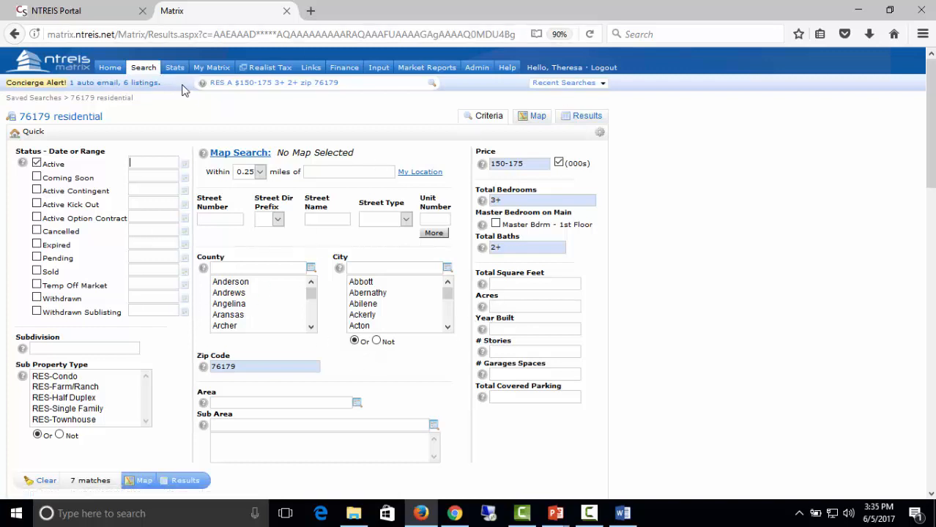
click(580, 117)
click(14, 153)
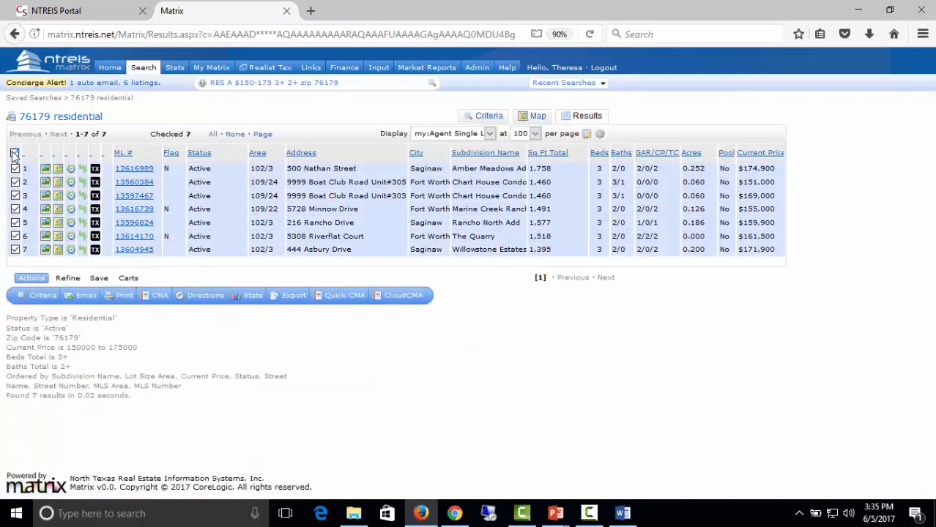
click(98, 277)
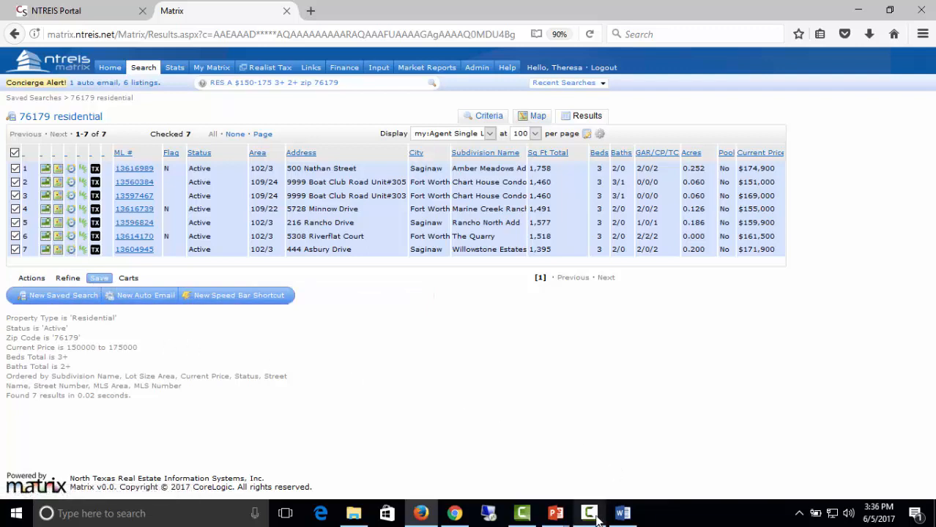
mouse_move(581, 519)
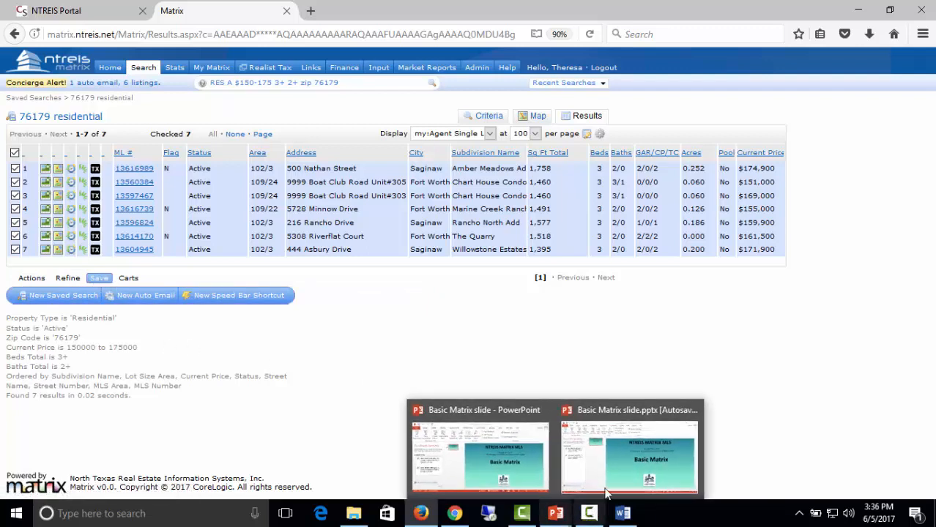